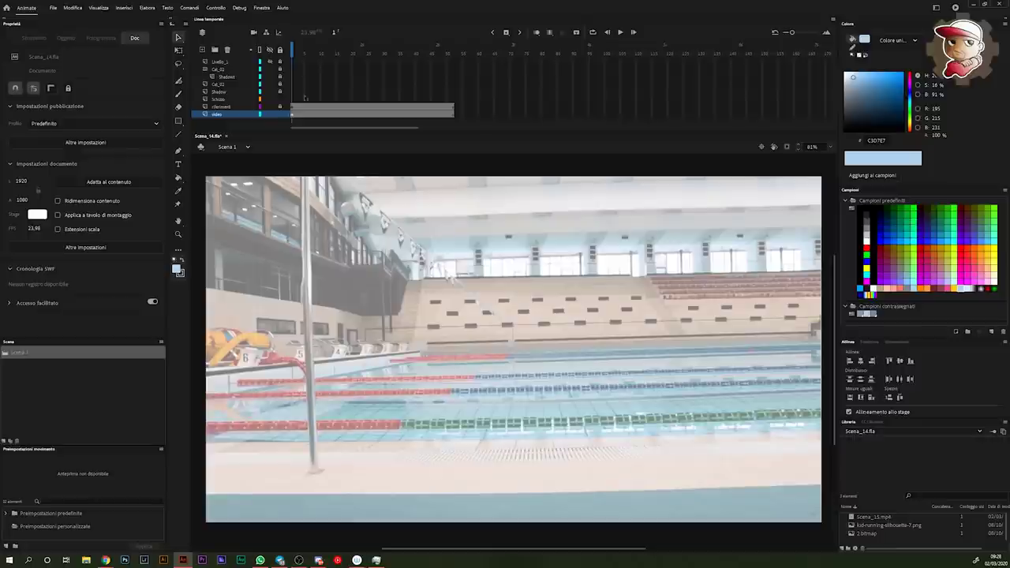
Extend the Schizzo layer's frames to frame 52 so it is as long as the video layer
left_click(294, 101)
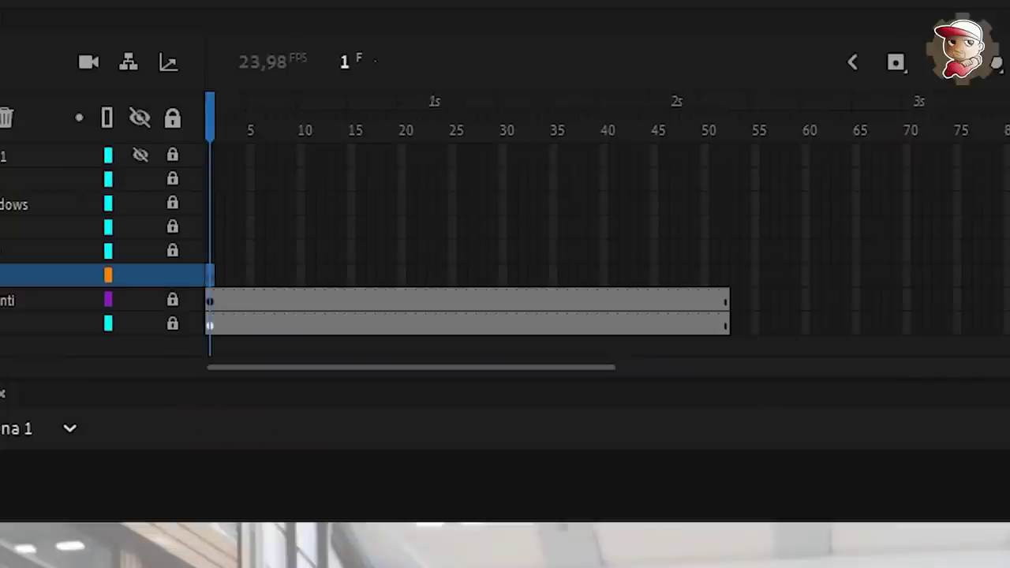
key("F5")
key("F5")
key("F5")
key("F5")
key("F5")
key("F5")
key("F5")
key("F5")
key("F5")
key("F5")
key("F5")
key("F5")
key("F5")
key("F5")
key("F5")
key("F5")
key("F5")
key("F5")
key("F5")
key("F5")
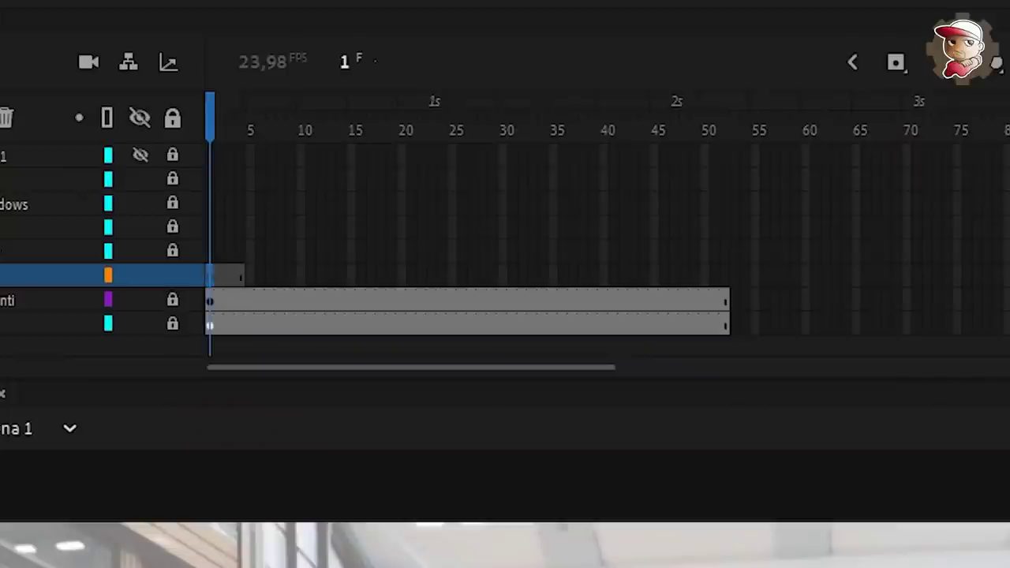
key("F5")
key("F5")
key("F5")
key("F5")
key("F5")
key("F5")
key("F5")
key("F5")
key("F5")
key("F5")
key("F5")
key("F5")
key("F5")
key("F5")
key("F5")
key("F5")
key("F5")
key("F5")
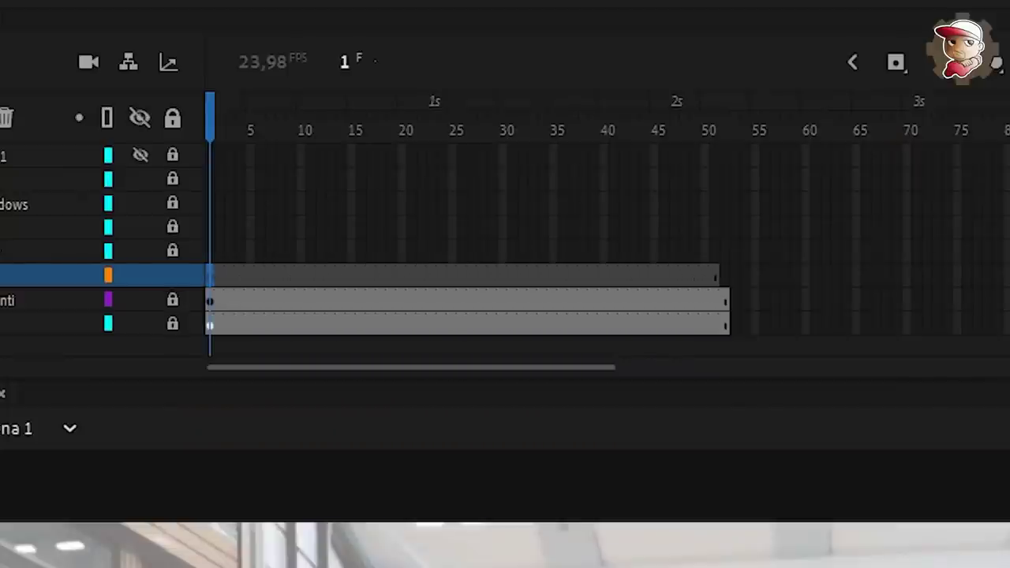
Insert a blank keyframe on every second frame of the Schizzo layer, from frame 3 to the end of its span
key("period")
key("period")
key("F7")
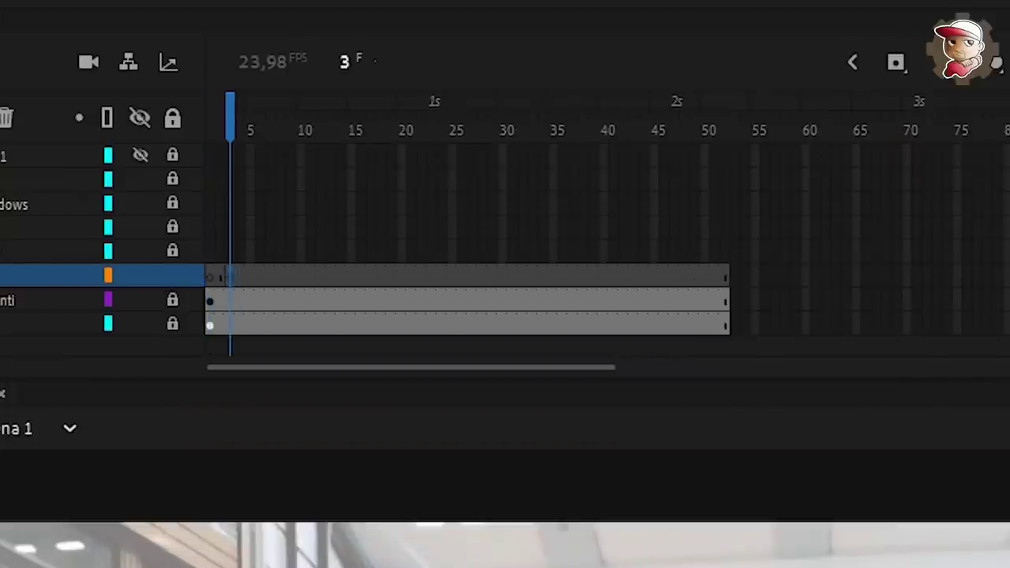
key("period")
key("period")
key("F7")
key("period")
key("period")
key("F7")
key("period")
key("period")
key("F7")
key("period")
key("period")
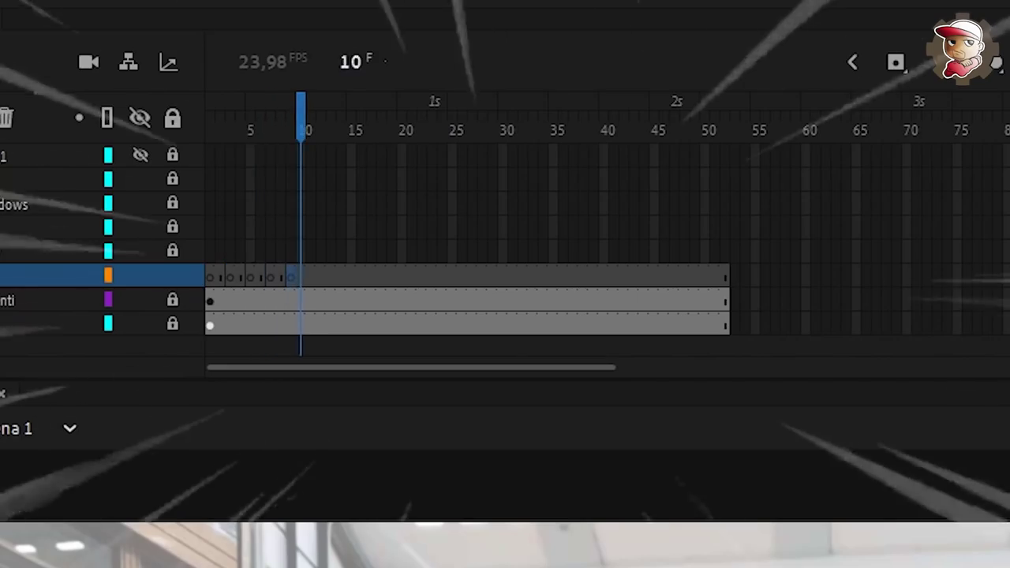
key("F7")
key("period")
key("period")
key("F7")
key("period")
key("period")
key("F7")
key("period")
key("period")
key("F7")
key("F7")
key("period")
key("period")
key("F7")
key("period")
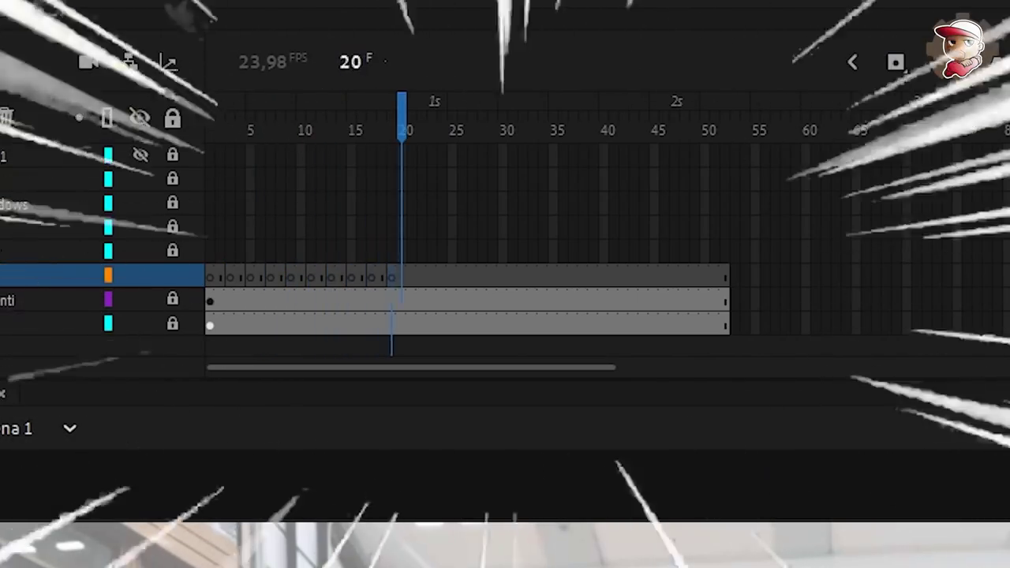
key("period")
key("F7")
key("period")
key("period")
key("F7")
key("period")
key("period")
key("F7")
key("period")
key("period")
key("F7")
key("period")
key("period")
key("F7")
key("period")
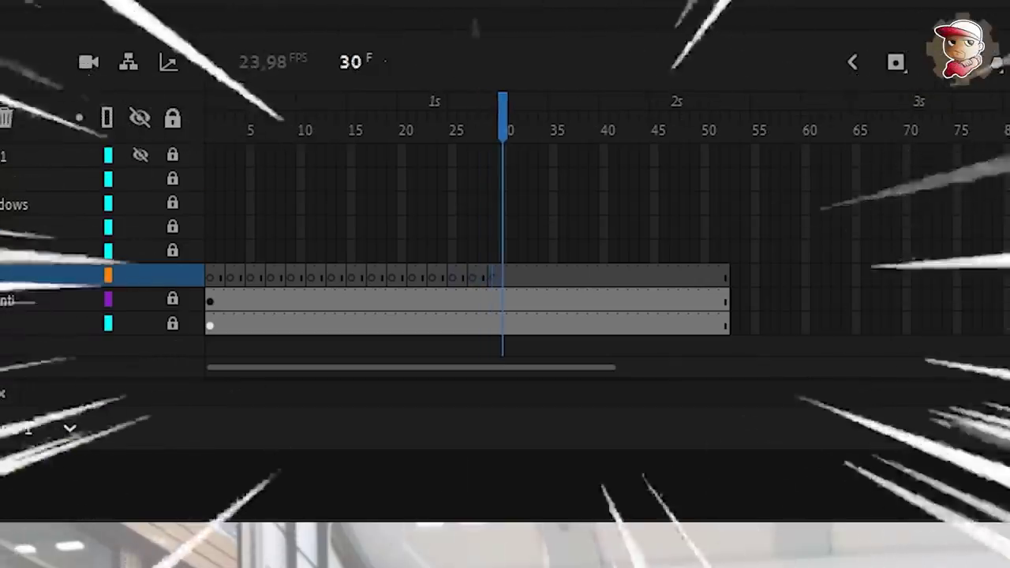
key("period")
key("F7")
key("period")
key("period")
key("F7")
key("period")
key("period")
key("F7")
key("period")
key("period")
key("F7")
key("period")
key("period")
key("F7")
key("period")
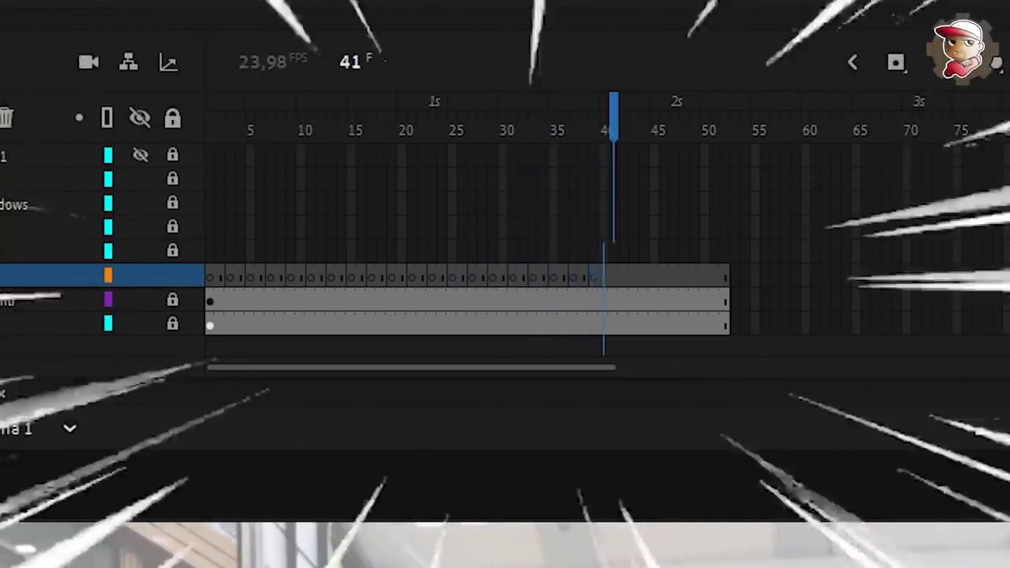
key("F7")
key("period")
key("period")
key("F7")
key("period")
key("period")
key("F7")
key("period")
key("period")
key("F7")
key("period")
key("period")
key("F7")
key("period")
key("period")
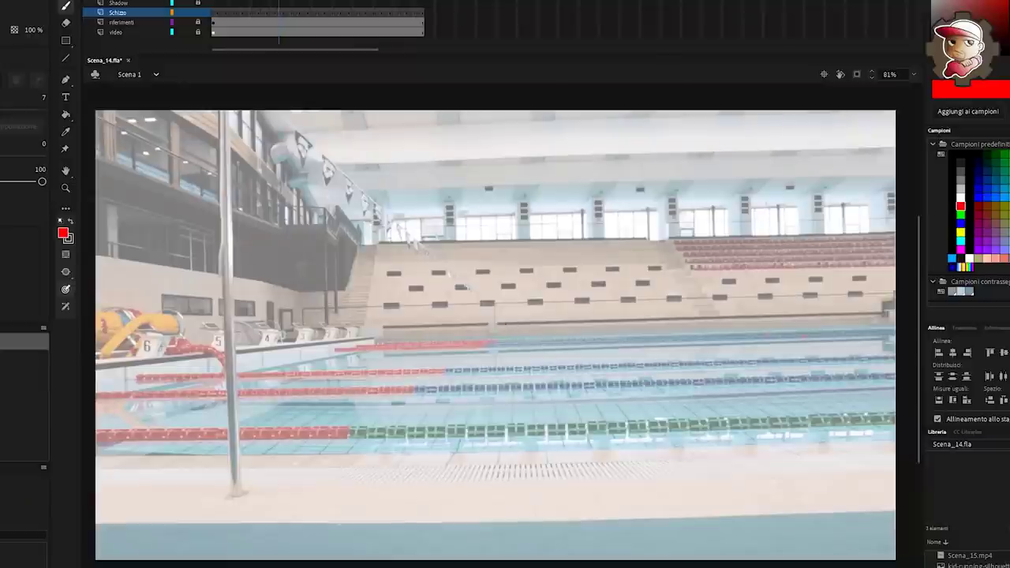
Sketch a red stick figure with a round head, torso, bent arms and legs, standing at the pool edge mid-stage
mouse_move(509, 369)
left_mouse_down()
mouse_move(519, 369)
mouse_move(510, 449)
mouse_move(549, 465)
mouse_move(552, 453)
left_mouse_up()
left_click_drag(509, 449, 491, 467)
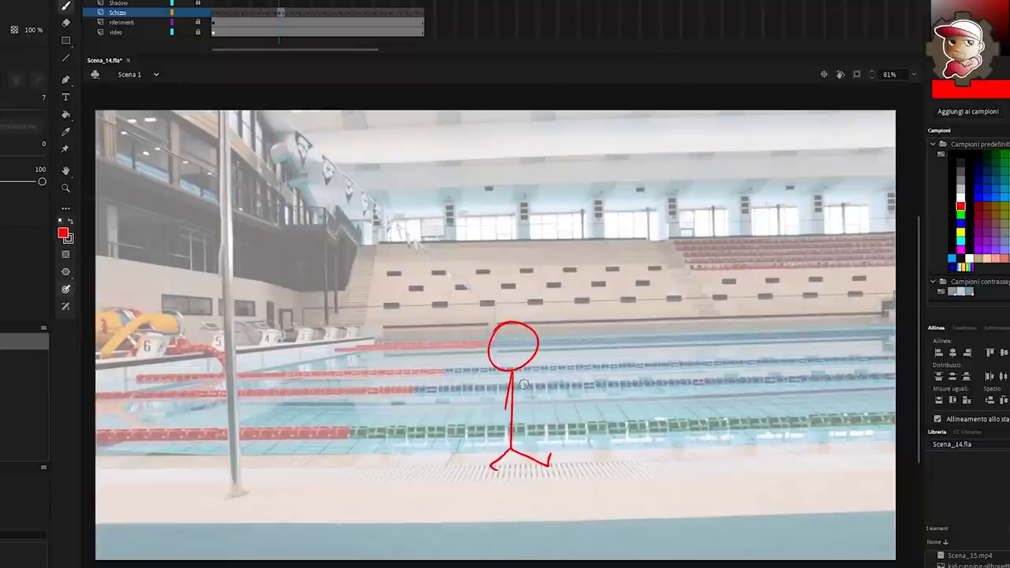
left_click_drag(512, 373, 541, 404)
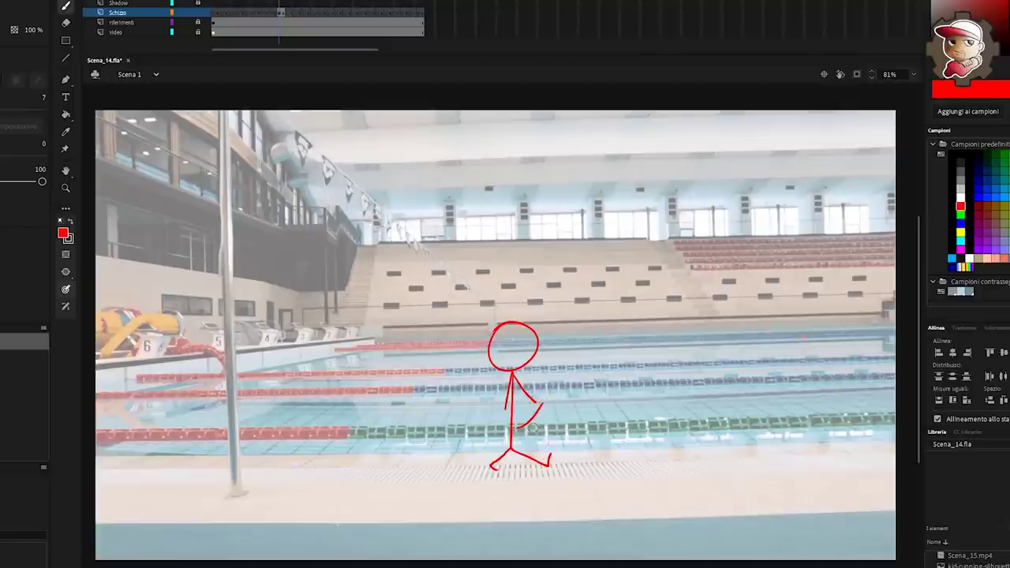
key("ctrl+z")
left_click_drag(537, 408, 548, 442)
Undo the standing stick figure's strokes and try a few new limb strokes in the same spot
key("ctrl+z")
key("ctrl+z")
key("ctrl+z")
key("ctrl+z")
key("ctrl+z")
key("ctrl+z")
key("ctrl+z")
key("ctrl+z")
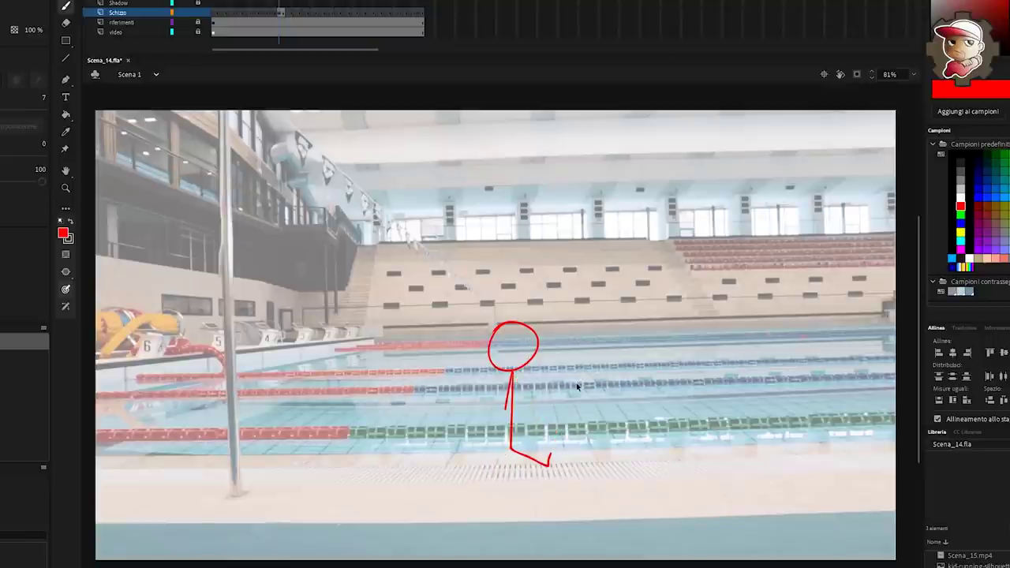
mouse_move(550, 388)
left_mouse_down()
mouse_move(527, 413)
mouse_move(541, 381)
left_mouse_up()
left_click_drag(523, 400, 484, 378)
left_click_drag(522, 404, 491, 409)
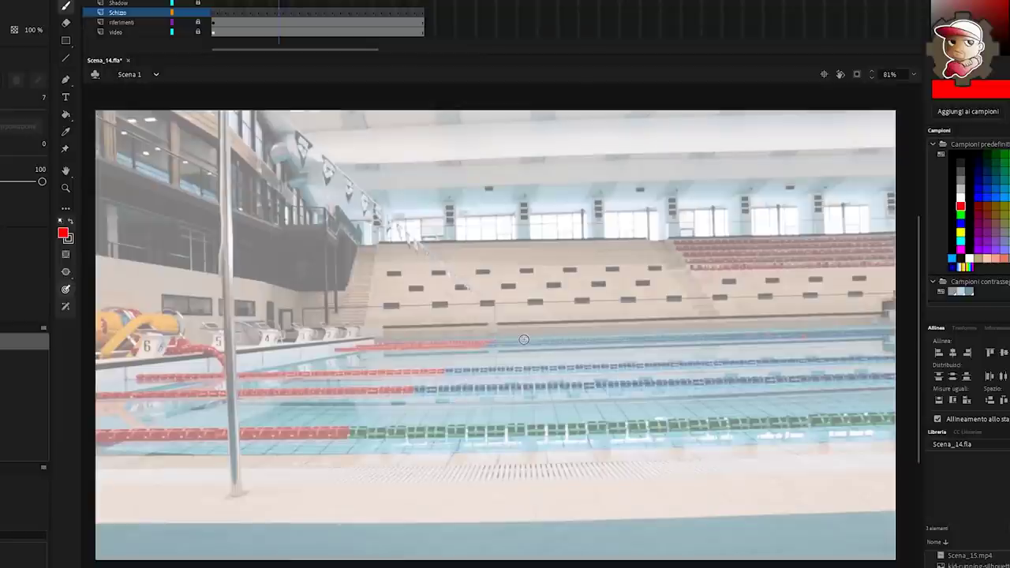
Draw a red ground line in two marked segments along the pool edge and sketch a running stick figure above the left segment
left_click_drag(109, 472, 495, 471)
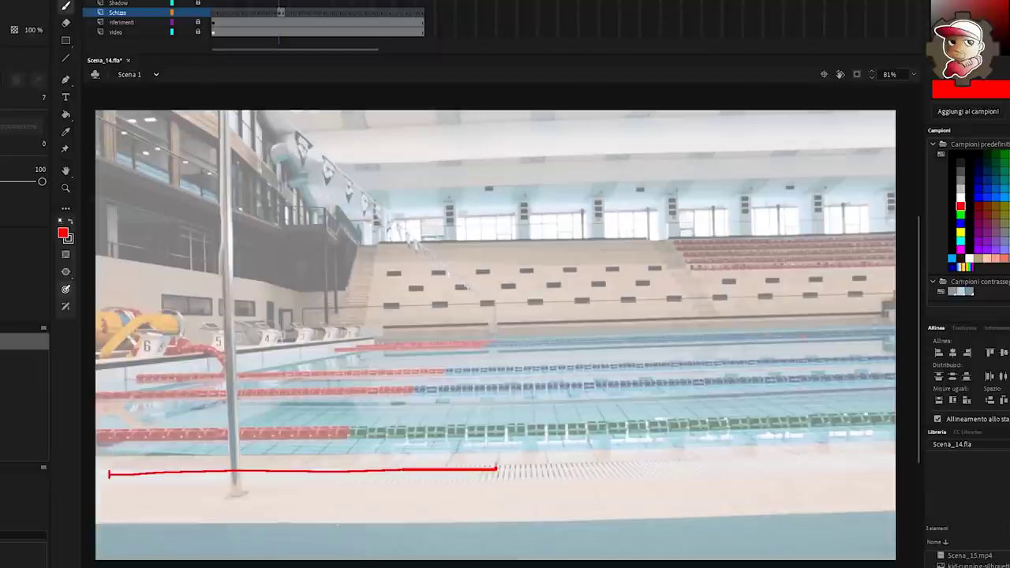
mouse_move(277, 331)
left_mouse_down()
mouse_move(320, 347)
mouse_move(274, 341)
mouse_move(303, 357)
mouse_move(347, 346)
mouse_move(273, 361)
mouse_move(253, 379)
mouse_move(360, 400)
mouse_move(388, 388)
left_mouse_up()
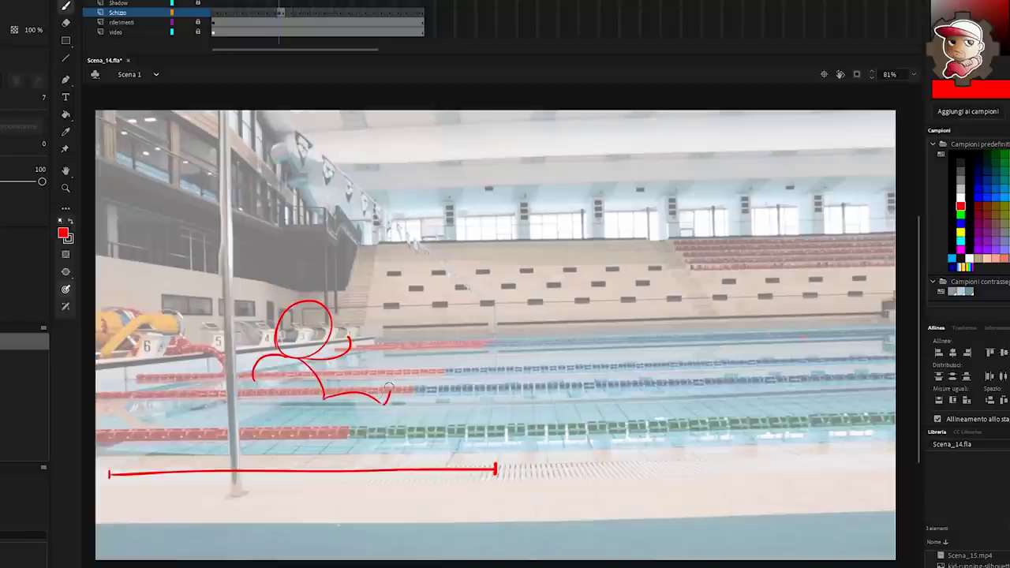
left_click_drag(323, 404, 272, 407)
left_click_drag(497, 469, 878, 454)
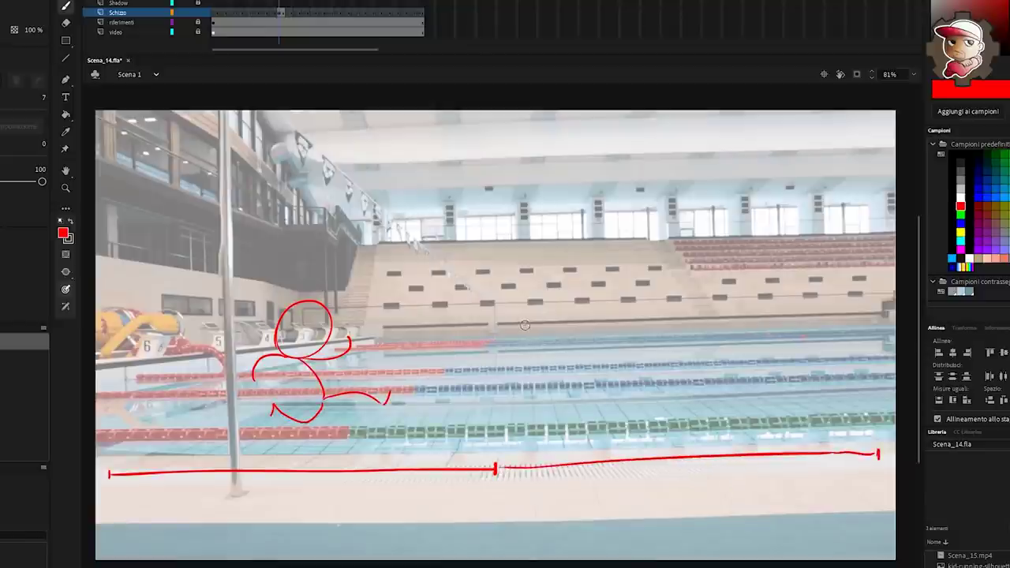
Sketch two more round-headed stick figure poses, one above the ground line's midpoint and one above its right segment
mouse_move(537, 310)
left_mouse_down()
mouse_move(575, 315)
mouse_move(525, 339)
mouse_move(541, 308)
mouse_move(523, 341)
mouse_move(512, 320)
mouse_move(569, 340)
mouse_move(566, 366)
mouse_move(596, 352)
left_mouse_up()
left_click_drag(511, 340, 473, 338)
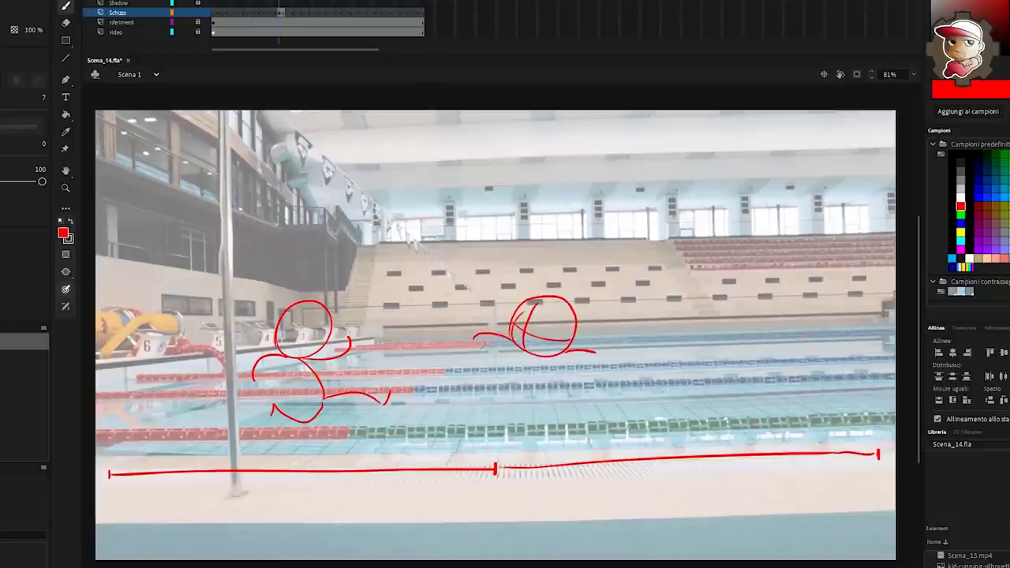
left_click_drag(536, 357, 517, 439)
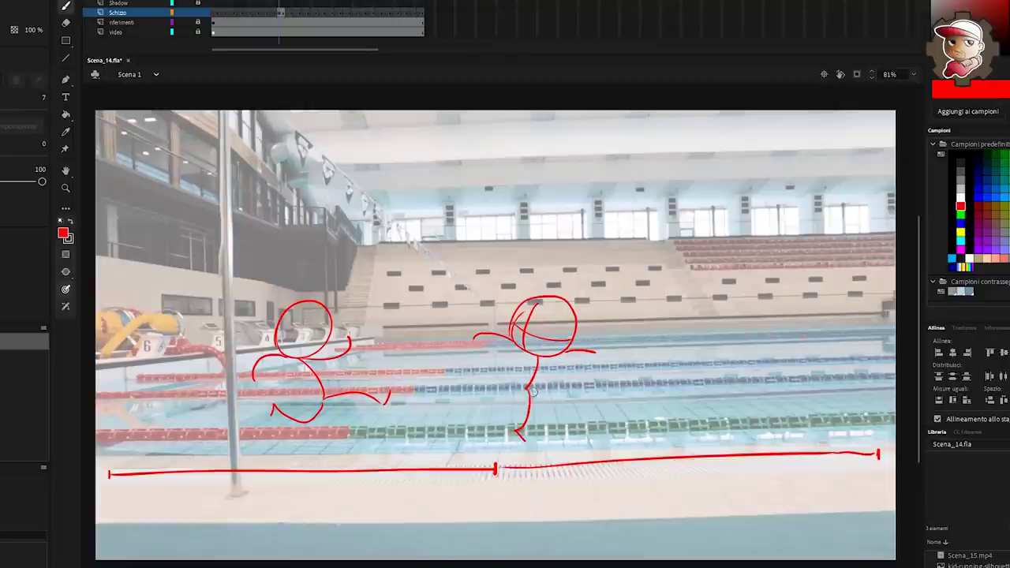
left_click_drag(533, 387, 524, 415)
mouse_move(724, 313)
left_mouse_down()
mouse_move(718, 337)
mouse_move(747, 290)
mouse_move(789, 366)
left_mouse_up()
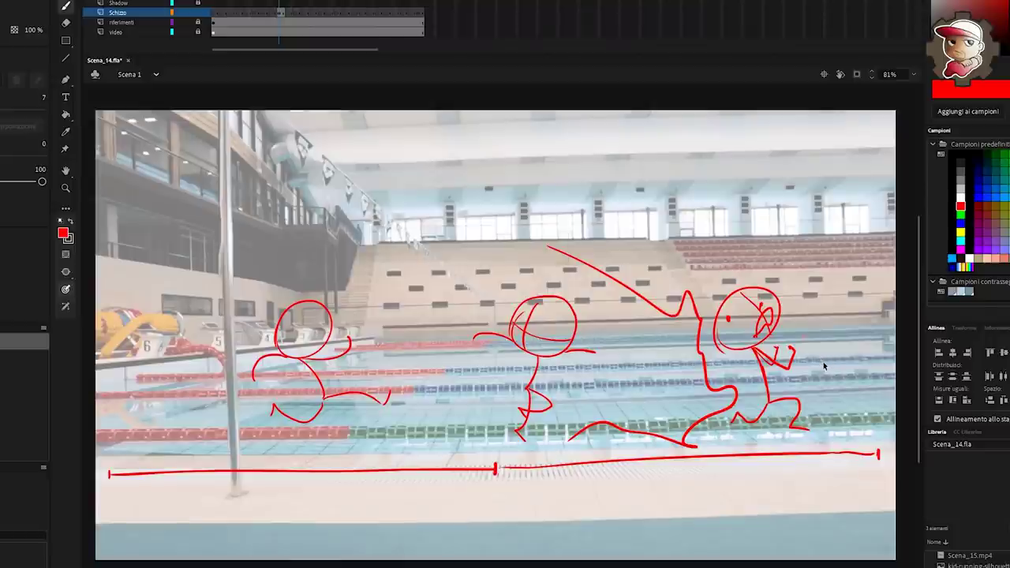
Undo all the stick figure poses and the marked ground line along the pool edge, back to an empty sketch frame
key("ctrl+z")
key("ctrl+z")
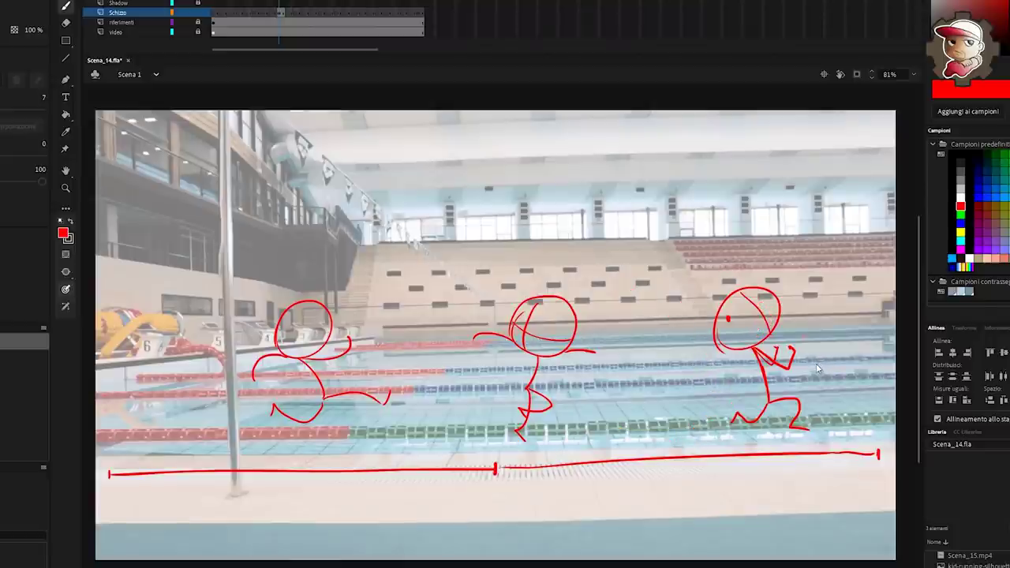
key("ctrl+z")
key("ctrl+z")
key("ctrl+z")
key("ctrl+z")
key("ctrl+z")
key("ctrl+z")
key("ctrl+z")
key("ctrl+z")
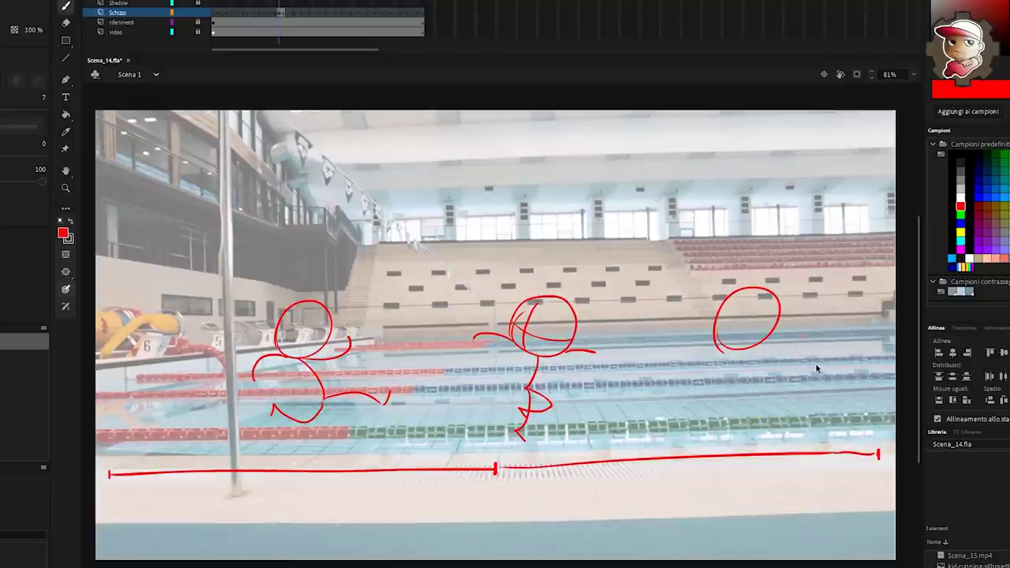
key("ctrl+z")
key("ctrl+z")
key("ctrl+z")
key("ctrl+z")
key("ctrl+z")
key("ctrl+z")
key("ctrl+z")
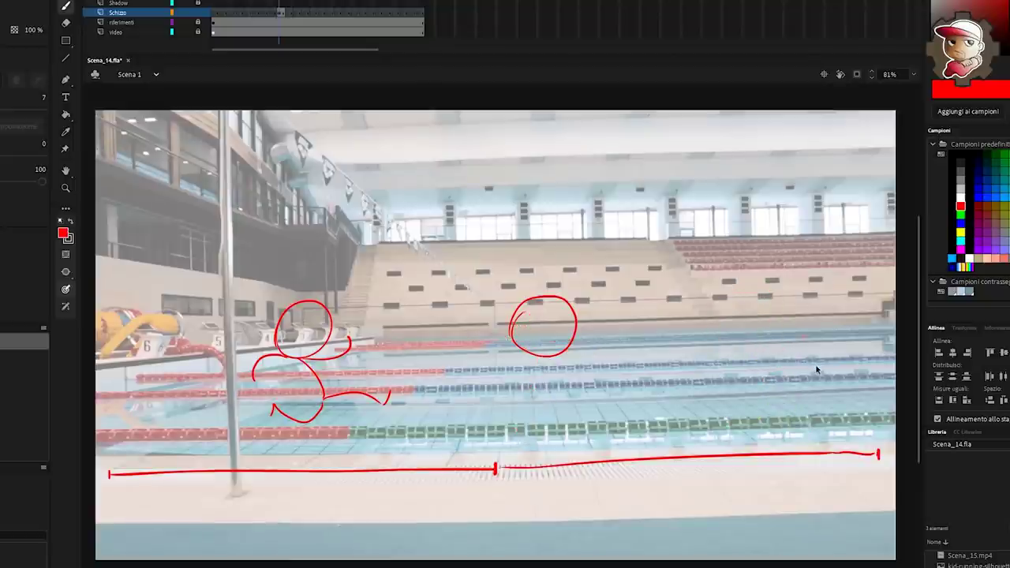
key("ctrl+z")
key("ctrl+z")
key("ctrl+z")
key("ctrl+z")
key("ctrl+z")
key("ctrl+z")
key("ctrl+z")
key("ctrl+z")
key("ctrl+z")
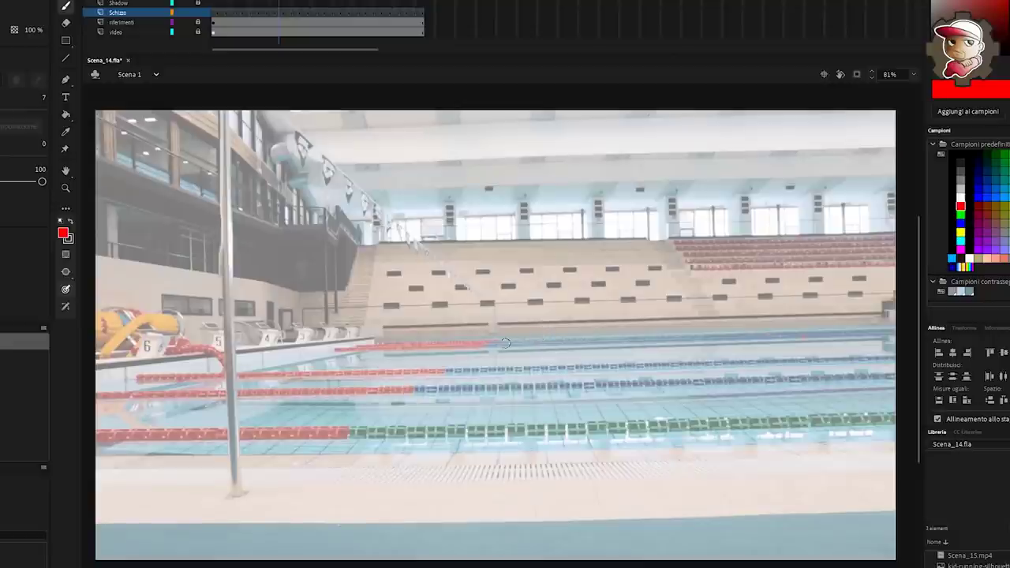
mouse_move(209, 320)
left_mouse_down()
mouse_move(204, 341)
mouse_move(236, 303)
left_mouse_up()
mouse_move(303, 326)
left_mouse_down()
mouse_move(365, 339)
mouse_move(304, 319)
left_mouse_up()
left_click_drag(441, 300, 417, 325)
mouse_move(521, 327)
left_mouse_down()
mouse_move(590, 359)
mouse_move(519, 332)
mouse_move(505, 311)
mouse_move(567, 461)
mouse_move(467, 294)
left_mouse_up()
key("ctrl+z")
key("ctrl+z")
key("ctrl+z")
key("ctrl+z")
Try framing a small round head with a tall rectangle reaching the pool edge, and undo these strokes
left_click_drag(518, 474, 502, 474)
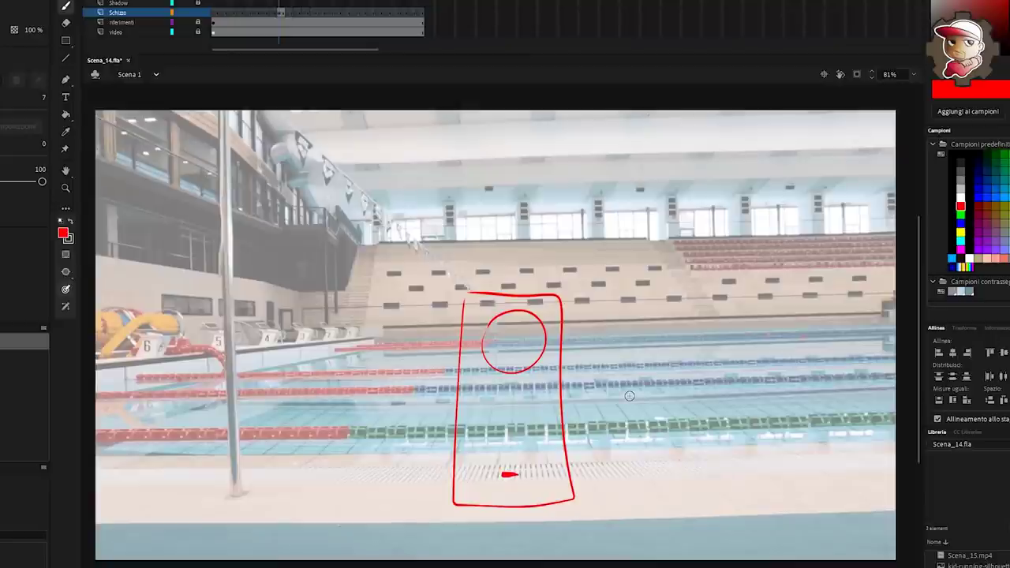
key("ctrl+z")
key("ctrl+z")
key("ctrl+z")
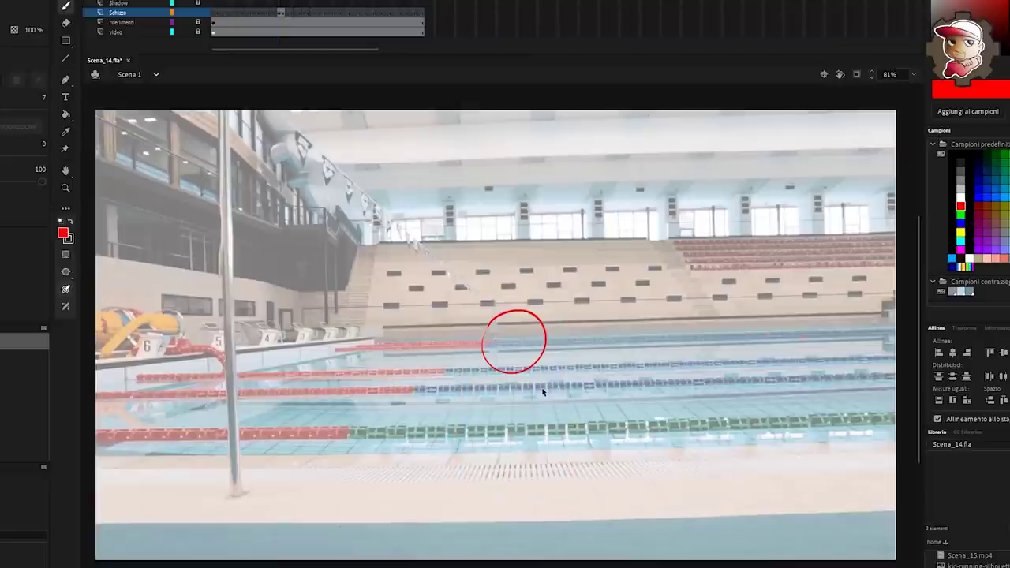
key("ctrl+z")
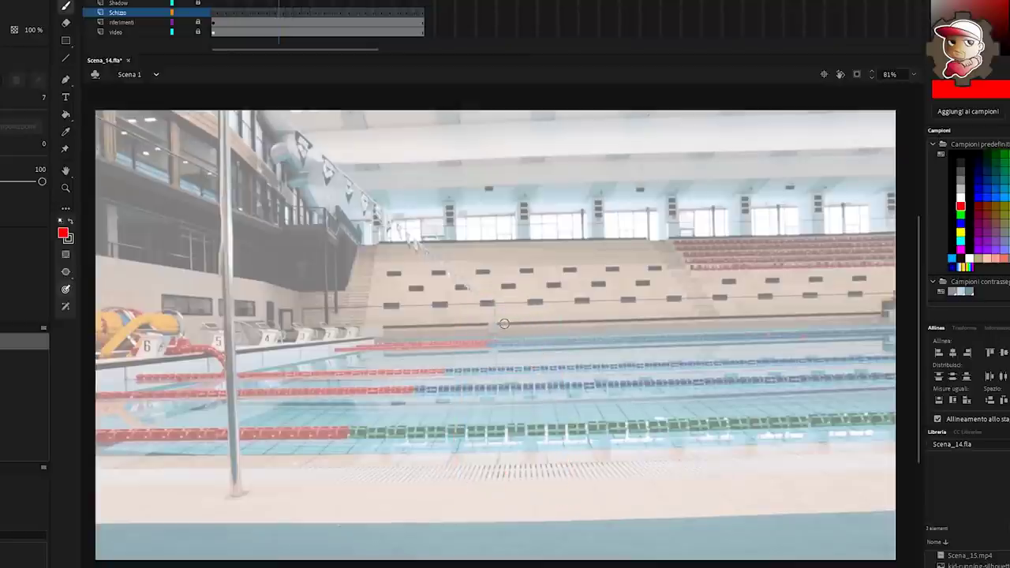
Sketch a larger round head in loose layered red strokes at mid-stage and undo the stray marks inside it
mouse_move(473, 366)
left_mouse_down()
mouse_move(514, 401)
mouse_move(477, 359)
left_mouse_up()
key("ctrl+z")
mouse_move(524, 317)
left_mouse_down()
mouse_move(474, 326)
mouse_move(552, 370)
mouse_move(543, 303)
mouse_move(566, 341)
mouse_move(477, 314)
mouse_move(471, 351)
mouse_move(503, 391)
left_mouse_up()
left_click_drag(527, 306, 544, 332)
key("ctrl+z")
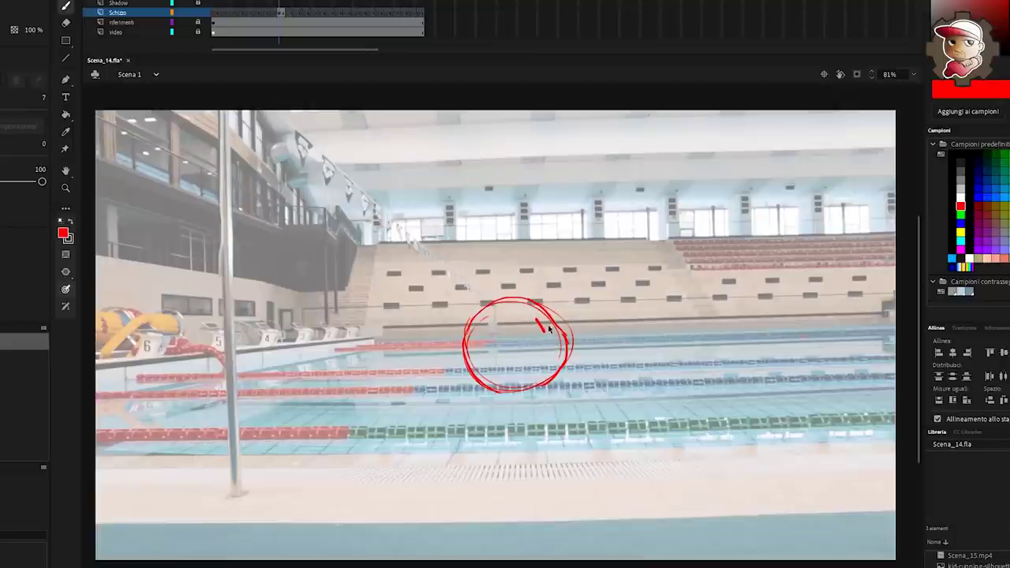
key("ctrl+z")
Add a slanted guide line, a short eye dash and a small nose mark inside the round head
left_click_drag(560, 347, 558, 367)
left_click_drag(556, 322, 472, 357)
key("ctrl+z")
left_click_drag(556, 322, 456, 382)
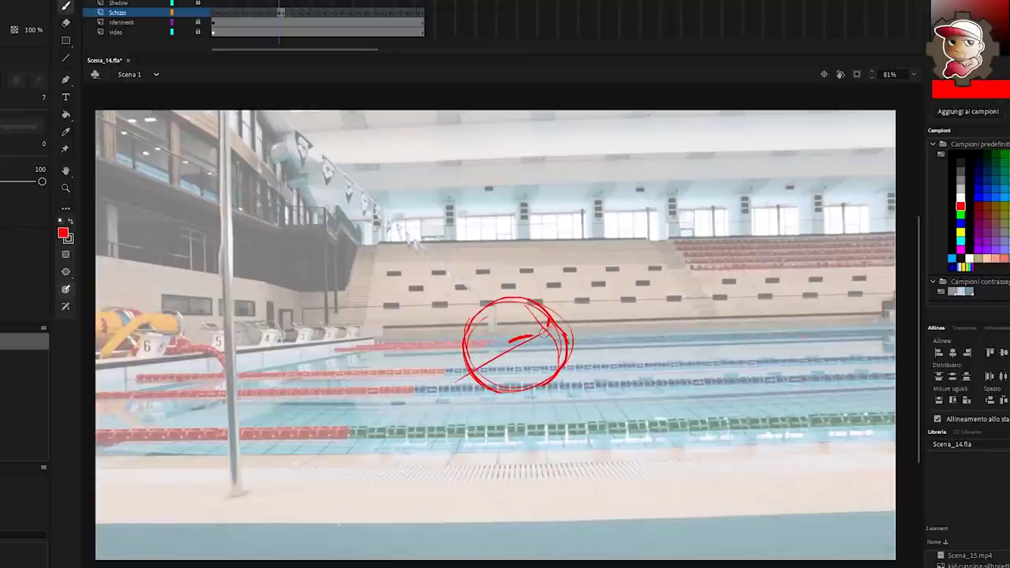
left_click_drag(543, 339, 556, 337)
key("ctrl+z")
Draw a rounded bump on the head's crown and a pointed shape with inner lines on its back
left_click_drag(480, 309, 439, 322)
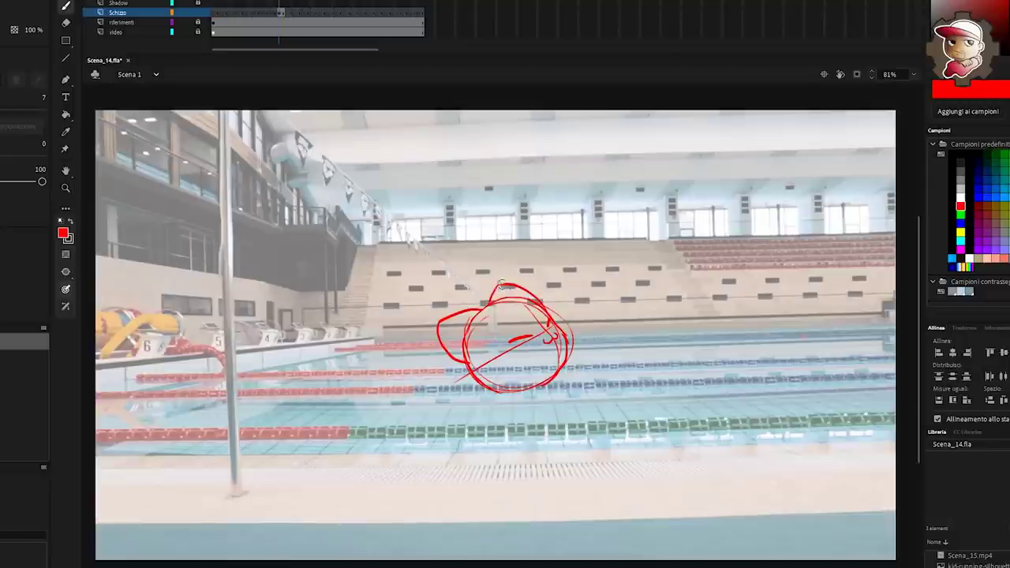
left_click_drag(442, 329, 483, 339)
left_click_drag(480, 339, 475, 359)
left_click_drag(566, 339, 561, 328)
Sketch the body under the head as a small upper circle and a larger lower circle joined by side outlines
mouse_move(528, 392)
left_mouse_down()
mouse_move(547, 390)
mouse_move(529, 408)
mouse_move(546, 396)
left_mouse_up()
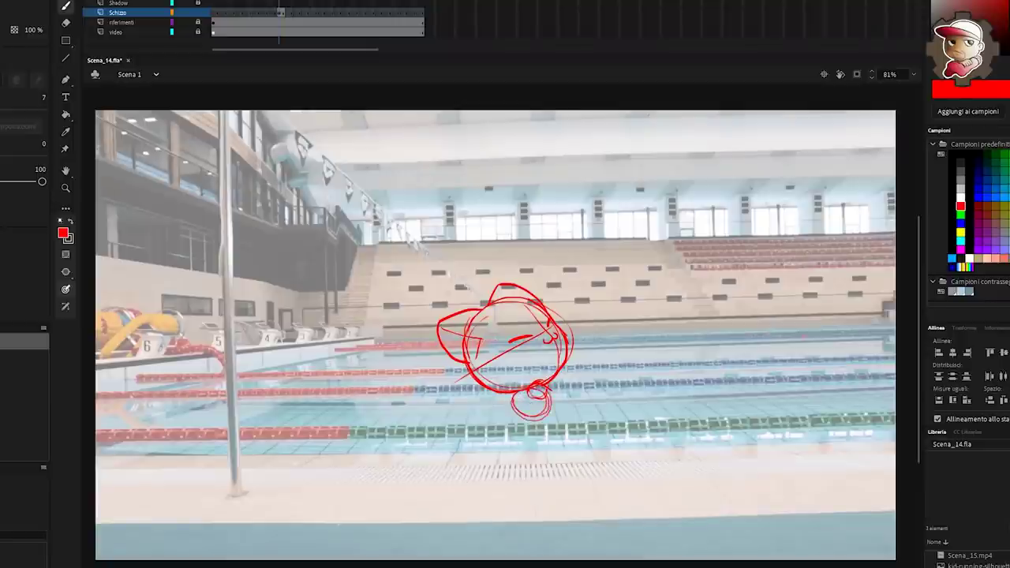
key("ctrl+z")
key("ctrl+z")
mouse_move(552, 400)
left_mouse_down()
mouse_move(530, 395)
mouse_move(551, 394)
mouse_move(520, 451)
left_mouse_up()
mouse_move(517, 439)
left_mouse_down()
mouse_move(529, 418)
mouse_move(531, 450)
mouse_move(557, 447)
left_mouse_up()
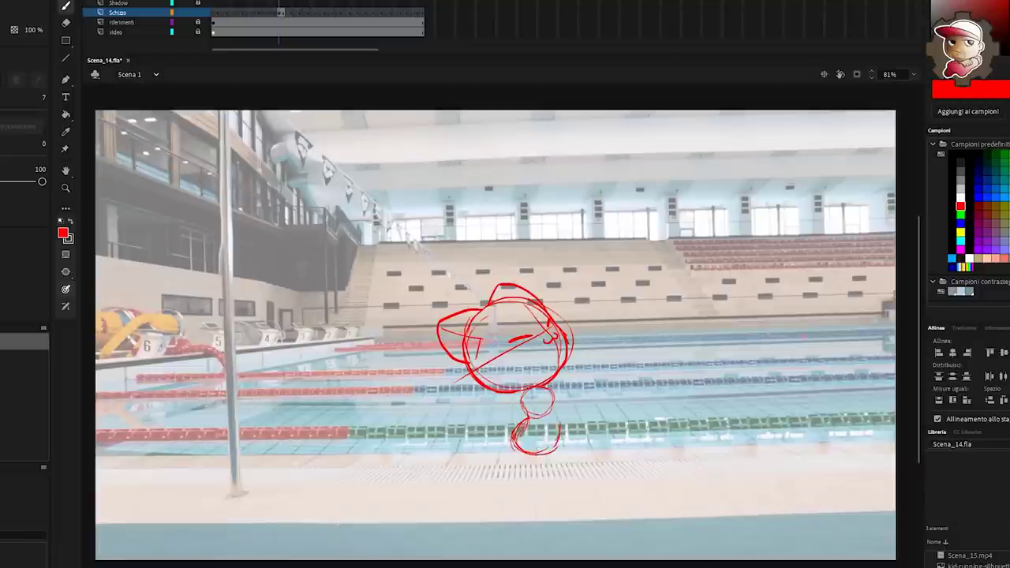
left_click_drag(550, 396, 559, 434)
left_click_drag(551, 396, 555, 444)
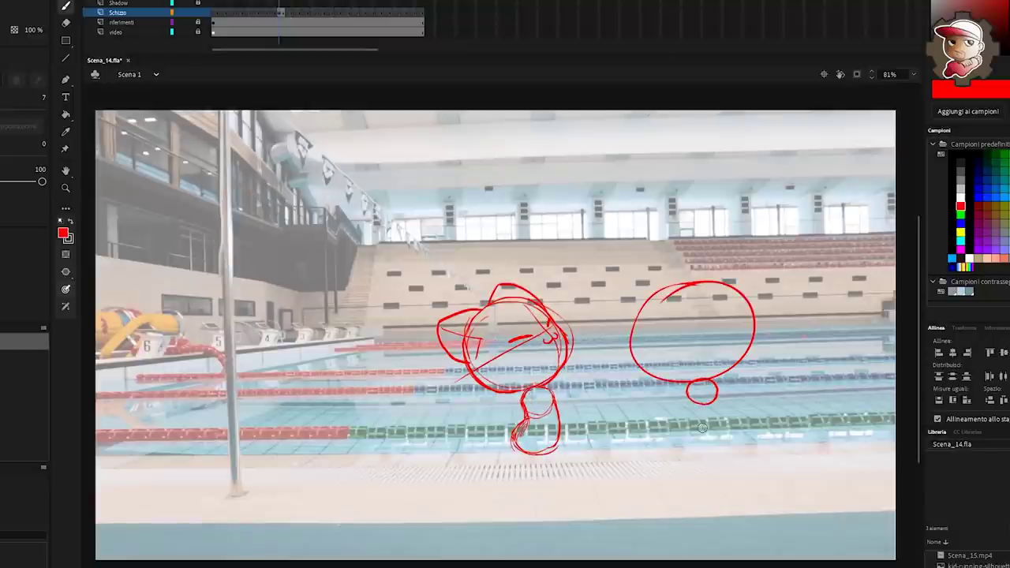
Try an explanatory head-and-body diagram beside the character and a first leg stroke on the character, and undo them
mouse_move(704, 398)
left_mouse_down()
mouse_move(721, 423)
mouse_move(757, 382)
mouse_move(719, 397)
mouse_move(688, 393)
mouse_move(659, 416)
mouse_move(667, 429)
mouse_move(764, 420)
mouse_move(765, 436)
mouse_move(670, 470)
mouse_move(695, 475)
mouse_move(718, 431)
left_mouse_up()
mouse_move(720, 303)
left_mouse_down()
mouse_move(669, 330)
mouse_move(720, 350)
mouse_move(756, 311)
left_mouse_up()
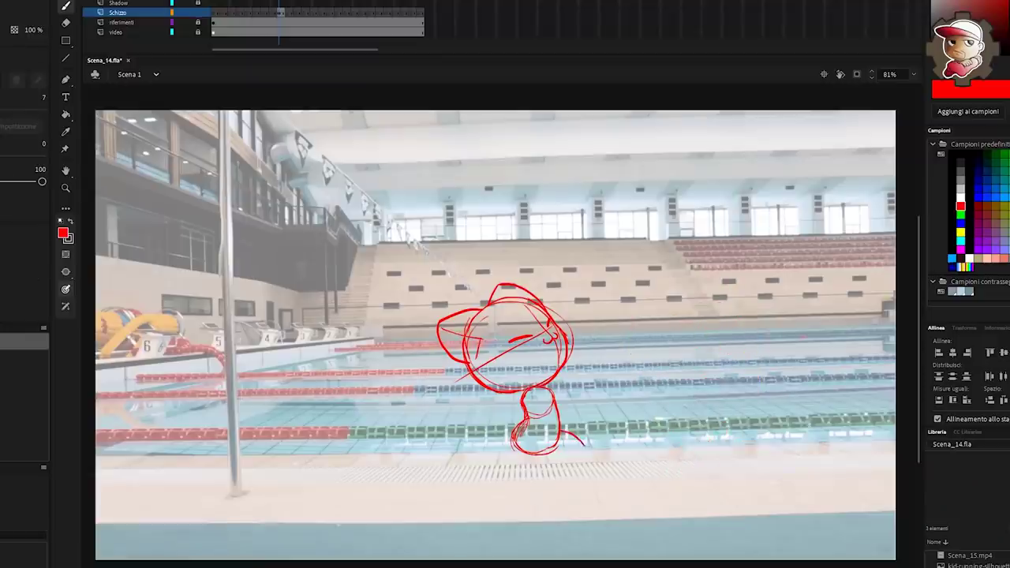
mouse_move(555, 451)
left_mouse_down()
mouse_move(585, 464)
mouse_move(588, 444)
mouse_move(573, 477)
left_mouse_up()
key("ctrl+z")
key("ctrl+z")
key("ctrl+z")
key("ctrl+z")
key("ctrl+z")
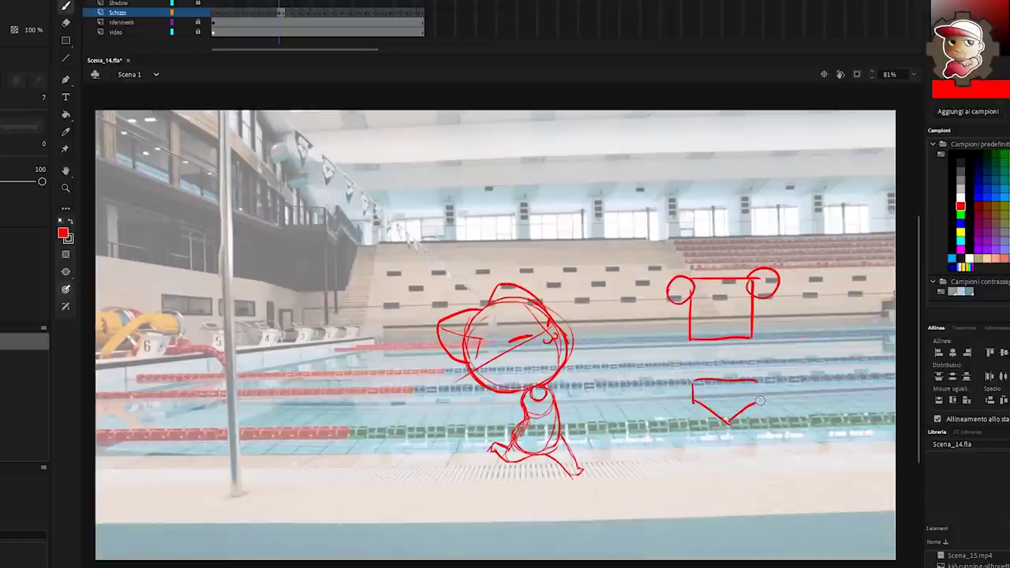
Close the pelvis shape in the side diagram and add two straight legs of unequal length with boxy feet
left_click_drag(757, 379, 756, 402)
left_click_drag(694, 395, 705, 501)
mouse_move(726, 418)
left_mouse_down()
mouse_move(726, 497)
mouse_move(704, 482)
mouse_move(729, 509)
left_mouse_up()
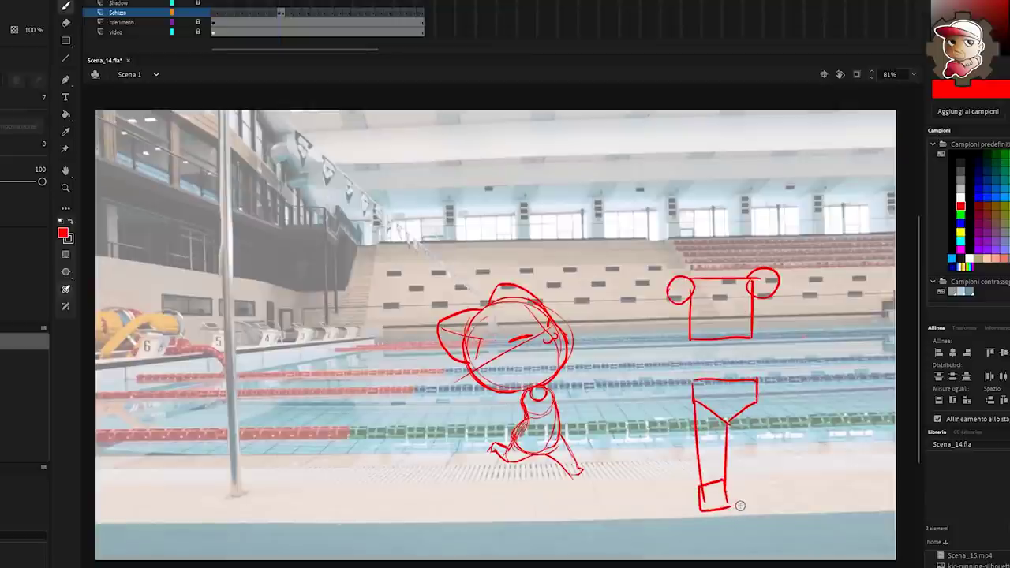
mouse_move(757, 404)
left_mouse_down()
mouse_move(724, 448)
mouse_move(743, 454)
mouse_move(732, 466)
left_mouse_up()
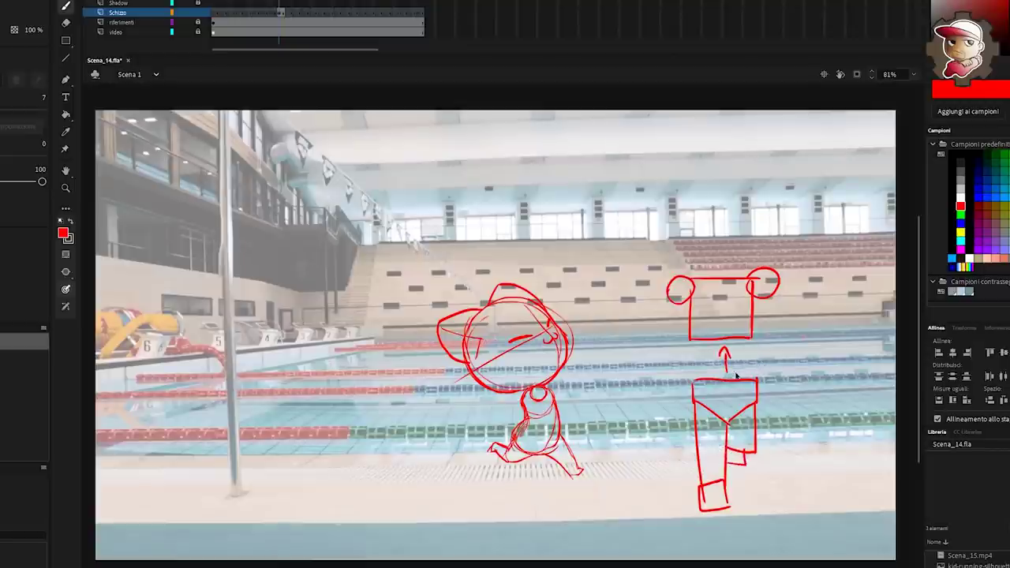
Try an upward arrow above the pelvis and a rounded outline around the torso block, and undo both
mouse_move(759, 369)
left_mouse_down()
mouse_move(701, 518)
mouse_move(760, 425)
mouse_move(792, 266)
mouse_move(664, 254)
mouse_move(666, 355)
mouse_move(778, 352)
left_mouse_up()
key("ctrl+z")
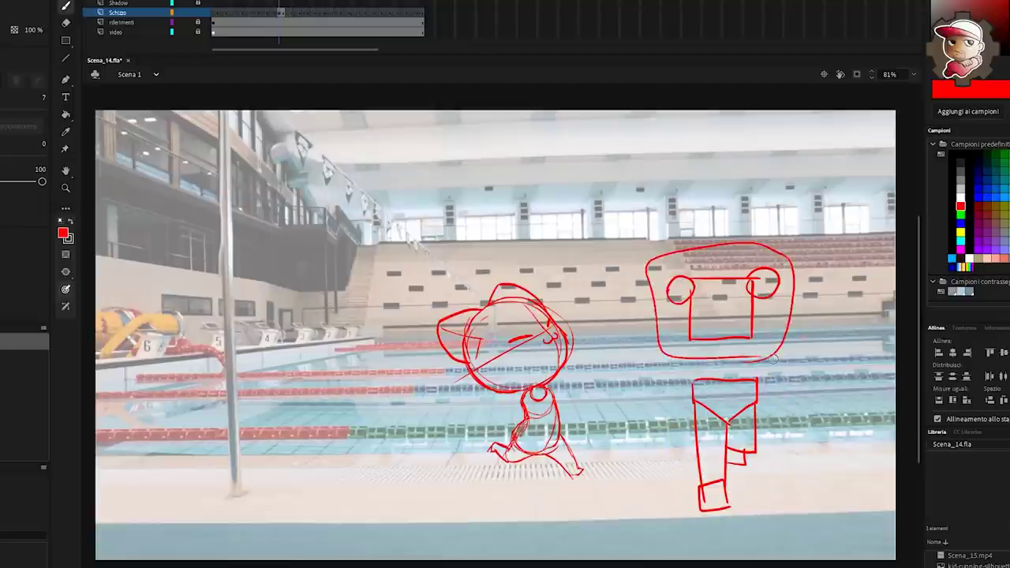
key("ctrl+z")
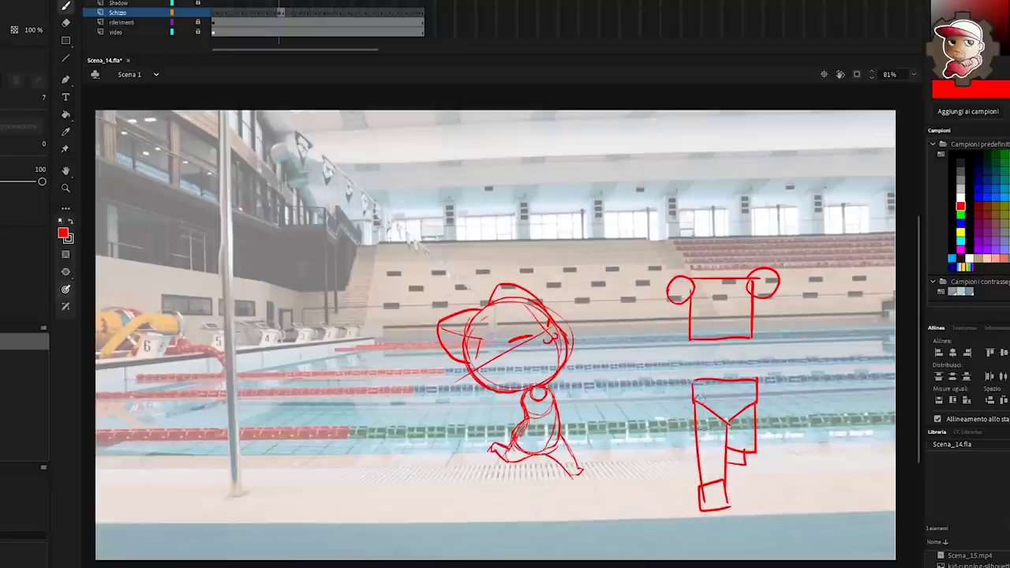
key("ctrl+z")
Try extending the diagram's leg lines downward with a down arrow, and undo them together with the straight legs
mouse_move(728, 459)
left_mouse_down()
mouse_move(748, 467)
mouse_move(755, 541)
left_mouse_up()
left_click_drag(701, 486, 708, 559)
mouse_move(733, 513)
left_mouse_down()
mouse_move(737, 543)
mouse_move(746, 537)
left_mouse_up()
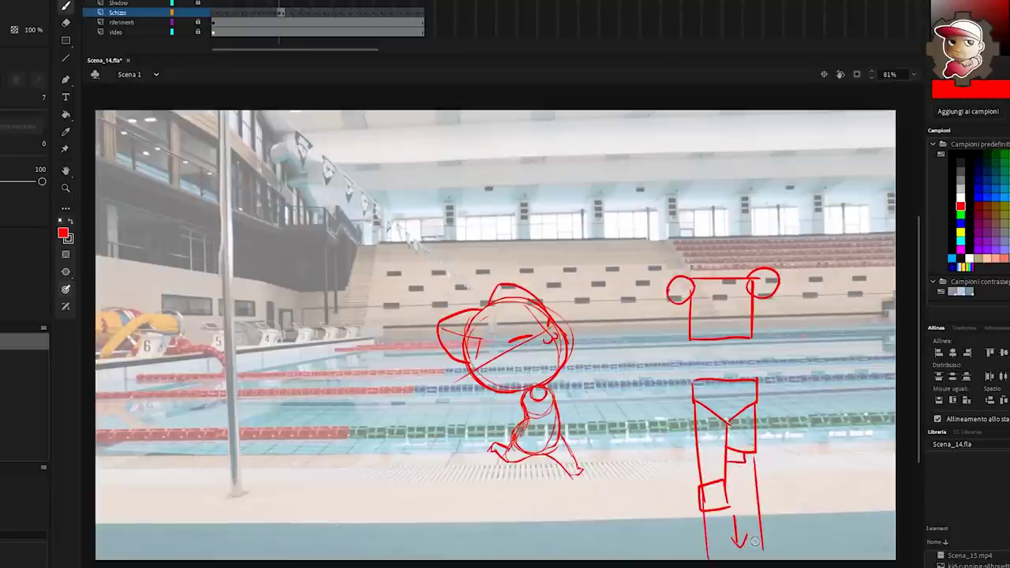
key("ctrl+z")
key("ctrl+z")
key("ctrl+z")
key("ctrl+z")
key("ctrl+z")
key("ctrl+z")
key("ctrl+z")
key("ctrl+z")
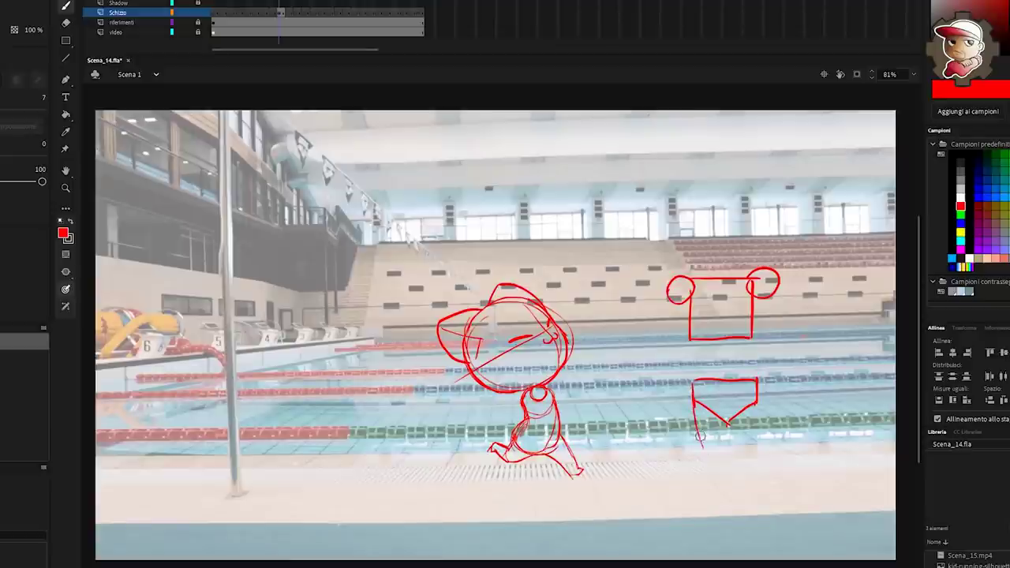
Redraw the diagram's legs under the pelvis as slanted, tapering shapes ending in a rounded knee joint
left_click_drag(693, 398, 730, 507)
mouse_move(718, 462)
left_mouse_down()
mouse_move(765, 558)
mouse_move(734, 523)
left_mouse_up()
left_click_drag(728, 424, 754, 501)
left_click_drag(758, 407, 740, 464)
left_click_drag(733, 522, 759, 497)
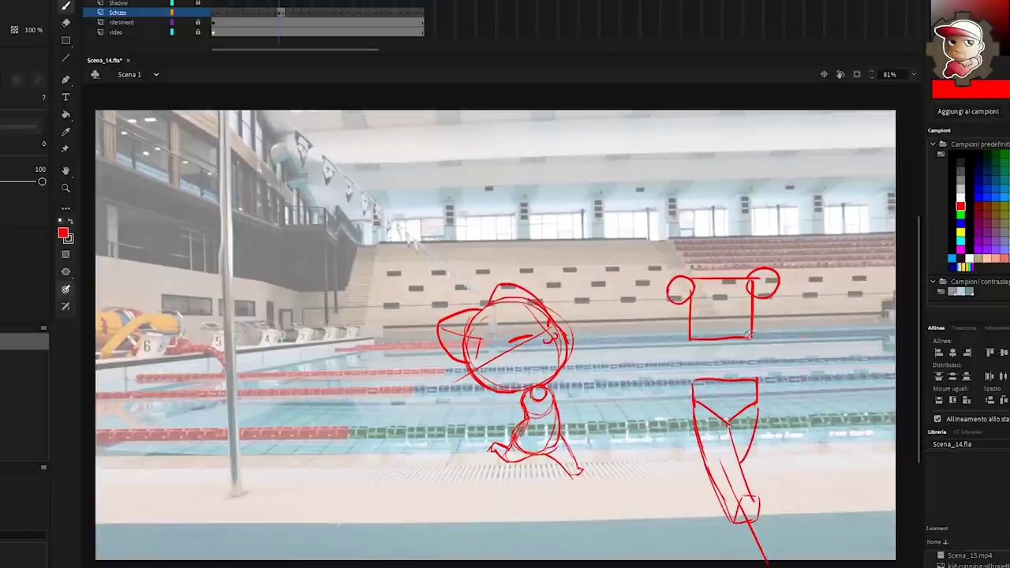
Delete the square torso block with its two shoulder circles above the pelvis diagram
key("v")
key("ctrl+a")
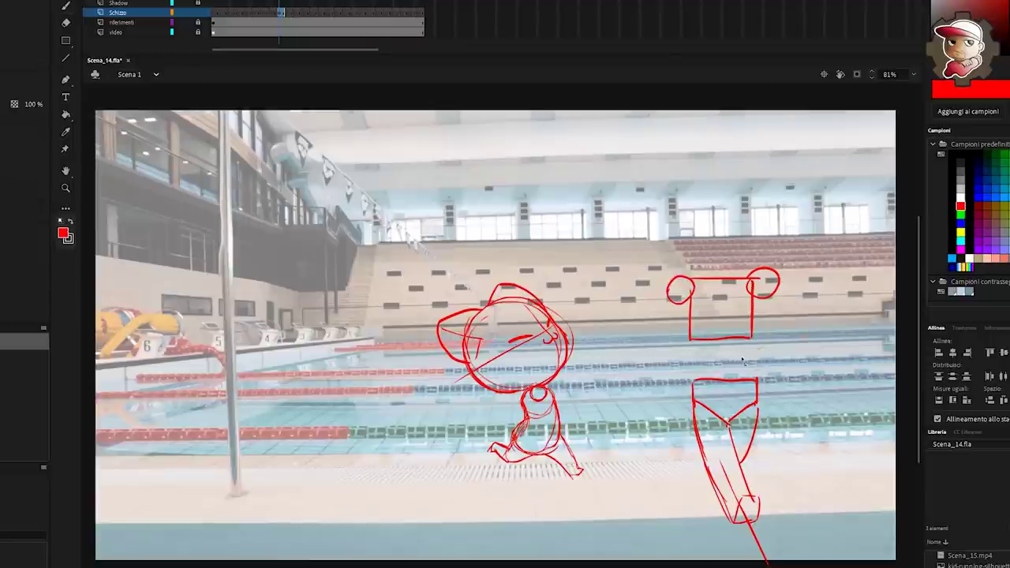
key("Delete")
Sketch a tilted torso with shoulder circles and bent arms, connect it to the pelvis, and add a curly-haired head
key("b")
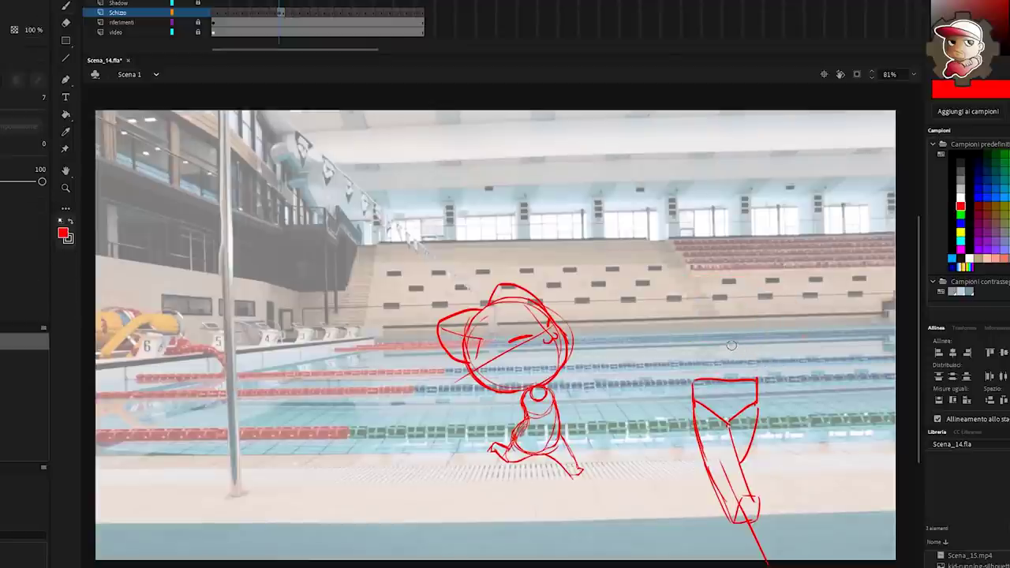
left_click_drag(691, 342, 748, 355)
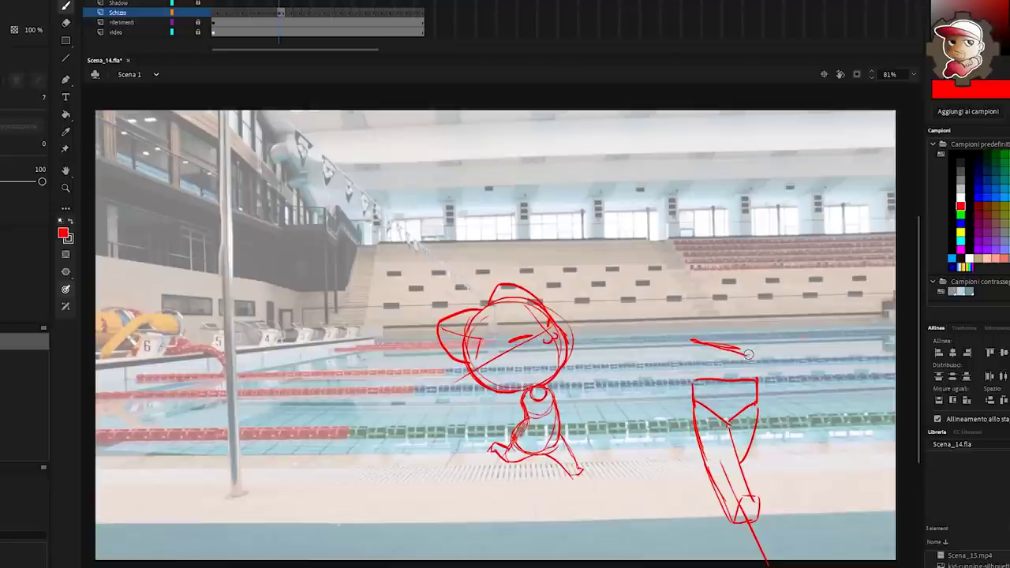
mouse_move(711, 282)
left_mouse_down()
mouse_move(688, 290)
mouse_move(750, 284)
mouse_move(683, 284)
mouse_move(684, 297)
left_mouse_up()
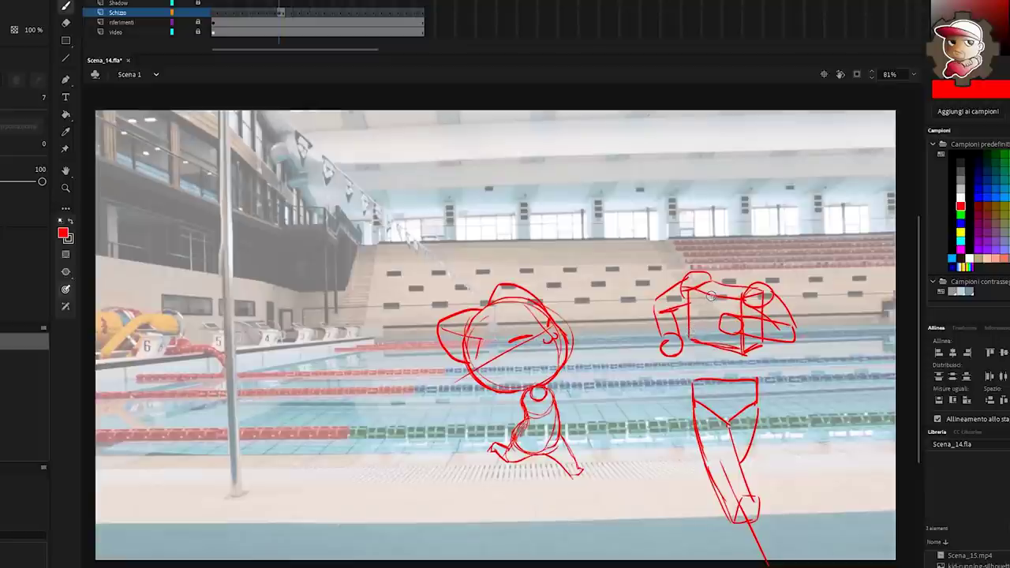
left_click_drag(711, 298, 710, 345)
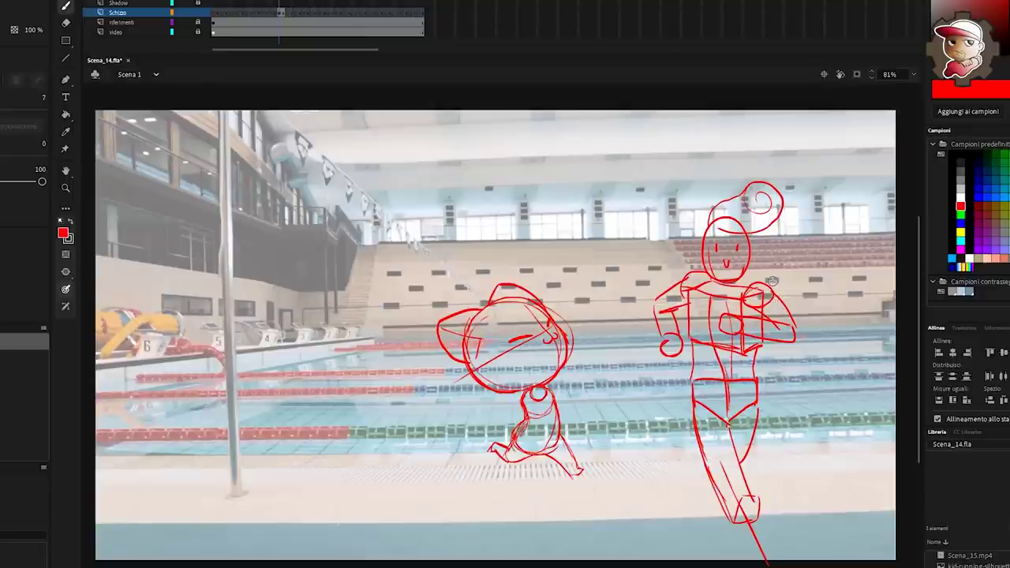
Lasso the torso and arms between the diagram figure's head and pelvis and delete them
key("l")
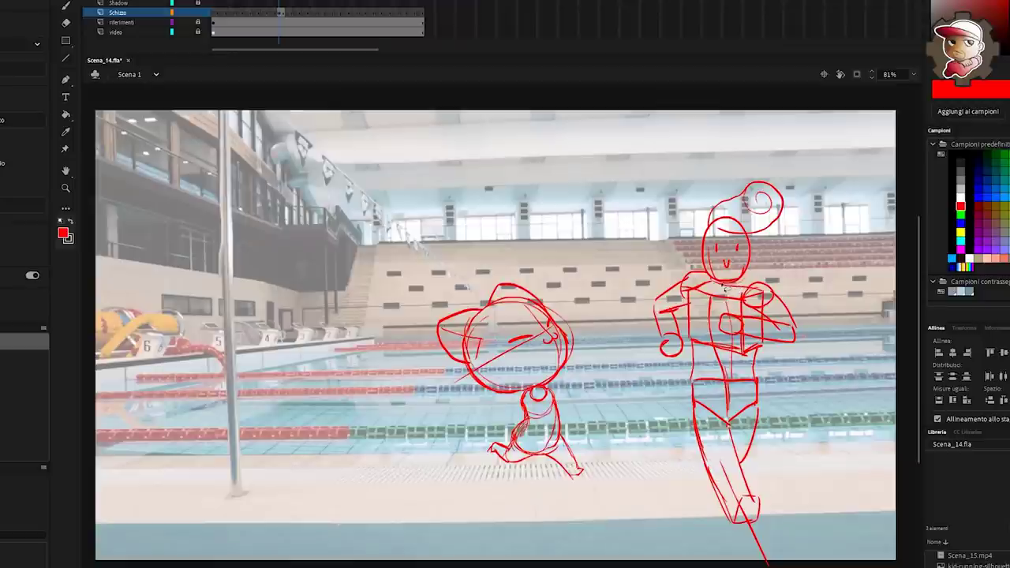
left_click_drag(716, 285, 806, 294)
key("Delete")
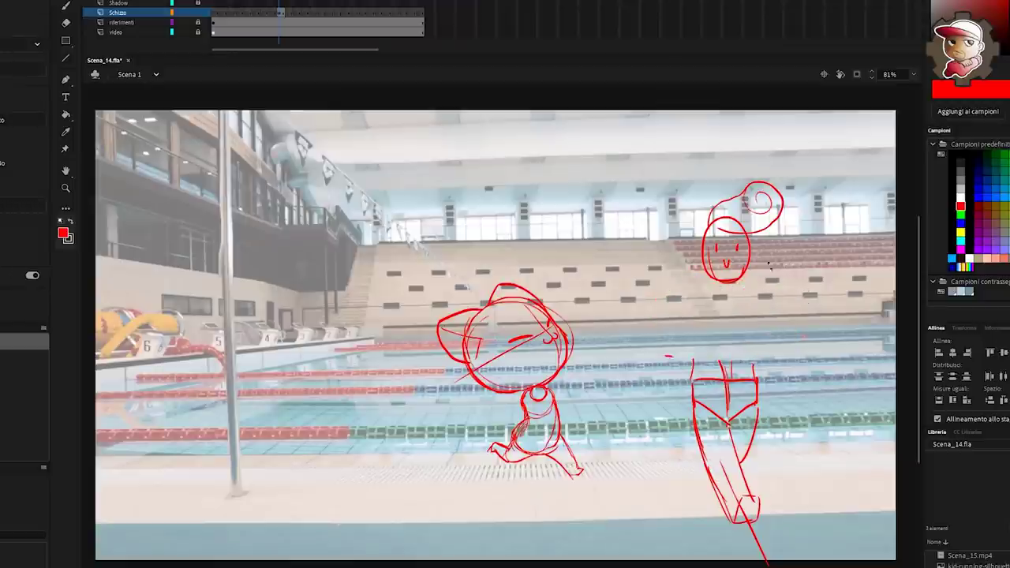
Draw one shoulder circle below the curly-haired head, a vertical torso edge and curved arrows marking the torso's rotation
key("b")
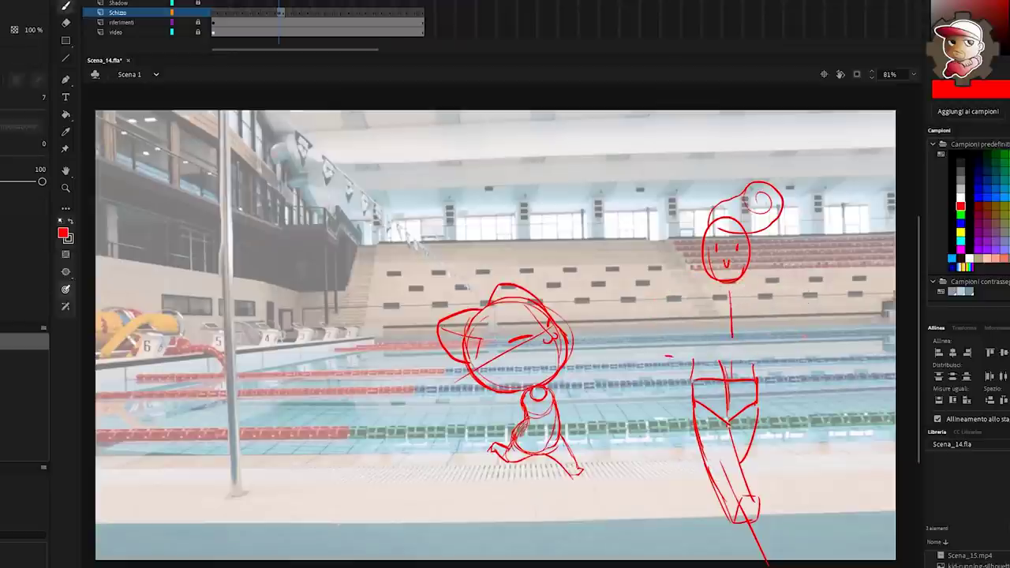
mouse_move(729, 285)
left_mouse_down()
mouse_move(733, 338)
mouse_move(741, 315)
left_mouse_up()
key("ctrl+z")
key("ctrl+z")
mouse_move(744, 269)
left_mouse_down()
mouse_move(750, 295)
mouse_move(768, 284)
left_mouse_up()
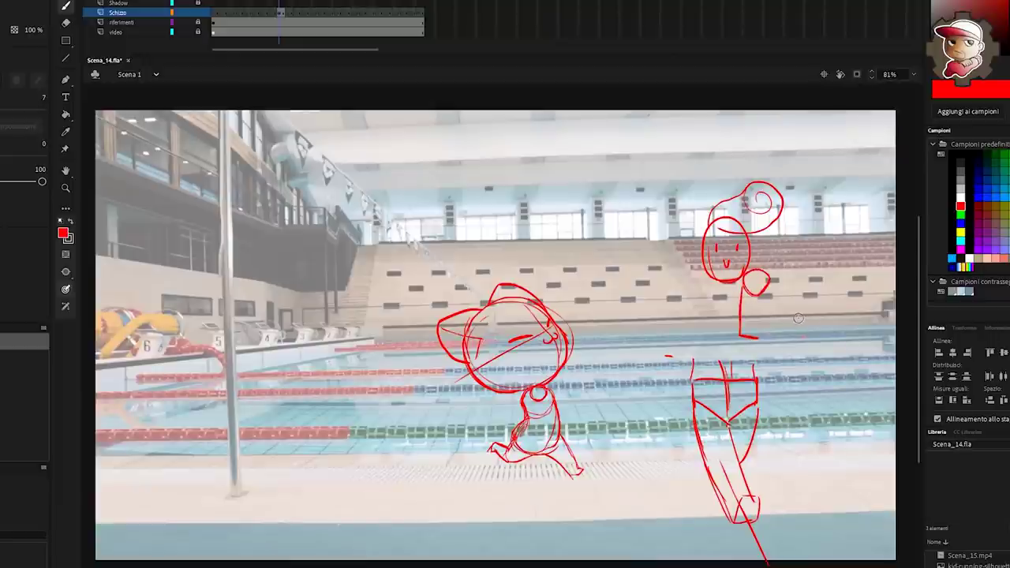
mouse_move(798, 317)
left_mouse_down()
mouse_move(723, 308)
mouse_move(740, 352)
left_mouse_up()
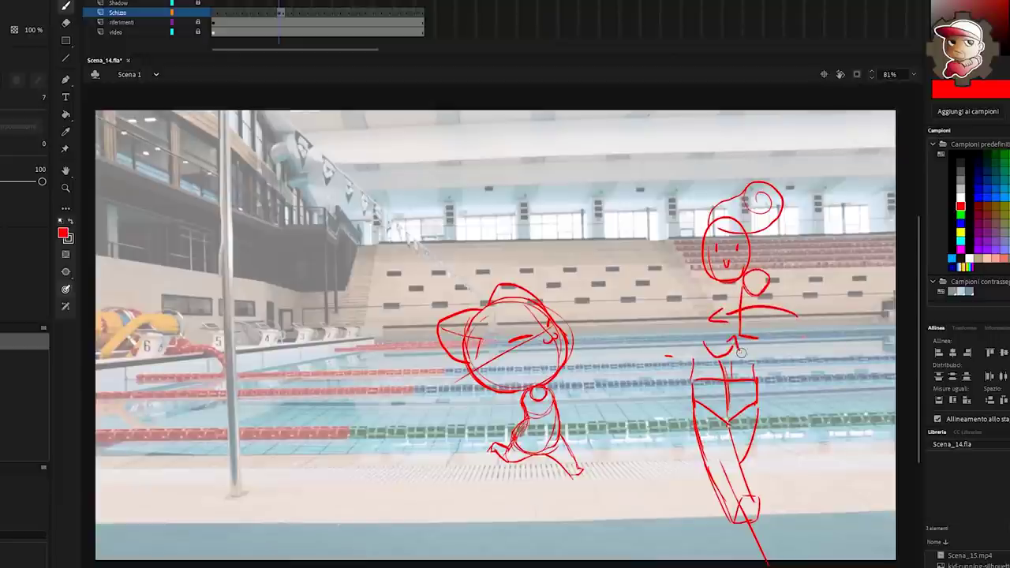
Outline the rotated torso as a box, add the opposite shoulder curve and sketch a bent arm raised toward the face
mouse_move(697, 282)
left_mouse_down()
mouse_move(688, 352)
mouse_move(757, 347)
mouse_move(760, 294)
left_mouse_up()
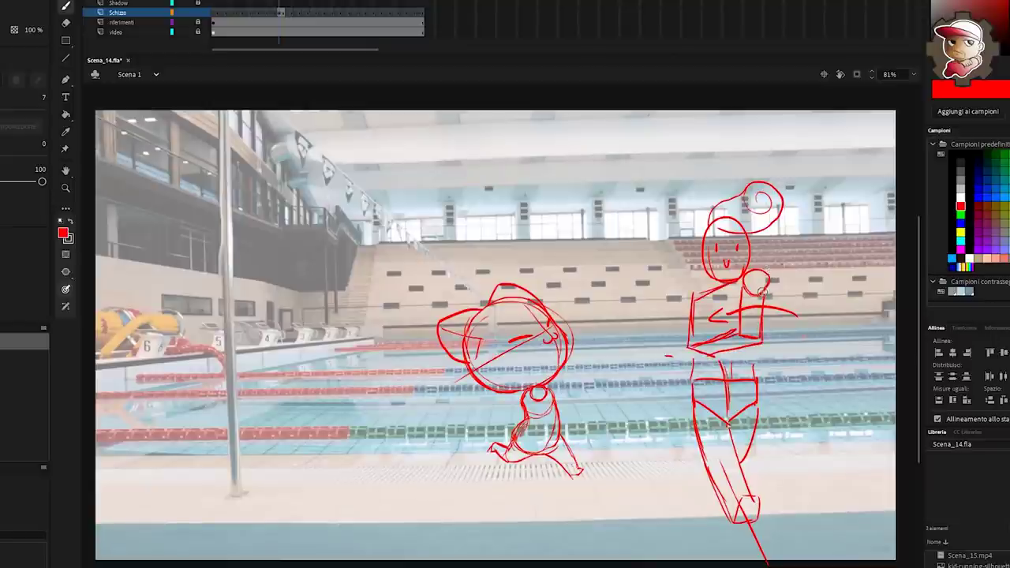
mouse_move(699, 294)
left_mouse_down()
mouse_move(684, 299)
mouse_move(687, 318)
left_mouse_up()
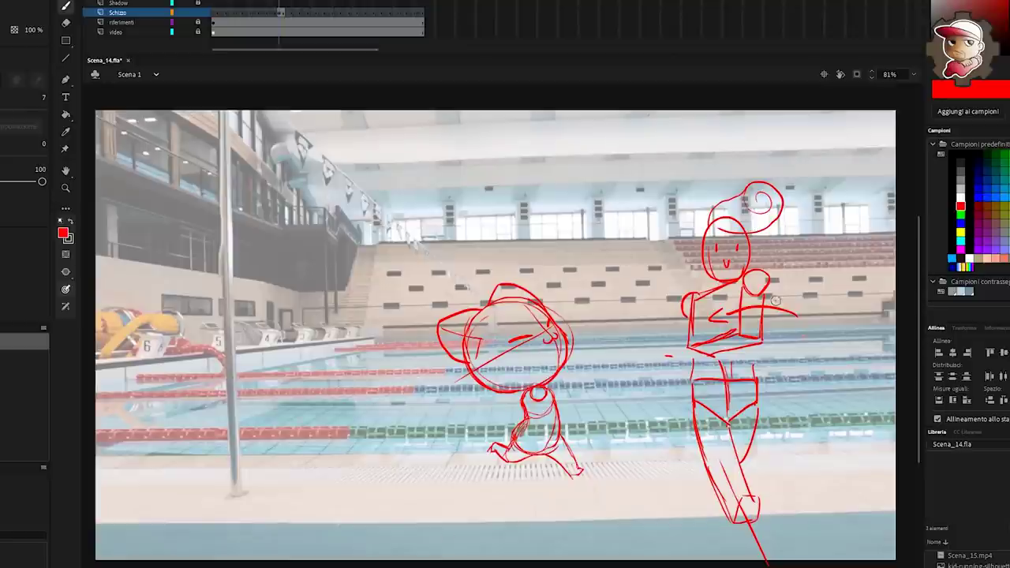
mouse_move(757, 271)
left_mouse_down()
mouse_move(783, 260)
mouse_move(794, 272)
mouse_move(785, 251)
mouse_move(744, 229)
mouse_move(782, 269)
mouse_move(767, 282)
left_mouse_up()
key("ctrl+z")
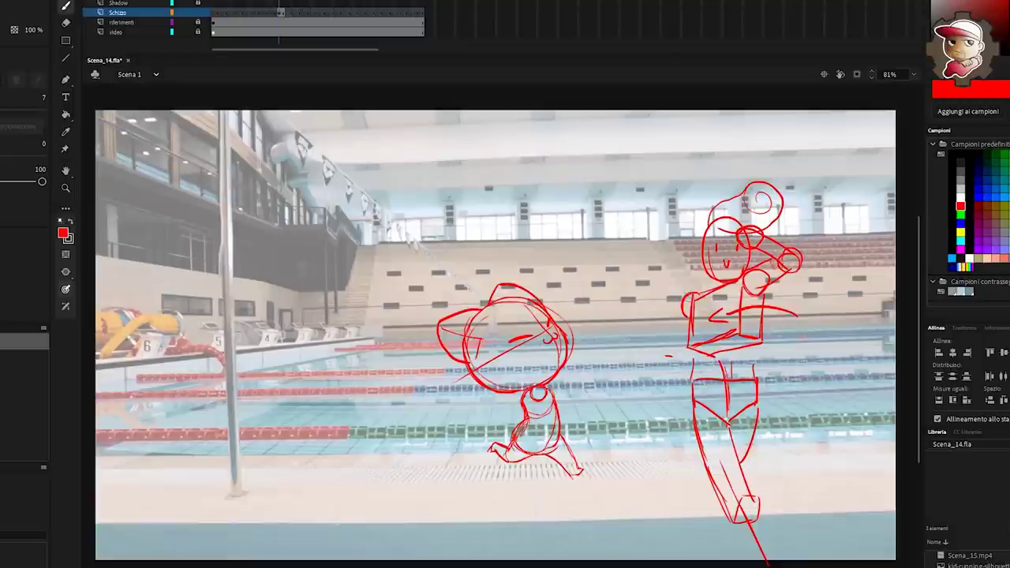
Sketch the diagram figure's lowered bent arm and draw both bent arms on the small running character
mouse_move(693, 292)
left_mouse_down()
mouse_move(656, 316)
mouse_move(669, 361)
left_mouse_up()
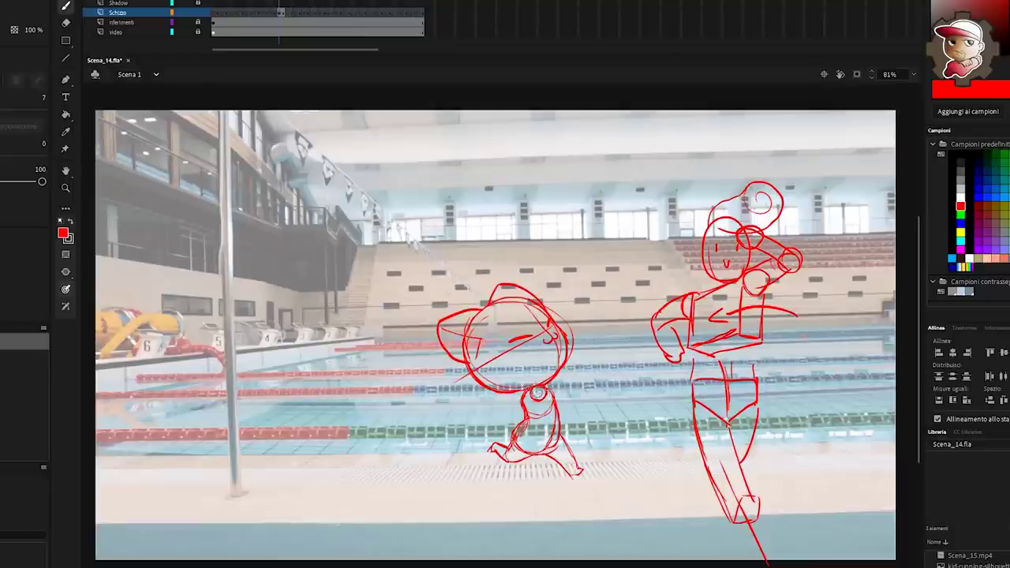
left_click_drag(518, 395, 527, 399)
key("ctrl+z")
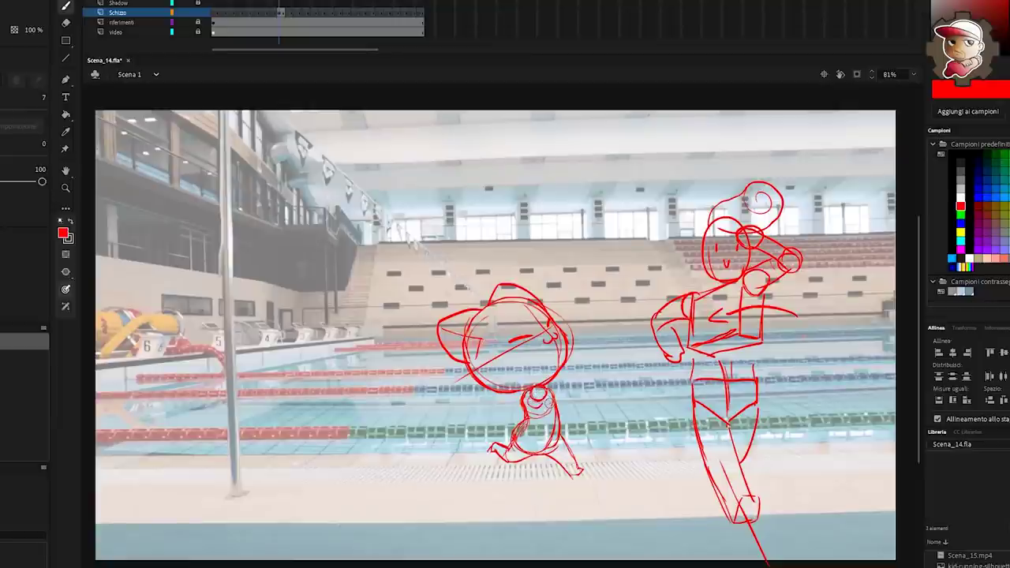
mouse_move(555, 392)
left_mouse_down()
mouse_move(538, 388)
mouse_move(562, 382)
left_mouse_up()
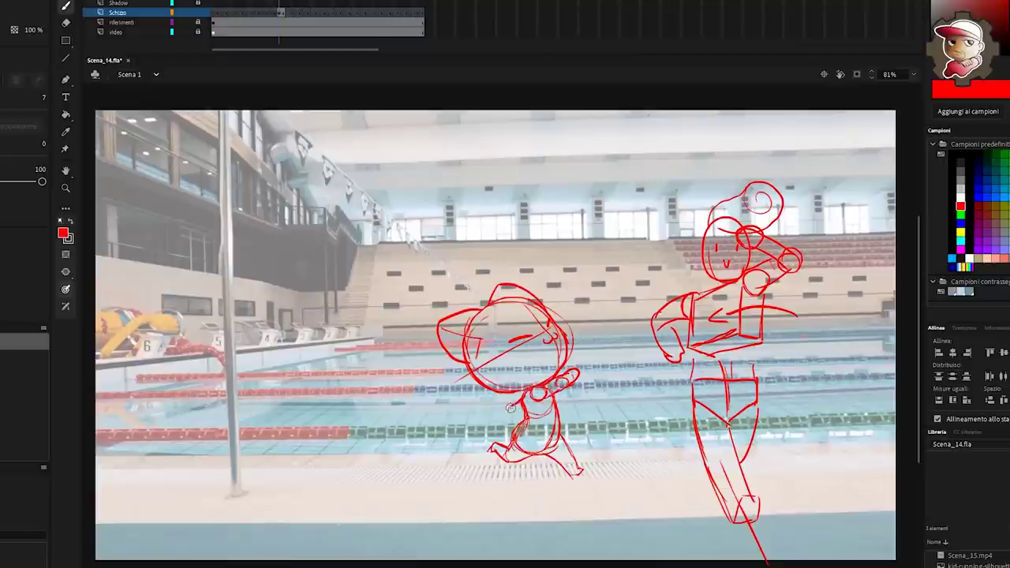
left_click_drag(511, 408, 512, 418)
left_click_drag(669, 320, 671, 329)
left_click_drag(515, 419, 521, 424)
Select and delete the whole diagram figure beside the character, and advance the sketch layer to the next frame for brushwork
key("v")
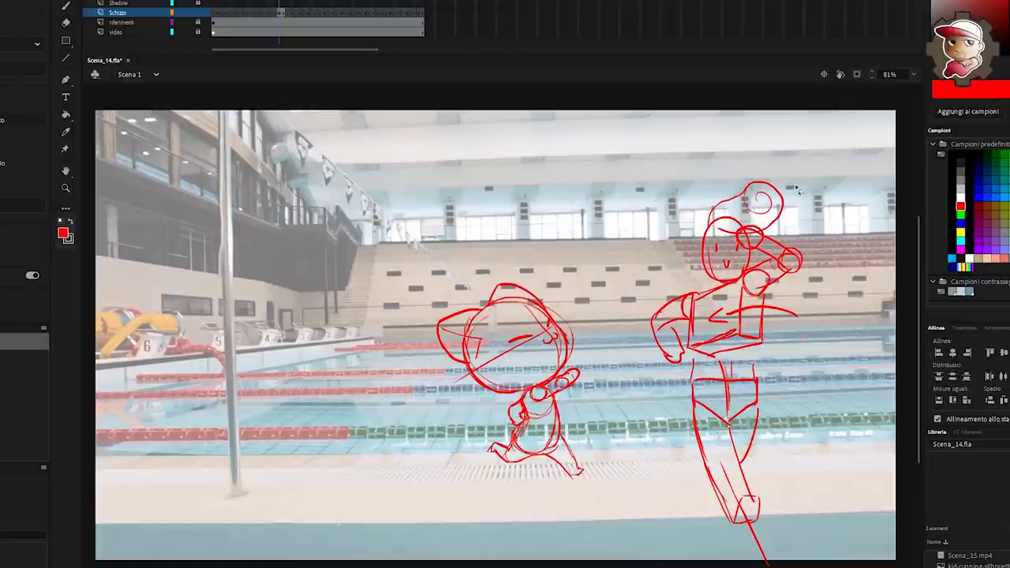
mouse_move(796, 189)
left_mouse_down()
mouse_move(644, 440)
mouse_move(830, 205)
mouse_move(805, 189)
left_mouse_up()
key("Delete")
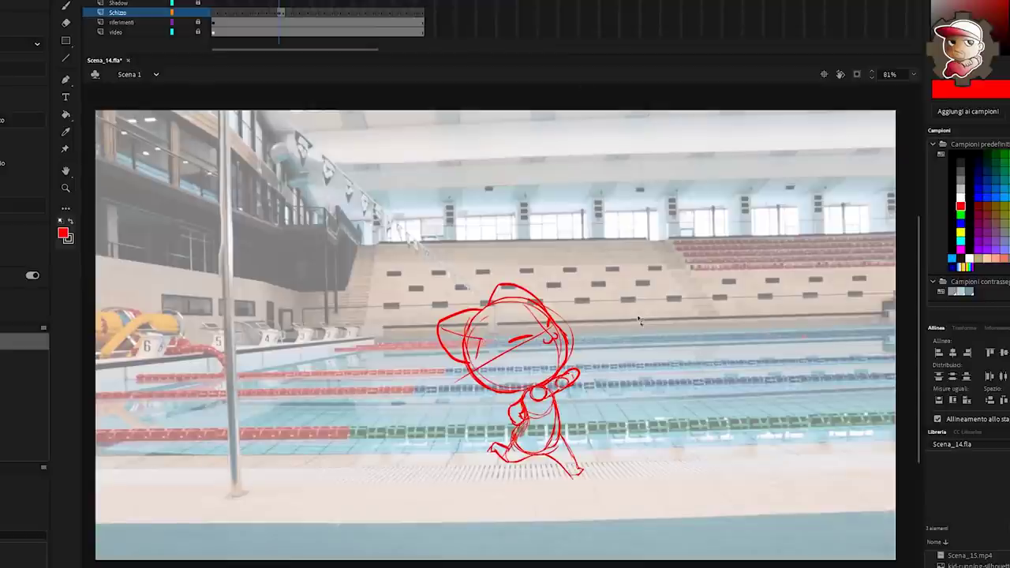
key("period")
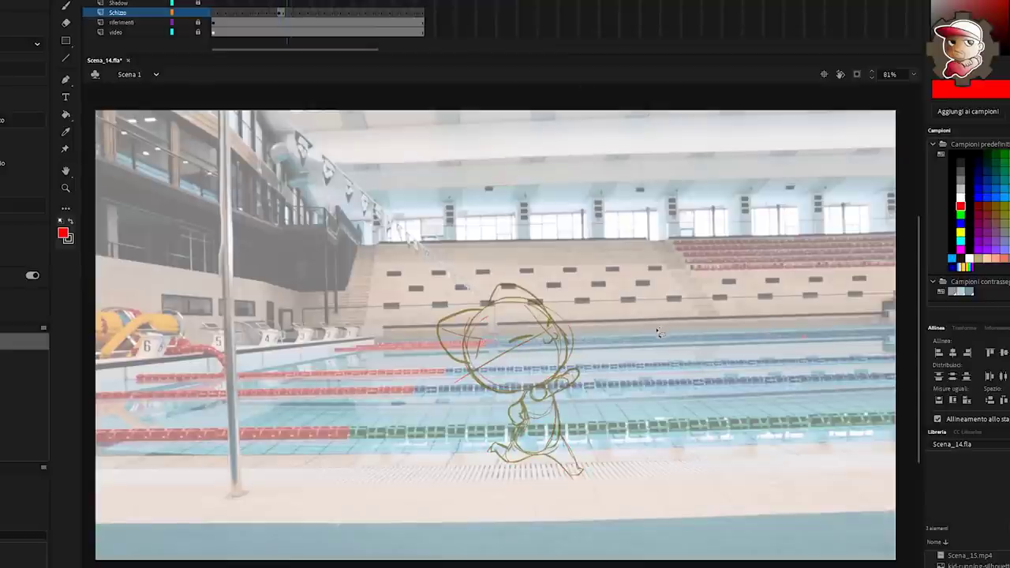
key("b")
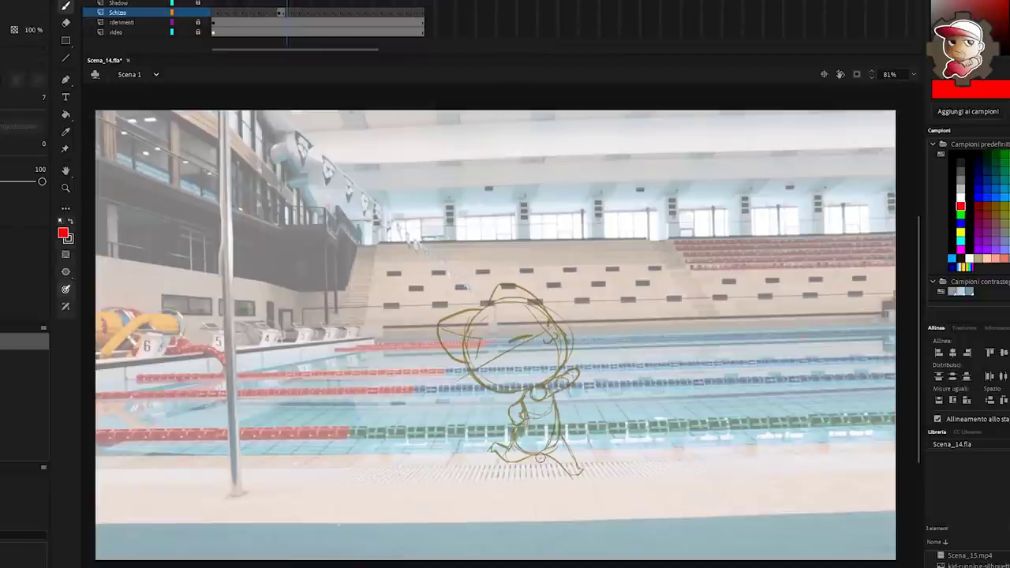
left_click_drag(559, 436, 551, 482)
left_click_drag(541, 444, 529, 472)
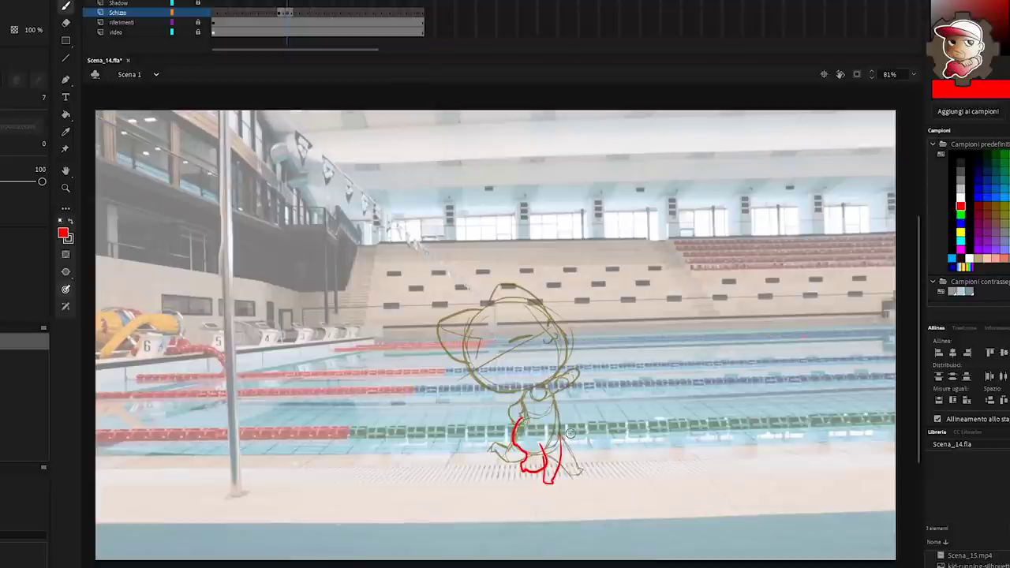
key("ctrl+z")
key("ctrl+z")
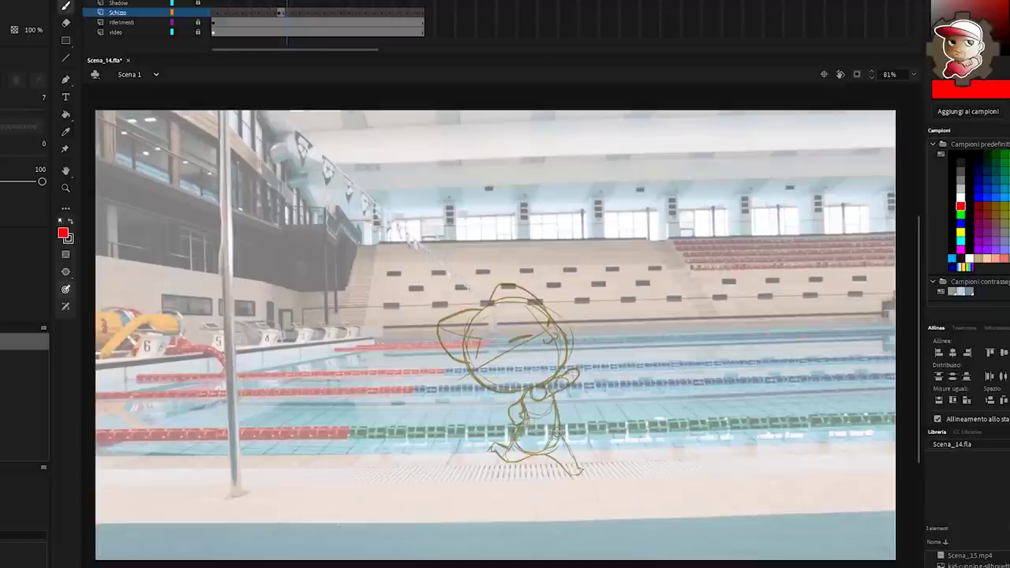
Draw the new pose's pelvis circle over the previous pose's hips
mouse_move(536, 422)
left_mouse_down()
mouse_move(520, 444)
mouse_move(561, 433)
left_mouse_up()
left_click_drag(544, 419, 529, 454)
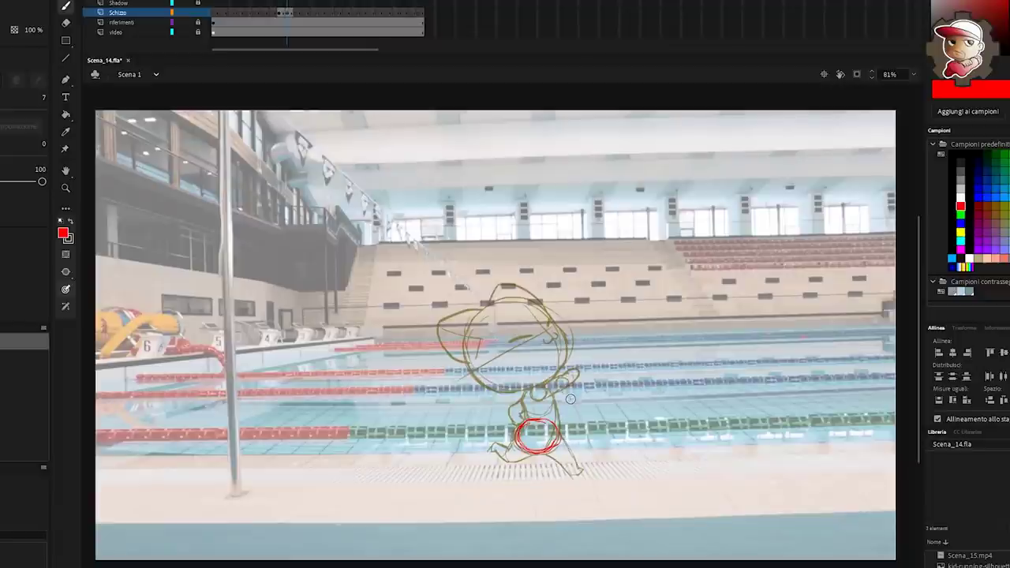
left_click_drag(557, 429, 554, 374)
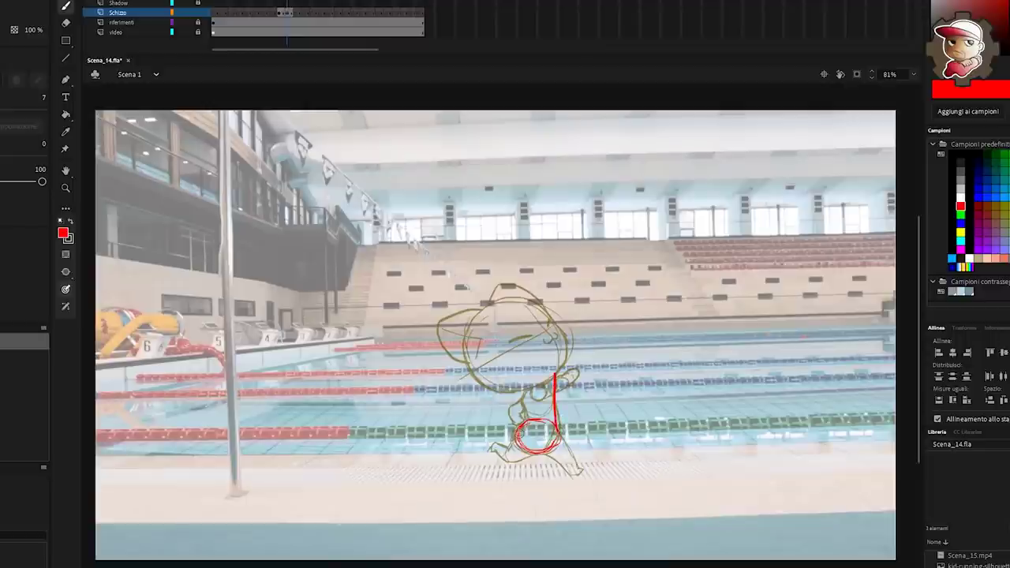
left_click_drag(518, 434, 519, 384)
key("ctrl+z")
key("ctrl+z")
Sketch one extended leg with a foot and one bent leg below the new pelvis circle
left_click_drag(556, 439, 540, 470)
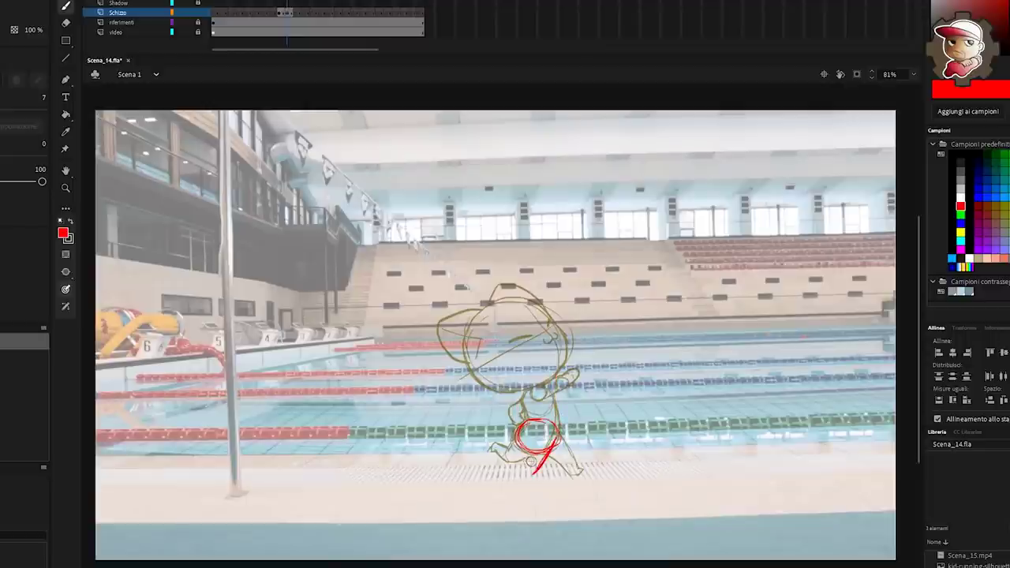
left_click_drag(522, 447, 519, 478)
left_click_drag(519, 482, 580, 467)
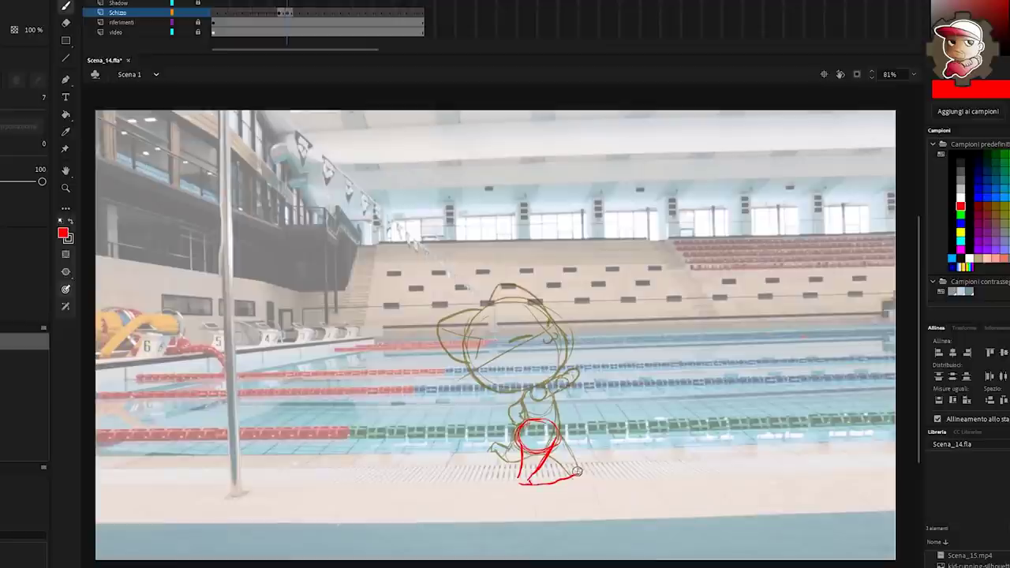
key("ctrl+z")
key("ctrl+z")
left_click_drag(558, 428, 562, 469)
left_click_drag(533, 474, 520, 483)
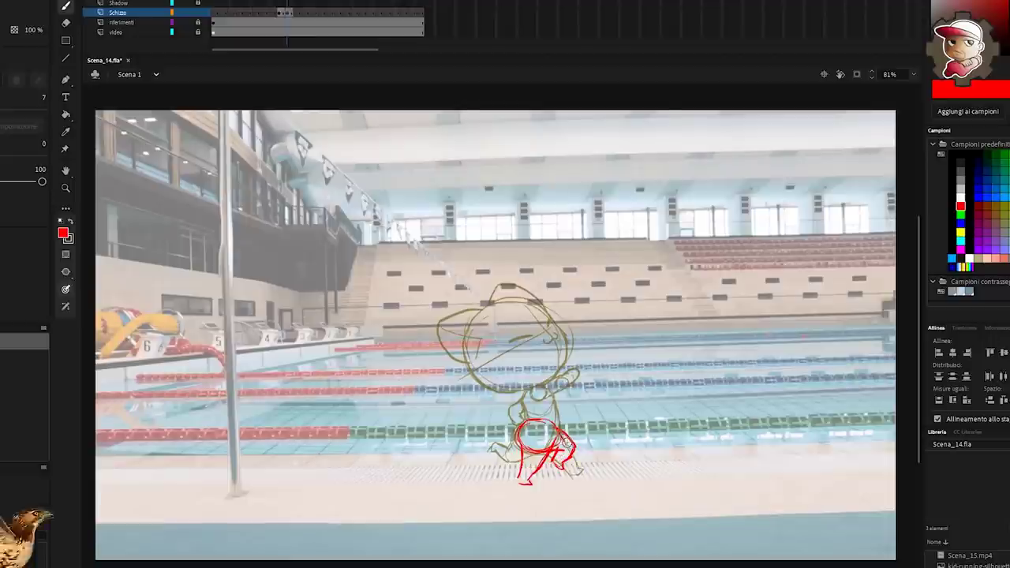
Rotate the sketched pelvis and legs slightly clockwise and shift them a little to the left
key("ctrl+a")
key("q")
left_click_drag(584, 413, 594, 423)
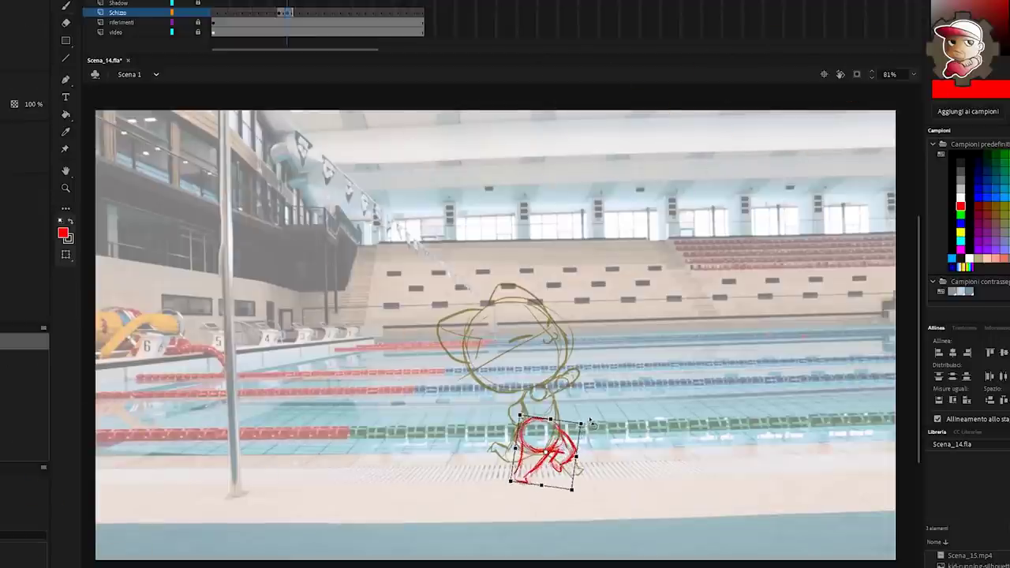
left_click_drag(569, 441, 561, 441)
key("b")
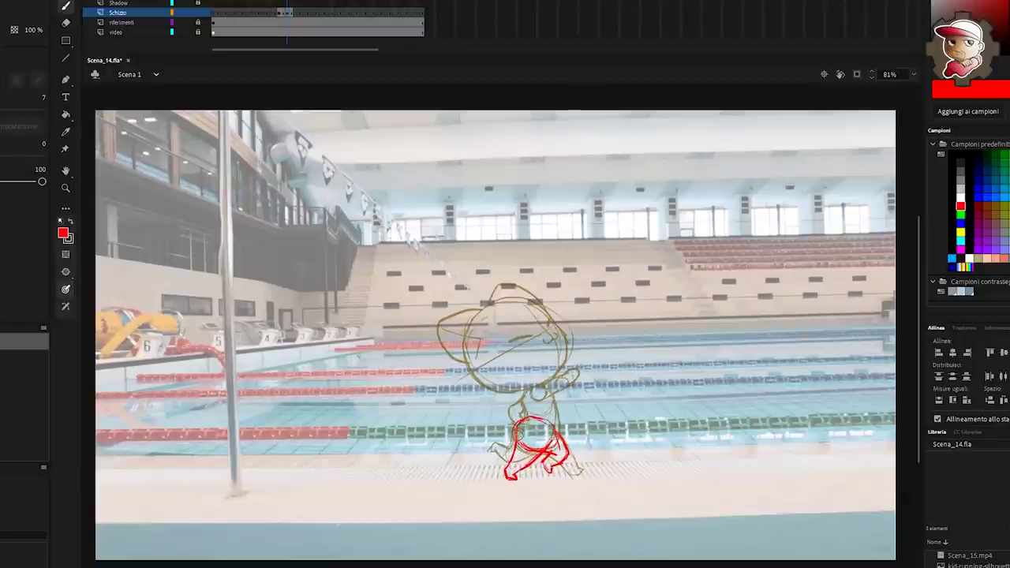
Outline the leaning torso above the pelvis, add two shoulder circles and sketch short bent arms with hands
mouse_move(527, 418)
left_mouse_down()
mouse_move(559, 389)
mouse_move(564, 403)
mouse_move(536, 396)
mouse_move(527, 415)
mouse_move(558, 431)
mouse_move(567, 454)
left_mouse_up()
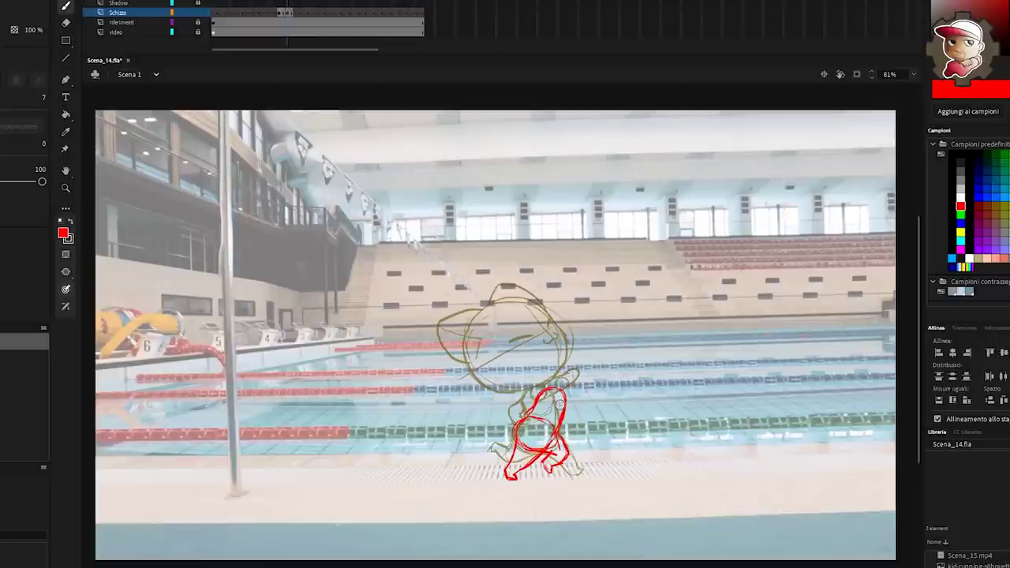
left_click_drag(560, 417, 551, 438)
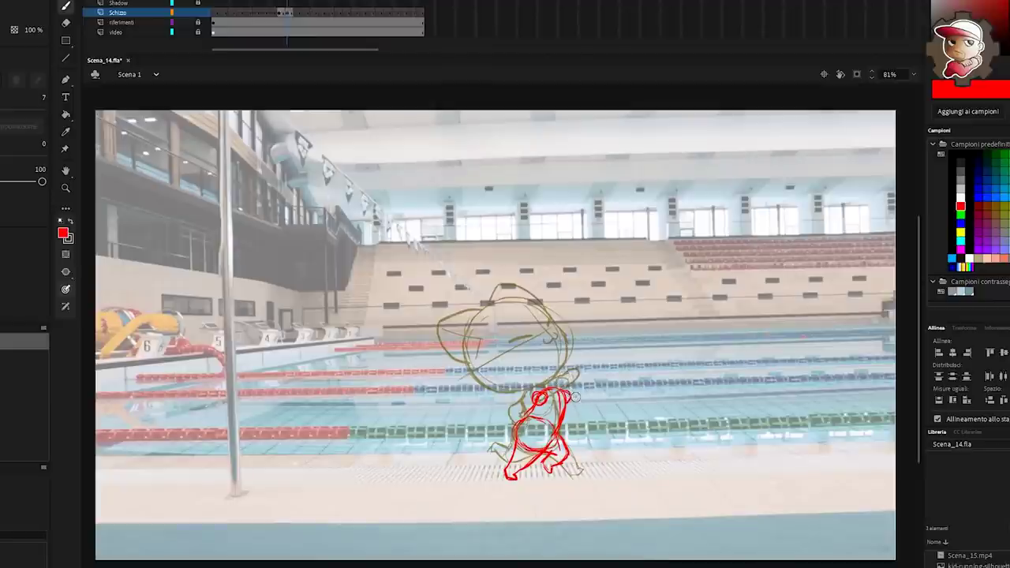
key("ctrl+z")
mouse_move(533, 391)
left_mouse_down()
mouse_move(546, 386)
mouse_move(521, 408)
left_mouse_up()
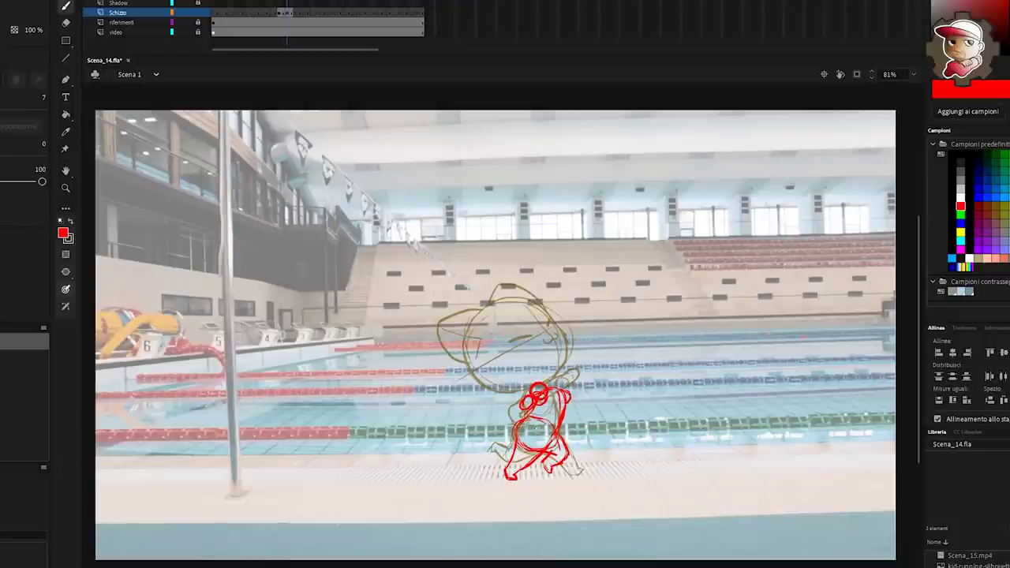
key("ctrl+z")
key("ctrl+z")
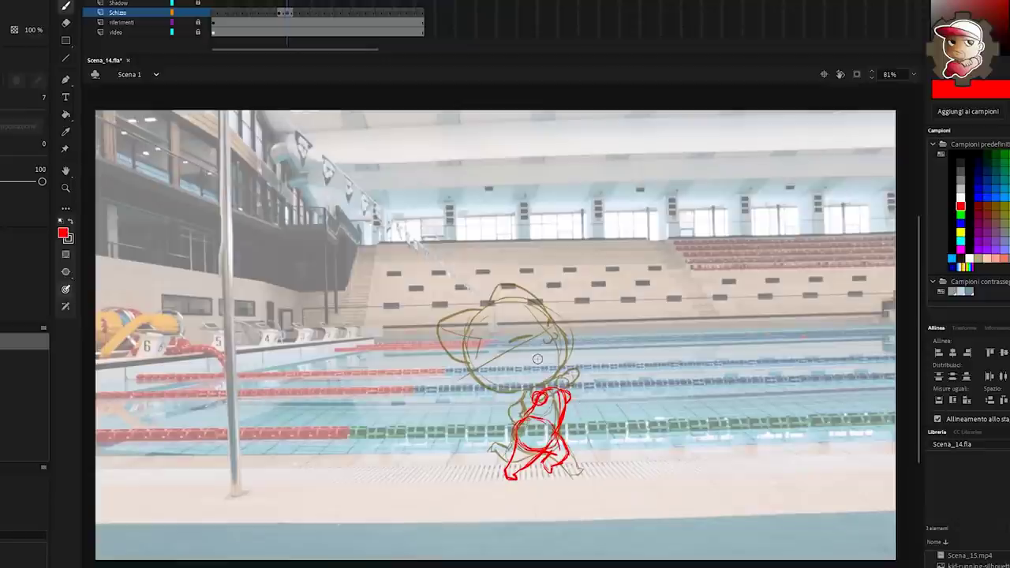
mouse_move(568, 394)
left_mouse_down()
mouse_move(587, 406)
mouse_move(582, 415)
mouse_move(565, 425)
mouse_move(520, 409)
mouse_move(540, 417)
left_mouse_up()
key("ctrl+z")
Draw the head circle above the torso, then rotate it slightly and move it right, ahead of the body
left_click_drag(538, 298, 565, 370)
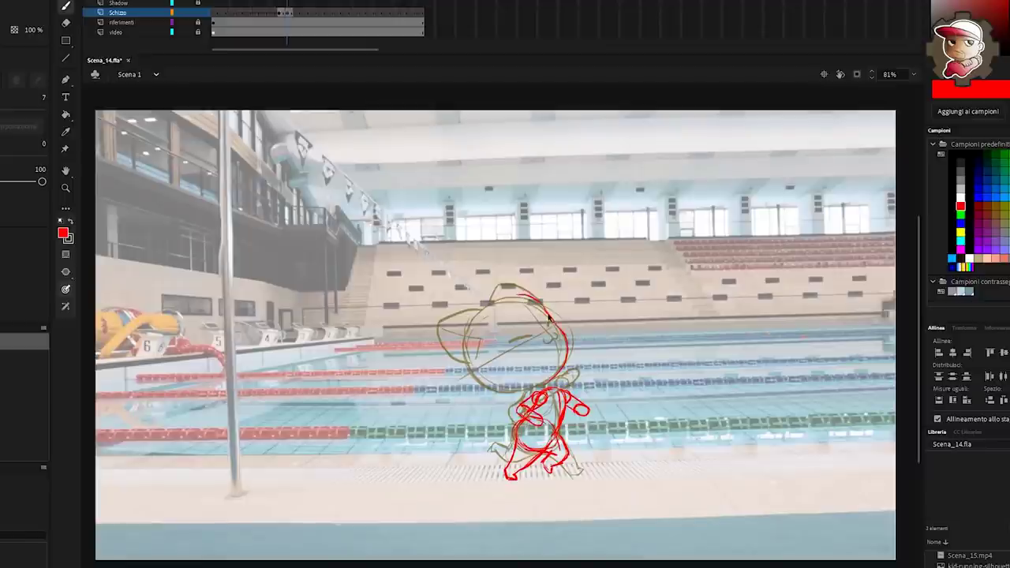
mouse_move(509, 296)
left_mouse_down()
mouse_move(467, 330)
mouse_move(476, 377)
mouse_move(467, 353)
mouse_move(508, 392)
left_mouse_up()
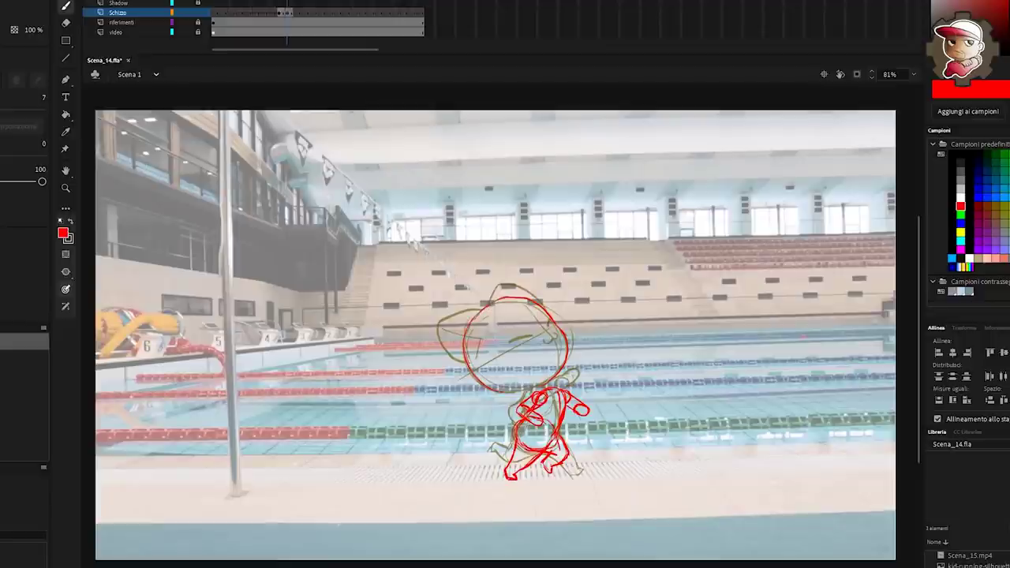
key("l")
mouse_move(572, 290)
left_mouse_down()
mouse_move(460, 396)
mouse_move(578, 385)
left_mouse_up()
key("q")
left_click_drag(571, 295, 588, 327)
left_click_drag(558, 340, 604, 340)
Sketch a diagram of a boxy pelvis beside the character, with a rotation arrow and legs hanging below it
key("b")
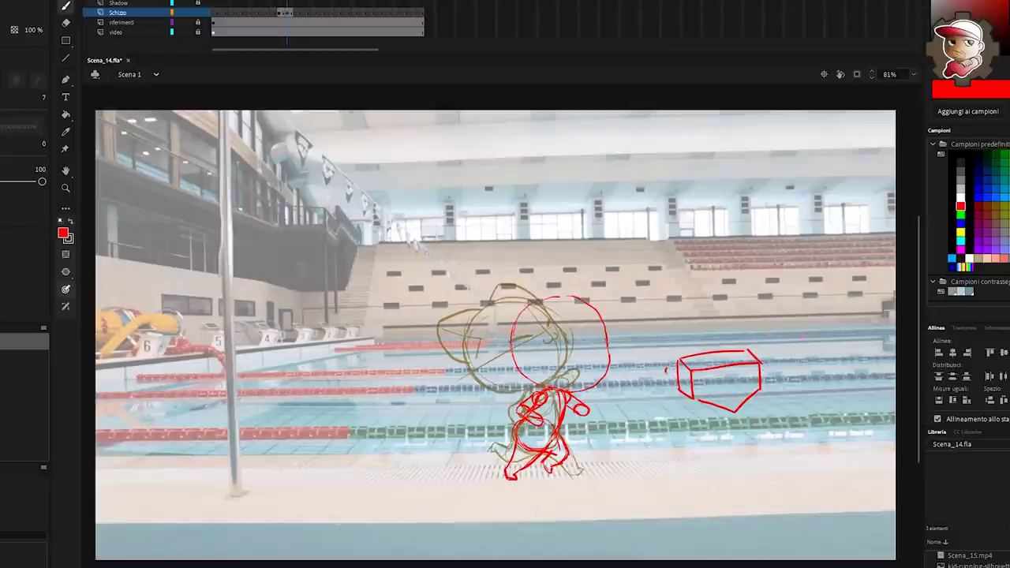
mouse_move(667, 368)
left_mouse_down()
mouse_move(719, 385)
mouse_move(714, 438)
mouse_move(762, 479)
left_mouse_up()
left_click_drag(737, 414, 775, 483)
left_click_drag(759, 393, 748, 424)
Draw the diagram's tilted torso box above the pelvis, with a curved arrow marking its rotation
left_click_drag(748, 290, 666, 313)
left_click_drag(678, 300, 684, 323)
mouse_move(664, 270)
left_mouse_down()
mouse_move(665, 305)
mouse_move(742, 257)
left_mouse_up()
left_click_drag(734, 260, 756, 316)
Sketch the diagram's arms, one raised toward the chin and the other bent down beside the torso
left_click_drag(749, 236, 781, 237)
mouse_move(710, 229)
left_mouse_down()
mouse_move(761, 222)
mouse_move(734, 251)
left_mouse_up()
mouse_move(724, 241)
left_mouse_down()
mouse_move(777, 248)
mouse_move(756, 254)
left_mouse_up()
left_click_drag(678, 272, 631, 314)
left_click_drag(676, 296, 649, 323)
left_click_drag(653, 329, 667, 347)
Add face lines and a turning arrow to the diagram's head, and try a loop around the torso and arms
mouse_move(706, 172)
left_mouse_down()
mouse_move(695, 248)
mouse_move(707, 206)
mouse_move(701, 214)
left_mouse_up()
left_click_drag(710, 179, 715, 229)
key("ctrl+z")
mouse_move(696, 193)
left_mouse_down()
mouse_move(721, 194)
mouse_move(713, 224)
left_mouse_up()
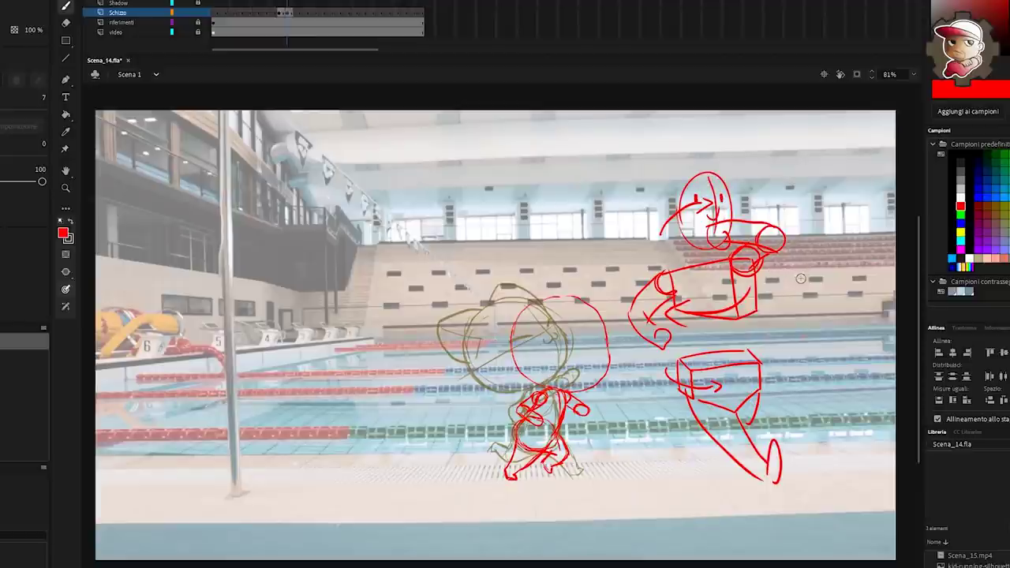
mouse_move(799, 275)
left_mouse_down()
mouse_move(767, 246)
mouse_move(613, 298)
mouse_move(787, 320)
mouse_move(741, 330)
mouse_move(799, 371)
left_mouse_up()
key("ctrl+z")
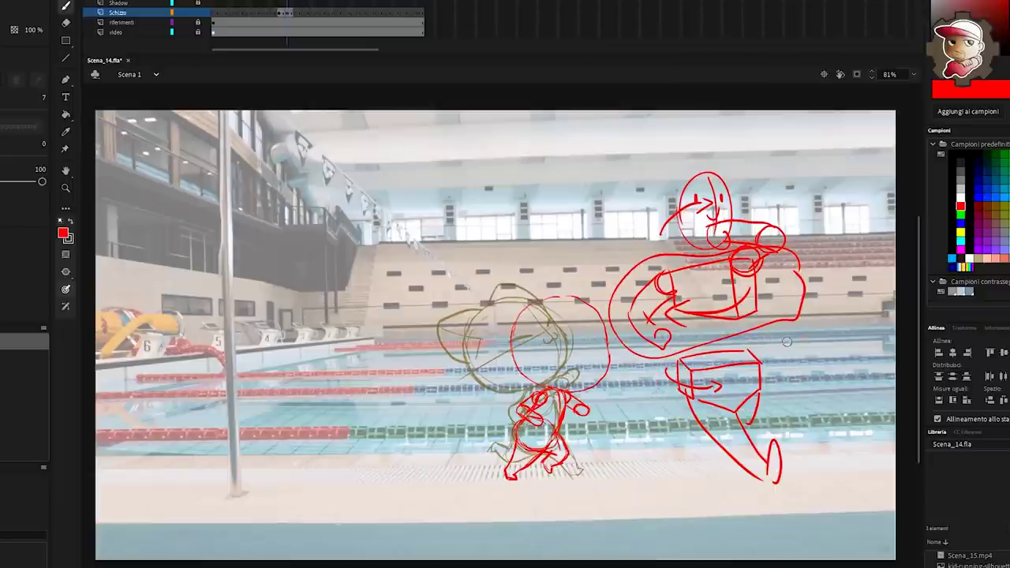
Clear the side diagram and move the entire new pose to the right of the previous pose
key("l")
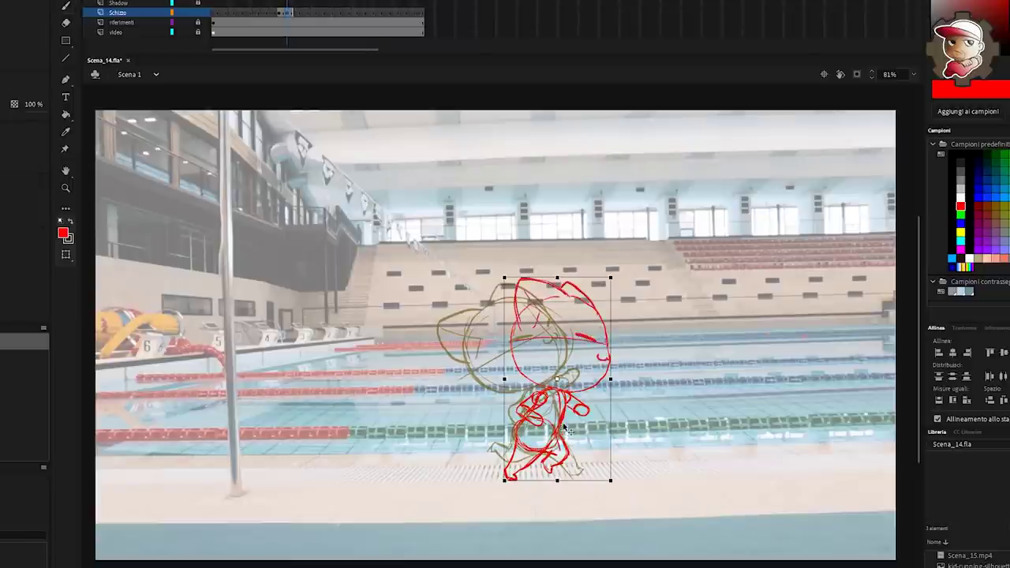
left_click_drag(561, 426, 635, 426)
left_click(562, 458)
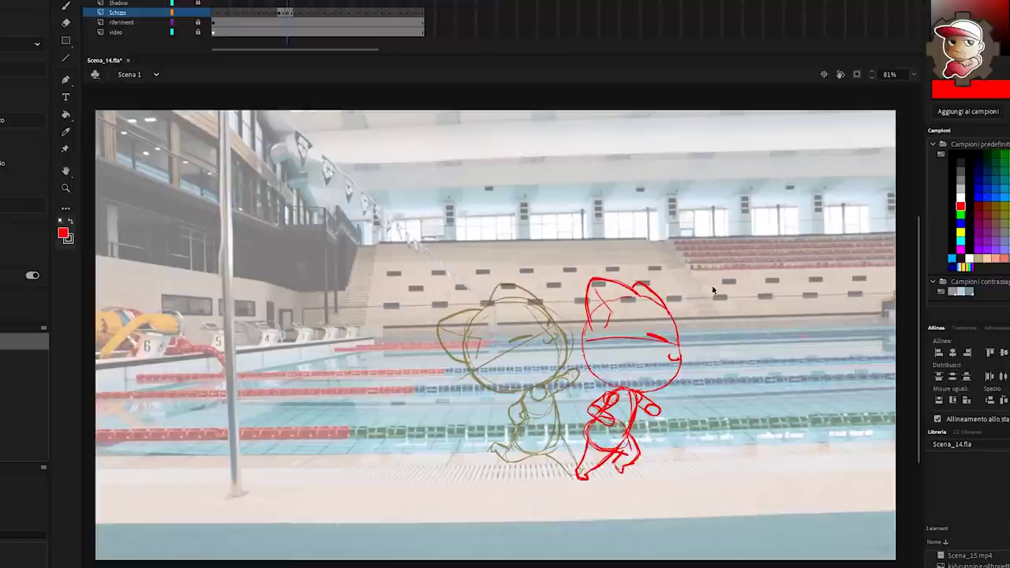
Insert two frames between the two pose keyframes on the Schizzo layer and leave the in-between frame empty
left_click(285, 13)
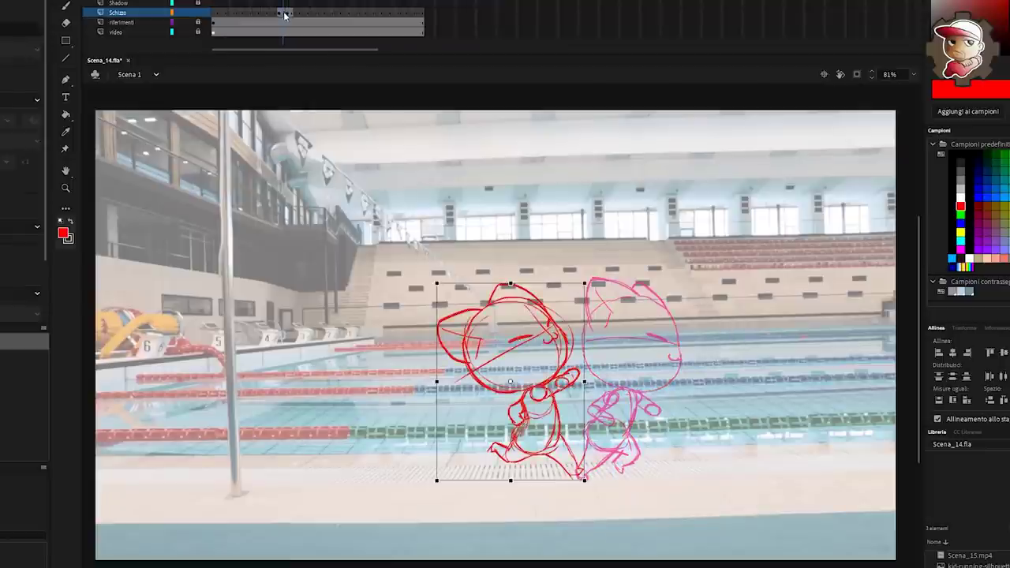
key("F5")
key("F5")
left_click(287, 15)
key("Delete")
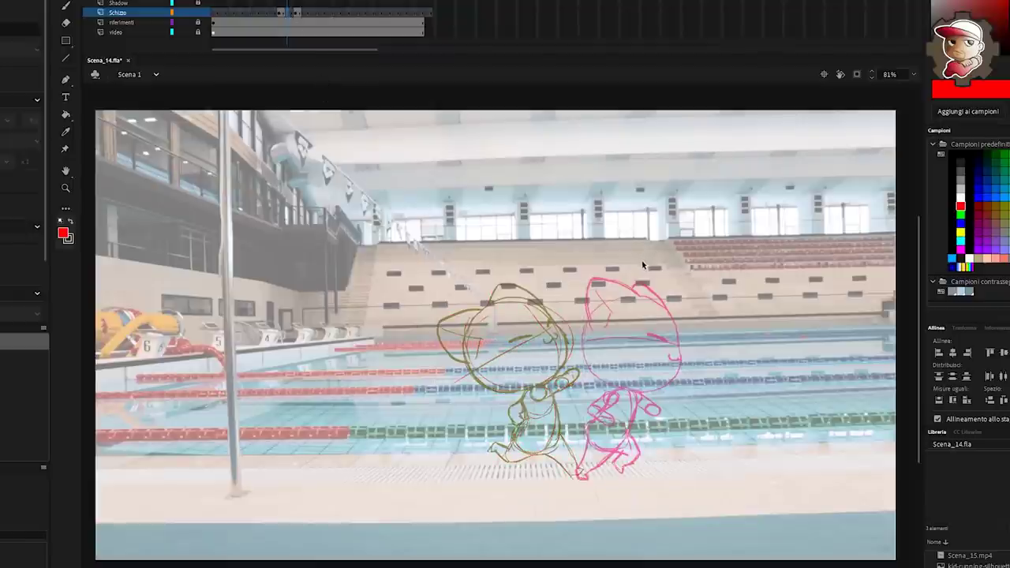
left_click(655, 263)
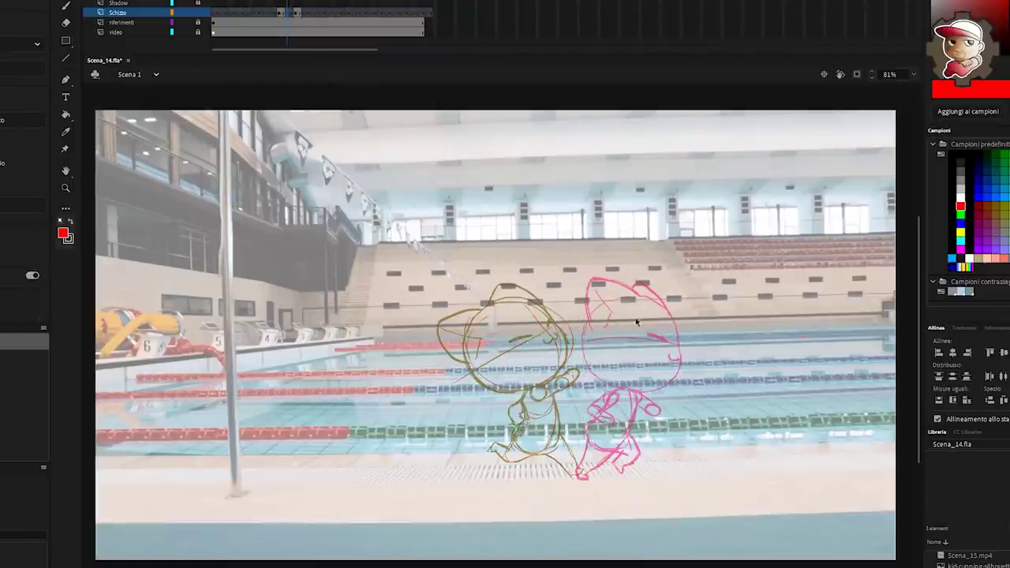
Sketch the in-between pose's planted foot and lower leg where the two poses' feet meet
key("b")
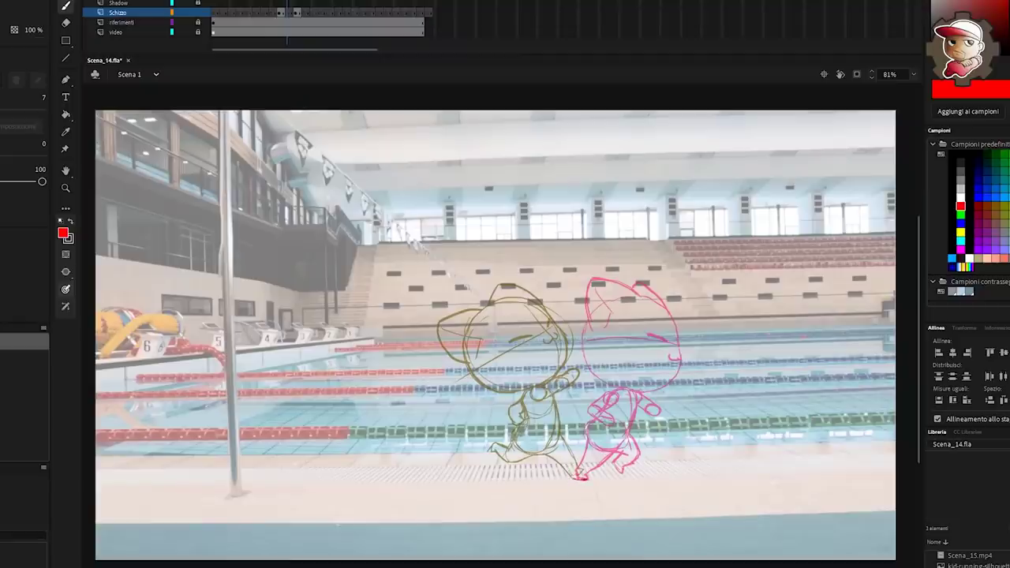
left_click_drag(585, 475, 573, 473)
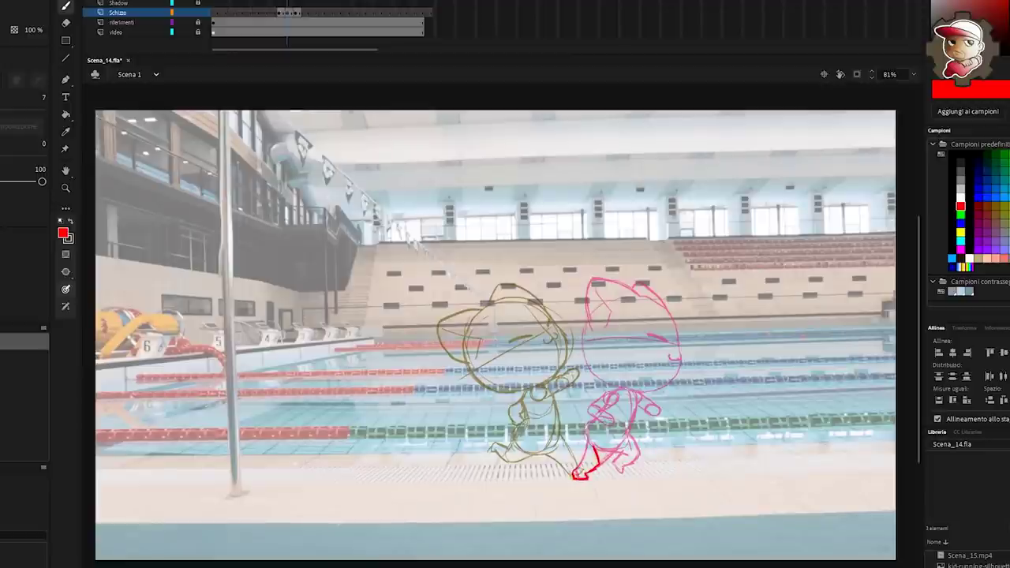
mouse_move(577, 471)
left_mouse_down()
mouse_move(582, 451)
mouse_move(593, 456)
mouse_move(580, 469)
left_mouse_up()
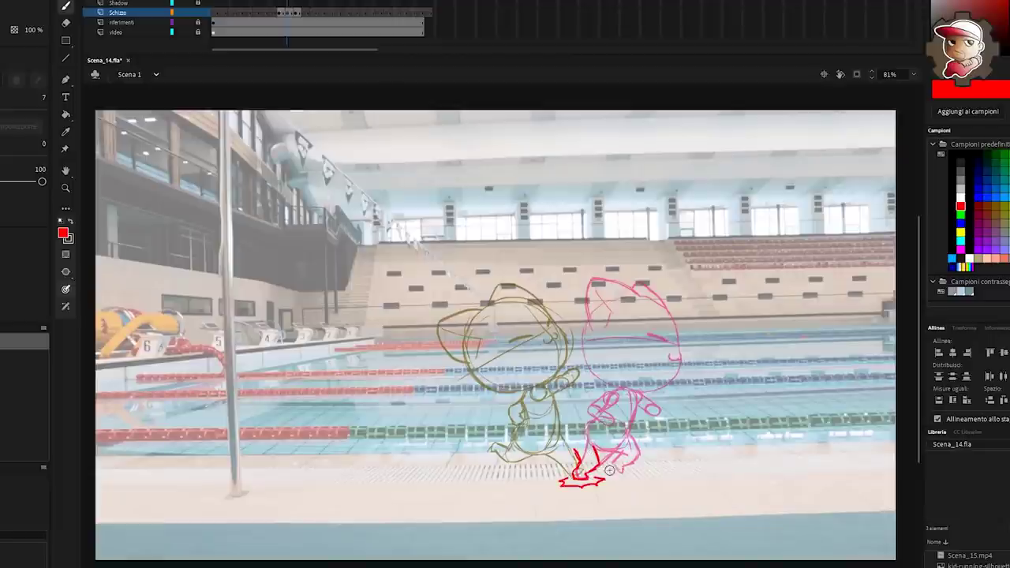
key("ctrl+z")
left_click_drag(593, 447, 578, 458)
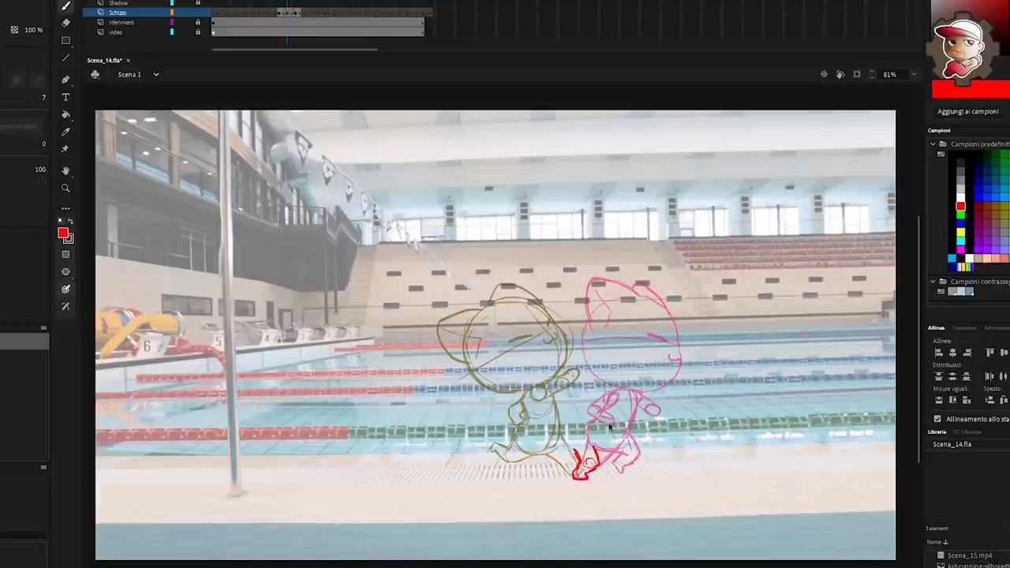
Draw the in-between pose's pelvis circle over the planted leg and a trailing leg stretched out behind it
left_click_drag(600, 417, 513, 417)
key("ctrl+z")
mouse_move(590, 450)
left_mouse_down()
mouse_move(562, 426)
mouse_move(546, 445)
mouse_move(574, 449)
left_mouse_up()
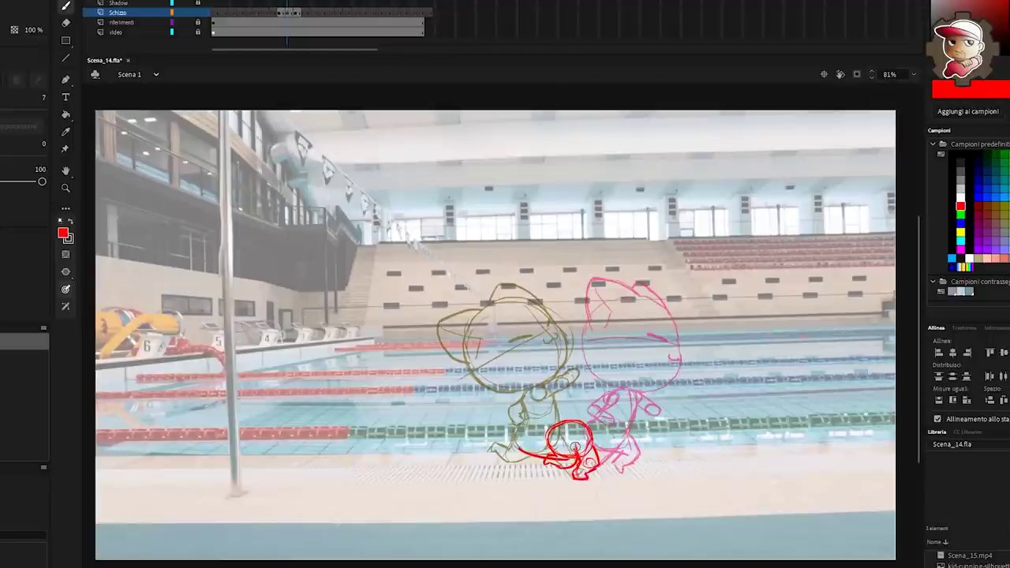
Draw the in-between pose's chest circle midway between the two neighbouring poses and join it to the pelvis with torso lines
key("ctrl+z")
left_click_drag(536, 403, 631, 400)
key("ctrl+z")
left_click_drag(537, 401, 537, 424)
left_click_drag(625, 402, 608, 439)
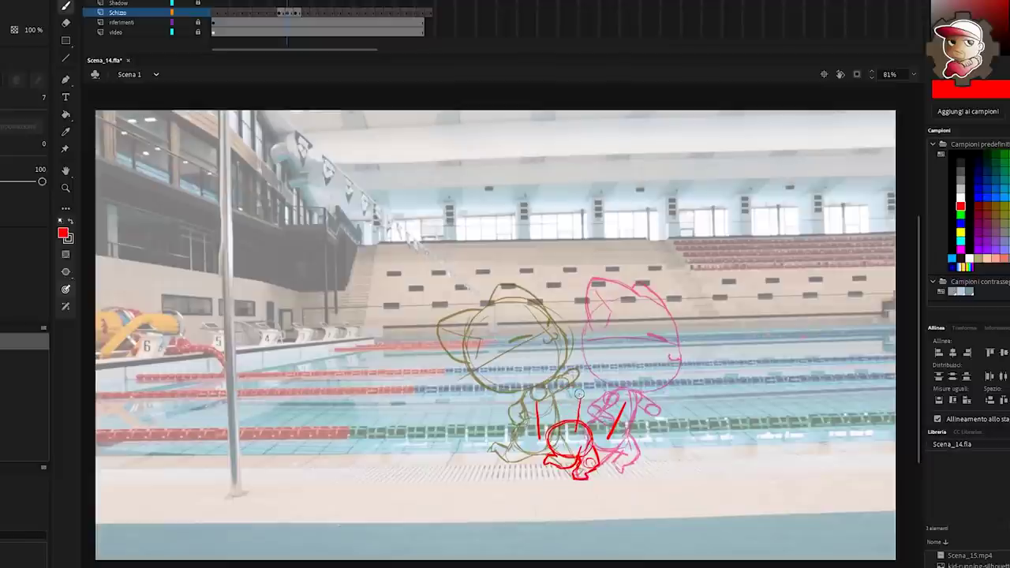
mouse_move(574, 390)
left_mouse_down()
mouse_move(569, 416)
mouse_move(590, 420)
left_mouse_up()
mouse_move(537, 387)
left_mouse_down()
mouse_move(620, 387)
mouse_move(533, 393)
left_mouse_up()
key("ctrl+z")
key("ctrl+z")
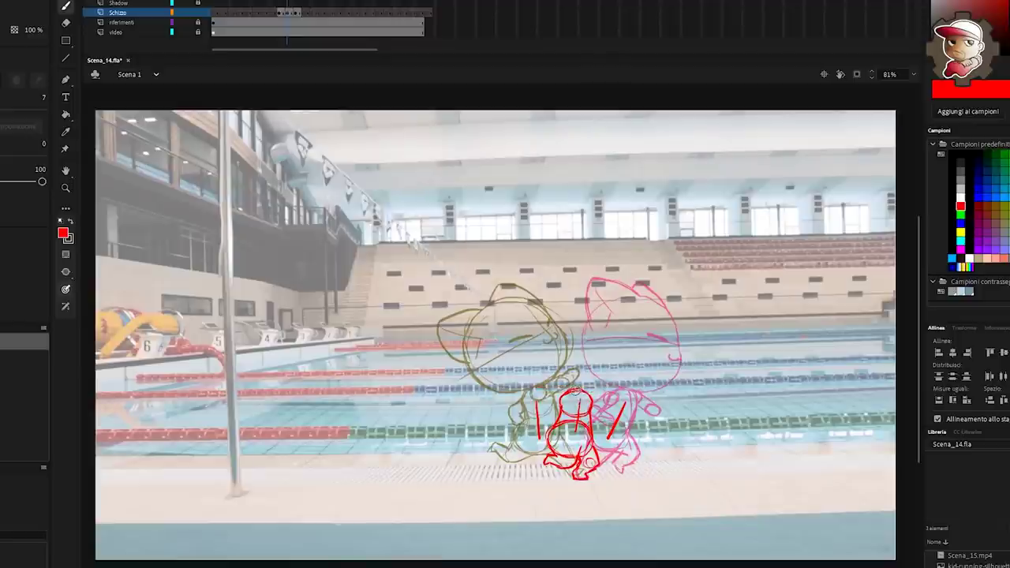
left_click_drag(587, 401, 568, 447)
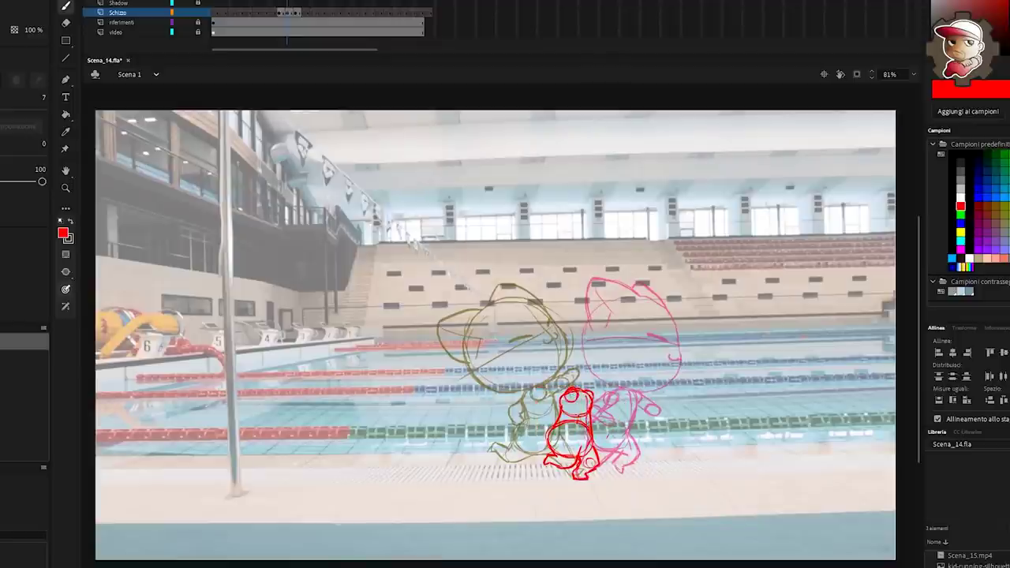
Sketch the in-between pose's shoulder and its bent arms with both fists held close in front of the chest
mouse_move(564, 399)
left_mouse_down()
mouse_move(582, 408)
mouse_move(577, 376)
mouse_move(536, 386)
left_mouse_up()
key("ctrl+z")
key("ctrl+z")
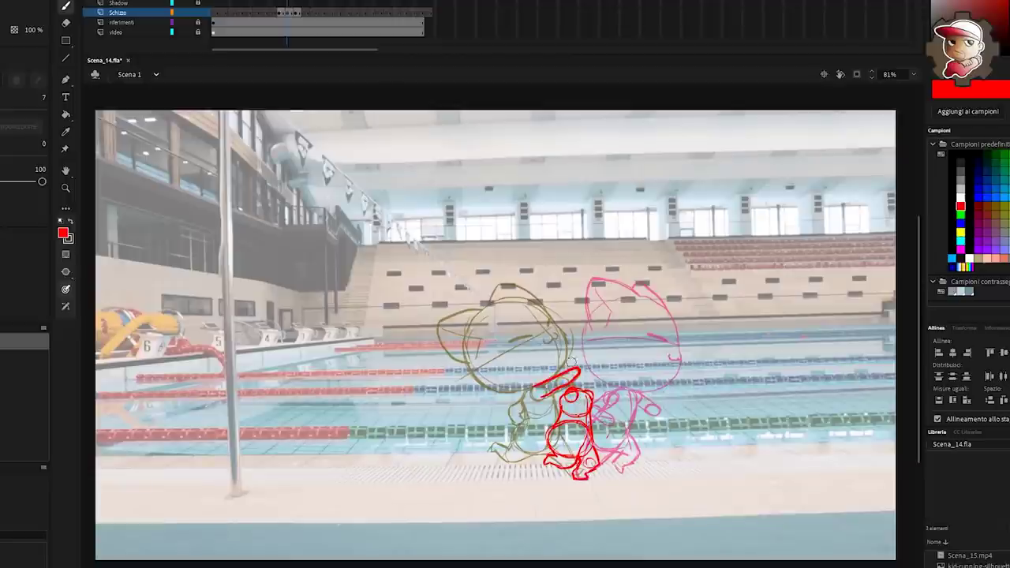
key("ctrl+z")
key("ctrl+z")
left_click_drag(592, 406, 608, 393)
left_click_drag(592, 416, 608, 421)
key("ctrl+z")
key("ctrl+z")
key("ctrl+z")
left_click_drag(573, 389, 564, 405)
mouse_move(566, 403)
left_mouse_down()
mouse_move(574, 417)
mouse_move(580, 410)
left_mouse_up()
key("ctrl+z")
key("ctrl+z")
left_click_drag(589, 396, 592, 407)
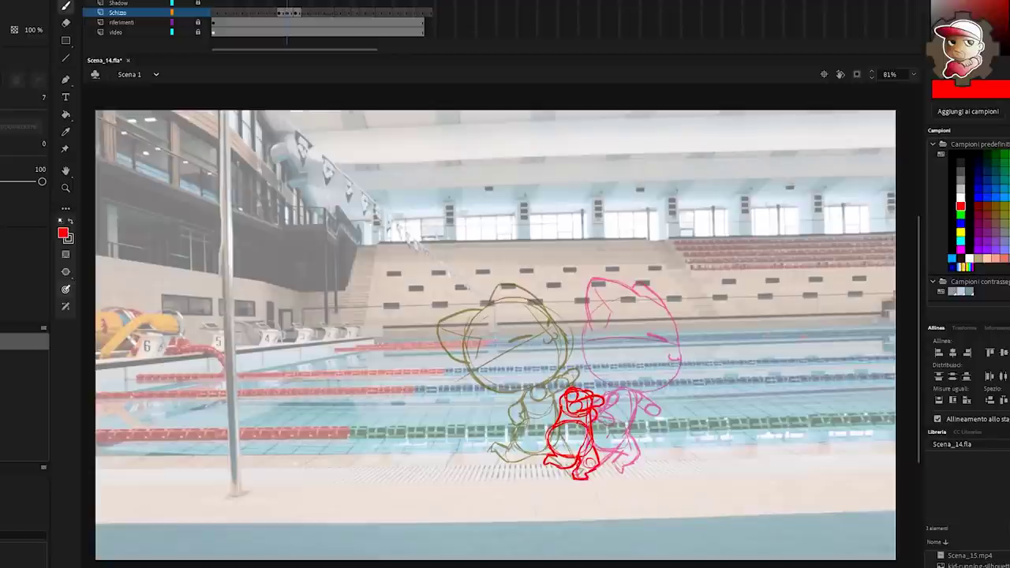
Trace the previous pose's head circle, move it above the in-between body and rotate it slightly clockwise
mouse_move(563, 374)
left_mouse_down()
mouse_move(496, 298)
mouse_move(477, 316)
left_mouse_up()
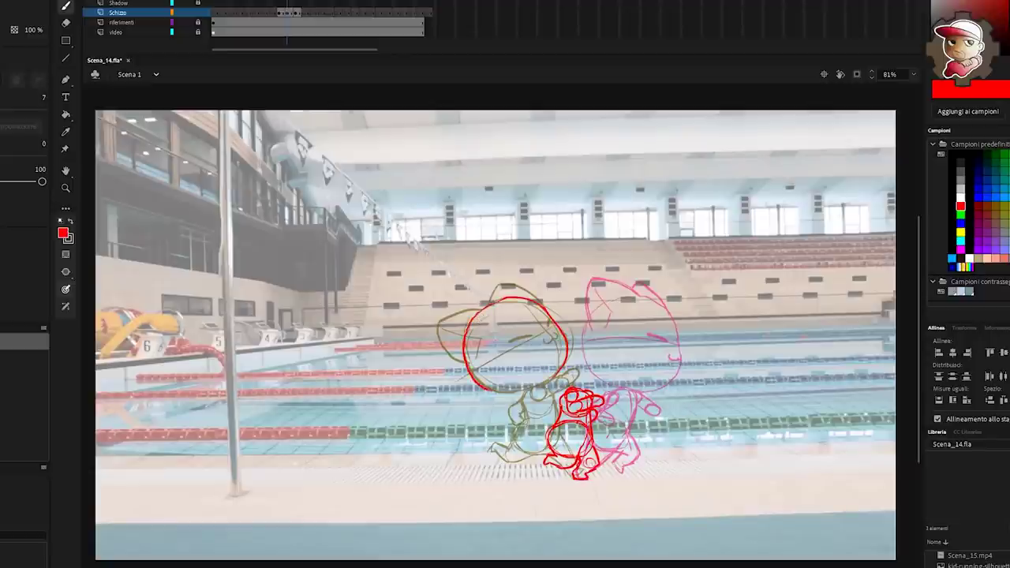
left_click_drag(464, 357, 505, 392)
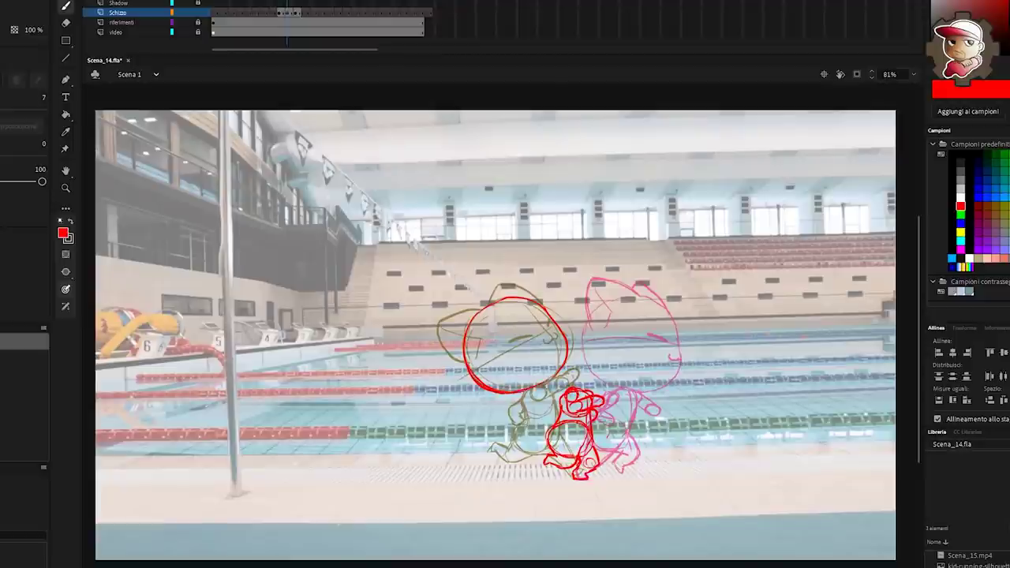
key("v")
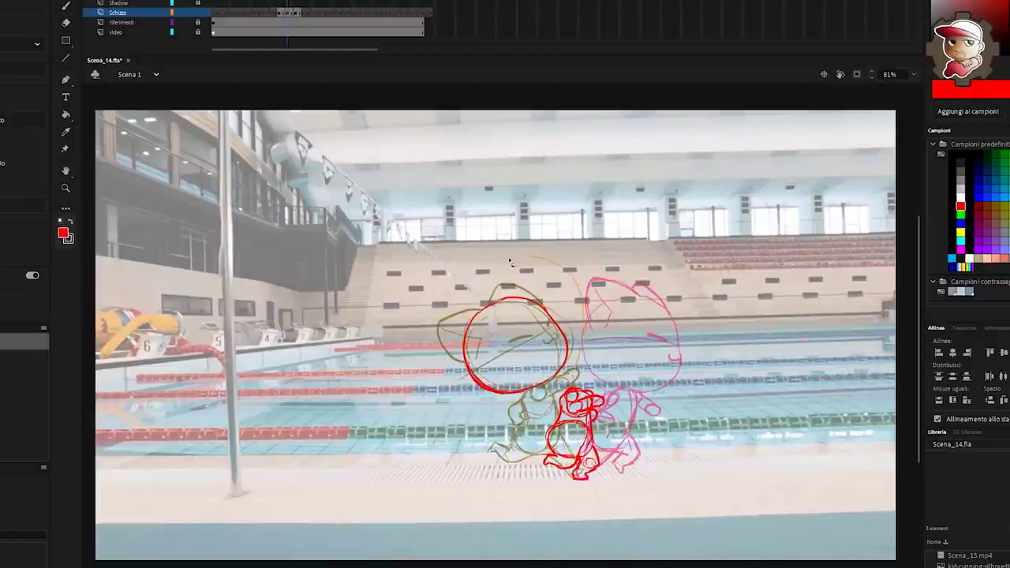
left_click_drag(510, 392, 562, 380)
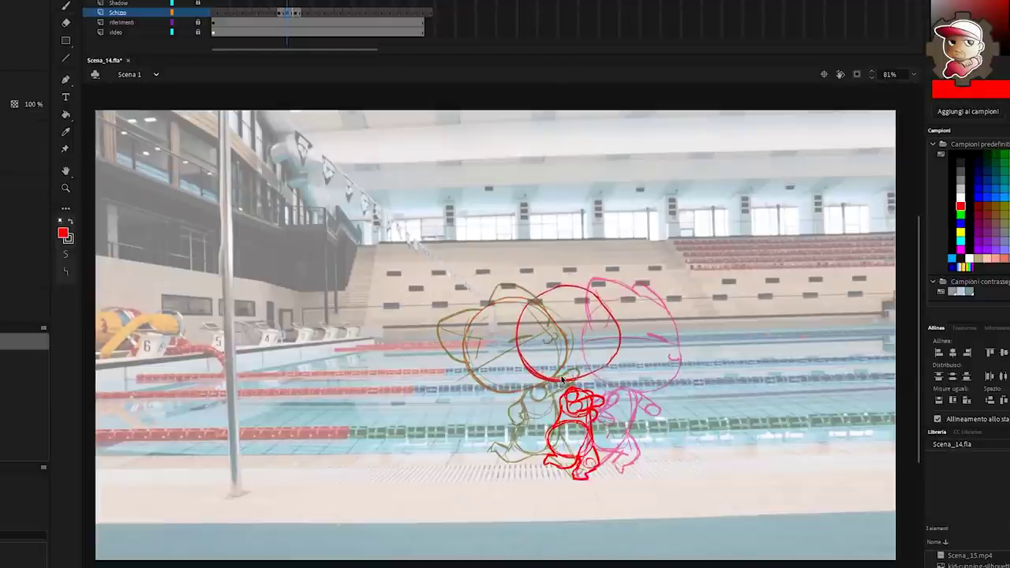
key("q")
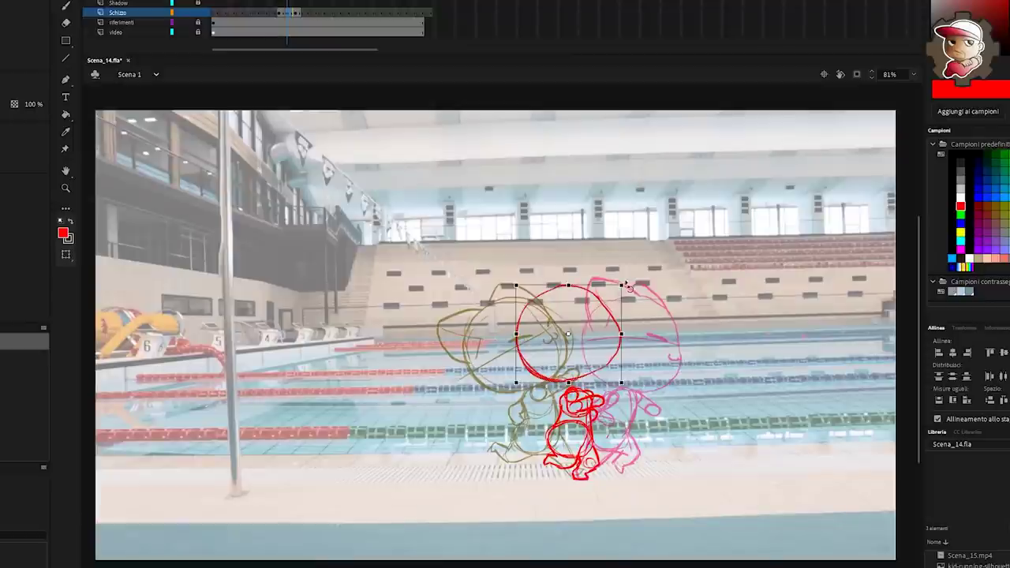
mouse_move(629, 287)
left_mouse_down()
mouse_move(626, 342)
mouse_move(659, 312)
mouse_move(647, 312)
left_mouse_up()
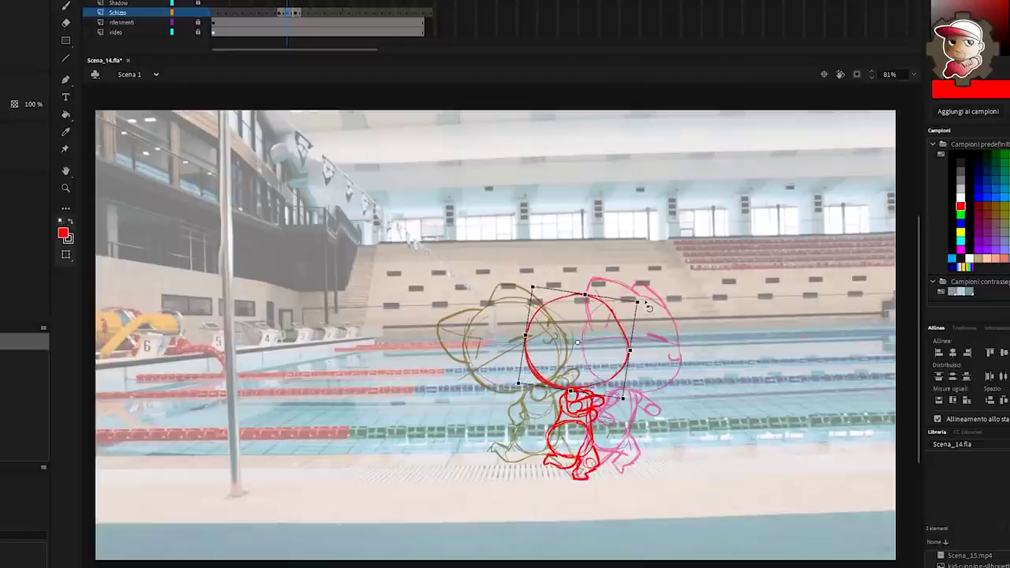
key("b")
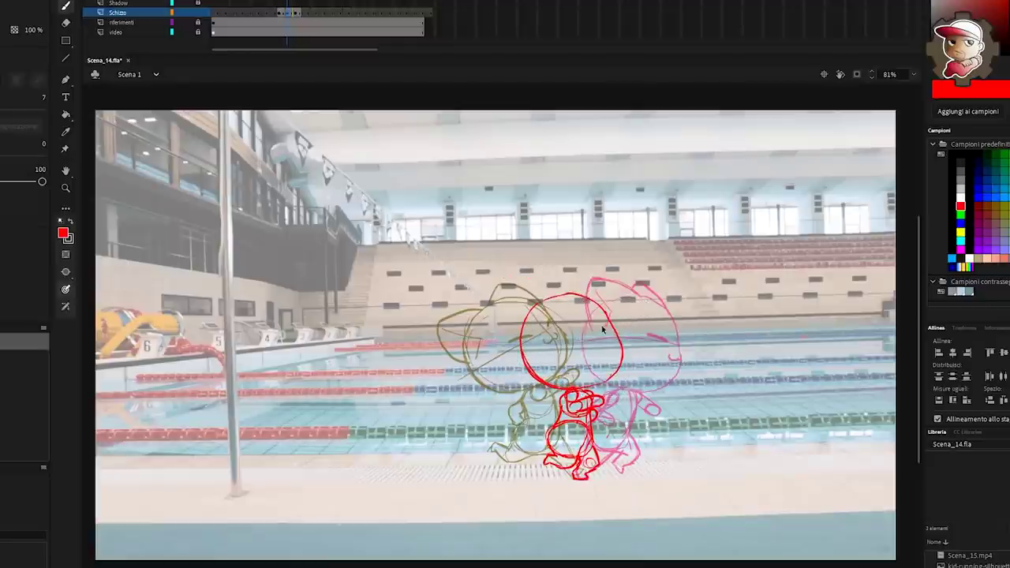
left_click_drag(591, 308, 453, 281)
key("ctrl+z")
left_click_drag(594, 303, 487, 283)
key("ctrl+z")
key("ctrl+z")
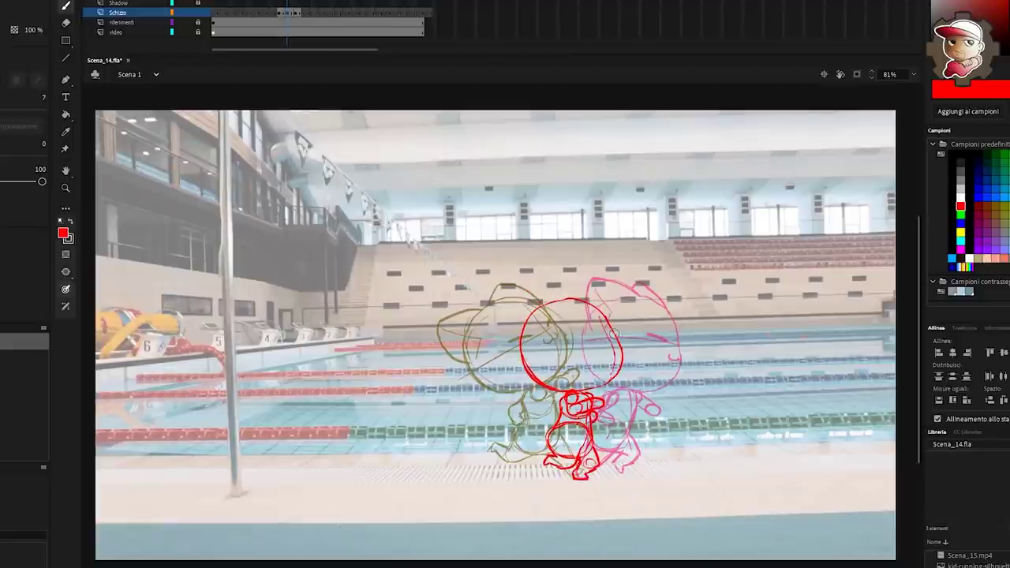
Add the curved face guideline, closed eye, nose and pointed cat ears to the in-between pose's head
mouse_move(615, 334)
left_mouse_down()
mouse_move(553, 358)
mouse_move(521, 355)
left_mouse_up()
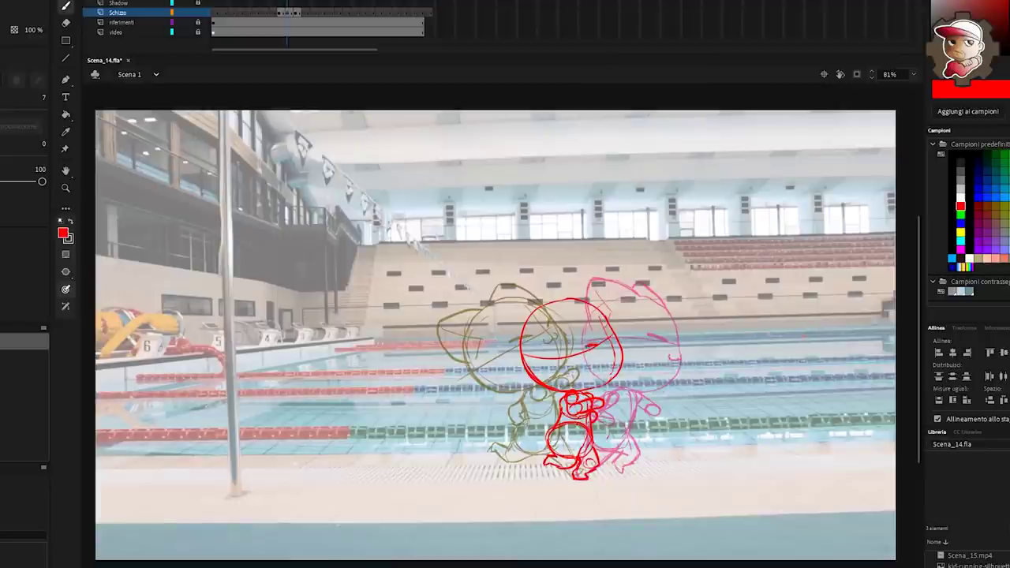
left_click_drag(609, 330, 612, 355)
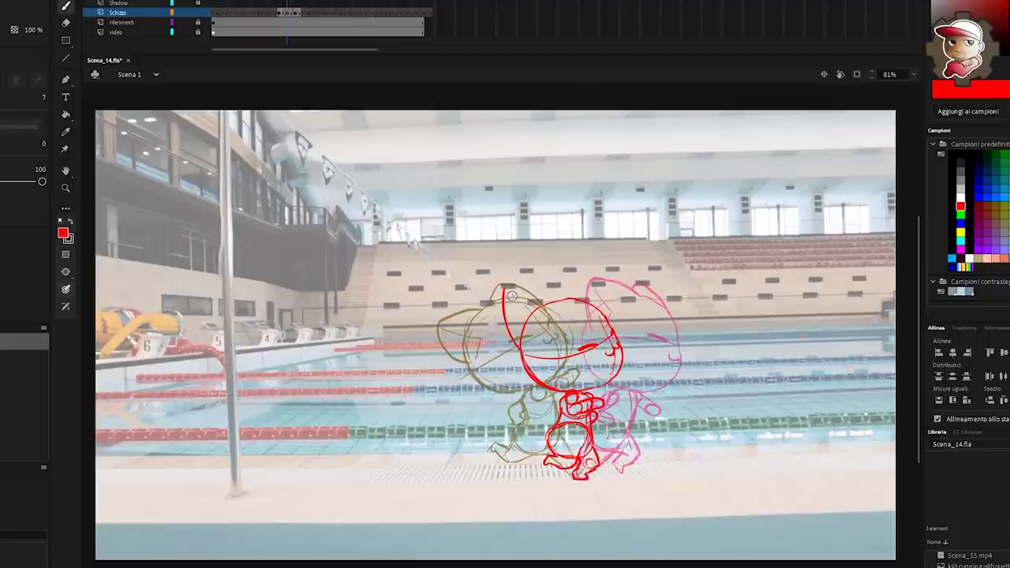
left_click_drag(524, 355, 502, 316)
Play the sketched frames and flip back and forth through the running poses to check the motion
key("Return")
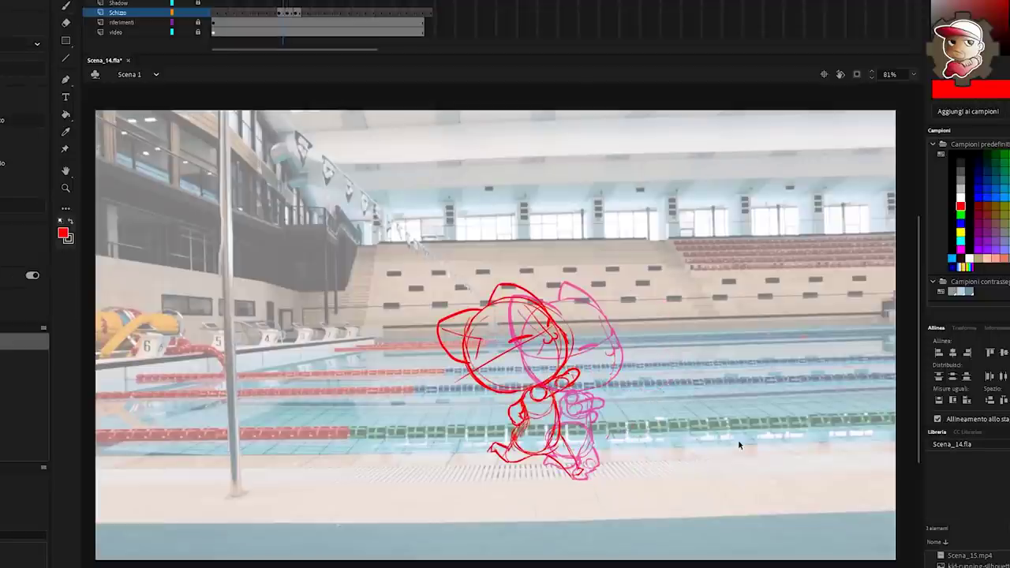
key("period")
key("period")
key("period")
key(".")
key("period")
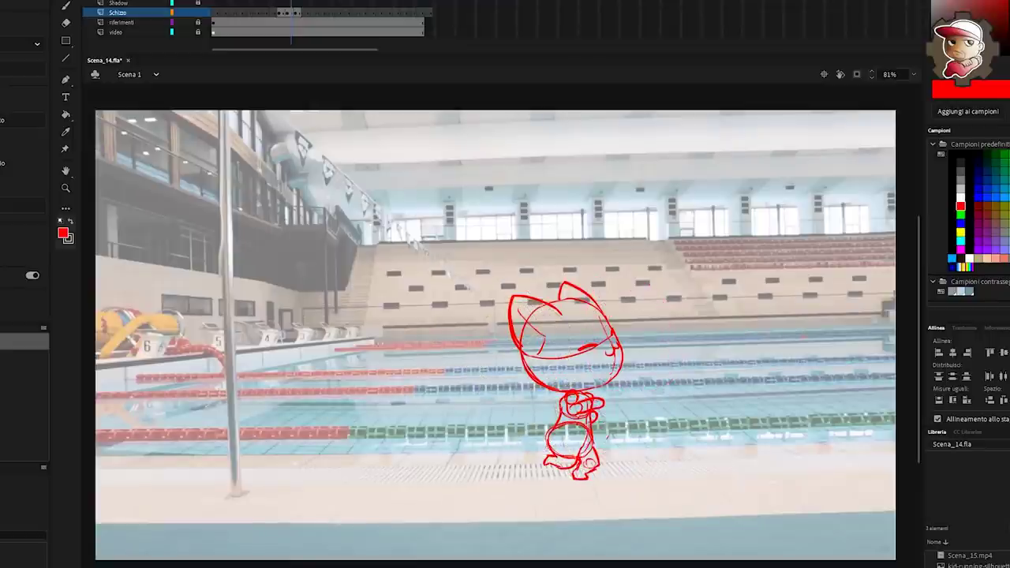
key("period")
key("comma")
key("period")
key("comma")
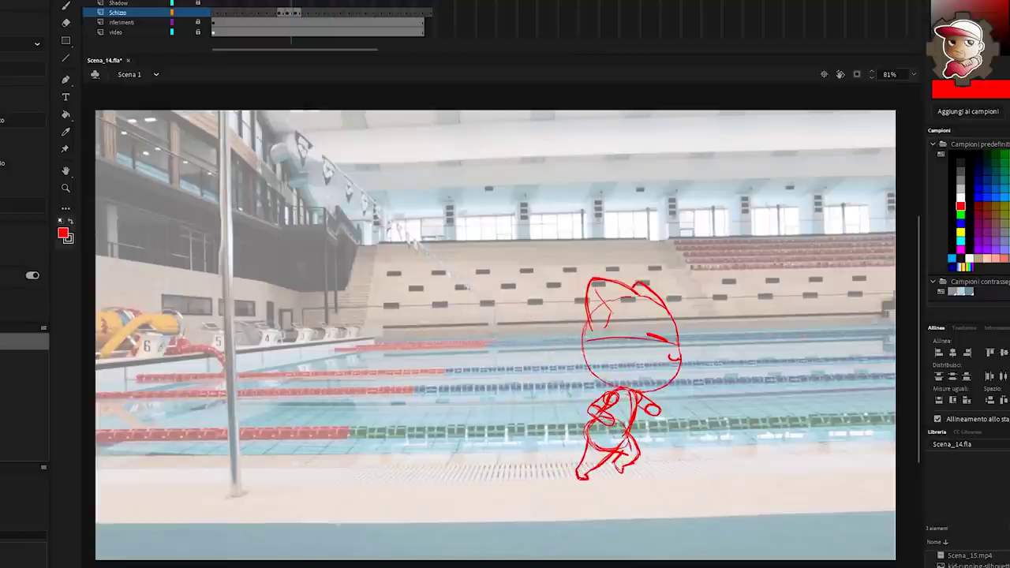
Insert a blank keyframe between the in-between and following poses on the Schizzo layer with onion skinning on, and draw a head circle
key("alt+shift+o")
key("F7")
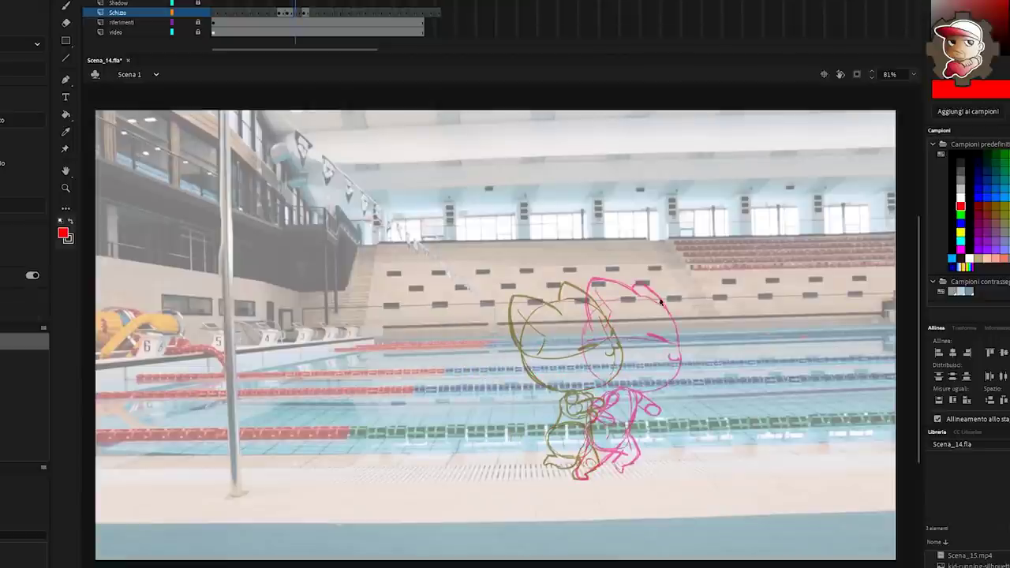
key("b")
mouse_move(521, 350)
left_mouse_down()
mouse_move(622, 370)
mouse_move(613, 335)
left_mouse_up()
key("ctrl+z")
mouse_move(596, 388)
left_mouse_down()
mouse_move(617, 370)
mouse_move(614, 328)
mouse_move(521, 343)
left_mouse_up()
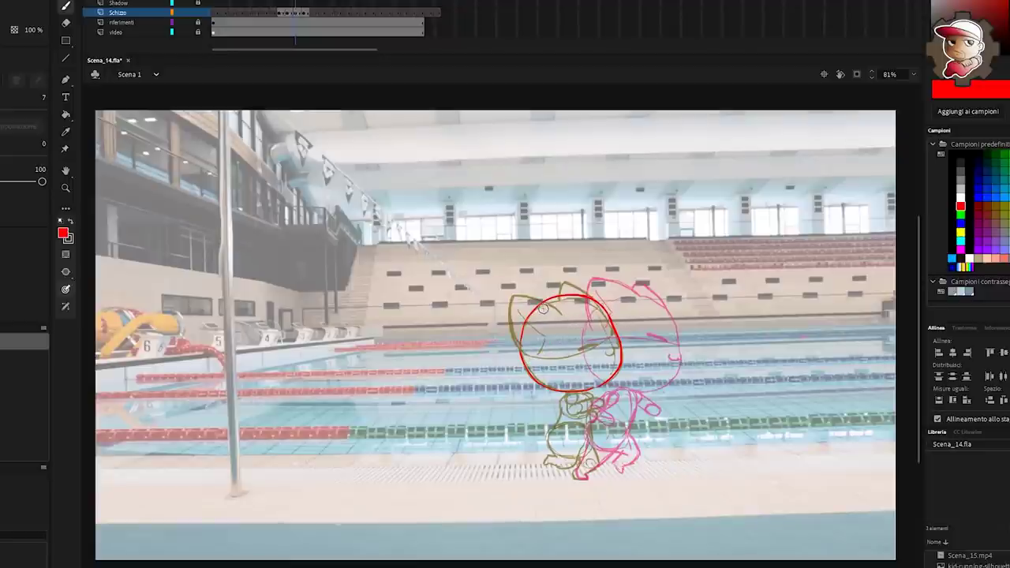
Add a drooping ear, face guideline, eye and nose to the new head, and shift it slightly forward and down
left_click_drag(543, 306, 554, 344)
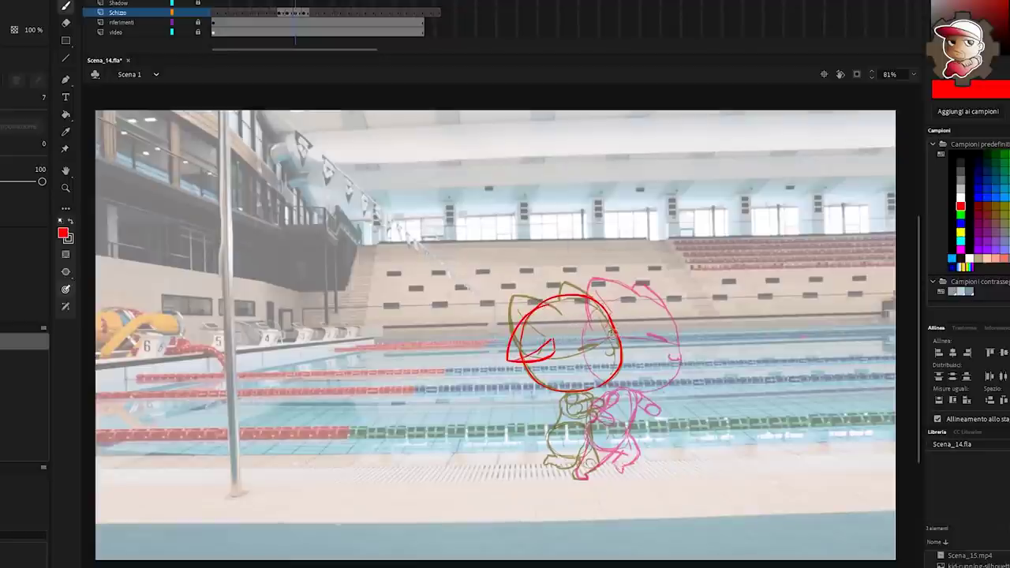
mouse_move(614, 334)
left_mouse_down()
mouse_move(541, 352)
mouse_move(568, 335)
left_mouse_up()
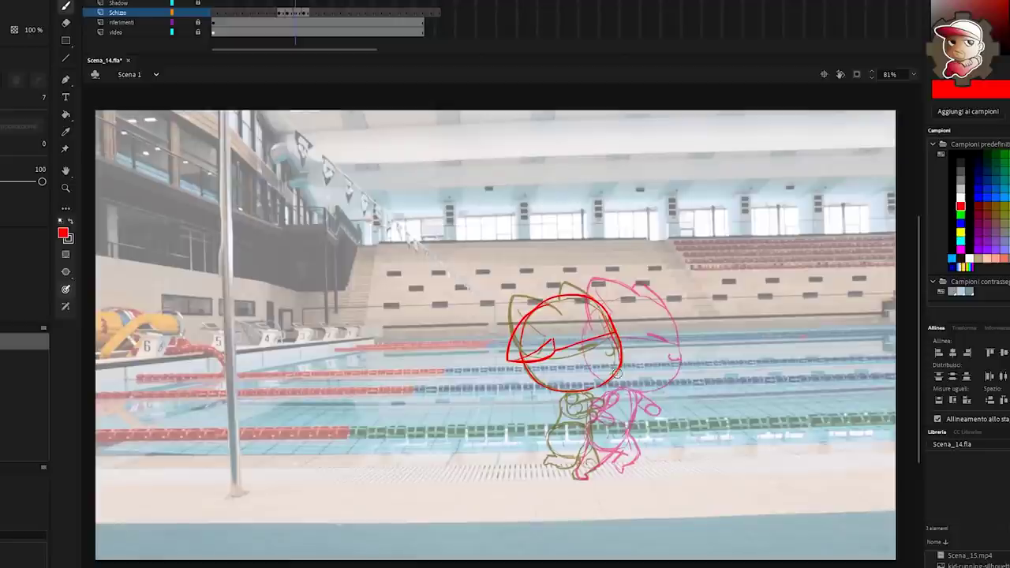
mouse_move(618, 376)
left_mouse_down()
mouse_move(630, 384)
mouse_move(638, 371)
left_mouse_up()
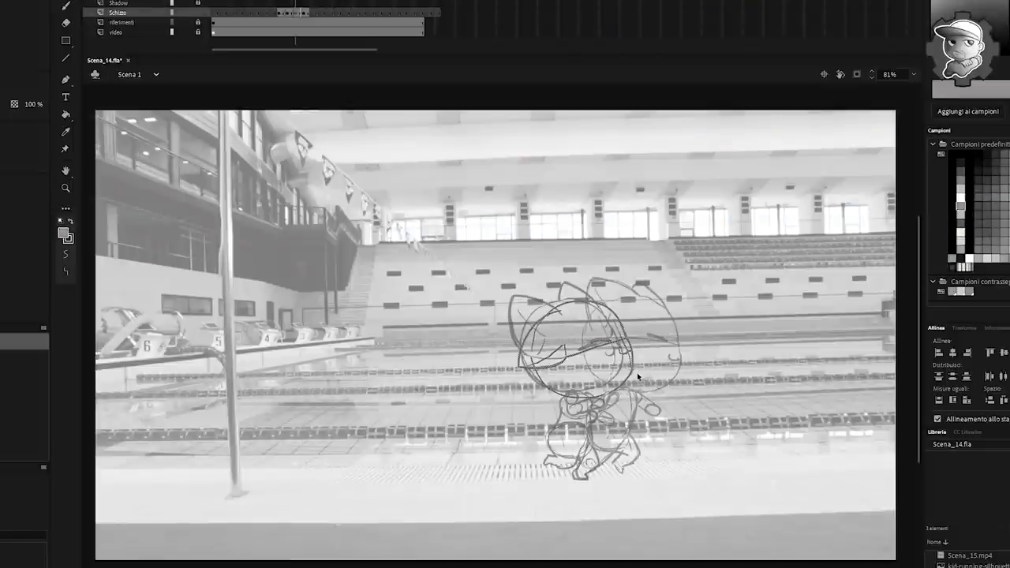
left_click(659, 393)
key("b")
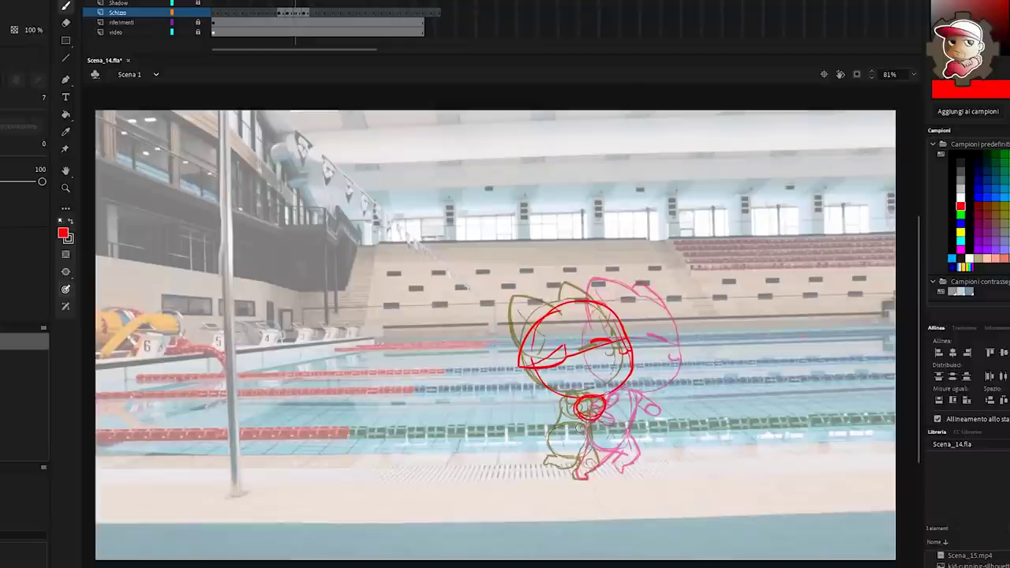
Draw the new in-between pose's chest and pelvis circles beneath the head, without keeping the trial hip marks or the outline around it
left_click_drag(585, 423, 581, 459)
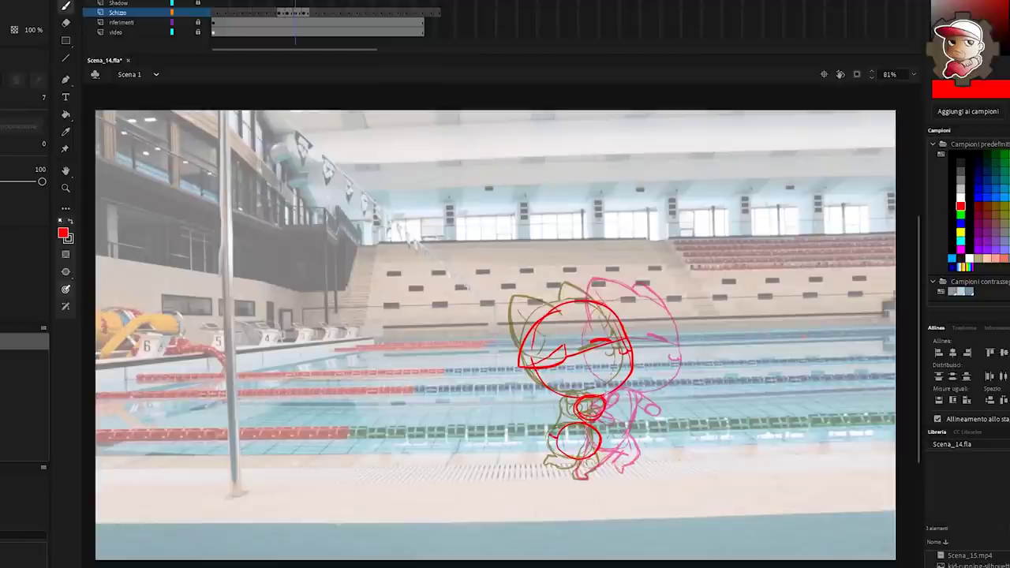
left_click_drag(549, 431, 623, 433)
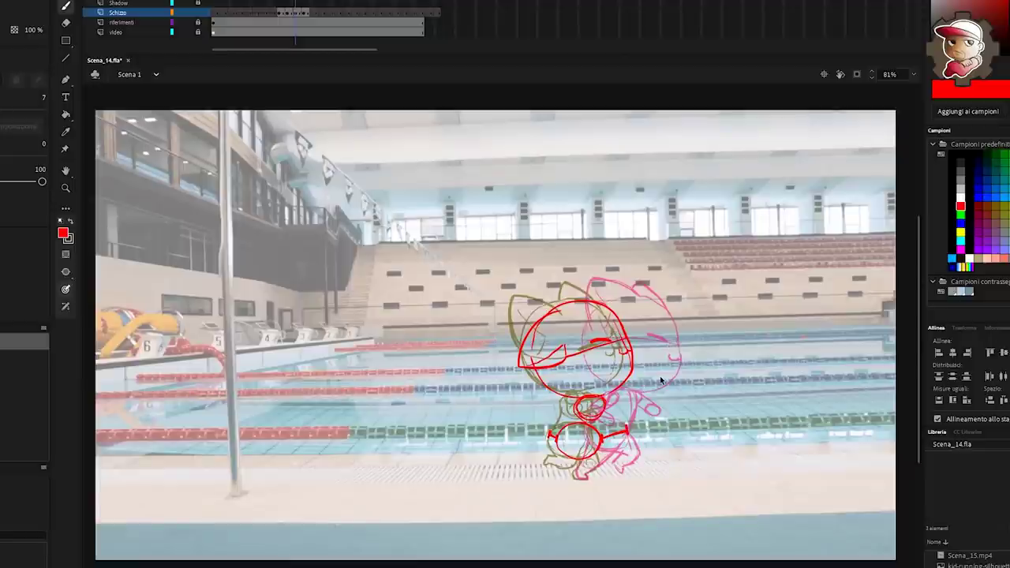
key("ctrl+z")
mouse_move(601, 477)
left_mouse_down()
mouse_move(593, 258)
mouse_move(490, 349)
mouse_move(579, 493)
left_mouse_up()
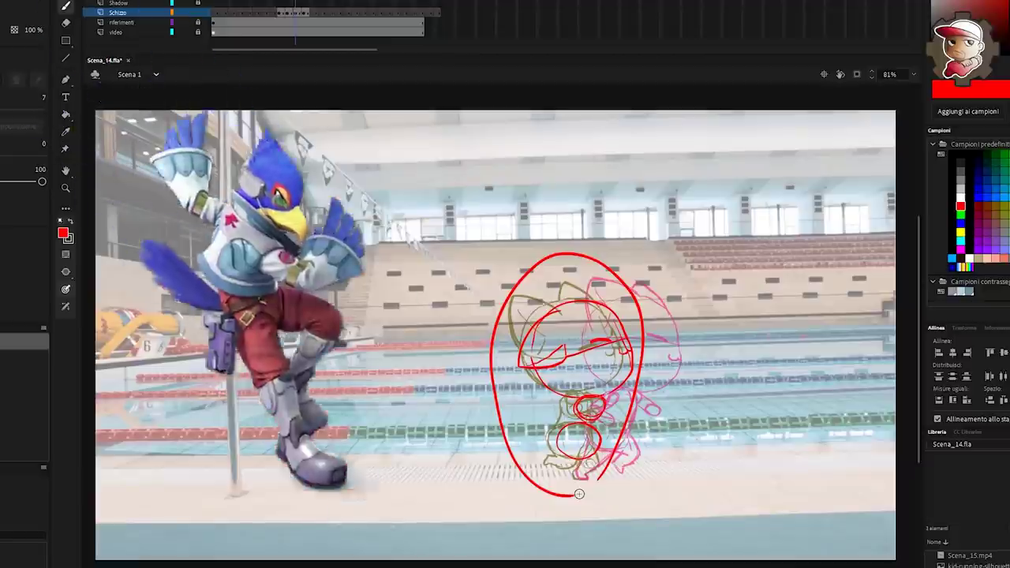
key("ctrl+z")
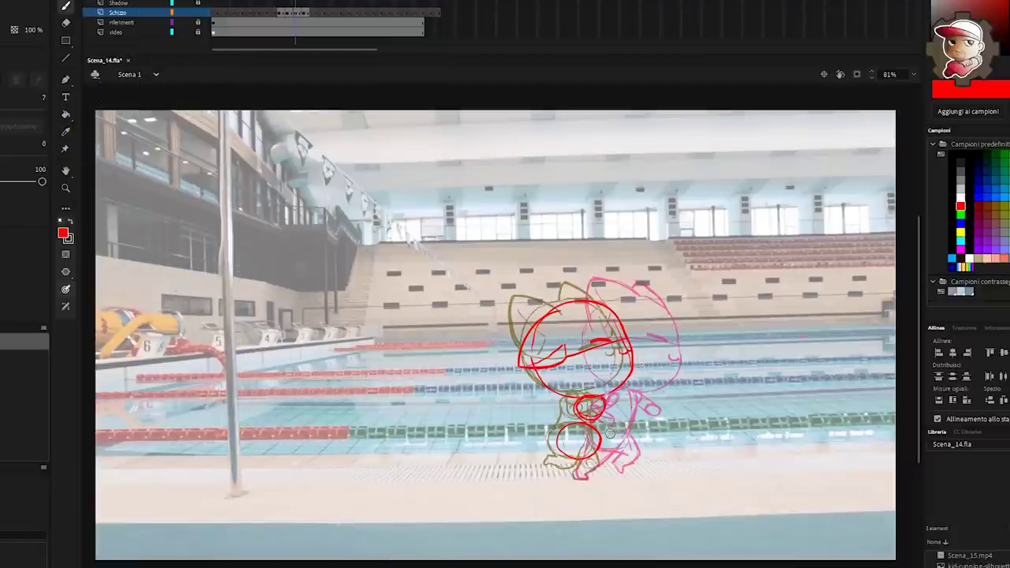
Select the forward arm of the following pose and rotate it upward until it stretches out roughly horizontally
key("period")
left_click_drag(671, 409, 669, 417)
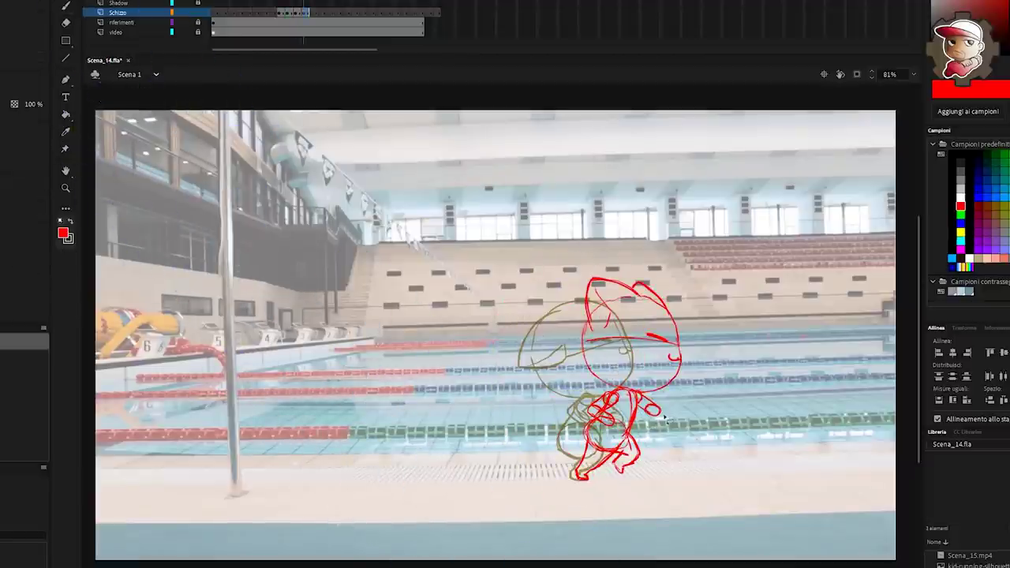
key("q")
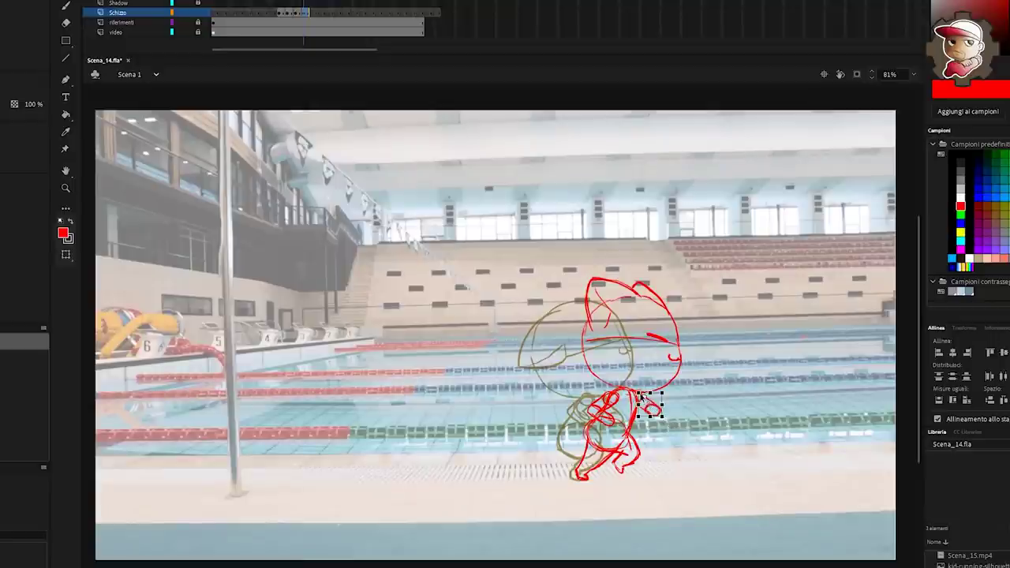
left_click_drag(668, 424, 684, 413)
key("b")
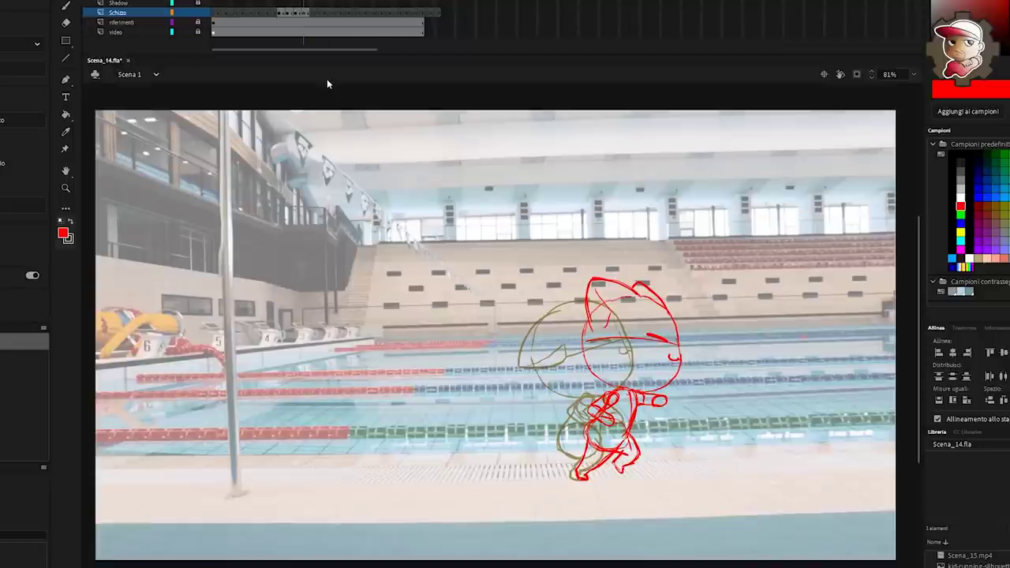
Play back the four sketched running poses repeatedly to check how the movement flows
key("Return")
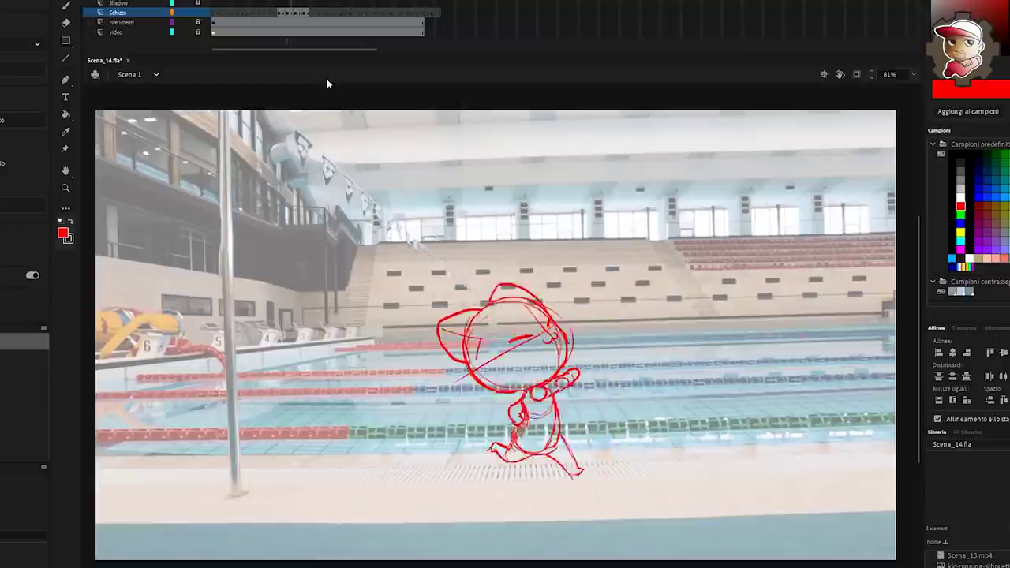
key("Return")
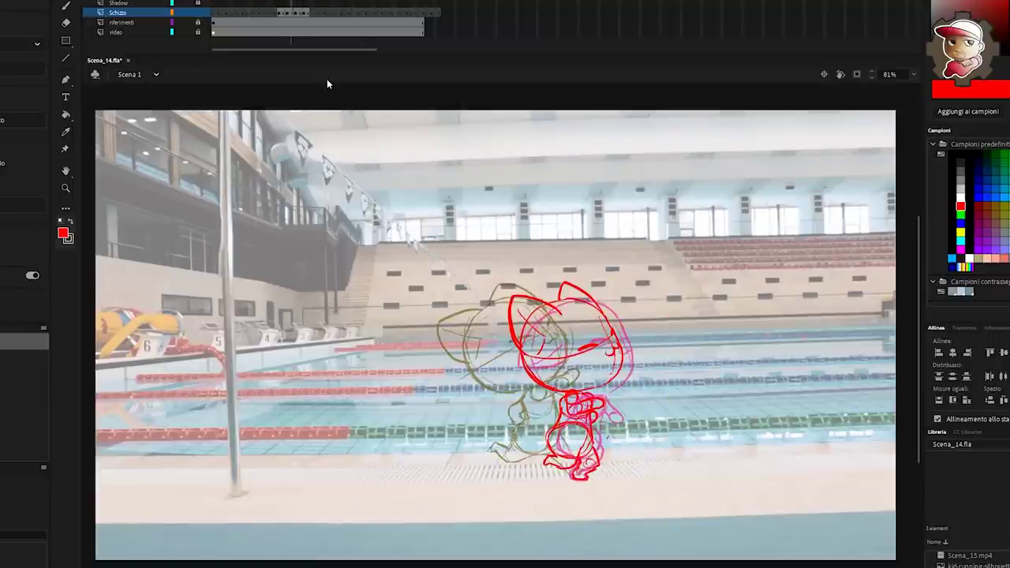
key("Return")
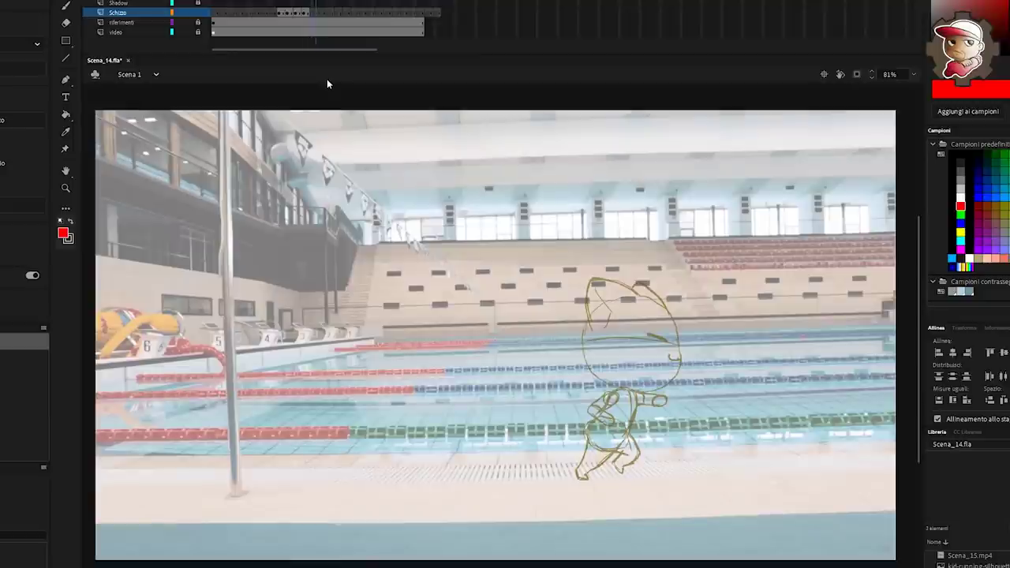
key("b")
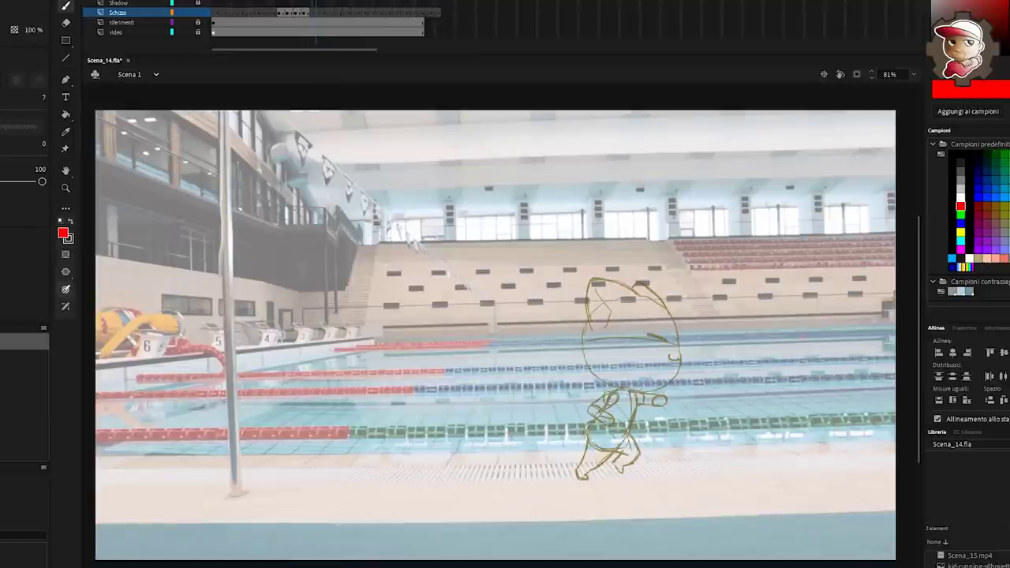
Trace the new pose's head outline over the onion skin, and delete the upright ears from the preceding pose
left_click_drag(643, 390, 631, 392)
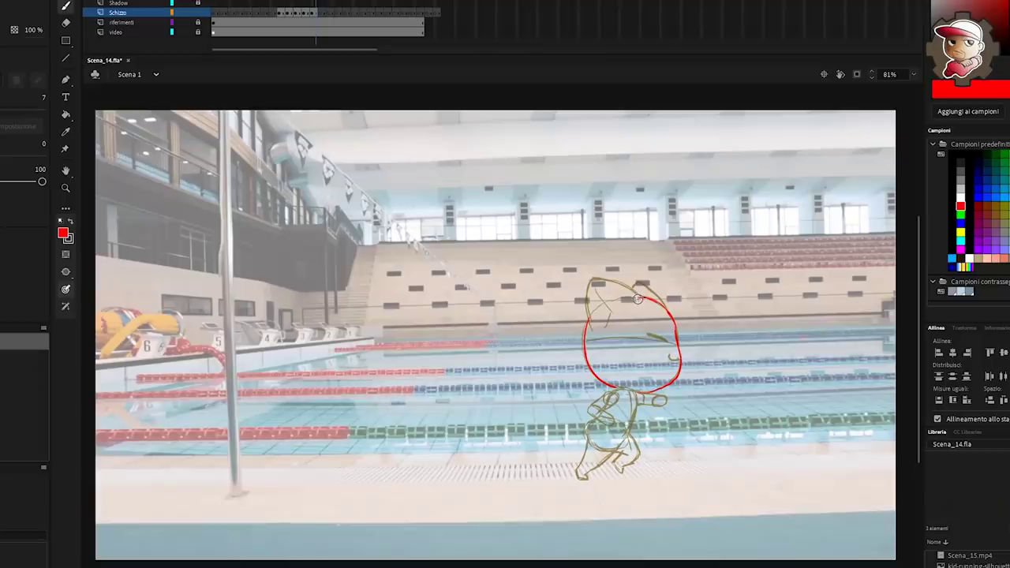
key("comma")
key("comma")
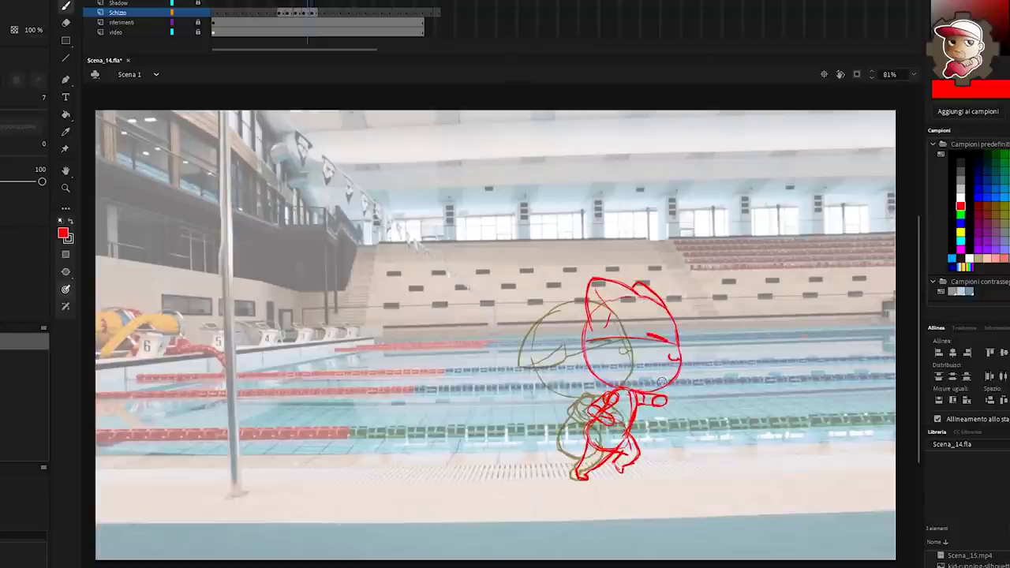
key("v")
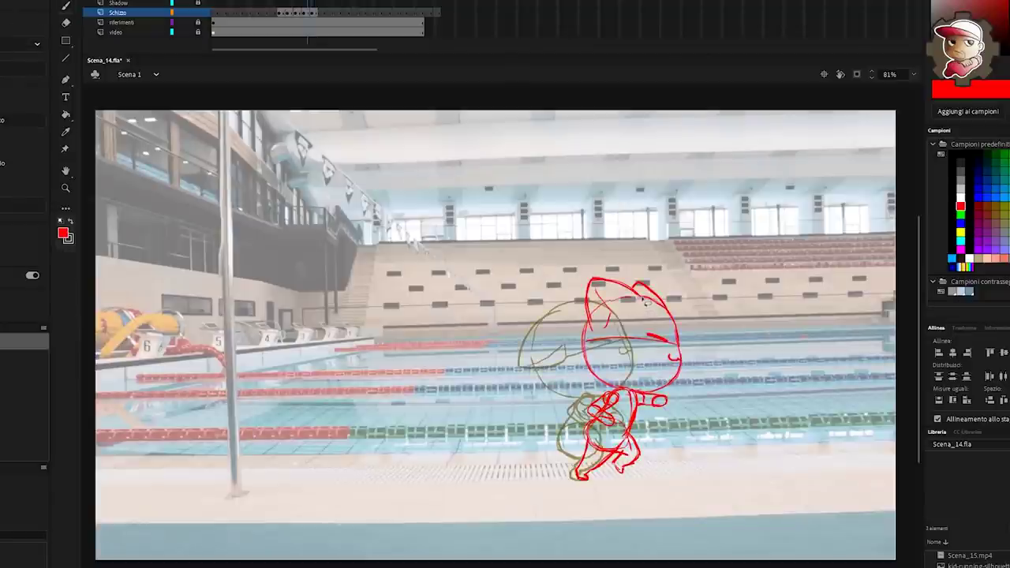
left_click(643, 299)
key("Delete")
Redraw the preceding pose's head top with its ears swept backward
key("b")
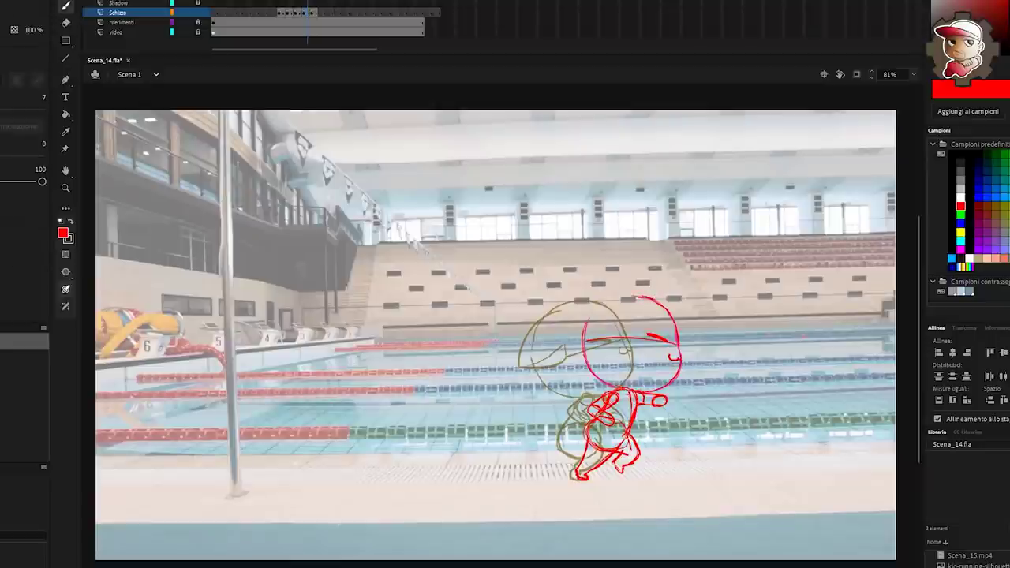
mouse_move(645, 298)
left_mouse_down()
mouse_move(573, 312)
mouse_move(571, 333)
left_mouse_up()
key("ctrl+z")
key("ctrl+z")
key("ctrl+z")
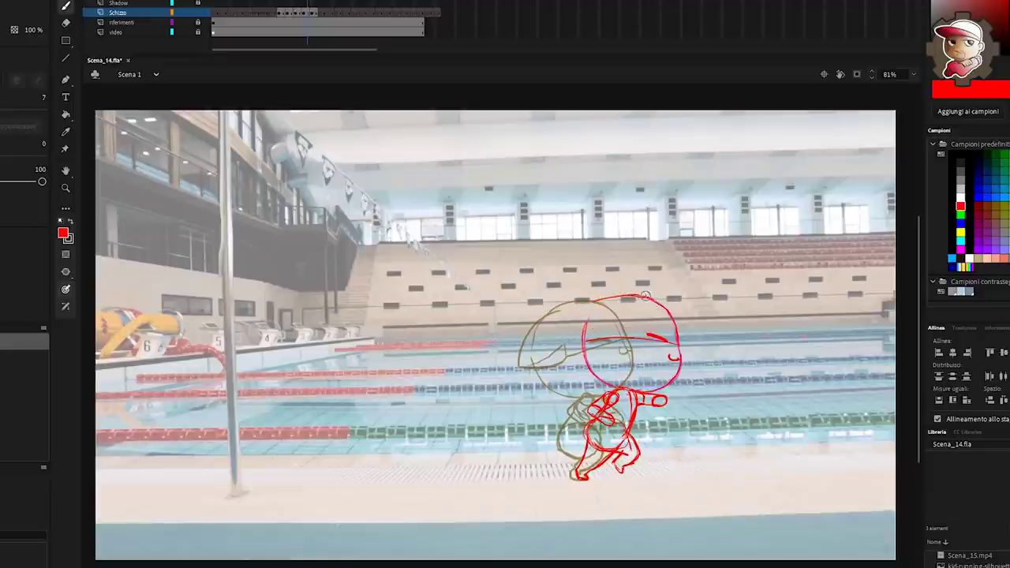
Add the face guideline, eye, nose, raised ears and chest circle to the new pose's head outline
key(".")
left_click_drag(618, 331, 586, 339)
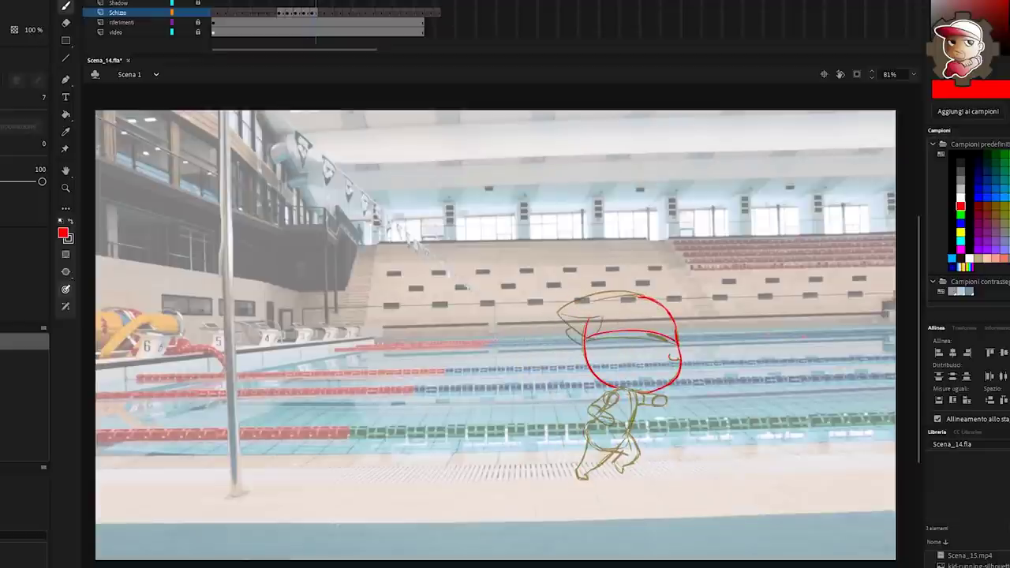
left_click_drag(677, 341, 650, 327)
left_click_drag(672, 347, 679, 353)
mouse_move(645, 296)
left_mouse_down()
mouse_move(592, 281)
mouse_move(582, 322)
mouse_move(619, 313)
mouse_move(597, 333)
left_mouse_up()
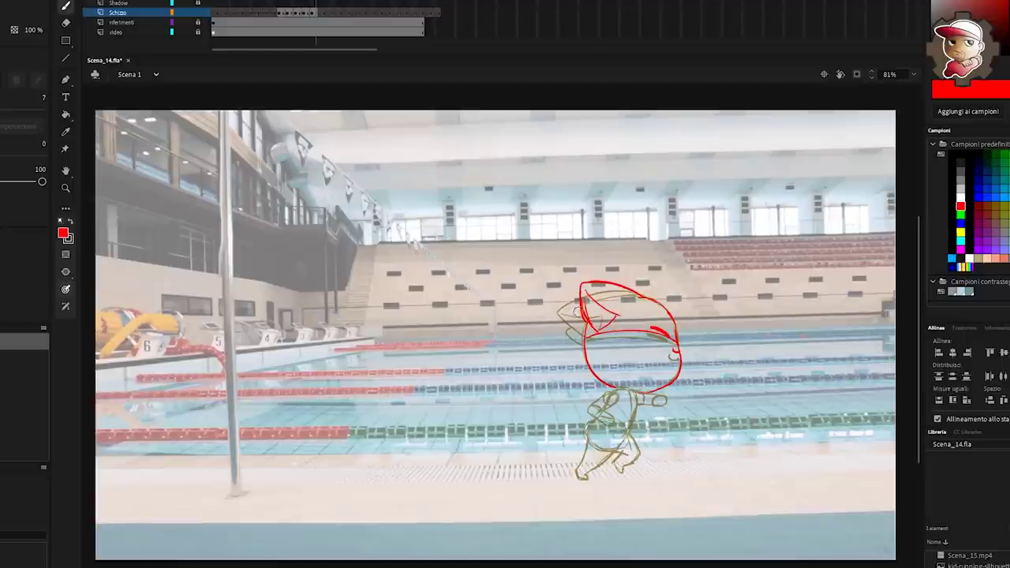
mouse_move(617, 391)
left_mouse_down()
mouse_move(636, 398)
mouse_move(617, 410)
mouse_move(628, 409)
left_mouse_up()
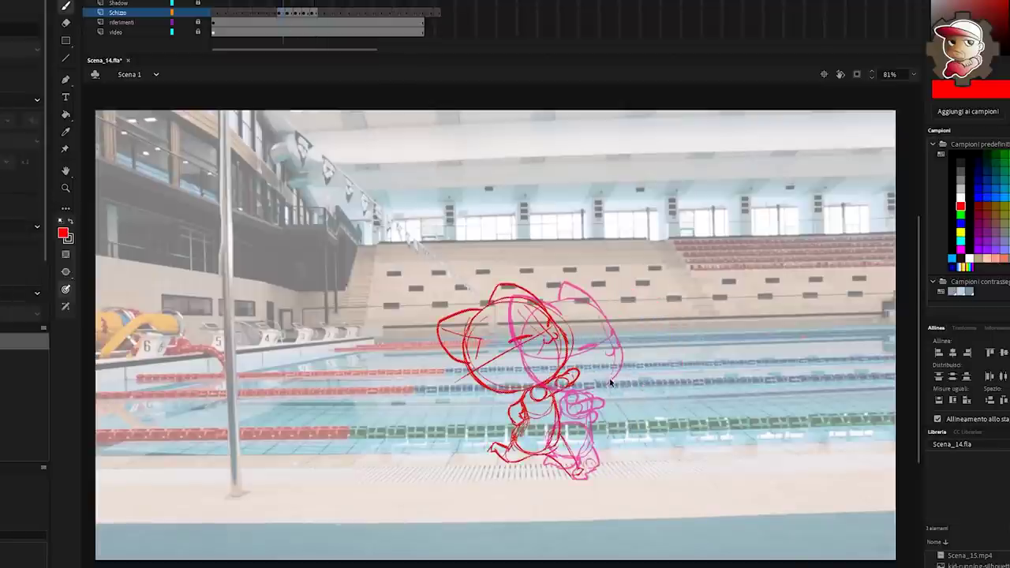
Paste a copy of the first running pose into the following frame and move it ahead of the new head
key("v")
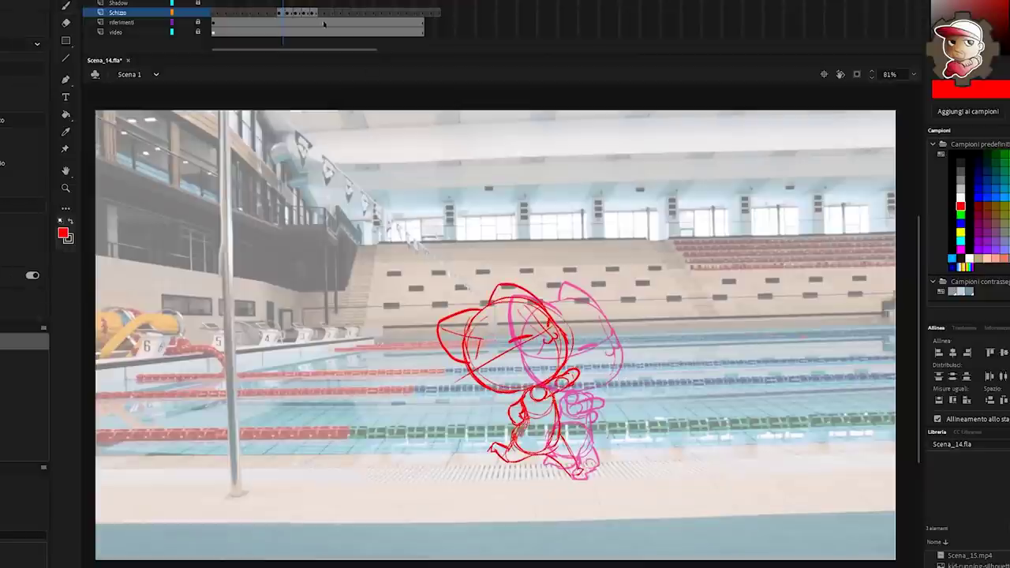
left_click(321, 13)
key("ctrl+shift+v")
mouse_move(572, 429)
left_mouse_down()
mouse_move(691, 430)
mouse_move(716, 437)
mouse_move(708, 440)
left_mouse_up()
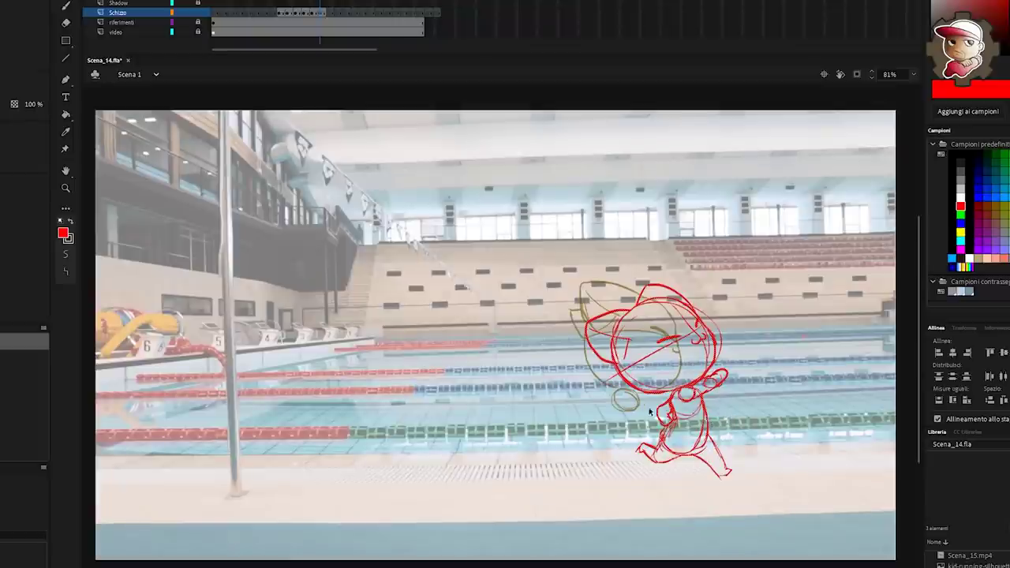
left_click(772, 398)
Sketch the in-between pose's pelvis, torso, arms and striding legs beneath the head, and shift the whole pose slightly forward
key("comma")
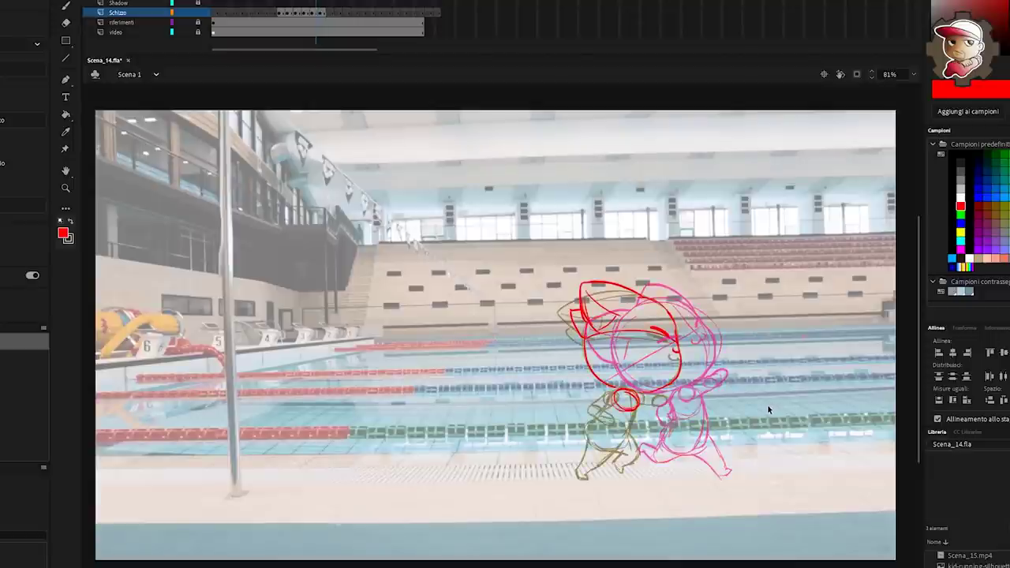
key("period")
key("comma")
key("comma")
key("comma")
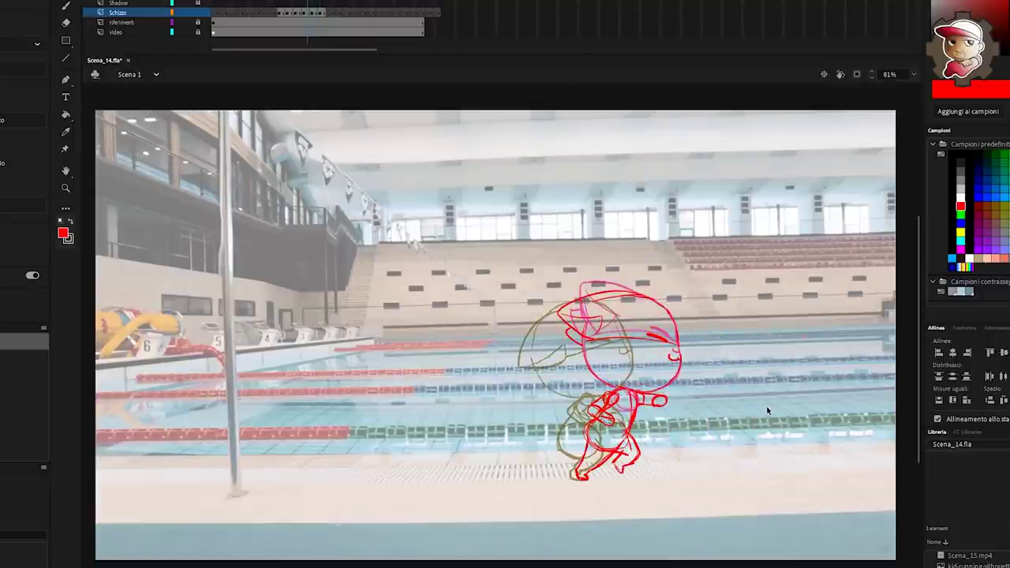
key("period")
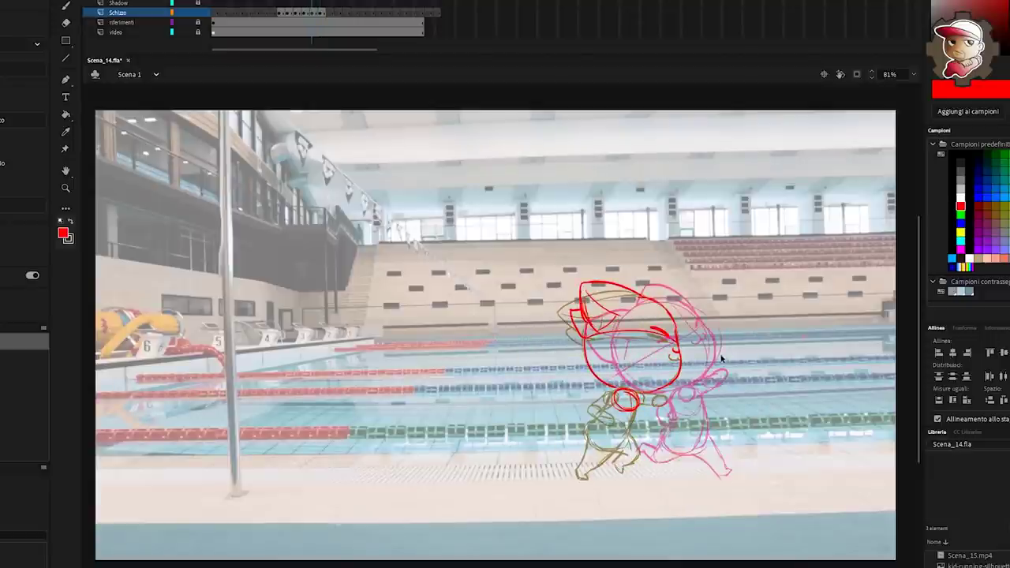
mouse_move(634, 423)
left_mouse_down()
mouse_move(635, 433)
mouse_move(645, 430)
left_mouse_up()
mouse_move(670, 388)
left_mouse_down()
mouse_move(590, 388)
mouse_move(600, 404)
left_mouse_up()
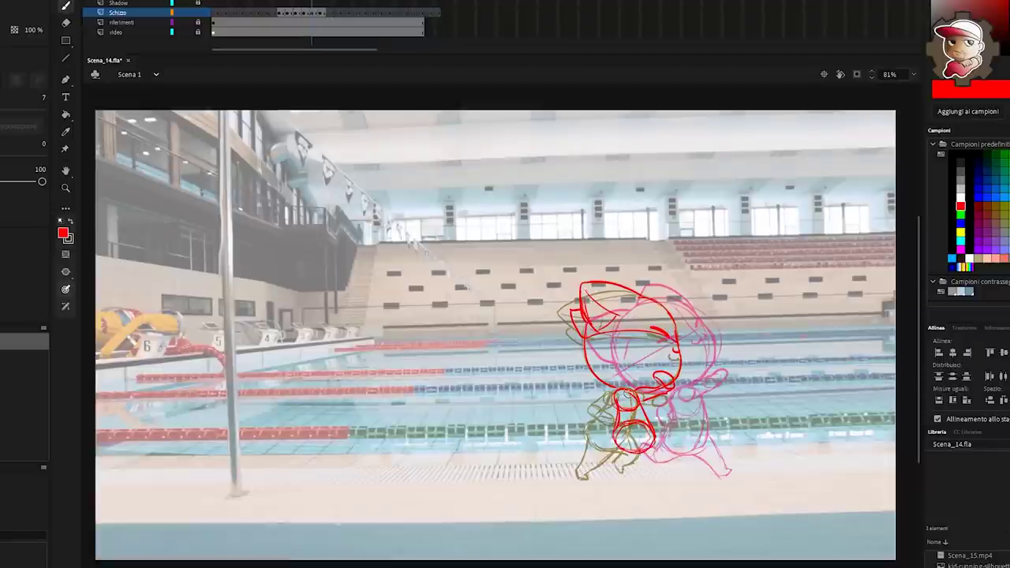
left_click_drag(654, 426, 688, 443)
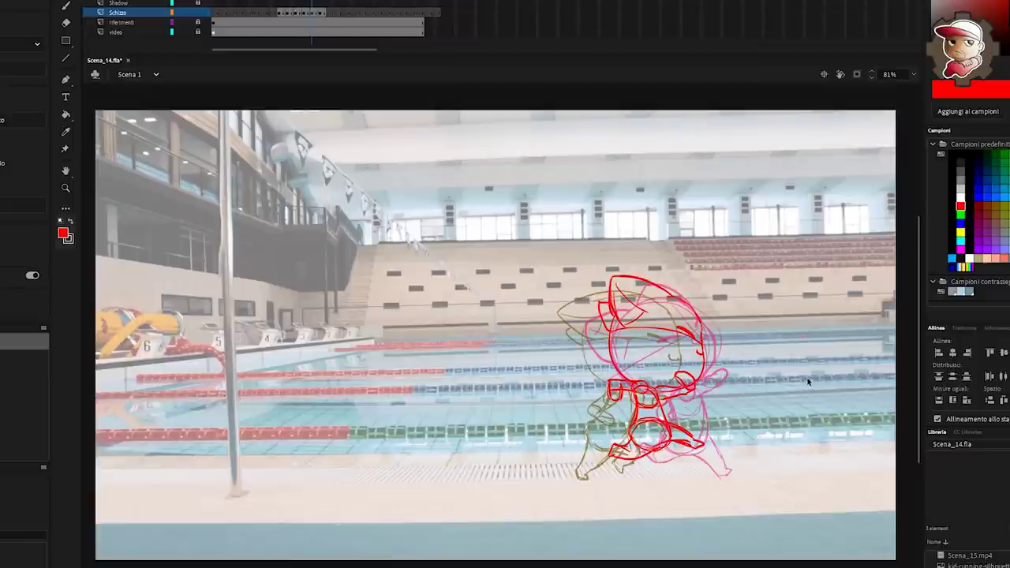
key("Return")
key("Return")
Strip the ears, face and arms from the pasted first-pose copy, keeping its head circle, torso and legs
key("period")
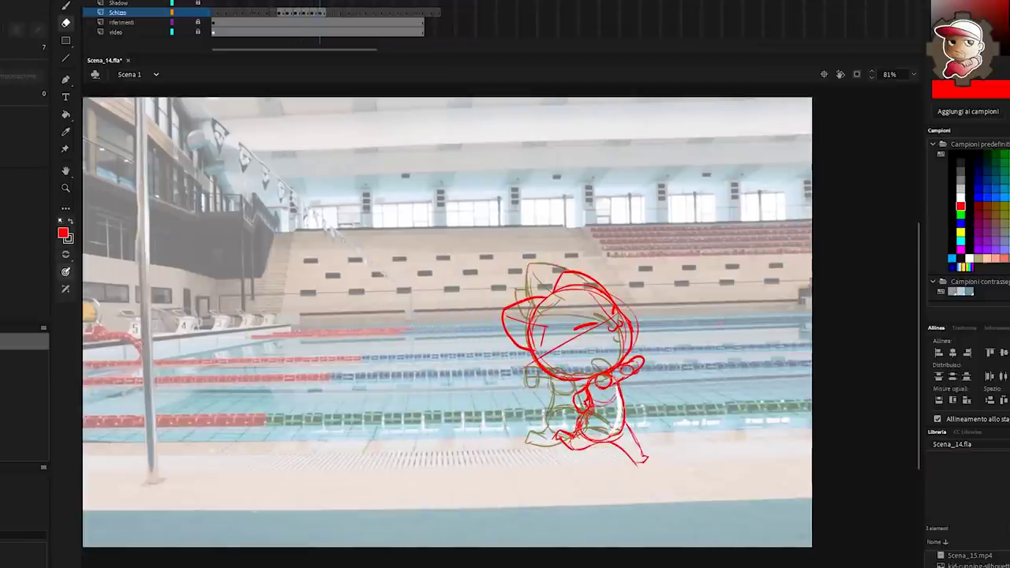
left_click_drag(616, 433, 607, 437)
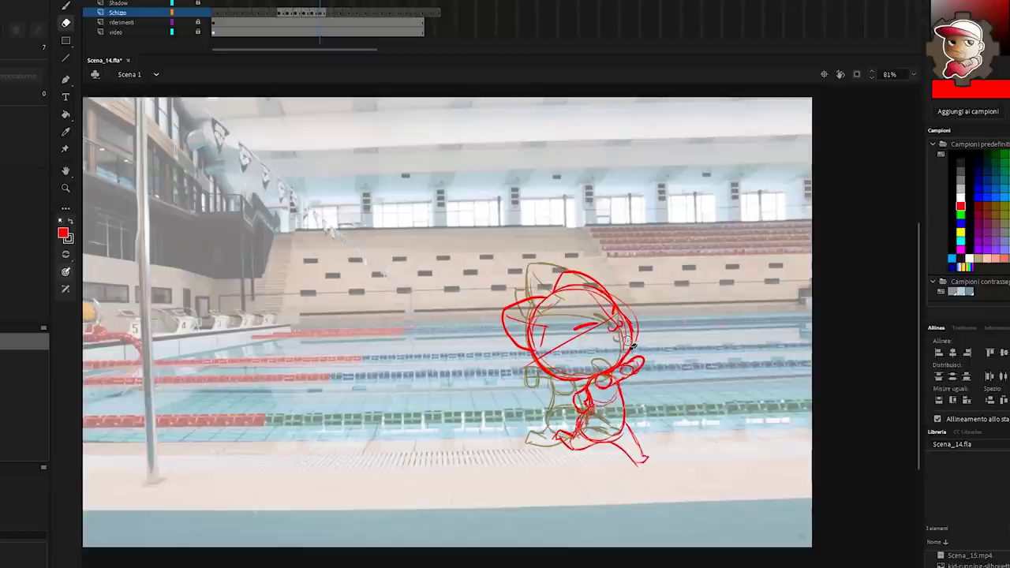
key("b")
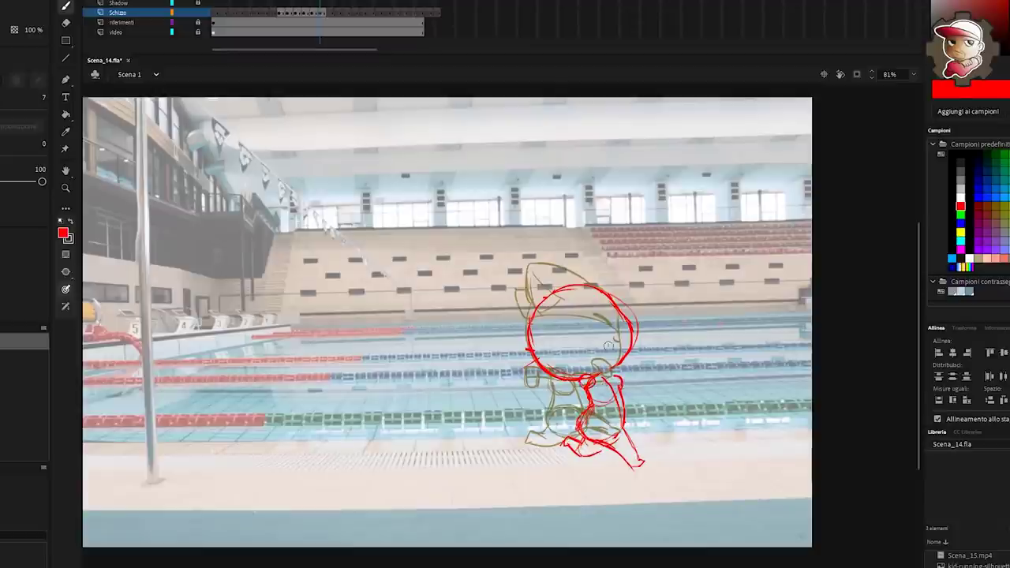
key("ctrl+z")
key("ctrl+z")
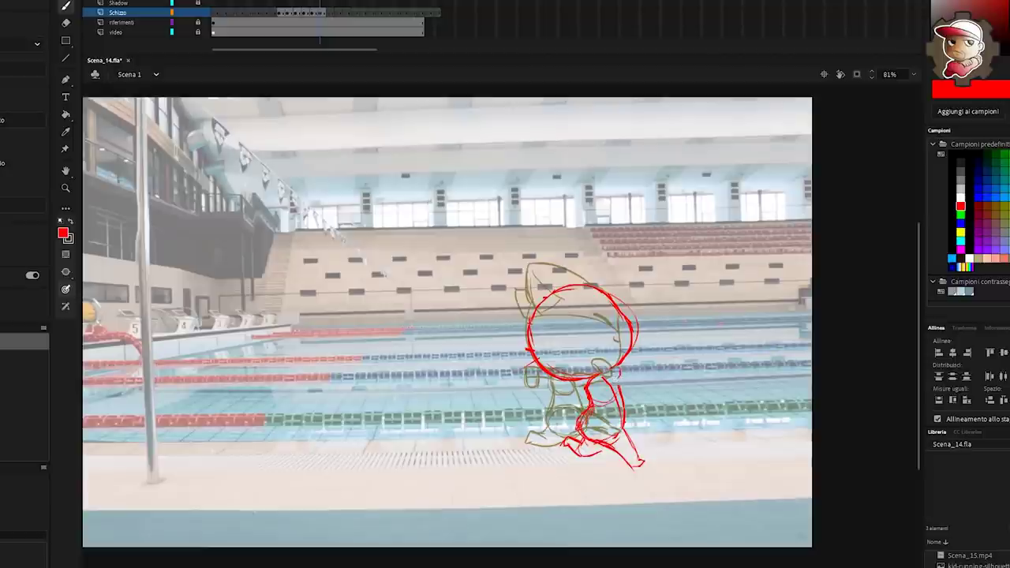
Redraw the copied pose's arms, face guideline, eye and ears, and shift the pose slightly forward
mouse_move(612, 368)
left_mouse_down()
mouse_move(619, 380)
mouse_move(566, 394)
left_mouse_up()
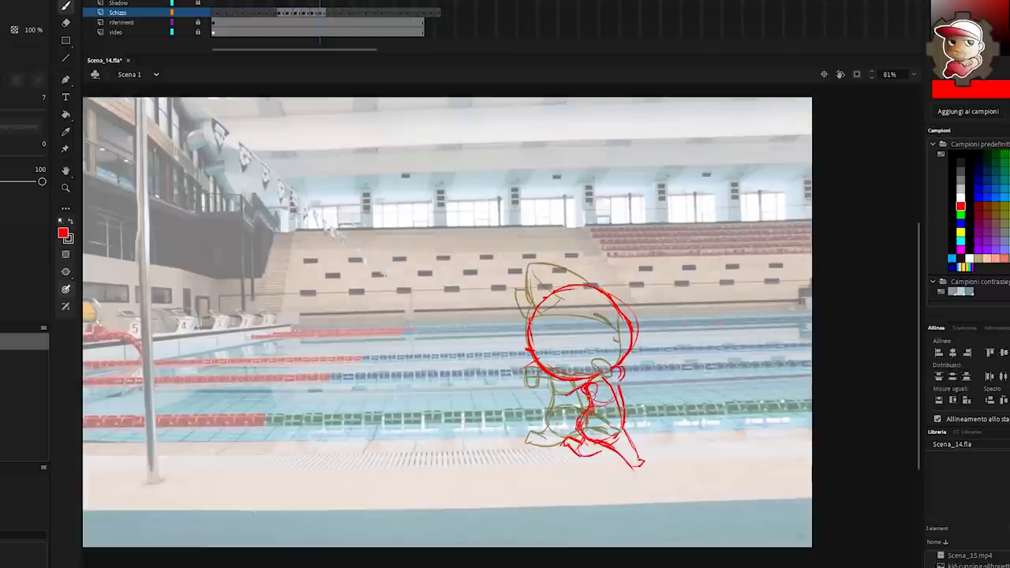
left_click_drag(631, 347, 640, 370)
left_click_drag(624, 315, 541, 351)
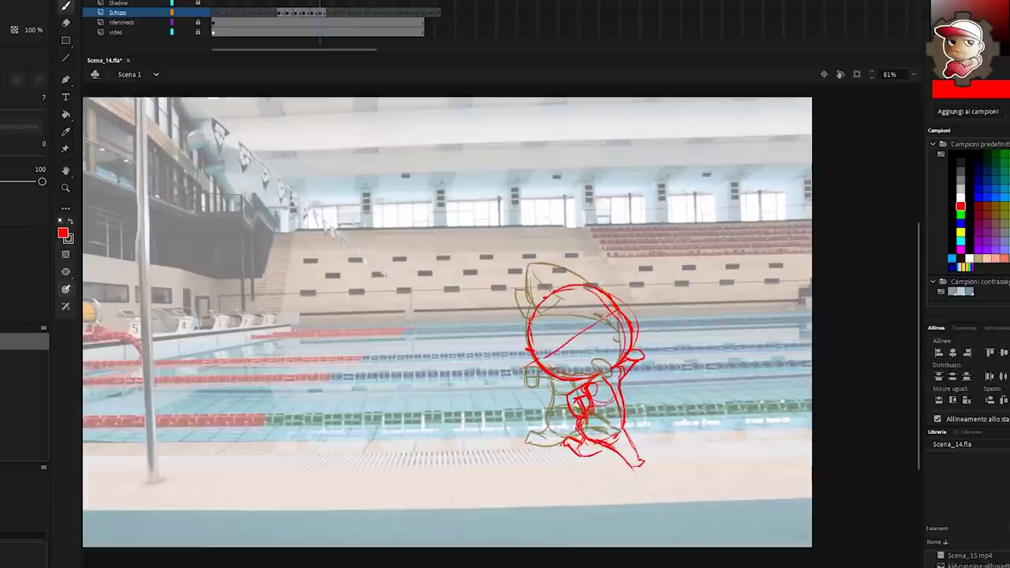
left_click_drag(581, 322, 602, 318)
left_click_drag(546, 298, 531, 350)
left_click_drag(554, 292, 598, 289)
left_click_drag(629, 420, 654, 417)
Step through the sketched running poses to check how the new in-between and copied pose flow
key("period")
key("period")
key("period")
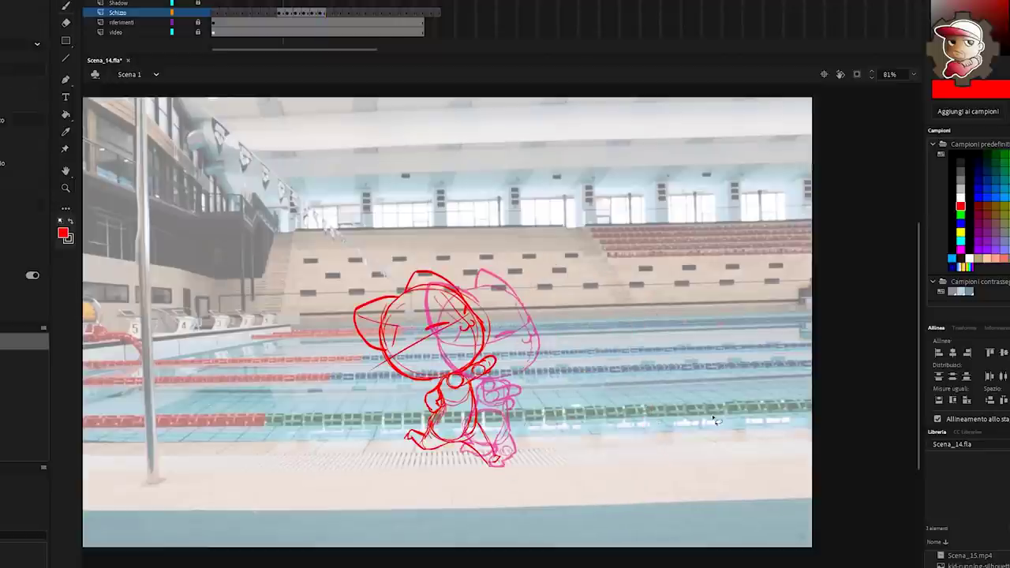
key(".")
key(".")
key(".")
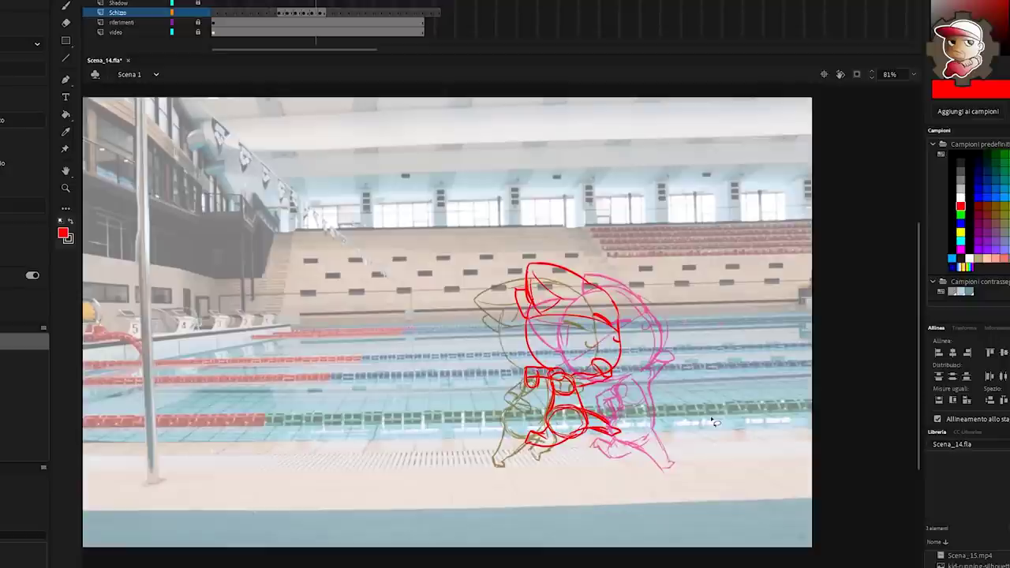
Paste a copy of the second running pose into the next empty frame, ahead of the last pose
left_click(288, 14)
left_click(328, 13)
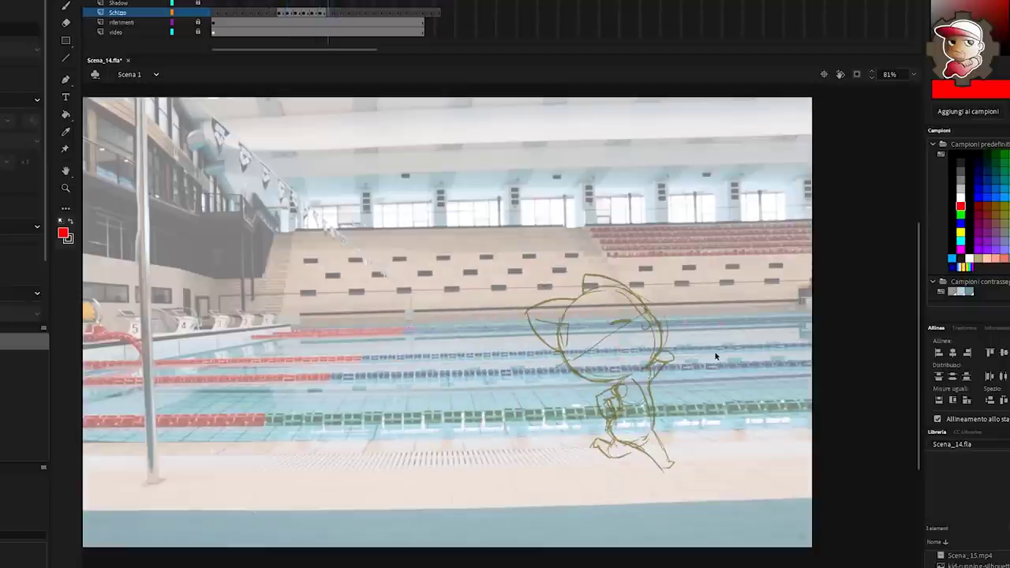
key("ctrl+alt+v")
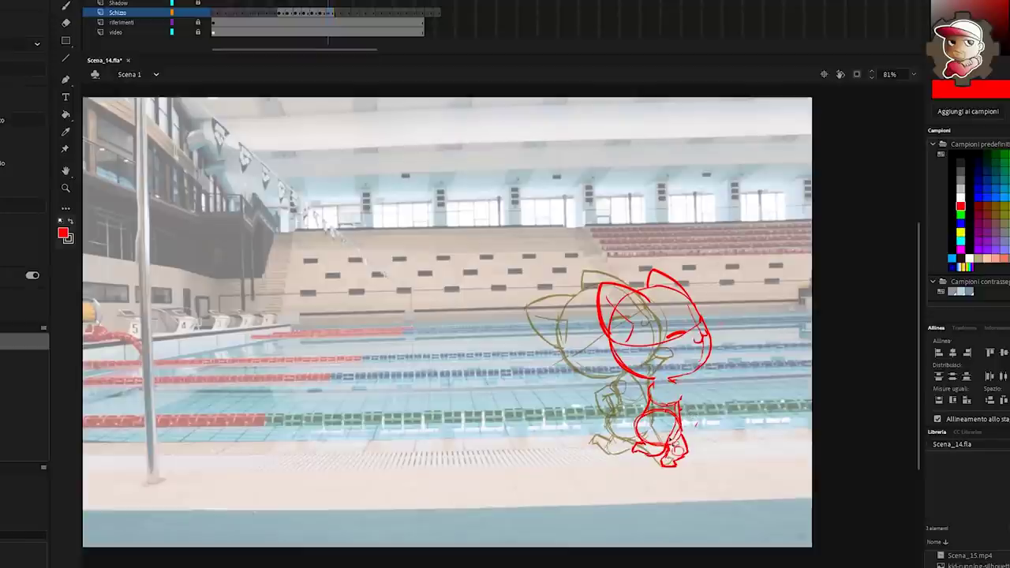
Replace the copied second pose's arms and supporting leg with a new lower leg and arms held out to both sides
key("Delete")
mouse_move(677, 444)
left_mouse_down()
mouse_move(665, 455)
mouse_move(642, 444)
mouse_move(626, 449)
mouse_move(680, 451)
mouse_move(657, 462)
mouse_move(668, 467)
left_mouse_up()
key("Delete")
key("b")
mouse_move(679, 454)
left_mouse_down()
mouse_move(668, 466)
mouse_move(643, 451)
mouse_move(658, 449)
left_mouse_up()
mouse_move(648, 382)
left_mouse_down()
mouse_move(655, 391)
mouse_move(647, 387)
left_mouse_up()
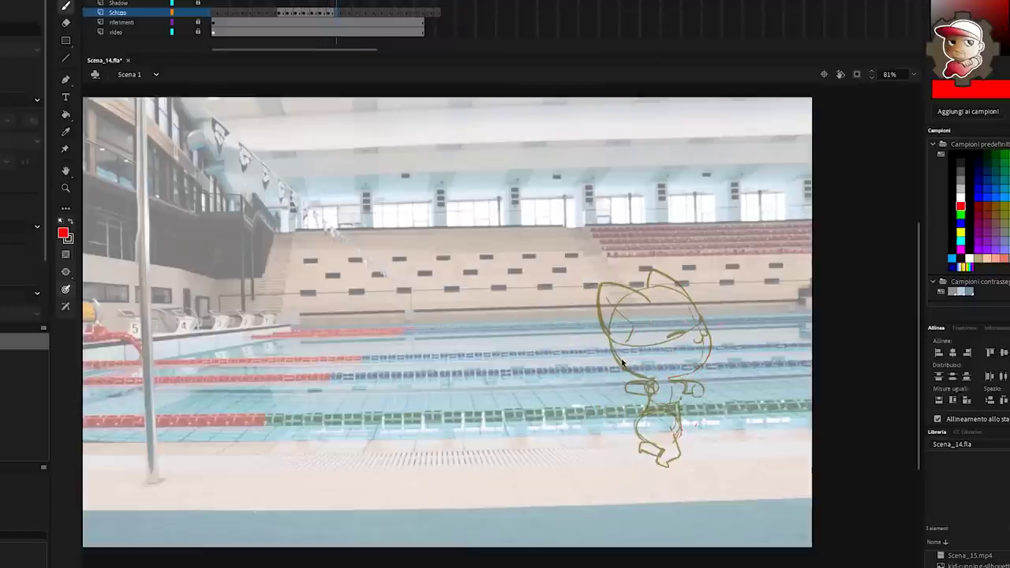
Paste copies of the third and fourth running poses into the next two frames, placing each further ahead along the pool edge
key("ctrl+shift+v")
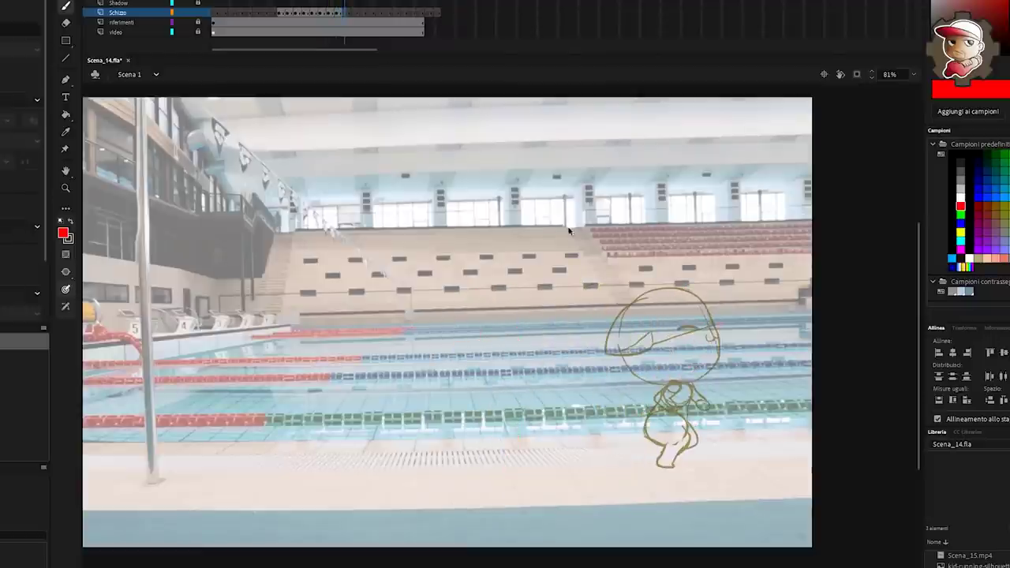
key("ctrl+shift+v")
key("v")
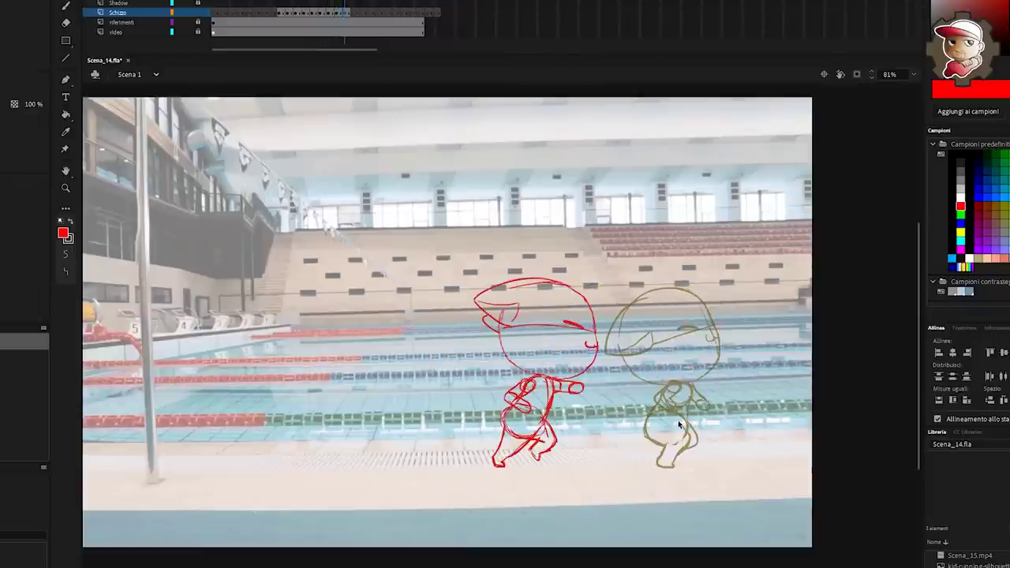
left_click_drag(583, 314, 750, 314)
Replace the copied fourth pose's face and arms with a new guideline, eye, nose and bent arm, adding a far ear
key("Delete")
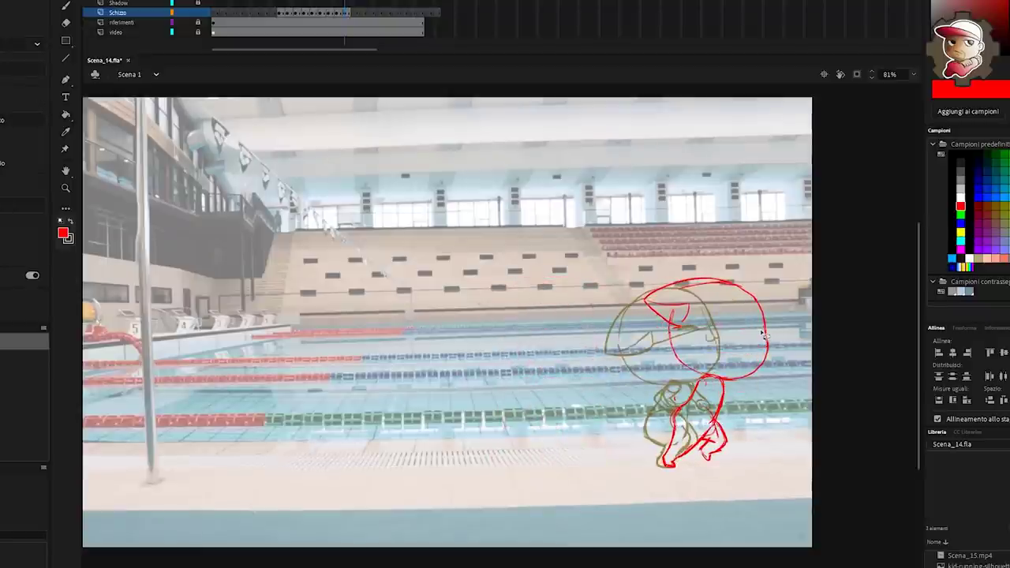
key("b")
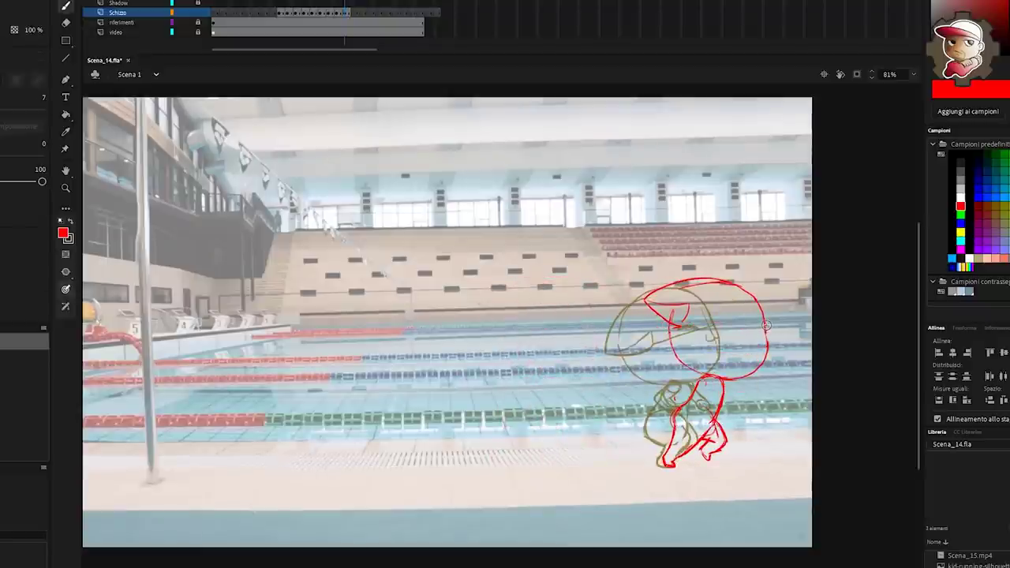
left_click_drag(735, 340, 680, 339)
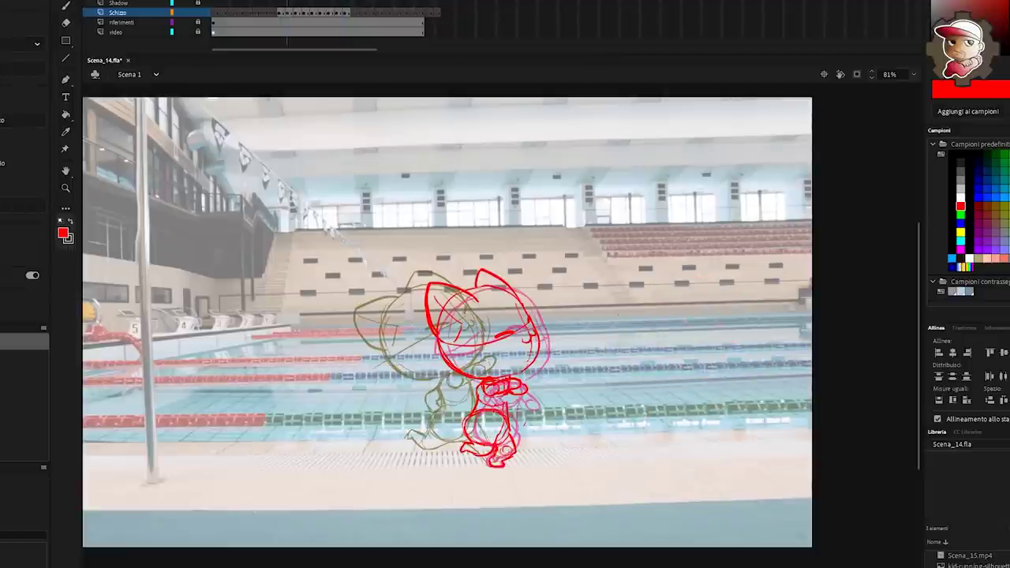
Play back and step through the extended run sequence to check the motion across all poses
key("Return")
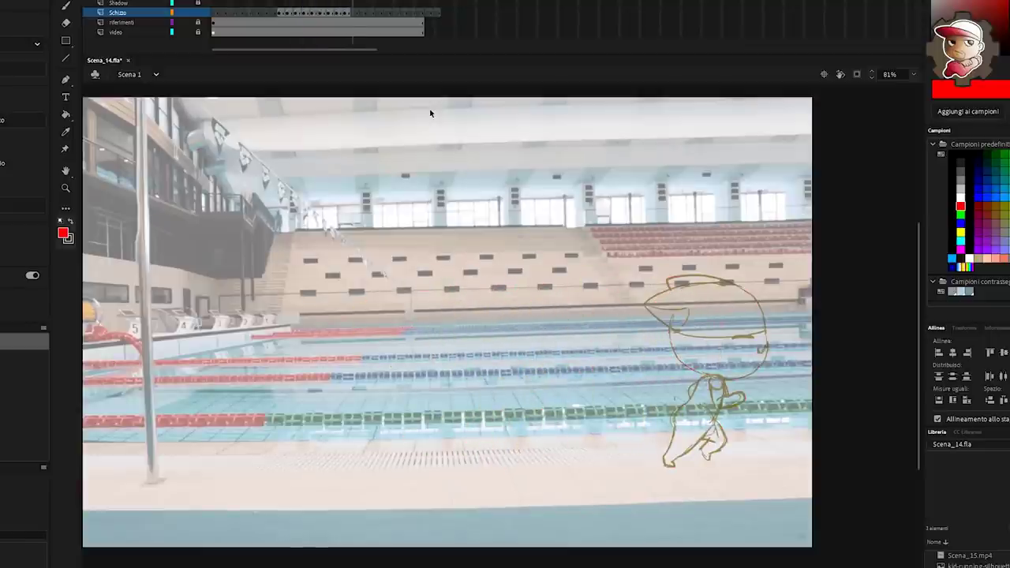
key("comma")
key("comma")
key("comma")
key("comma")
key("comma")
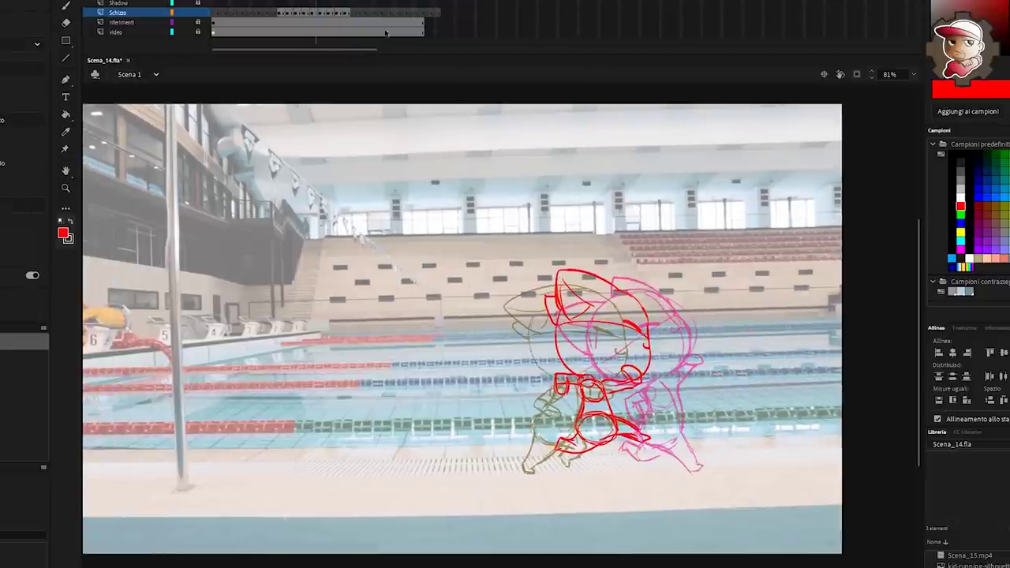
key("Return")
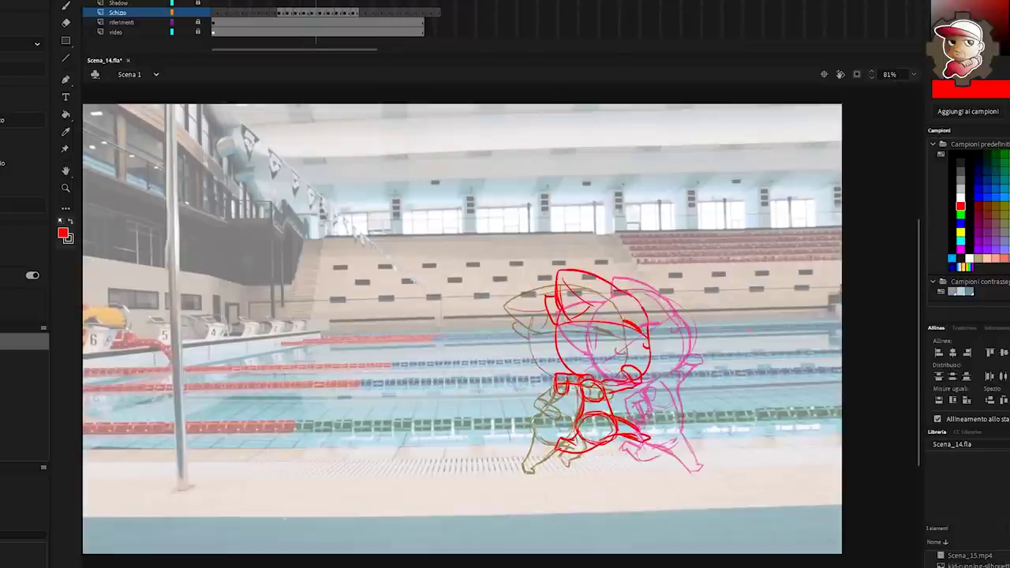
key("Return")
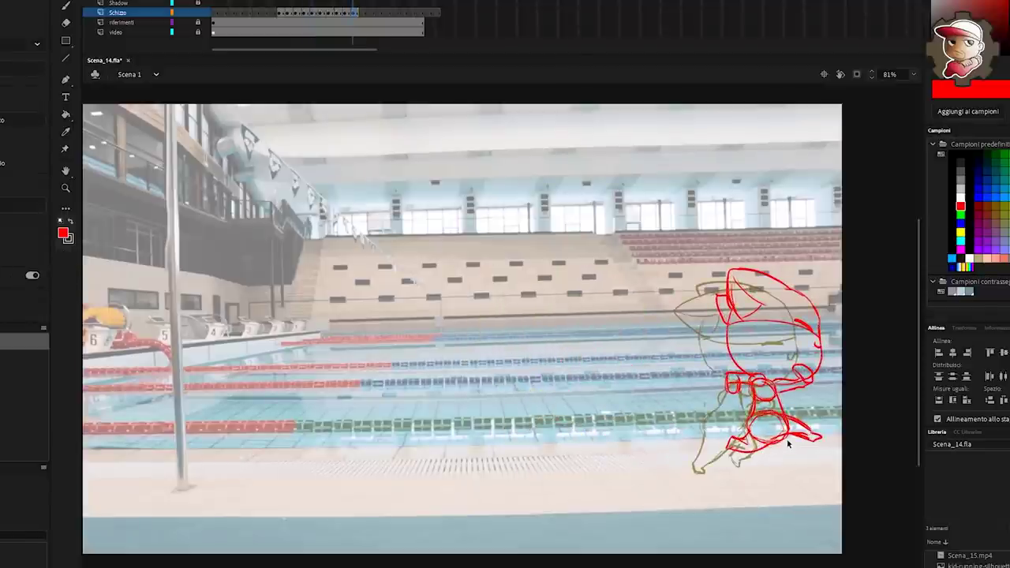
Replace the split-legged running pose's arms and face guideline with new bent arms and a lower curved guideline
left_click(811, 379)
key("Delete")
left_click(748, 393)
key("Delete")
key("b")
left_click_drag(771, 375, 770, 383)
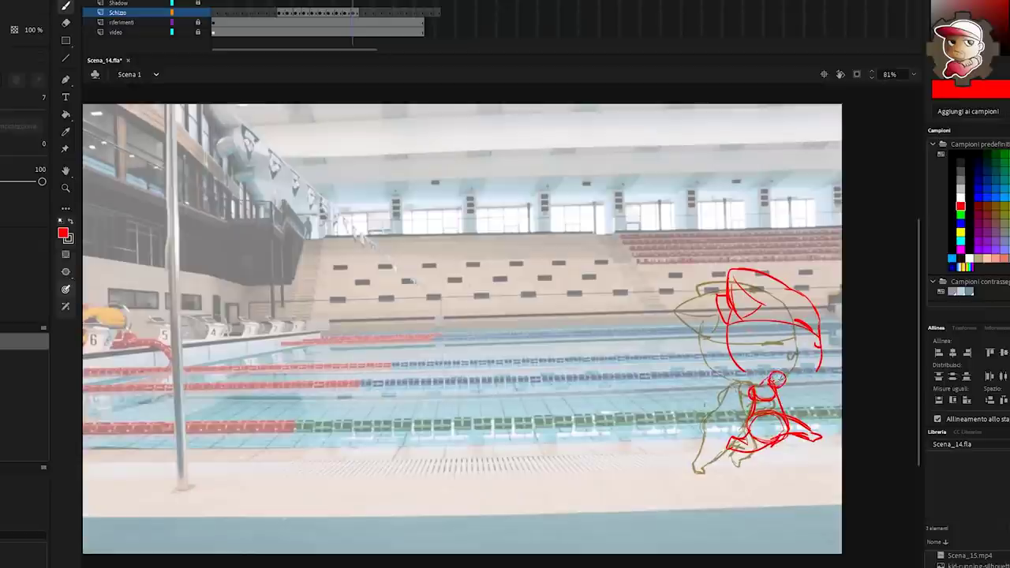
left_click_drag(729, 329, 819, 342)
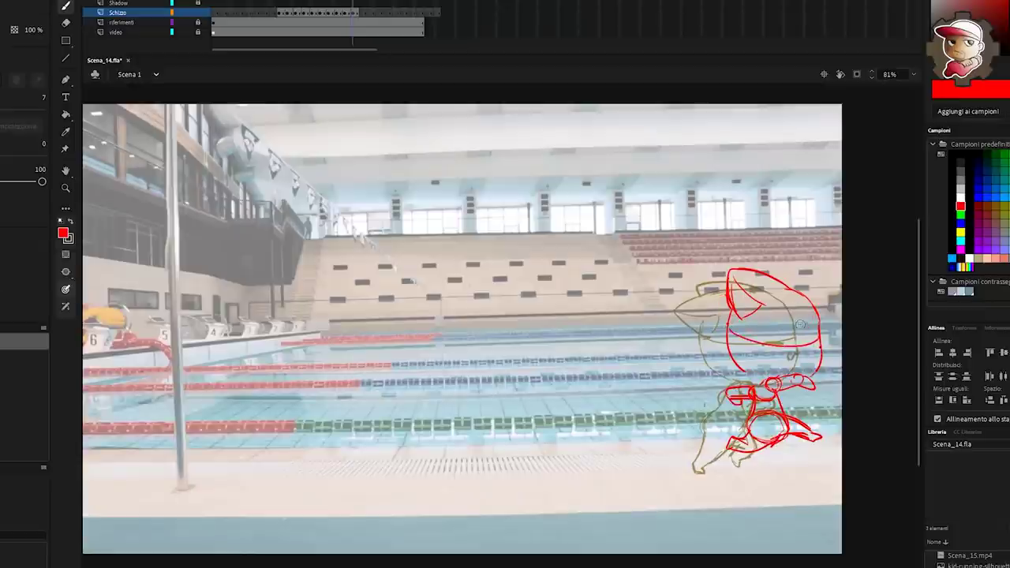
key("v")
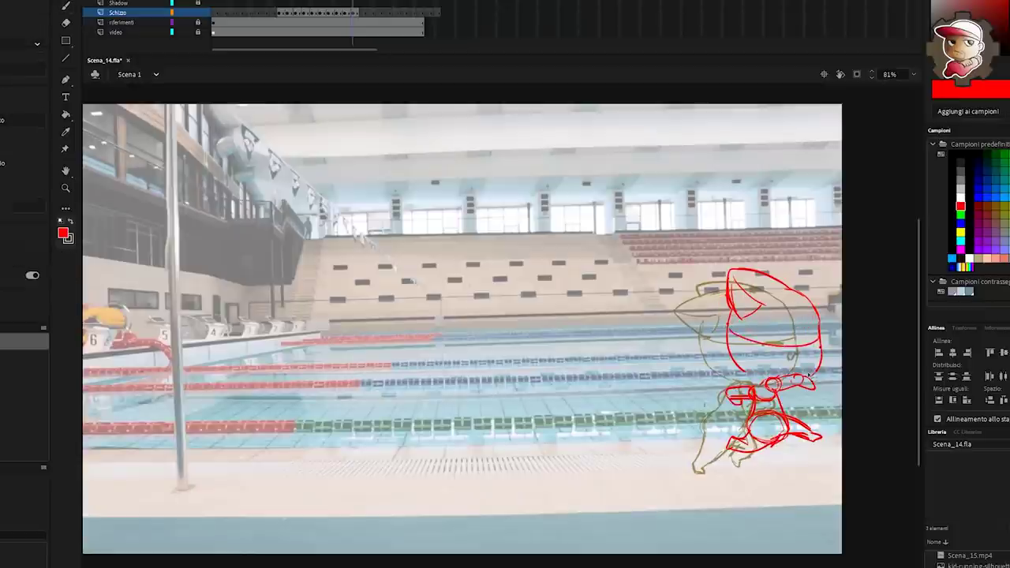
Rotate the same pose's head backward so that its ear drops toward the character's back
mouse_move(819, 262)
left_mouse_down()
mouse_move(728, 366)
mouse_move(813, 364)
mouse_move(819, 347)
left_mouse_up()
key("v")
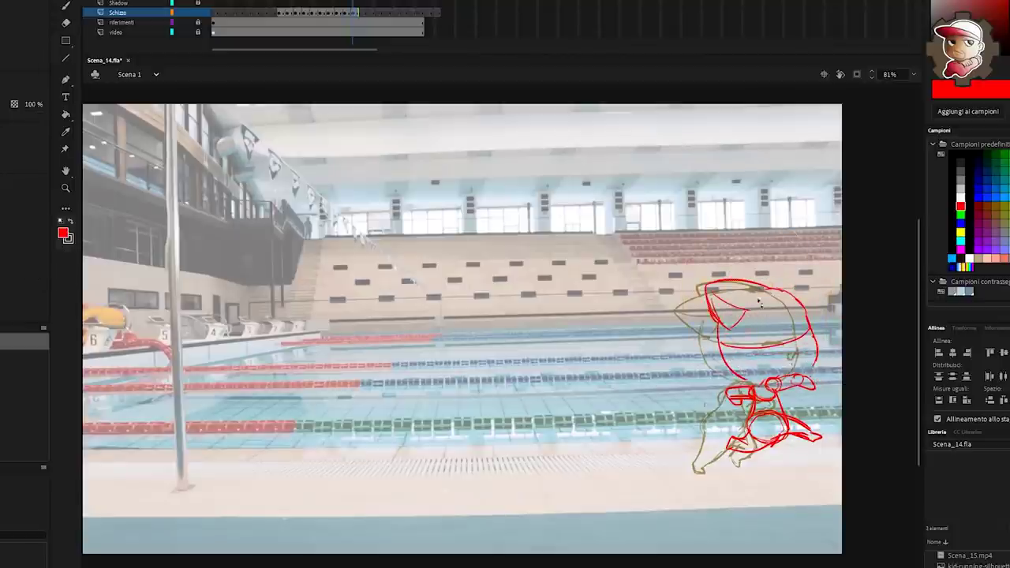
key("v")
mouse_move(754, 293)
left_mouse_down()
mouse_move(714, 332)
mouse_move(777, 394)
left_mouse_up()
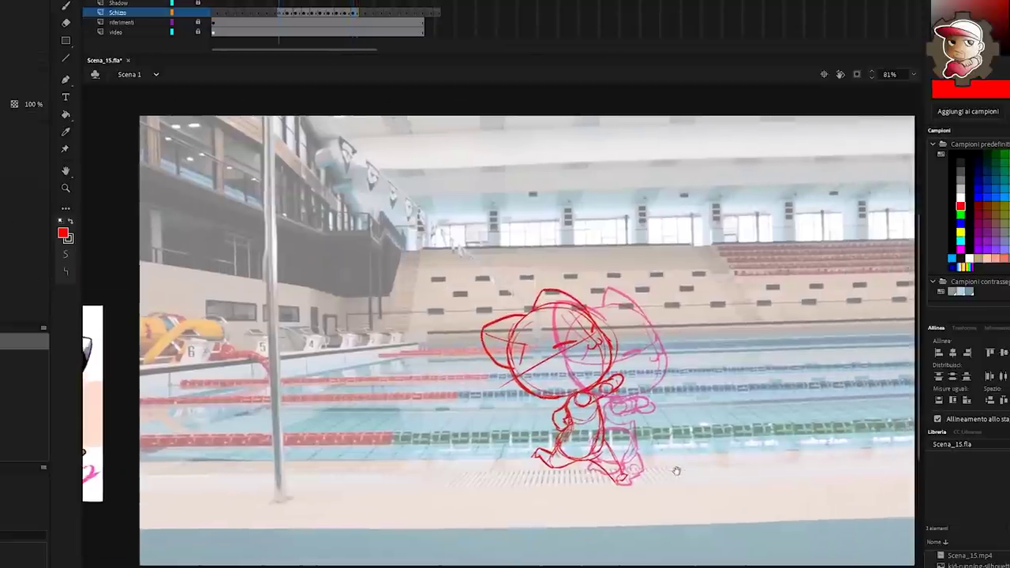
Paste a copy of the run's frames after the originals on the Schizzo layer and shift the copies further along the pool edge
left_click_drag(676, 469, 652, 458)
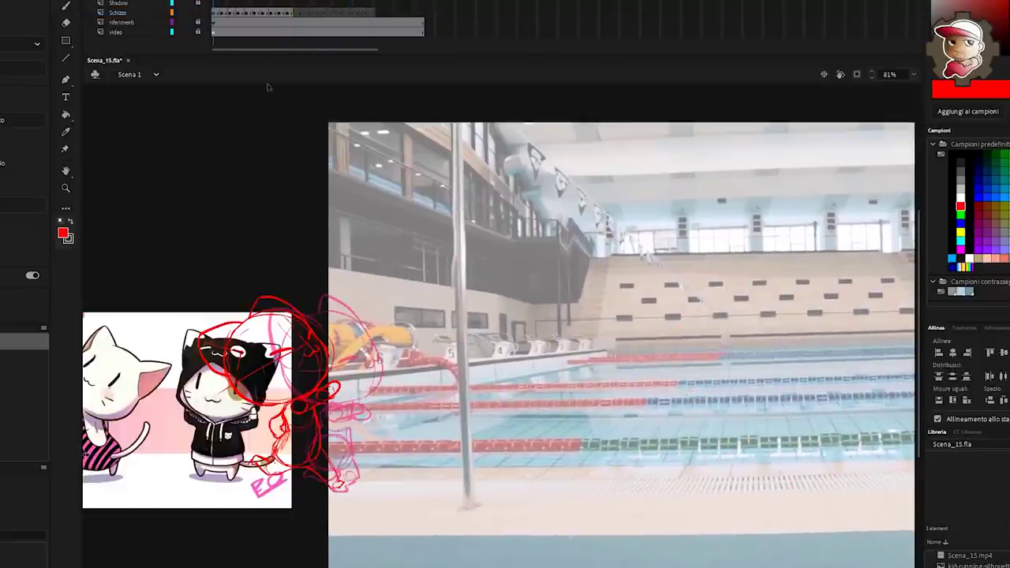
left_click_drag(226, 15, 290, 15)
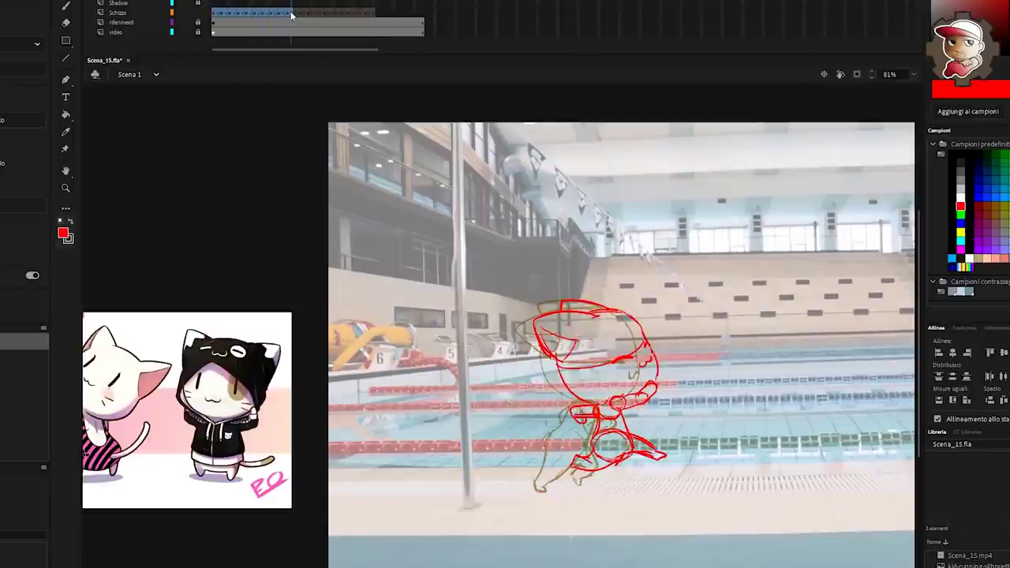
left_click(291, 13)
right_click(241, 13)
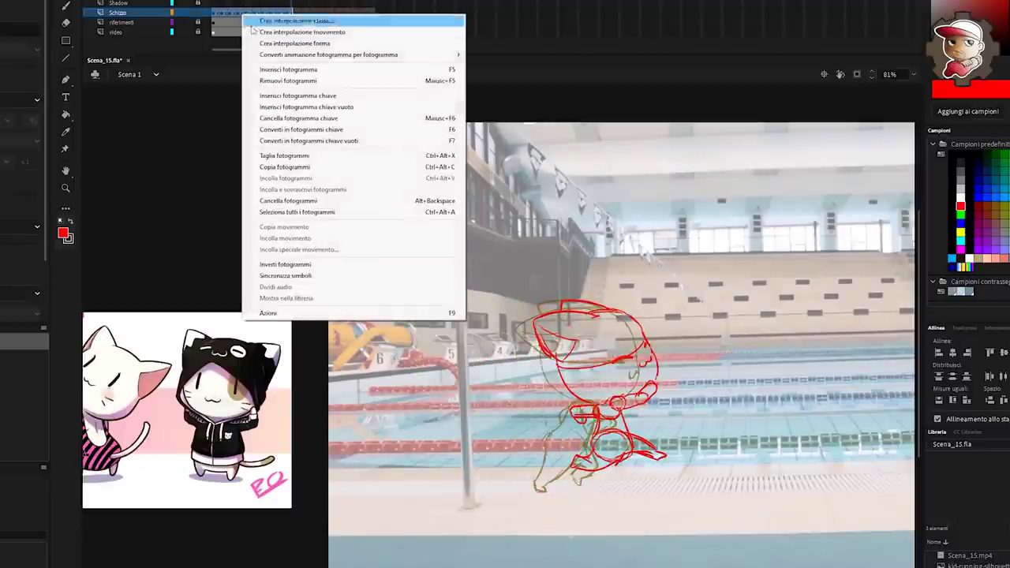
left_click(288, 166)
right_click(295, 14)
left_click(341, 187)
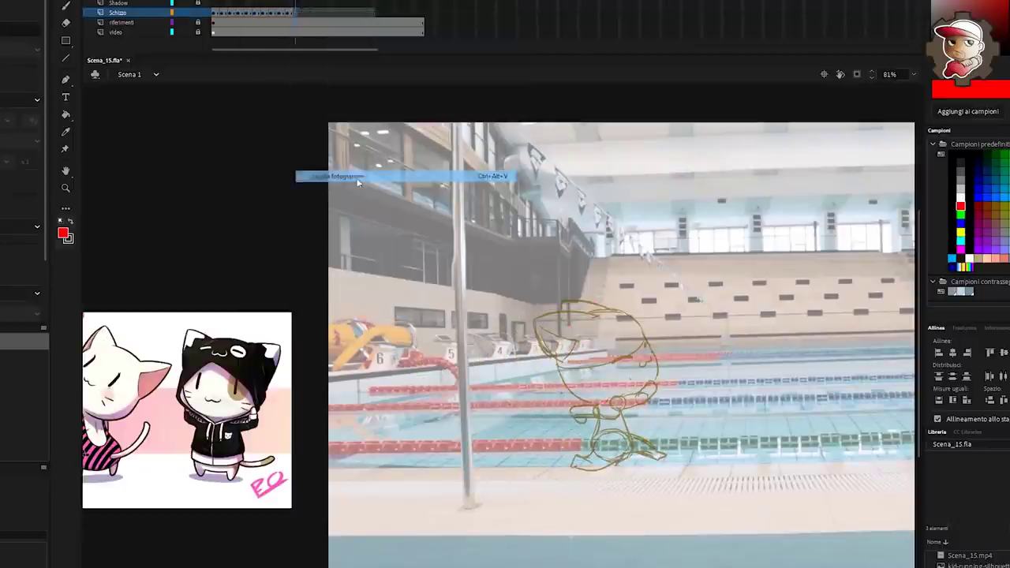
left_click_drag(676, 442, 690, 442)
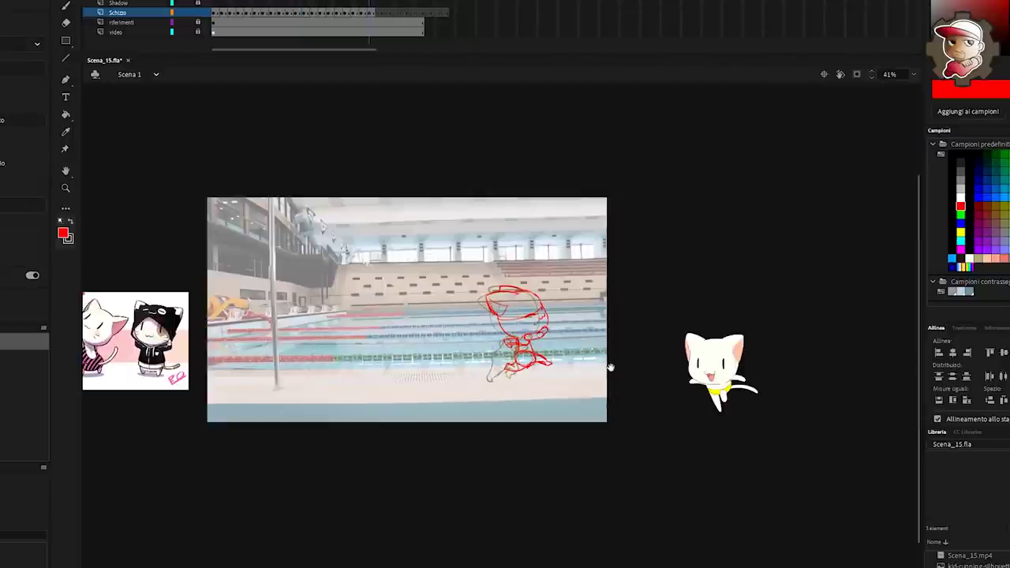
Play back the doubled run across the whole stage and step through its first poses to check the motion
left_click_drag(616, 372, 721, 435)
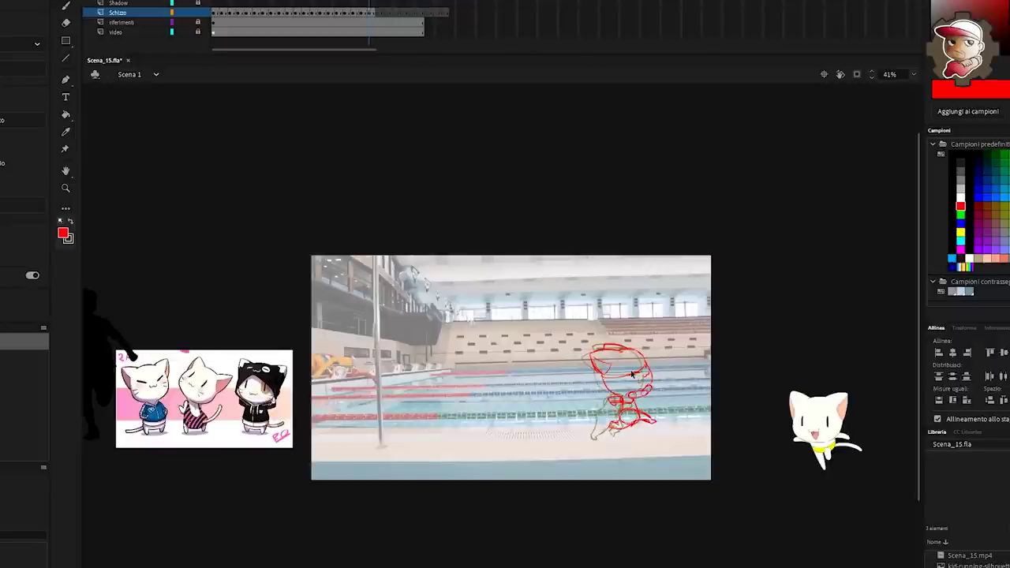
left_click_drag(289, 237, 723, 491)
key("Return")
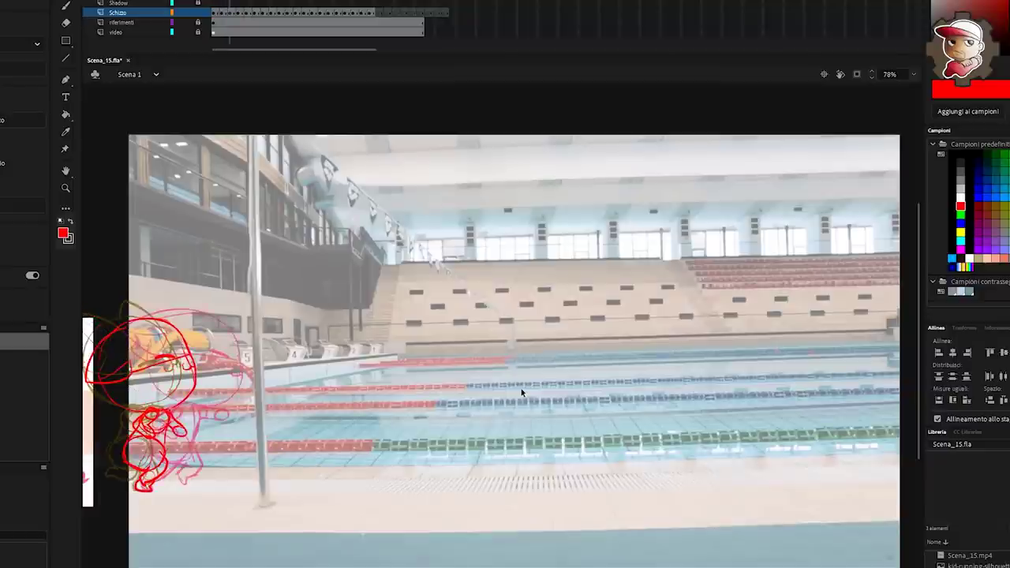
key("period")
key("comma")
key("comma")
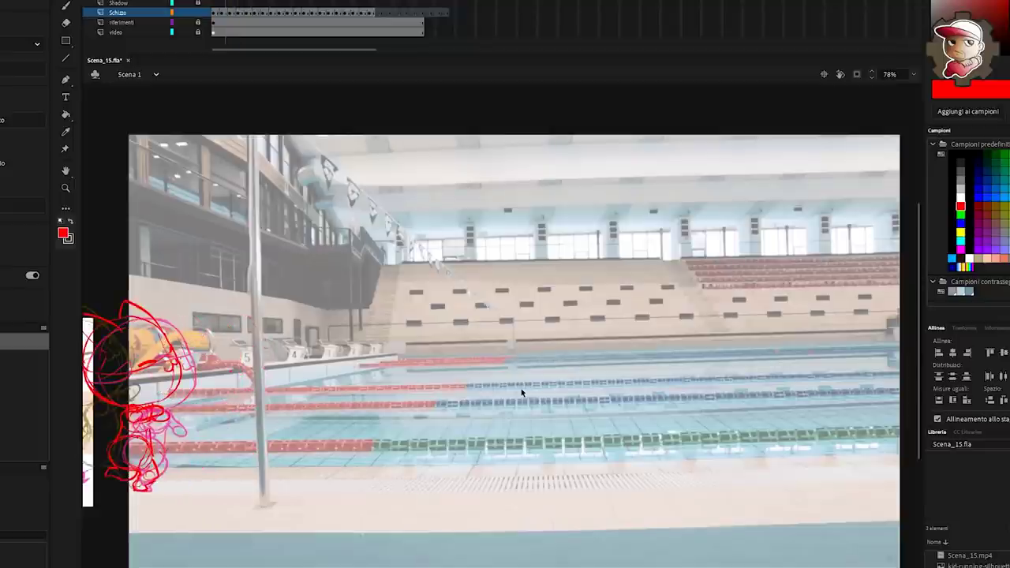
left_click_drag(488, 378, 584, 370)
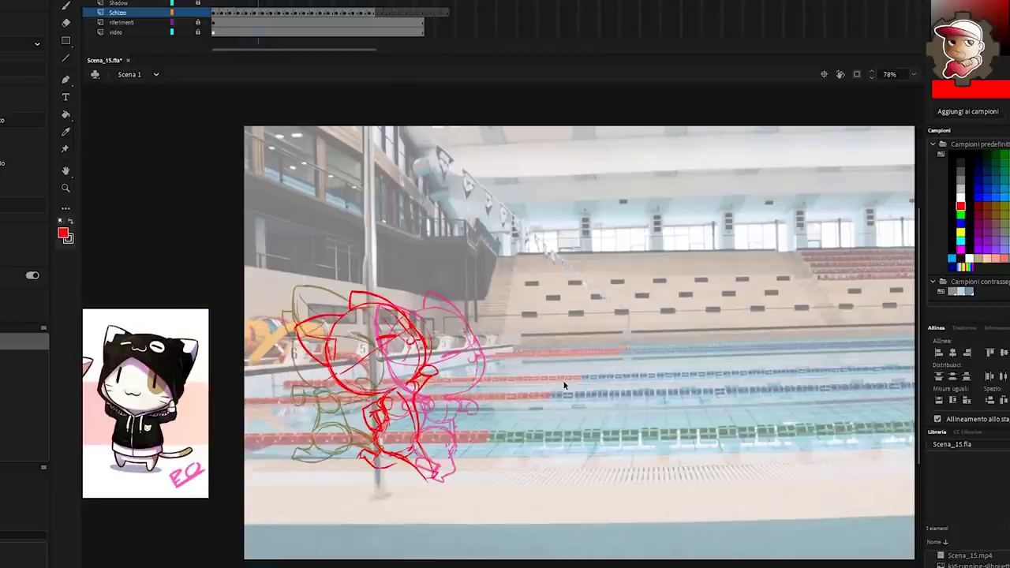
Remove single frames at four points along the Schizzo layer's run to tighten its timing
right_click(234, 16)
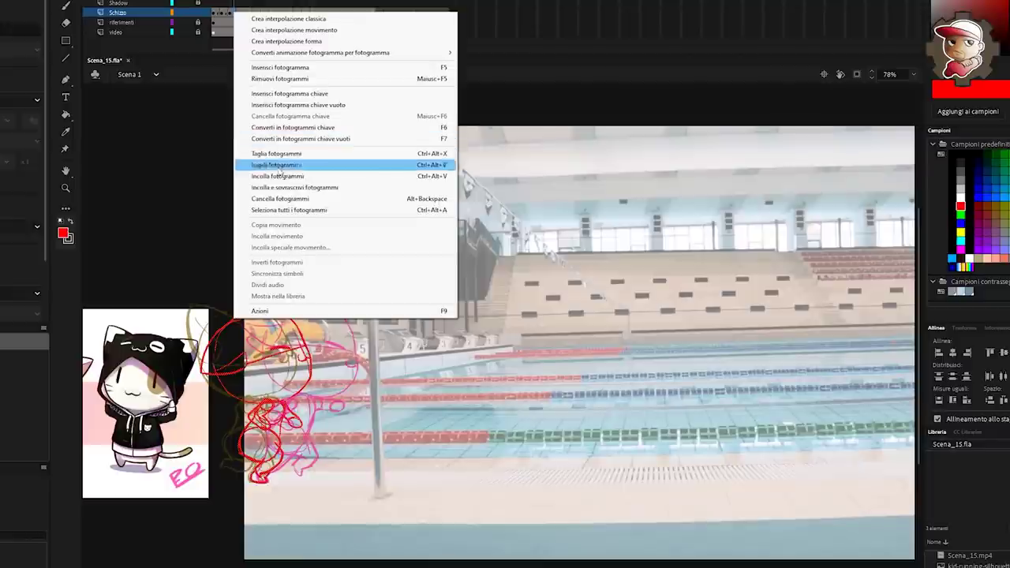
left_click(301, 79)
right_click(271, 11)
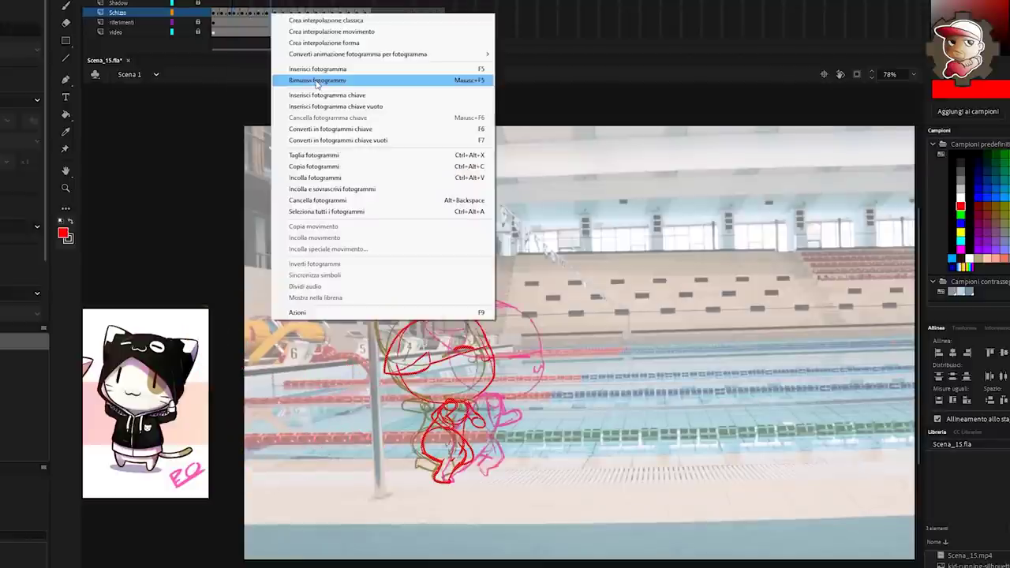
left_click(318, 79)
right_click(301, 11)
left_click(338, 79)
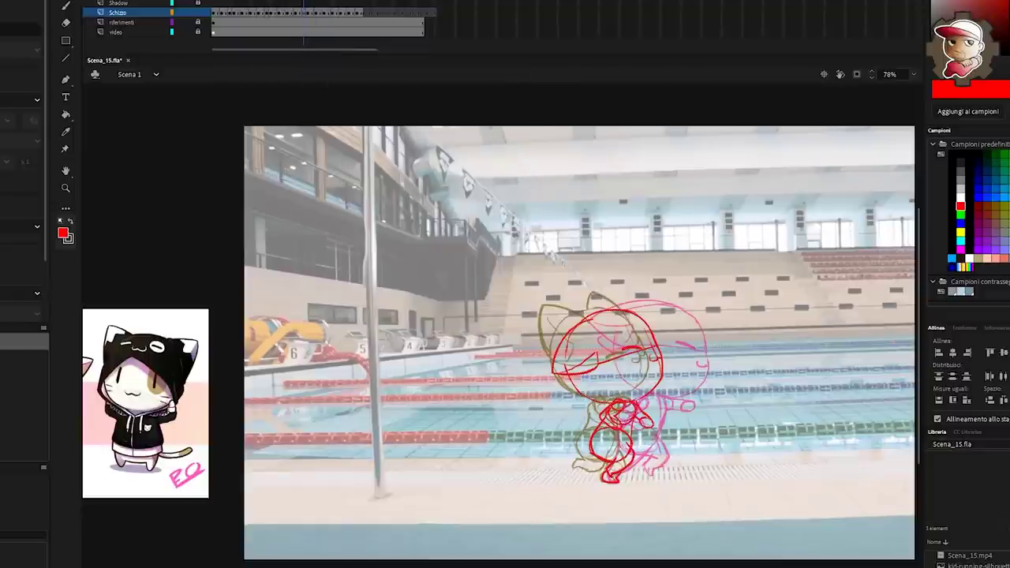
key(".")
right_click(341, 11)
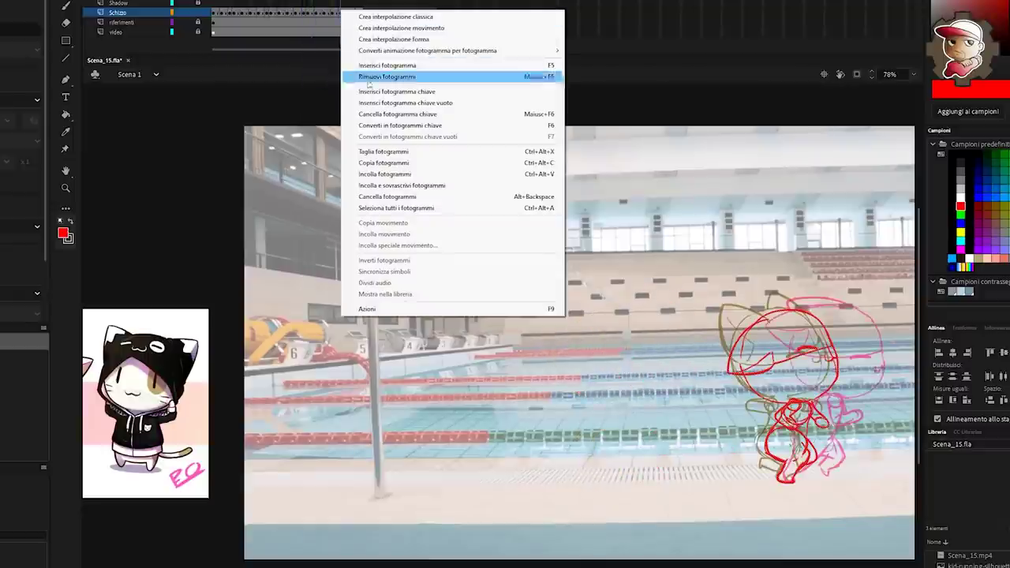
left_click(388, 77)
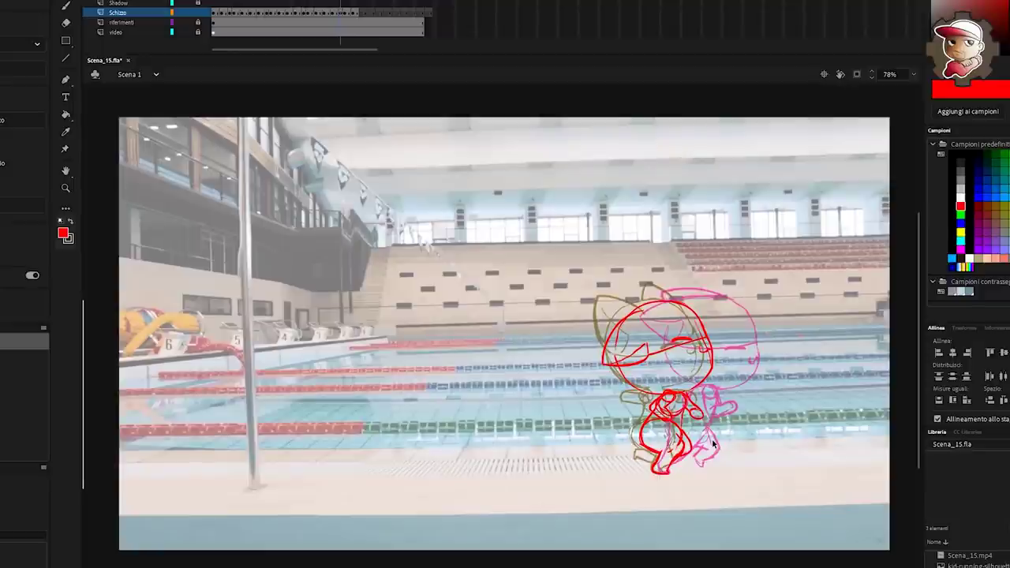
Remove a frame near the start of the Schizzo run, checking the timing by playback, and save the file
key("Return")
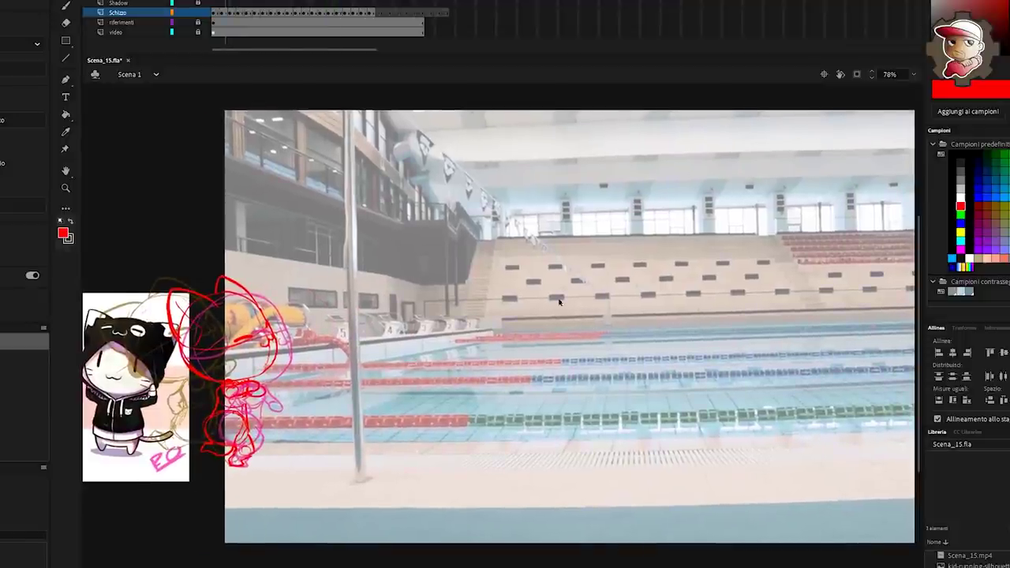
right_click(228, 13)
left_click(256, 75)
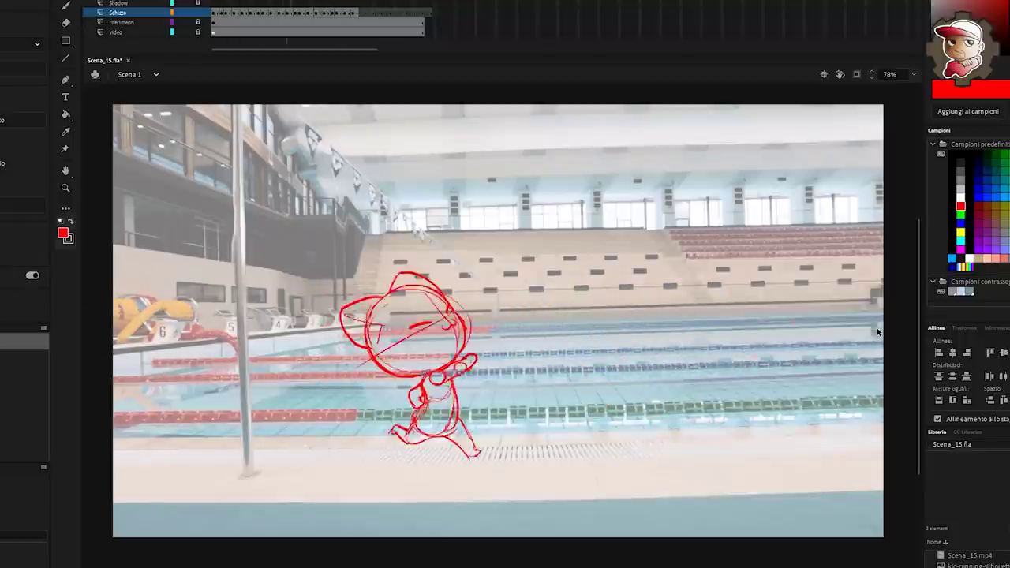
key("Return")
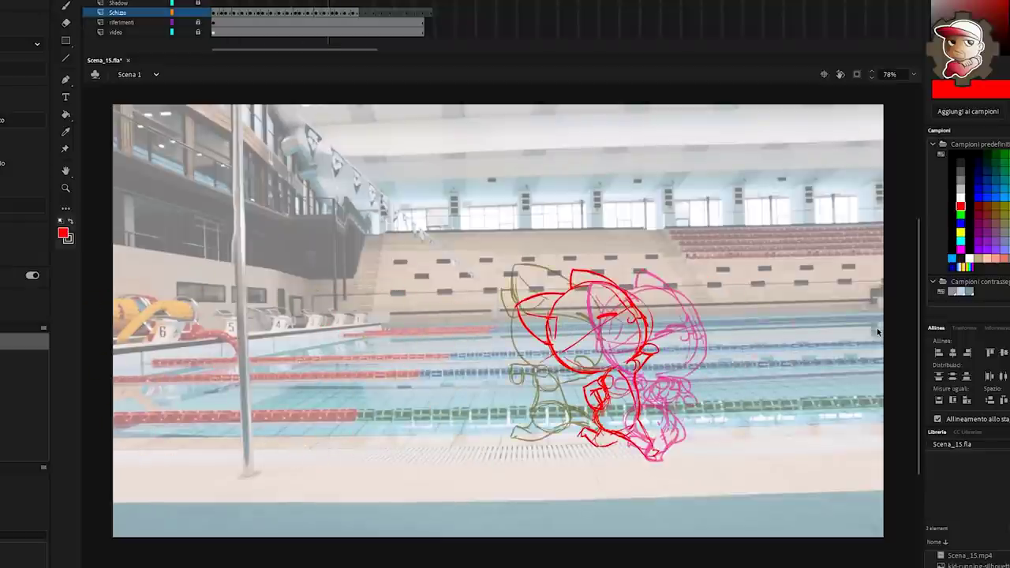
key("ctrl+s")
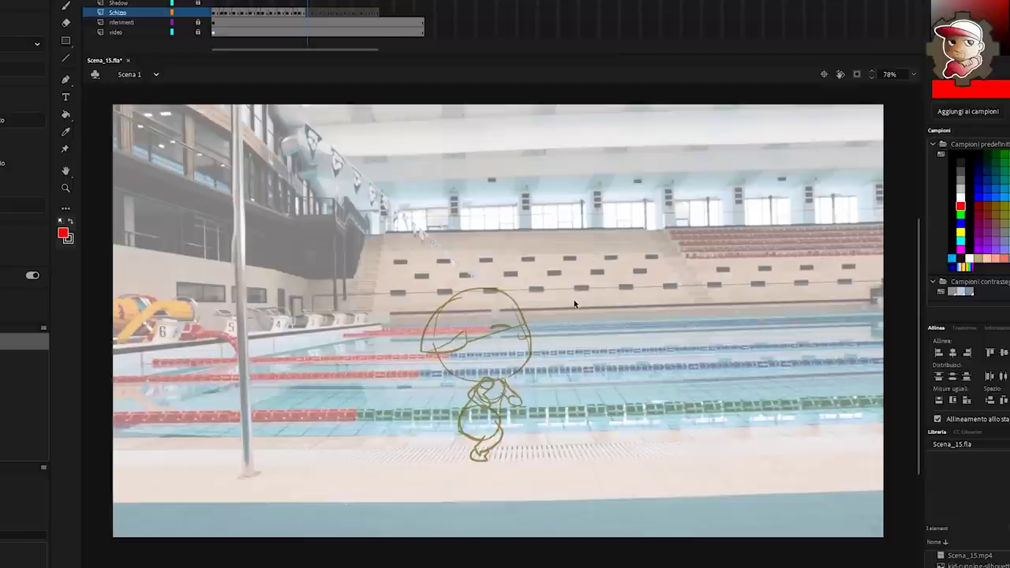
Move the later run poses from the Schizzo layer to the Shadow layer and set that layer's opacity to 71%
key("b")
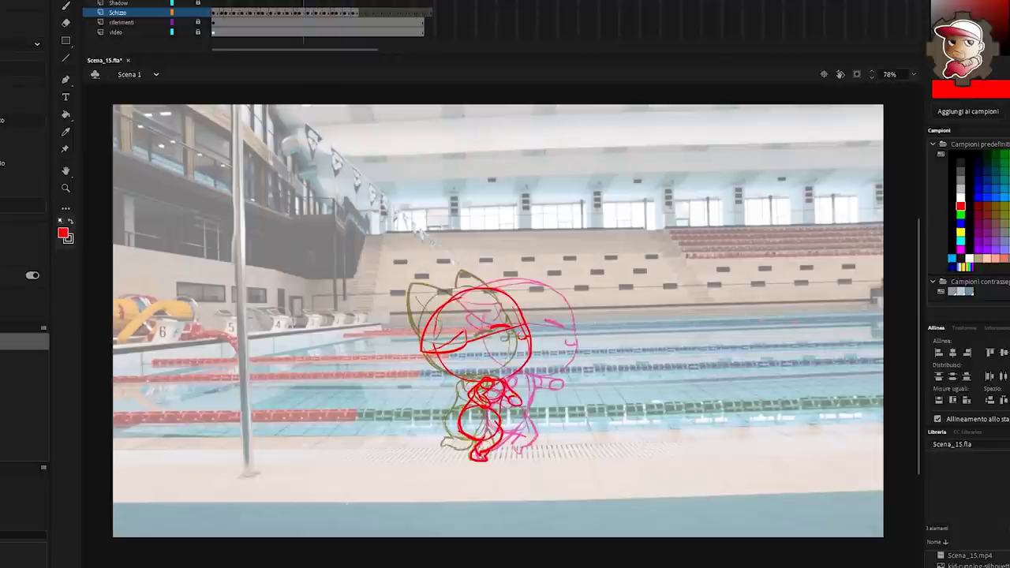
key("period")
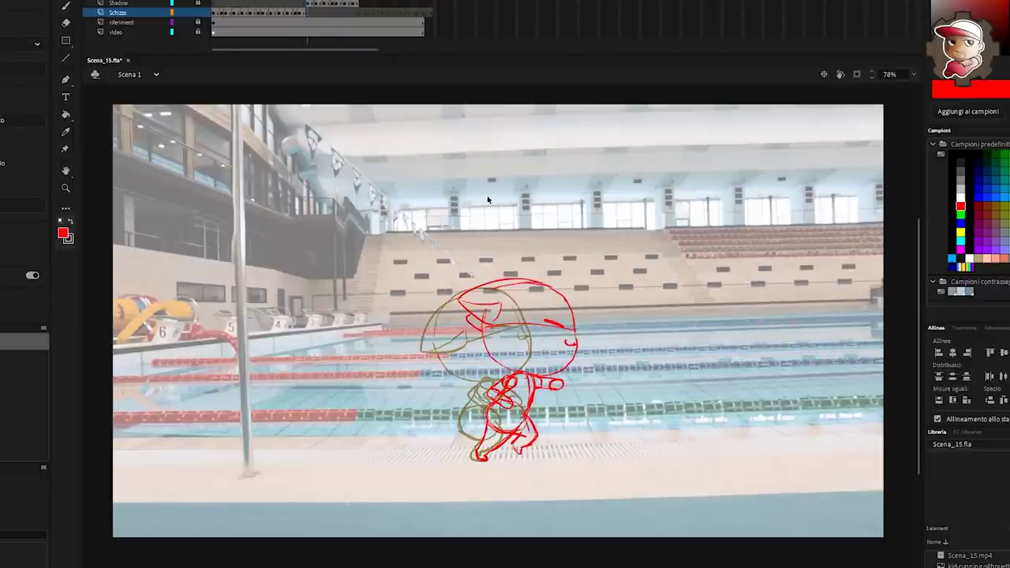
key("comma")
key("period")
key("period")
key("comma")
left_click(160, 4)
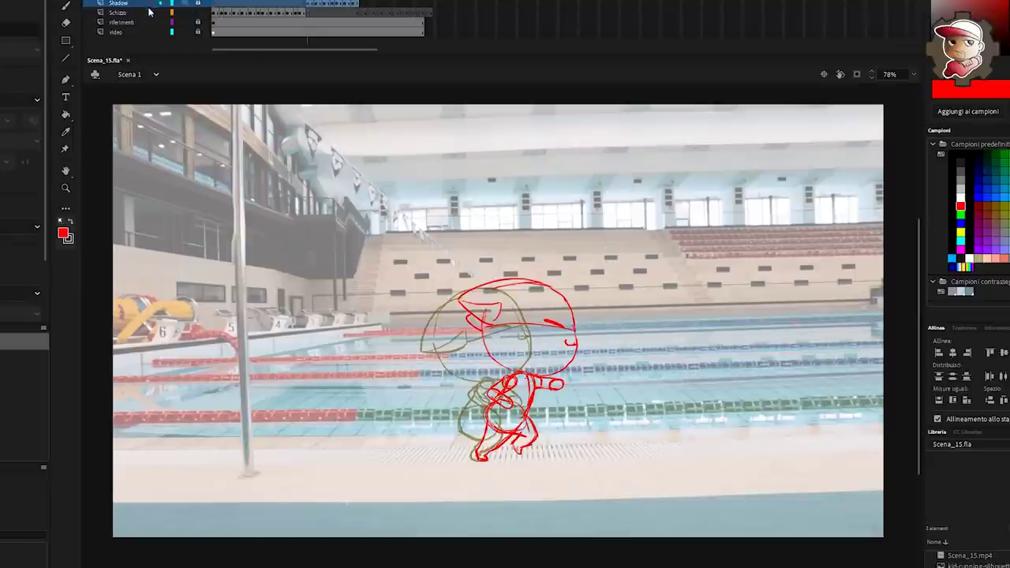
left_click(34, 226)
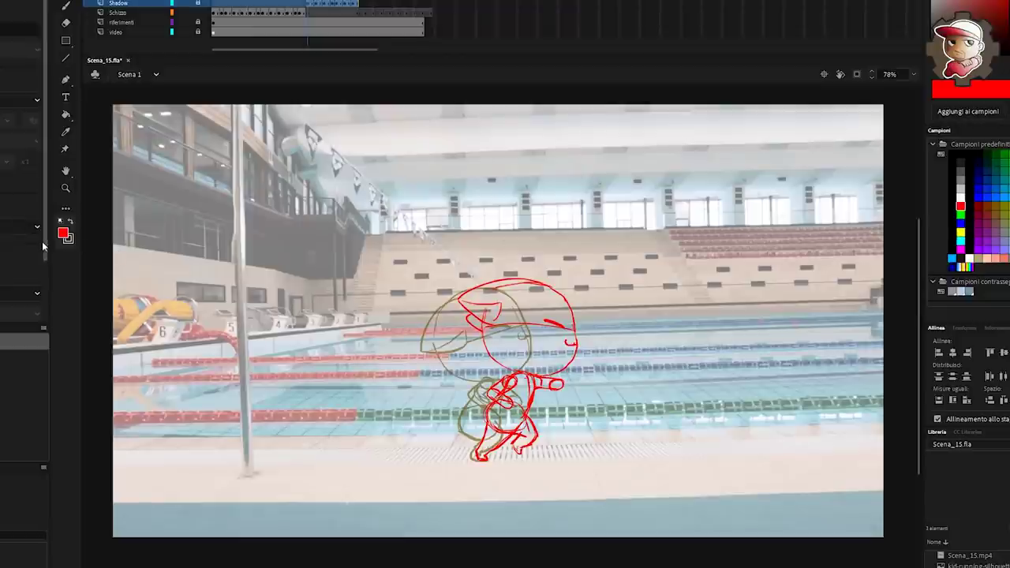
left_click(42, 246)
left_click_drag(2, 256, 17, 259)
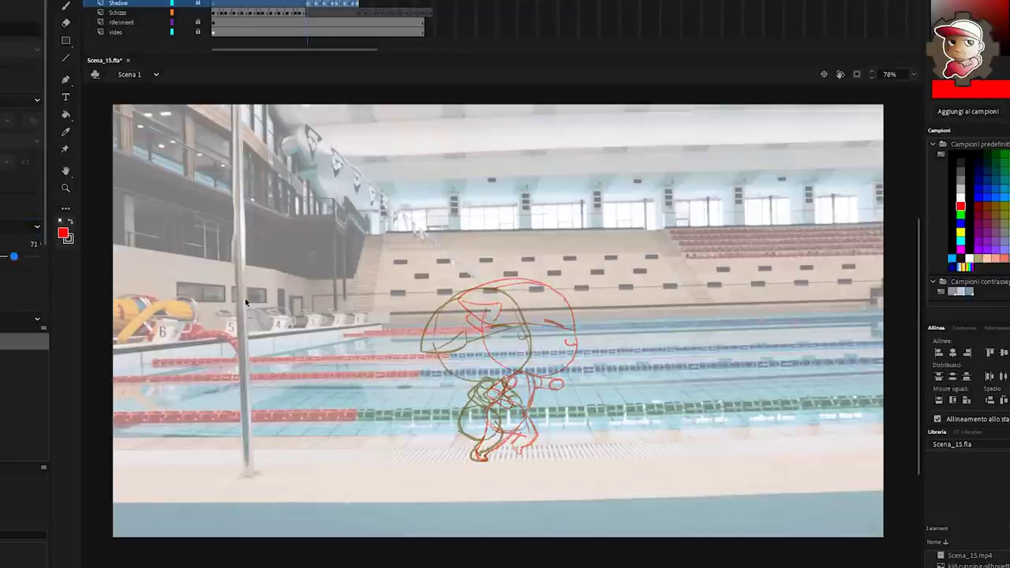
Extend the timing of the Shadow layer's reference poses and ready the empty Schizzo frame over the first pose for brush sketching
left_click(317, 13)
left_click(361, 191)
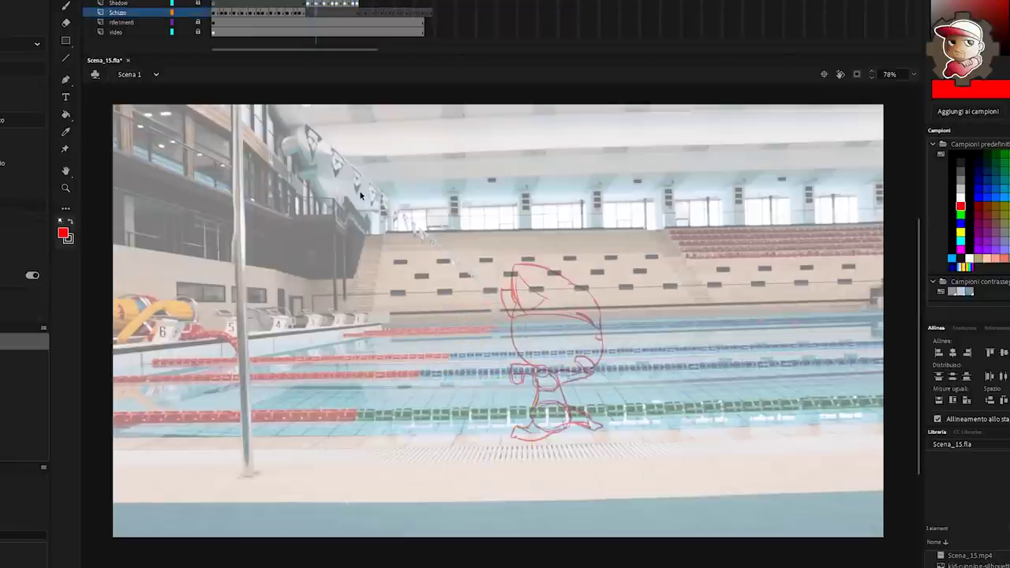
key("period")
key("period")
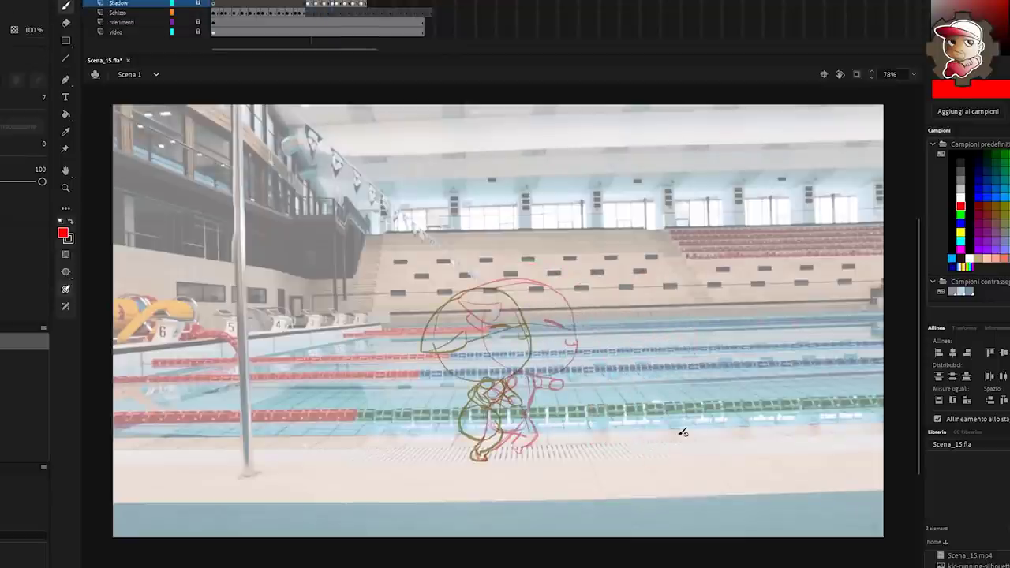
left_click(312, 13)
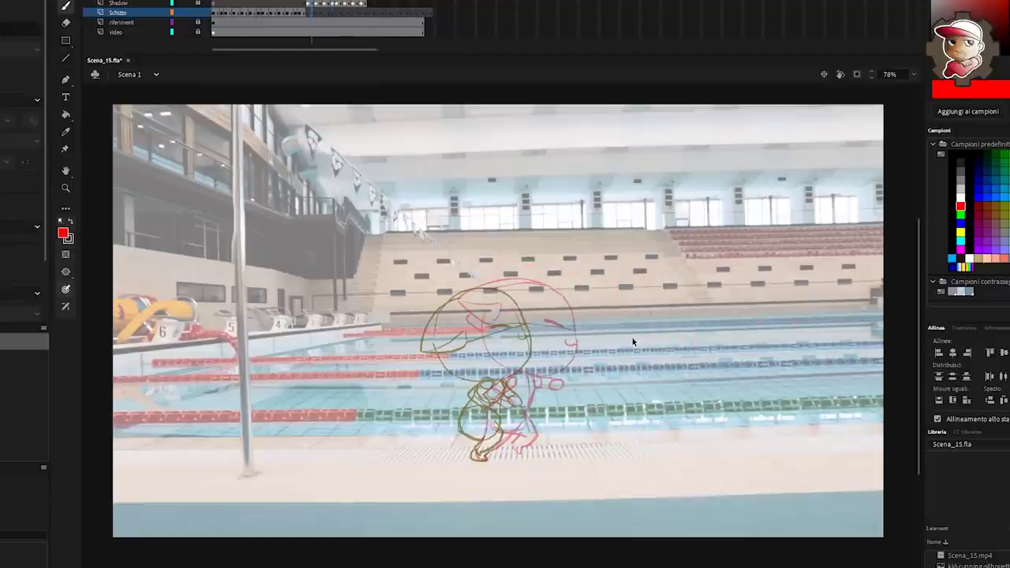
key("v")
left_click(633, 341)
key("b")
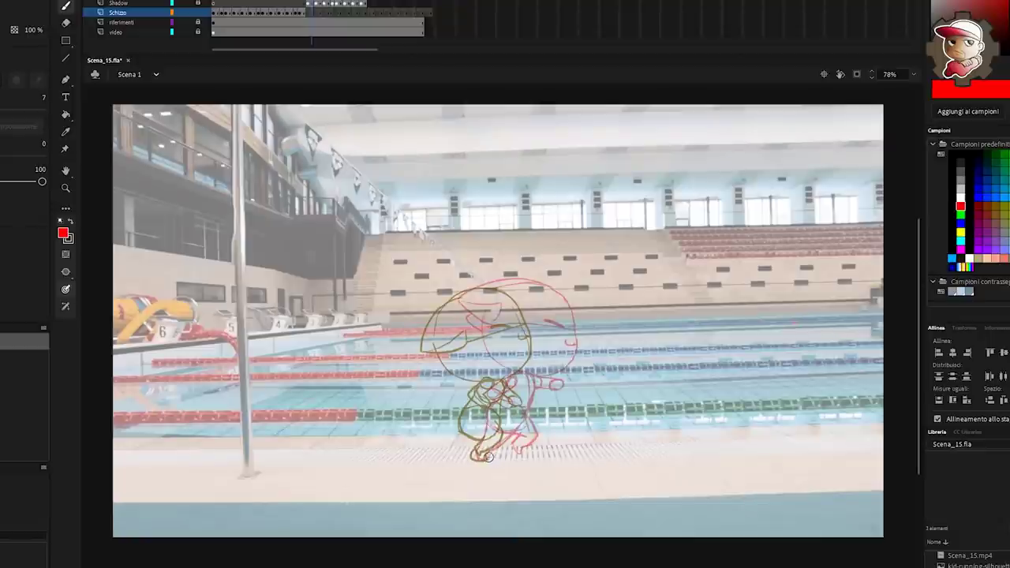
mouse_move(545, 471)
left_mouse_down()
mouse_move(660, 513)
mouse_move(836, 489)
left_mouse_up()
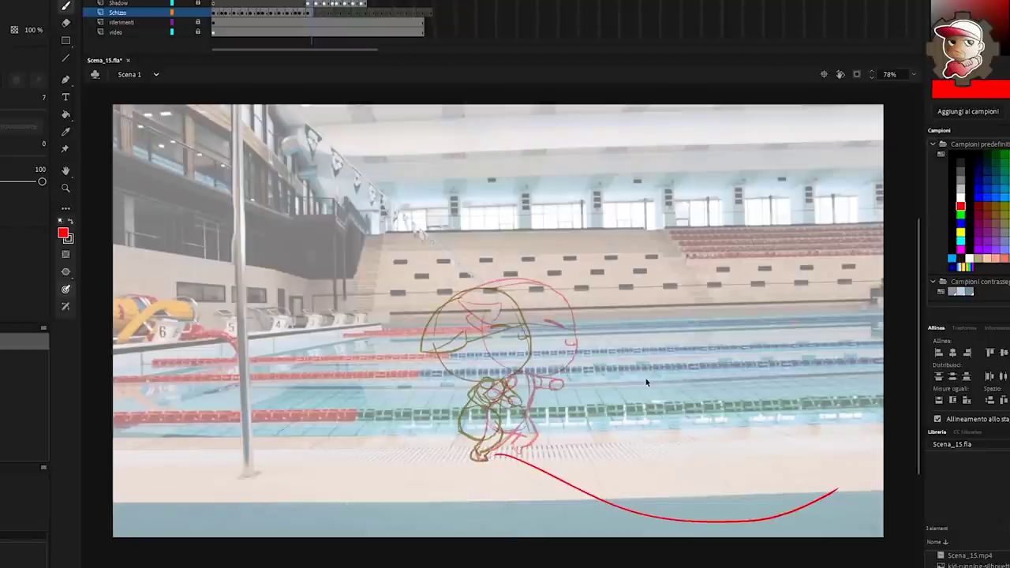
key("ctrl+z")
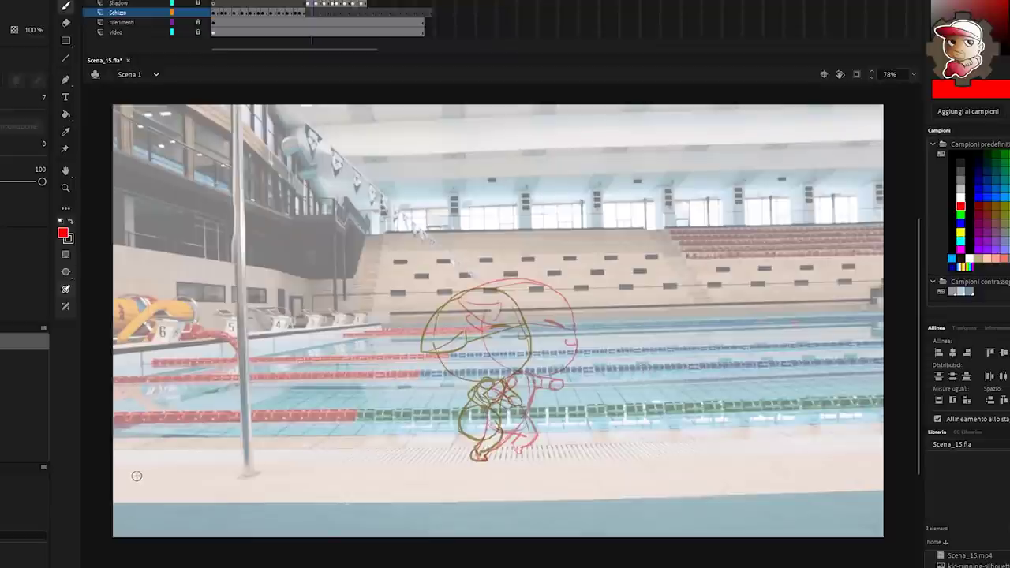
mouse_move(137, 476)
left_mouse_down()
mouse_move(776, 472)
mouse_move(914, 473)
left_mouse_up()
key("ctrl+z")
mouse_move(194, 463)
left_mouse_down()
mouse_move(443, 461)
mouse_move(678, 532)
mouse_move(913, 515)
left_mouse_up()
key("ctrl+z")
mouse_move(249, 456)
left_mouse_down()
mouse_move(503, 458)
mouse_move(807, 512)
mouse_move(900, 493)
left_mouse_up()
key("ctrl+z")
Sketch the legs and feet over the faded shadow pose, with an arrow pointing diagonally forward across the poolside floor
key("space")
left_click_drag(751, 445, 631, 455)
mouse_move(357, 463)
left_mouse_down()
mouse_move(363, 470)
mouse_move(370, 452)
mouse_move(383, 463)
mouse_move(401, 444)
mouse_move(423, 491)
mouse_move(413, 499)
left_mouse_up()
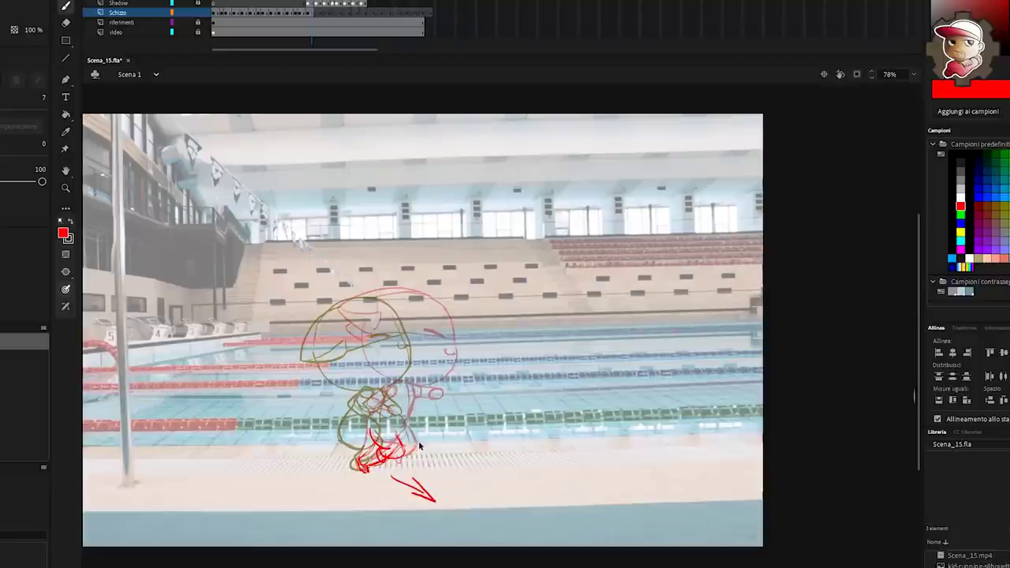
Undo the direction arrow and sketch the torso and arms above the legs over the faded shadow pose
key("ctrl+z")
key("ctrl+z")
left_click_drag(407, 422, 400, 441)
mouse_move(369, 417)
left_mouse_down()
mouse_move(382, 451)
mouse_move(381, 408)
mouse_move(421, 405)
mouse_move(406, 434)
mouse_move(396, 390)
left_mouse_up()
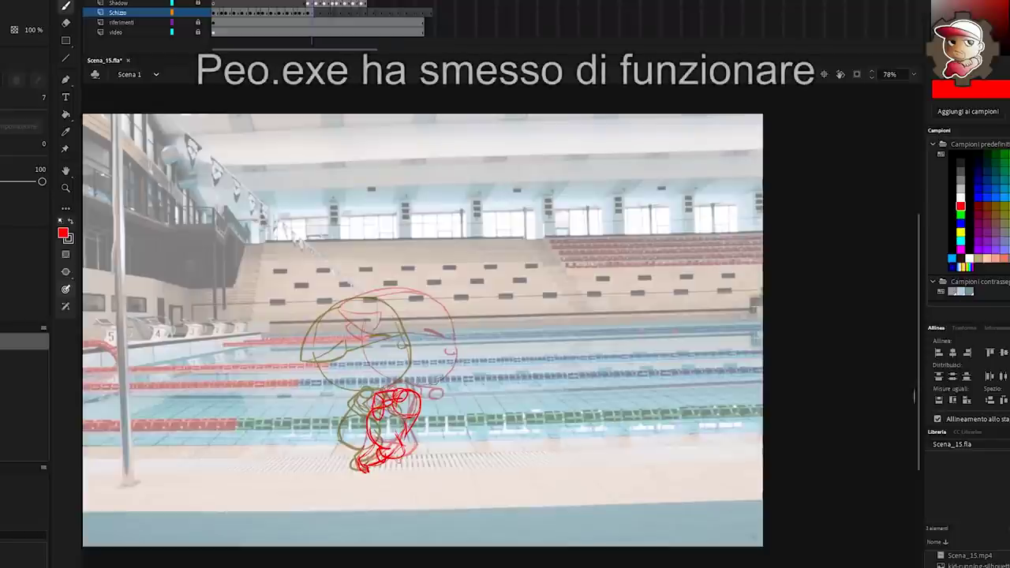
mouse_move(418, 393)
left_mouse_down()
mouse_move(442, 391)
mouse_move(440, 400)
left_mouse_up()
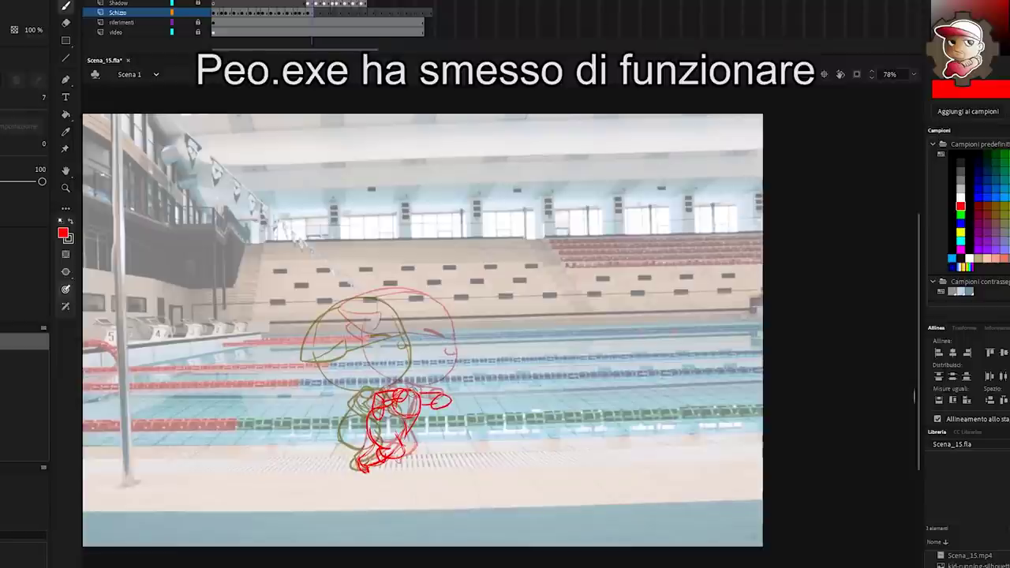
Sketch the tilted round head with closed eyes and a cat mouth, and add two pointed ears
mouse_move(415, 391)
left_mouse_down()
mouse_move(455, 385)
mouse_move(466, 344)
left_mouse_up()
left_click_drag(398, 352, 461, 347)
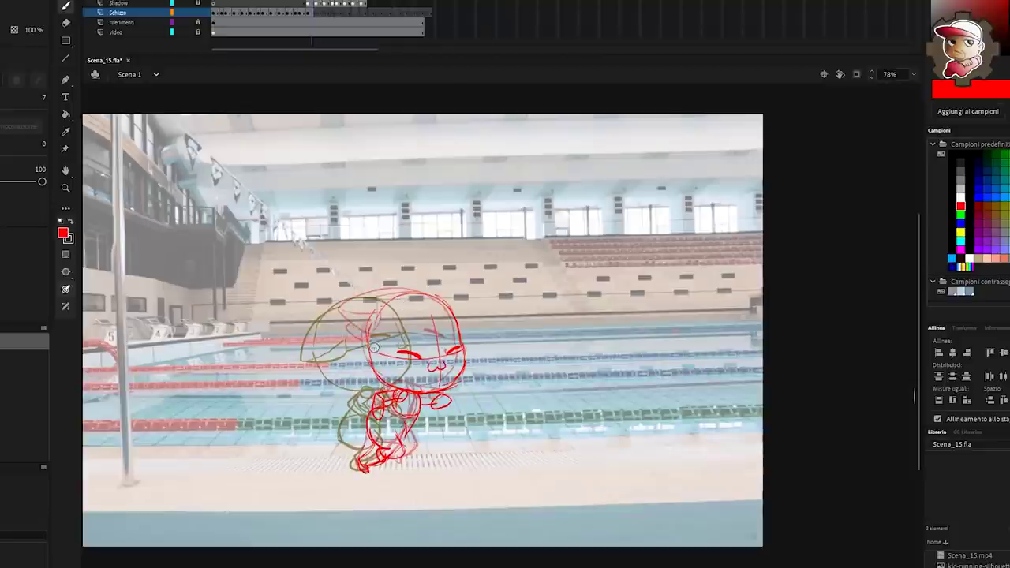
left_click_drag(366, 344, 343, 308)
key("ctrl+z")
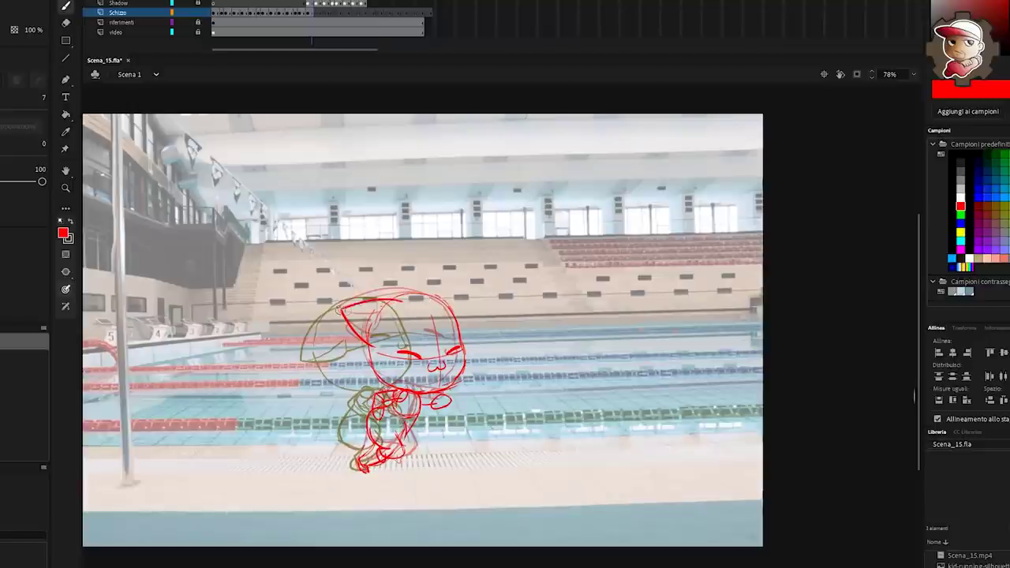
left_click_drag(443, 297, 461, 320)
left_click_drag(417, 283, 415, 295)
key("ctrl+z")
key("ctrl+z")
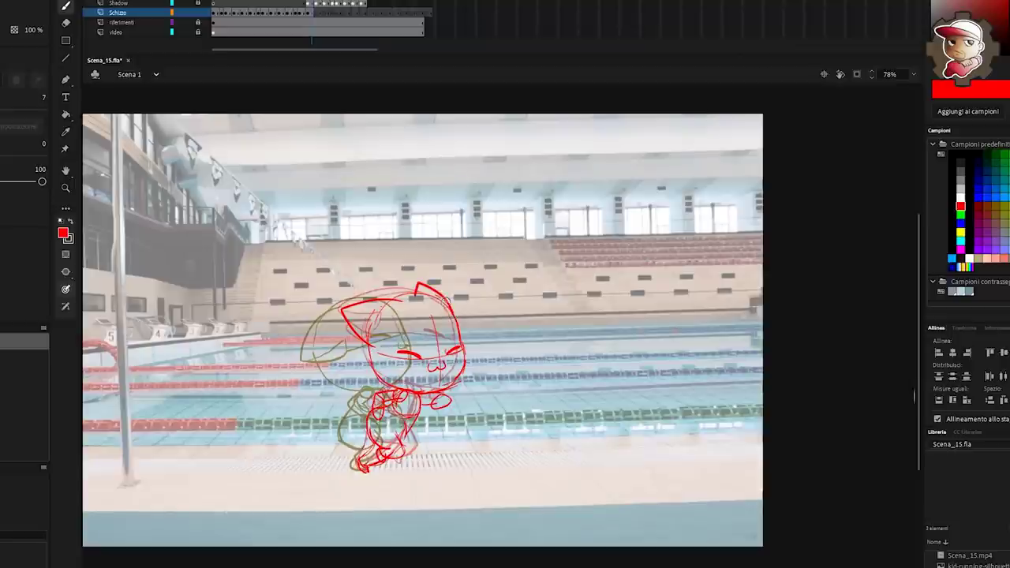
key("ctrl+z")
key("ctrl+z")
mouse_move(459, 322)
left_mouse_down()
mouse_move(450, 294)
mouse_move(425, 301)
left_mouse_up()
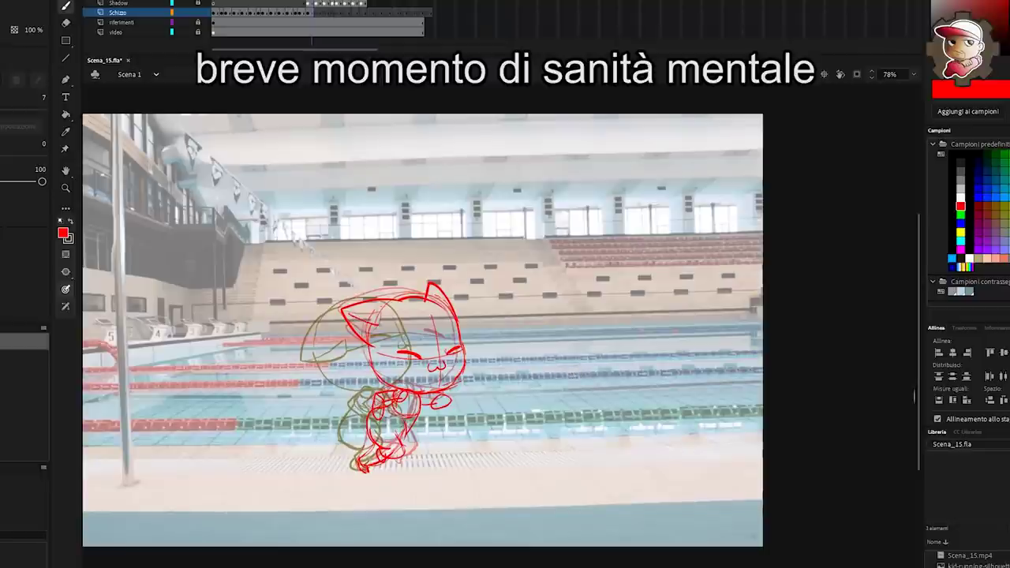
left_click_drag(379, 325, 371, 345)
On the next pose's frame, sketch the torso, hips and striding legs, with the front leg reaching diagonally across the poolside floor
key("period")
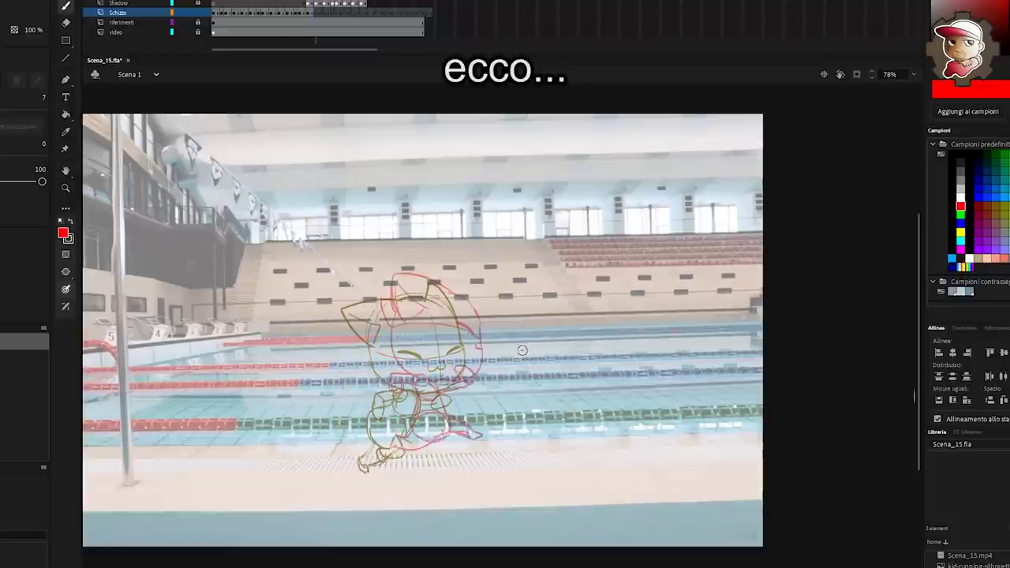
key("comma")
key("period")
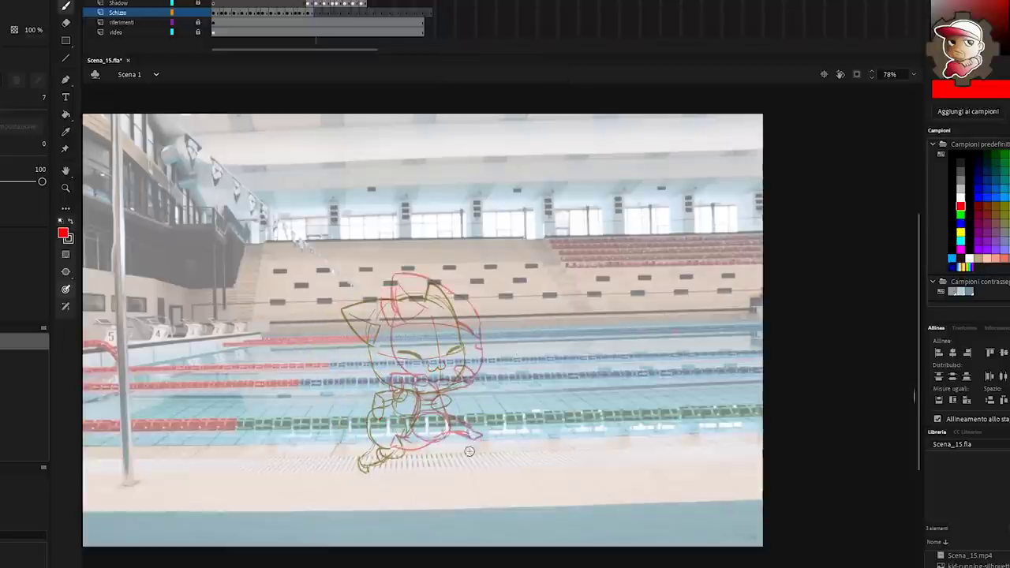
left_click_drag(392, 472, 449, 495)
key("ctrl+z")
left_click_drag(412, 447, 451, 446)
mouse_move(423, 395)
left_mouse_down()
mouse_move(458, 456)
mouse_move(412, 422)
mouse_move(412, 451)
mouse_move(440, 463)
mouse_move(449, 431)
left_mouse_up()
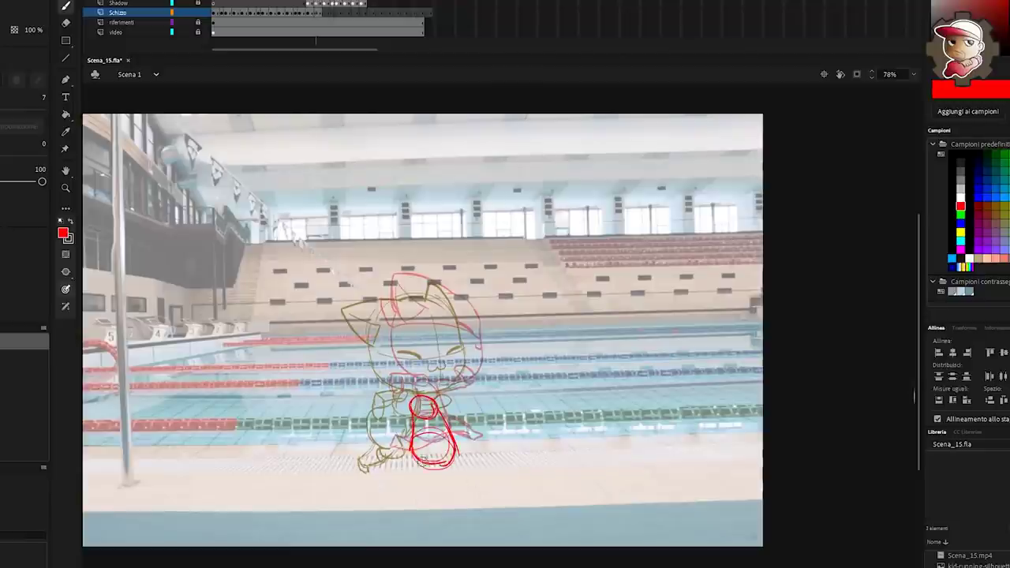
left_click_drag(429, 465, 459, 485)
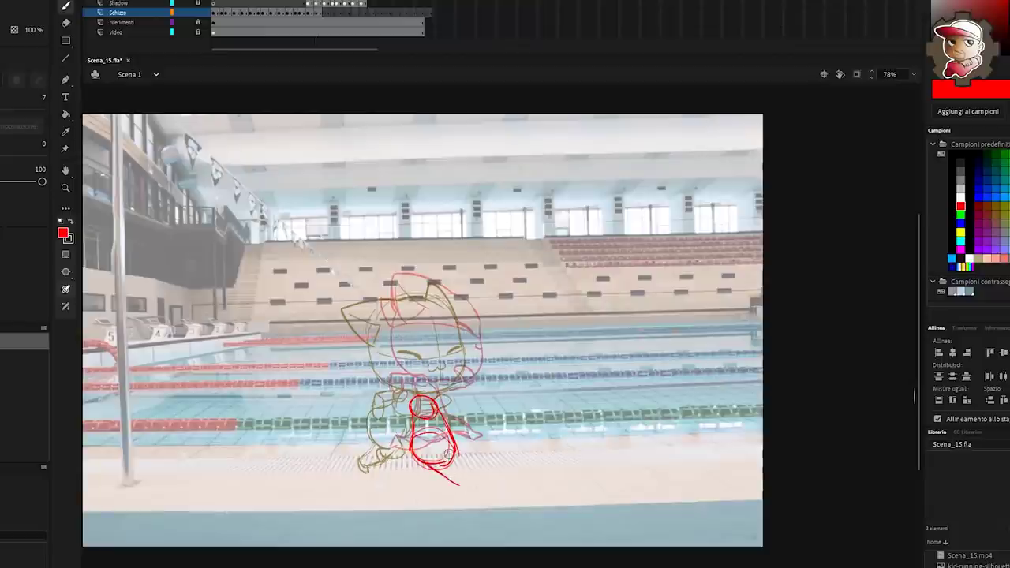
left_click_drag(446, 449, 472, 494)
mouse_move(428, 462)
left_mouse_down()
mouse_move(446, 476)
mouse_move(406, 469)
left_mouse_up()
left_click_drag(412, 450, 405, 469)
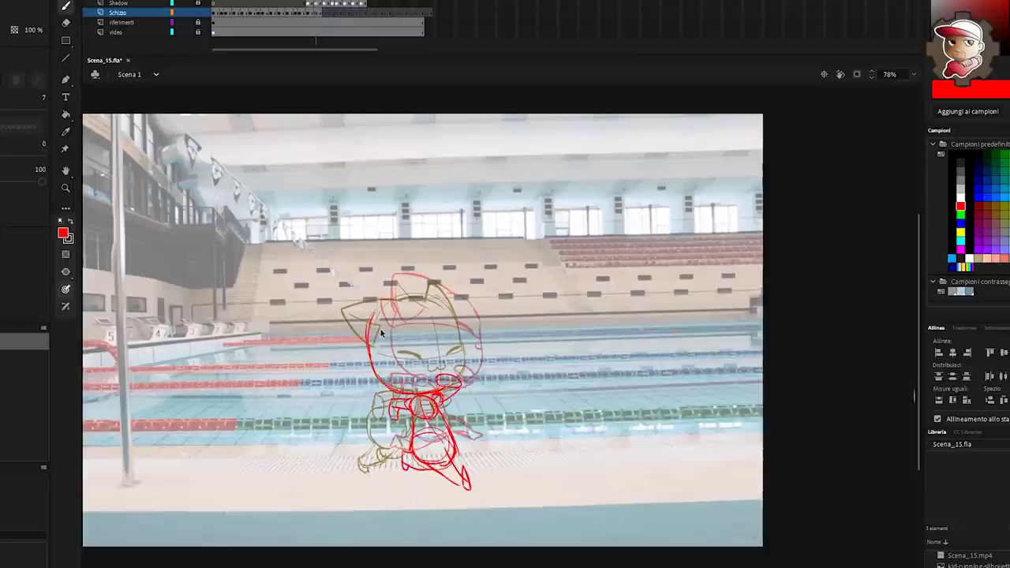
Sketch the second pose's round head with guide lines, closed eyes, a cat mouth and two pointed ears
mouse_move(369, 353)
left_mouse_down()
mouse_move(376, 317)
mouse_move(394, 304)
left_mouse_up()
key("ctrl+z")
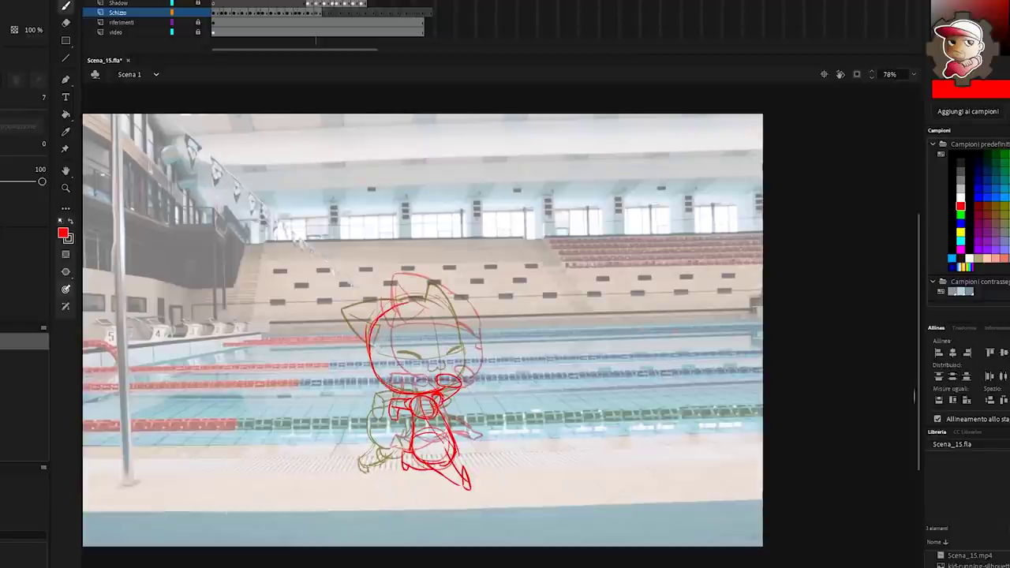
left_click_drag(410, 305, 431, 302)
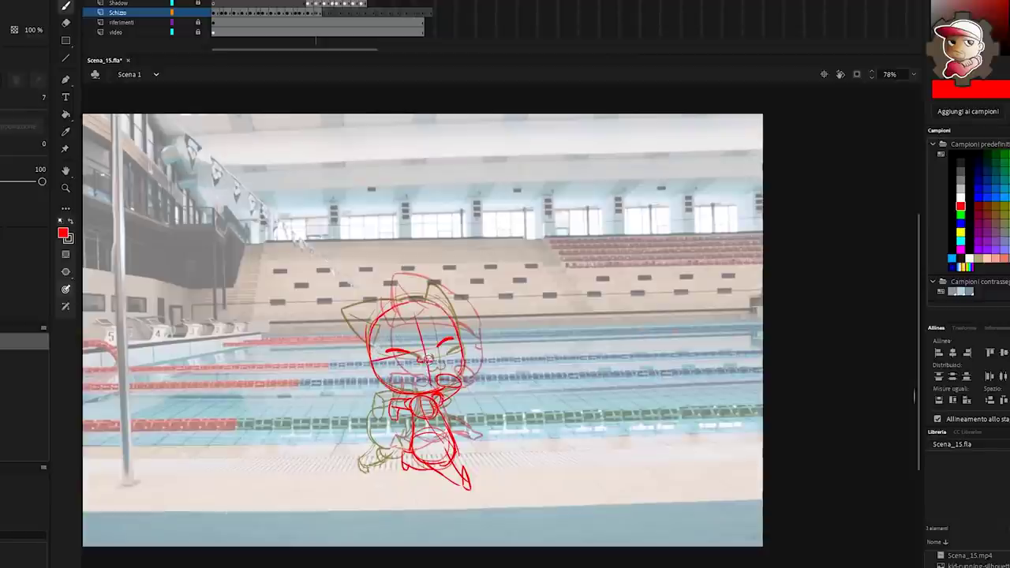
key("ctrl+z")
left_click_drag(417, 355, 428, 366)
mouse_move(401, 302)
left_mouse_down()
mouse_move(346, 311)
mouse_move(365, 352)
left_mouse_up()
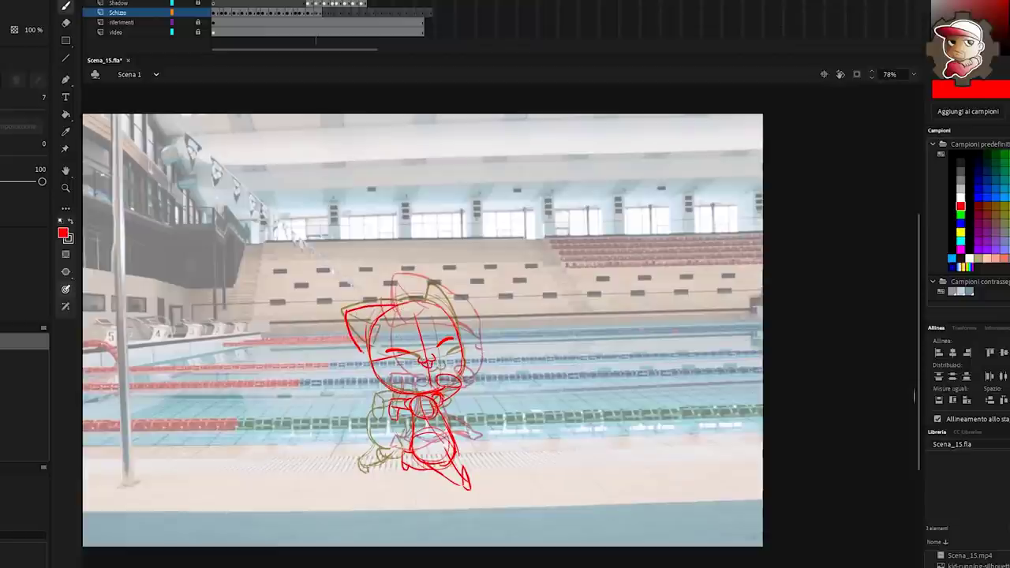
mouse_move(456, 320)
left_mouse_down()
mouse_move(432, 286)
mouse_move(415, 304)
left_mouse_up()
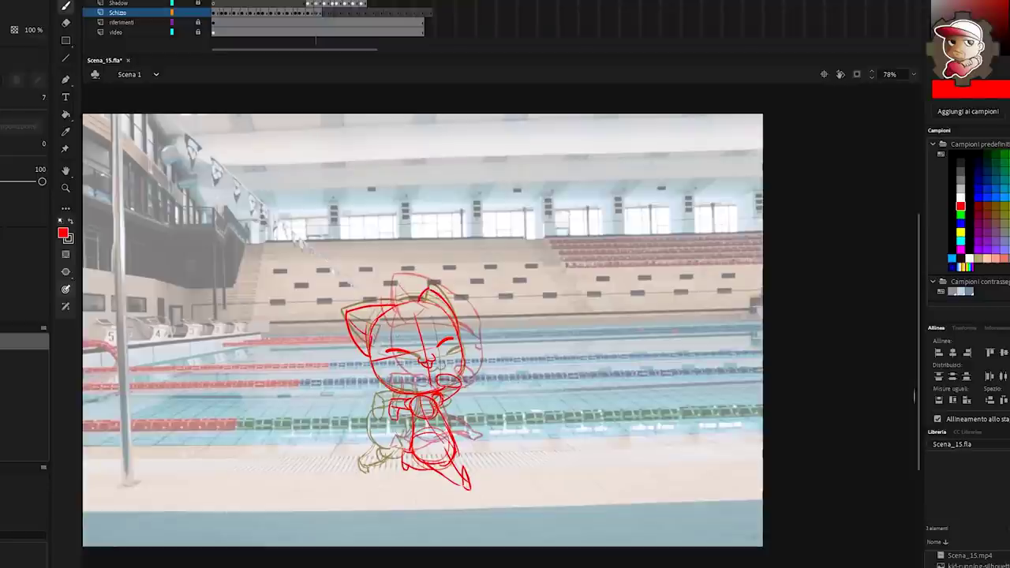
Select the whole second pose and shift it slightly forward along the run, comparing it with the preceding pose
key("l")
mouse_move(474, 504)
left_mouse_down()
mouse_move(296, 388)
mouse_move(465, 505)
left_mouse_up()
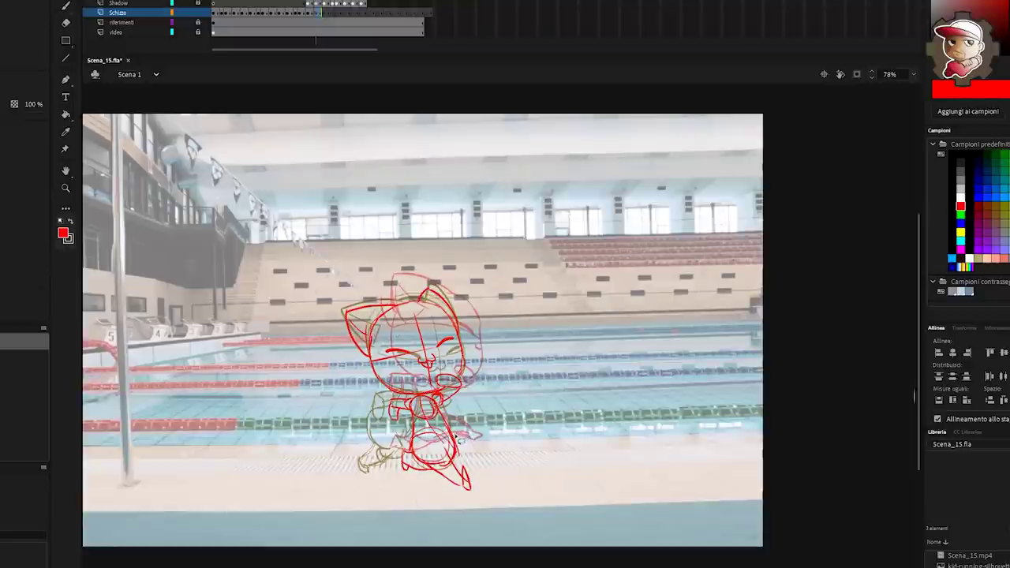
key("ctrl+a")
key("q")
key("comma")
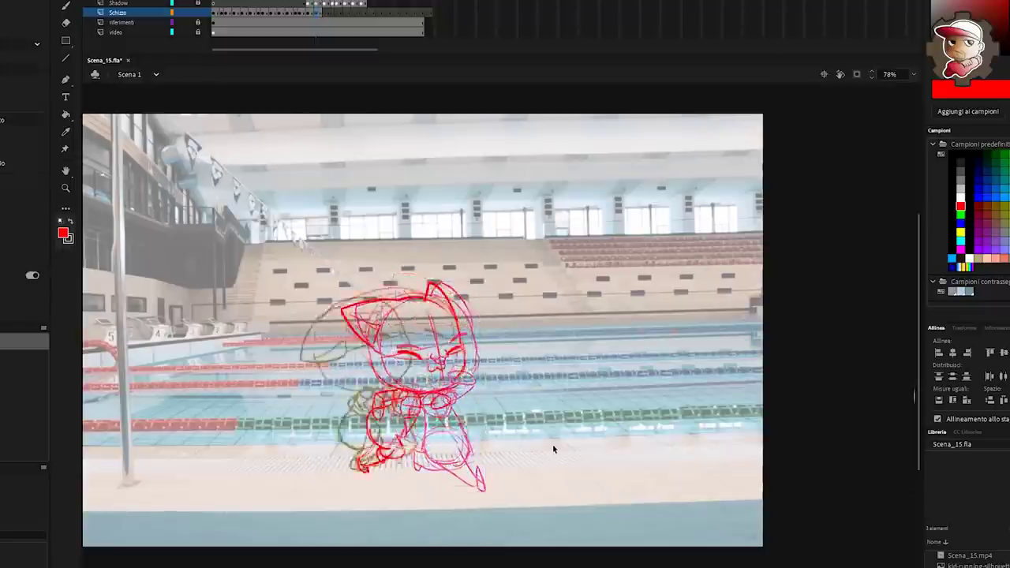
Sketch the complete third run pose on a new blank keyframe, with body, arms, smiling face and ears, and move it farther forward
key("period")
key("F7")
key("b")
mouse_move(430, 434)
left_mouse_down()
mouse_move(462, 457)
mouse_move(456, 505)
left_mouse_up()
left_click_drag(432, 397, 401, 407)
left_click_drag(433, 298, 476, 368)
left_click_drag(393, 347, 424, 343)
left_click_drag(377, 349, 406, 302)
left_click_drag(437, 298, 468, 323)
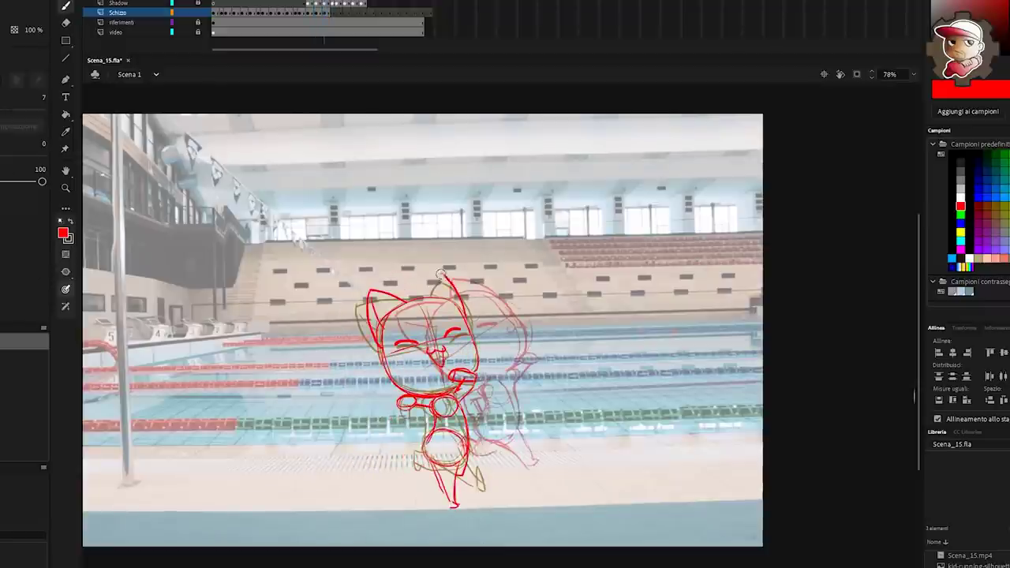
key("q")
left_click_drag(433, 379, 473, 385)
Add another blank keyframe and sketch the fourth pose's hips, chest and bent legs low on the poolside floor
key("F7")
key("b")
mouse_move(493, 495)
left_mouse_down()
mouse_move(472, 478)
mouse_move(497, 455)
mouse_move(486, 490)
left_mouse_up()
mouse_move(508, 439)
left_mouse_down()
mouse_move(517, 432)
mouse_move(497, 442)
mouse_move(520, 442)
mouse_move(486, 457)
mouse_move(518, 478)
mouse_move(502, 495)
mouse_move(474, 483)
mouse_move(502, 516)
mouse_move(507, 496)
mouse_move(491, 496)
mouse_move(513, 484)
left_mouse_up()
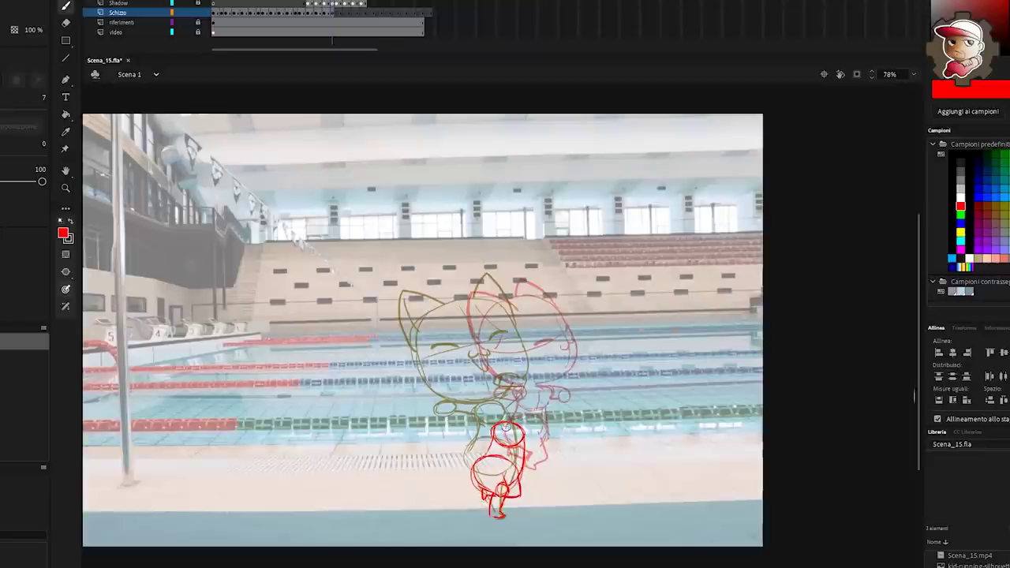
Redraw the fourth pose's arms, one folded back at the shoulder and the other bent forward beside the chest
mouse_move(494, 428)
left_mouse_down()
mouse_move(472, 421)
mouse_move(476, 442)
mouse_move(488, 432)
mouse_move(473, 429)
left_mouse_up()
key("ctrl+z")
key("ctrl+z")
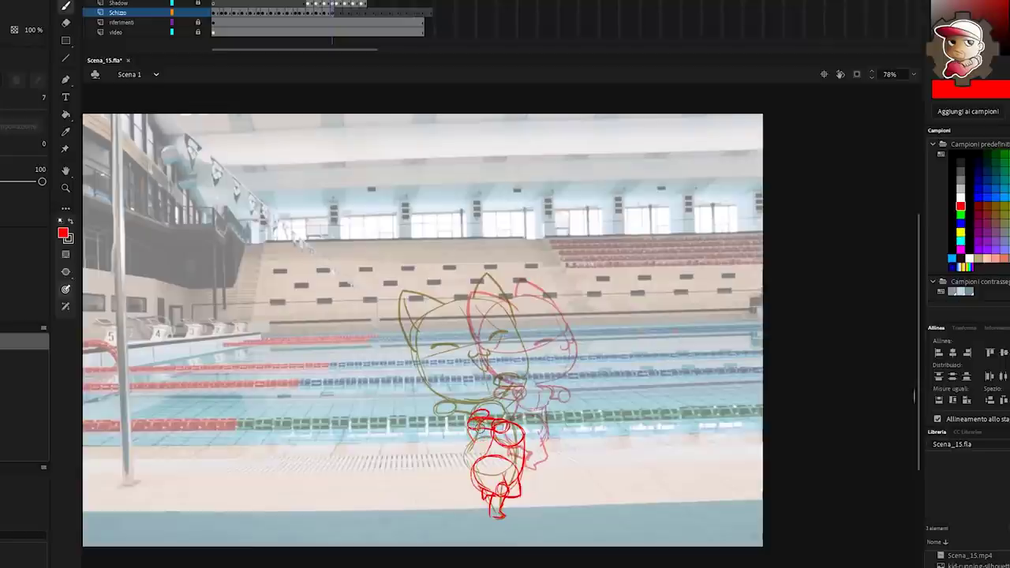
key("ctrl+z")
left_click_drag(471, 429, 543, 451)
left_click_drag(524, 433, 544, 454)
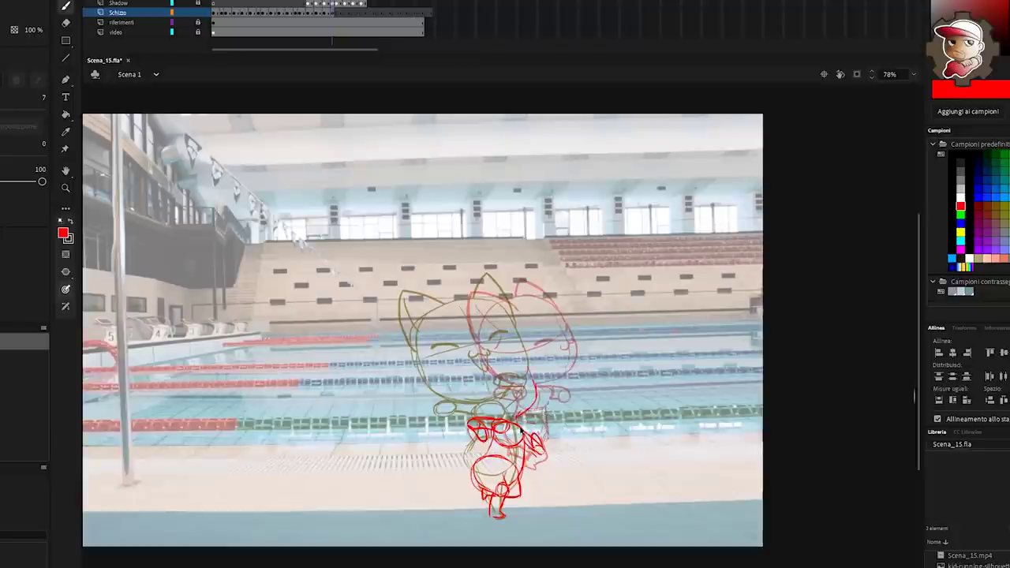
mouse_move(518, 424)
left_mouse_down()
mouse_move(545, 421)
mouse_move(560, 401)
mouse_move(516, 326)
left_mouse_up()
key("ctrl+z")
key("l")
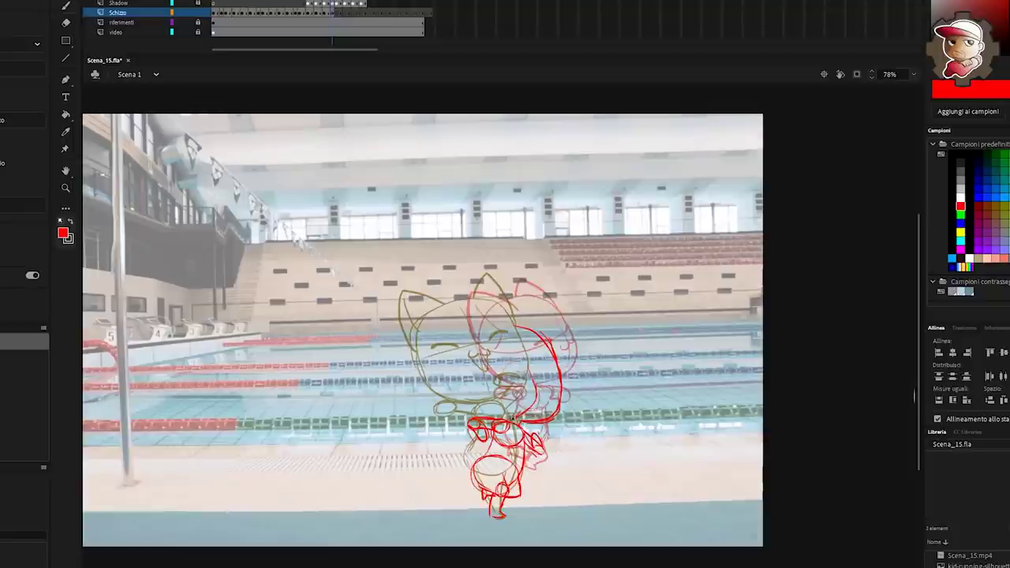
key("ctrl+z")
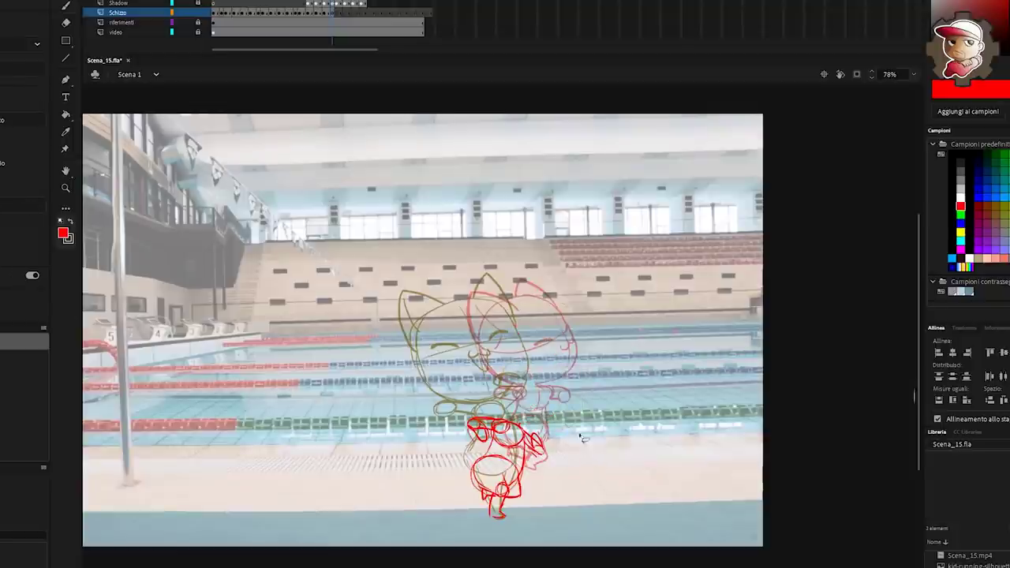
Sketch the fourth pose's large head turned in the running direction, with closed eyes, an open mouth and a pointed ear
key("b")
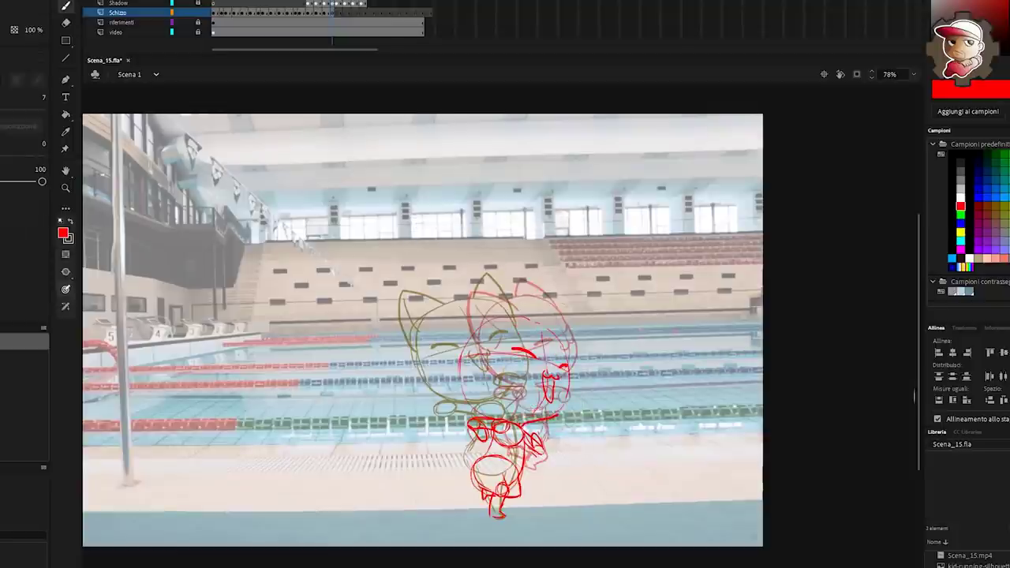
left_click_drag(568, 403, 569, 366)
left_click_drag(478, 410, 465, 353)
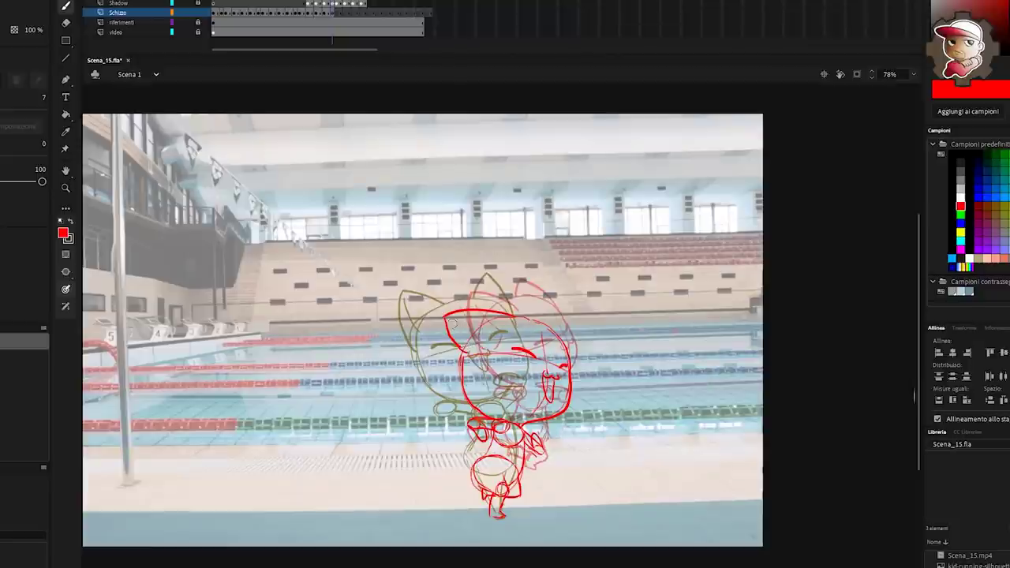
mouse_move(451, 321)
left_mouse_down()
mouse_move(491, 341)
mouse_move(478, 352)
left_mouse_up()
Select the whole fourth pose and nudge it slightly forward in the running direction
key("ctrl+a")
key("Right")
key("Right")
key("Right")
key("Right")
key("Right")
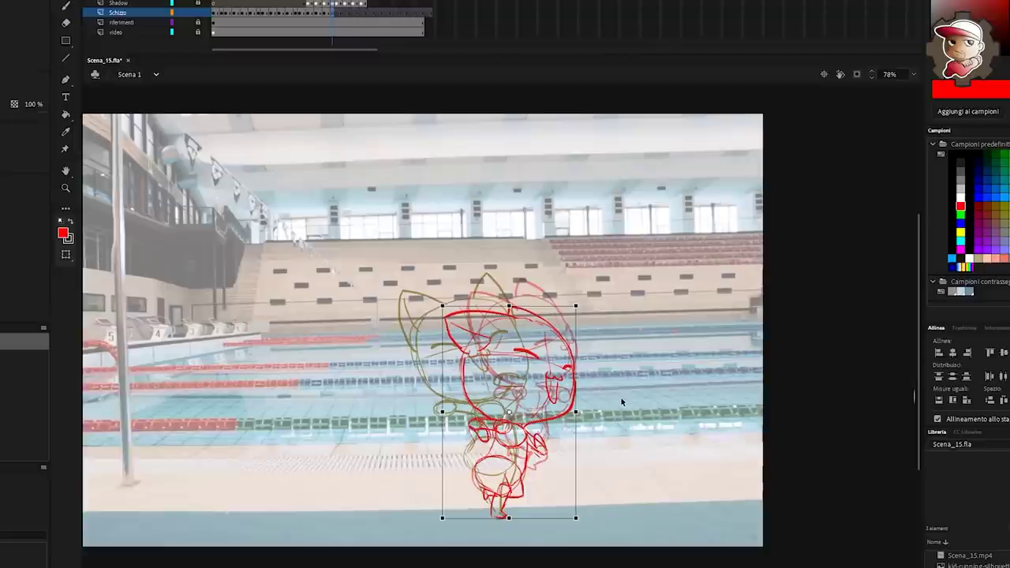
key("b")
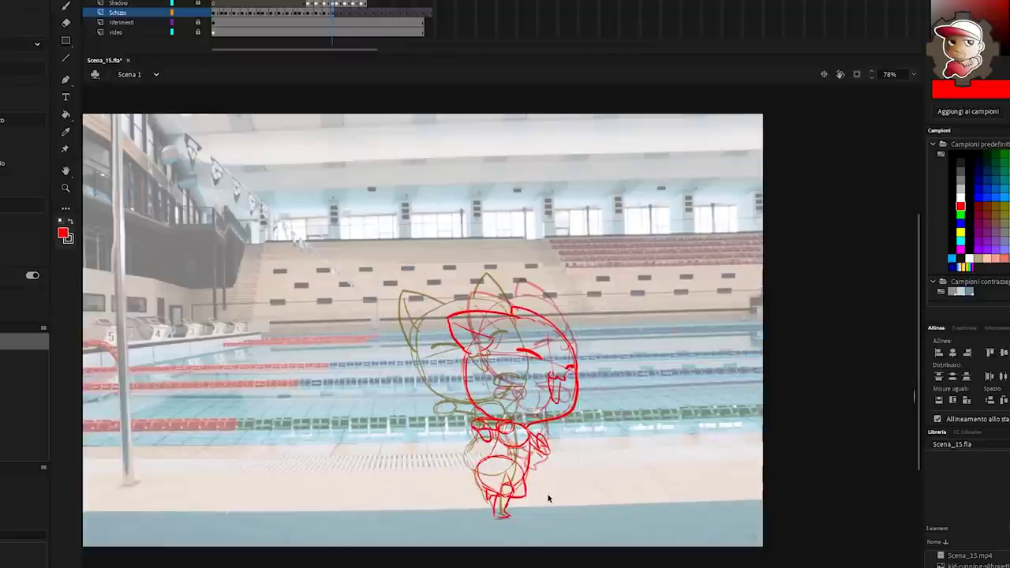
key("b")
left_click_drag(524, 515, 671, 446)
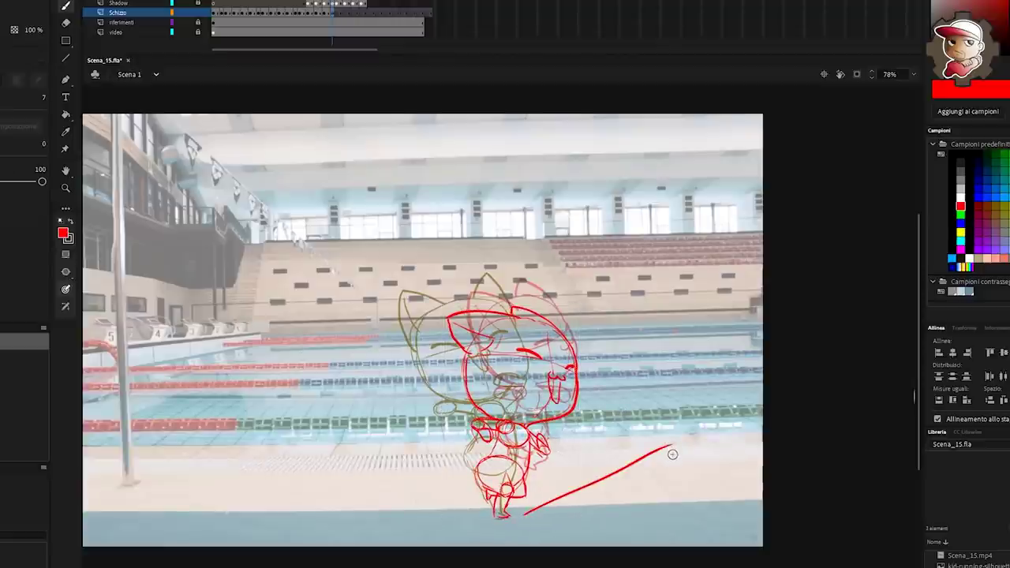
key("ctrl+z")
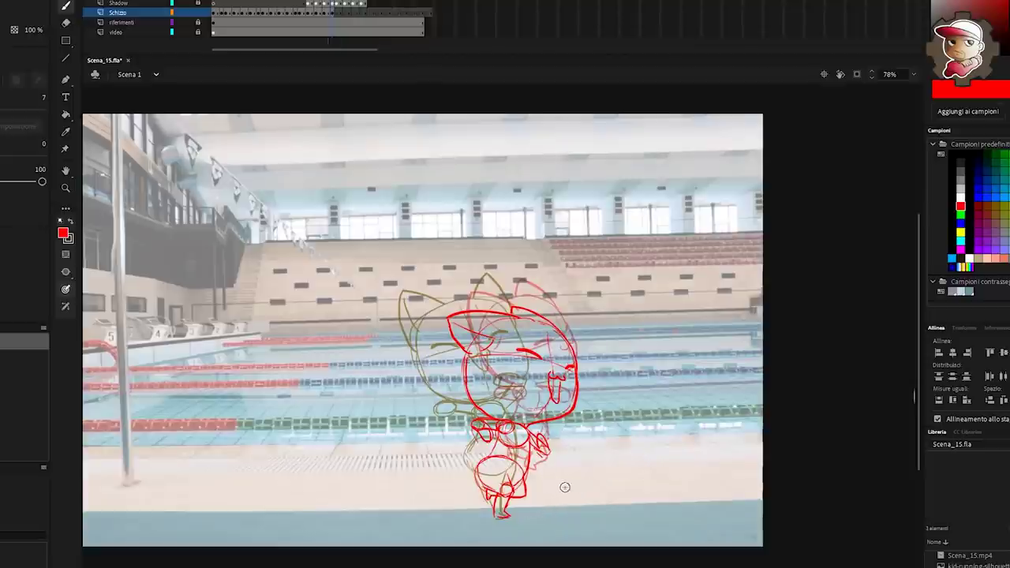
Play back the new run poses to check the motion, ending on the frame after the fourth pose
key("Return")
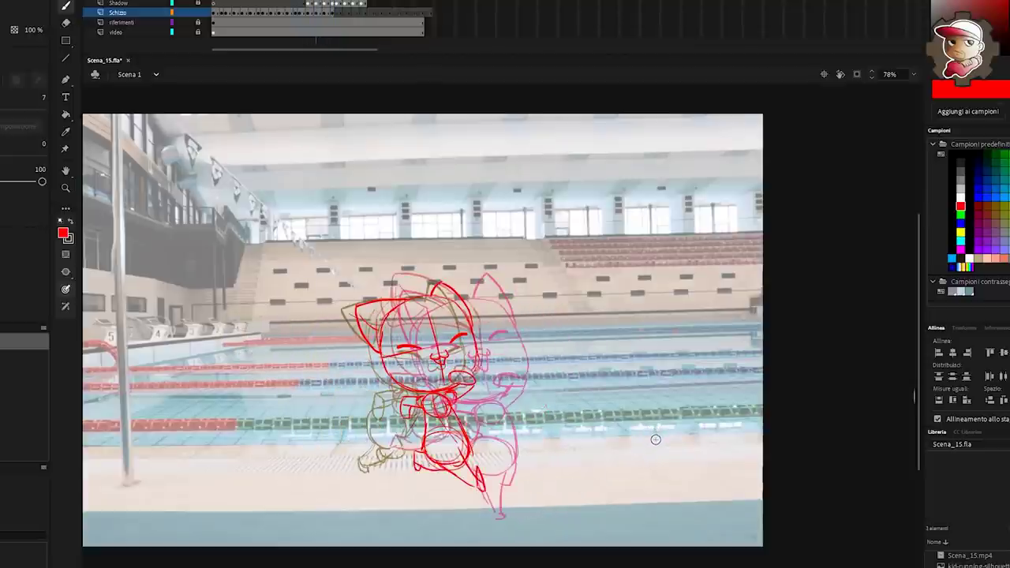
key(".")
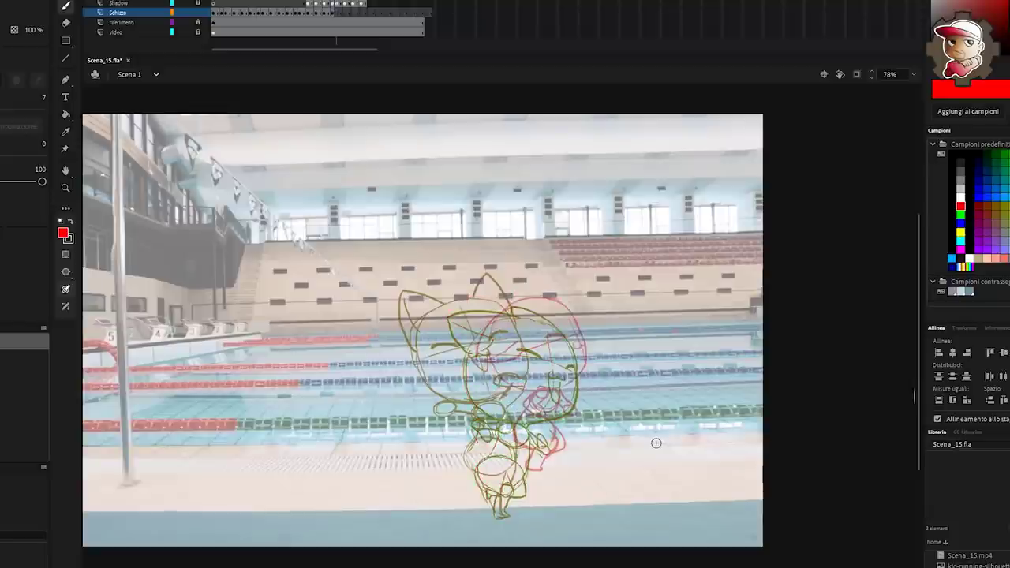
key(".")
key("Up")
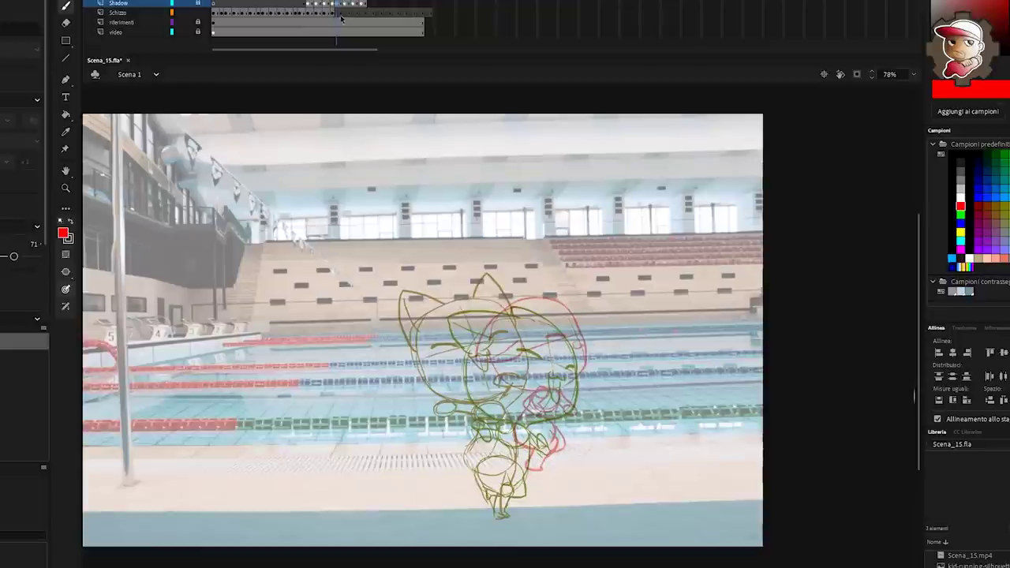
Add a keyframe on the Schizzo layer with a crouched run pose, and move, enlarge and skew it over the shadow pose
left_click(341, 14)
key("F6")
key("v")
left_click_drag(563, 391, 535, 439)
key("ctrl+a")
key("q")
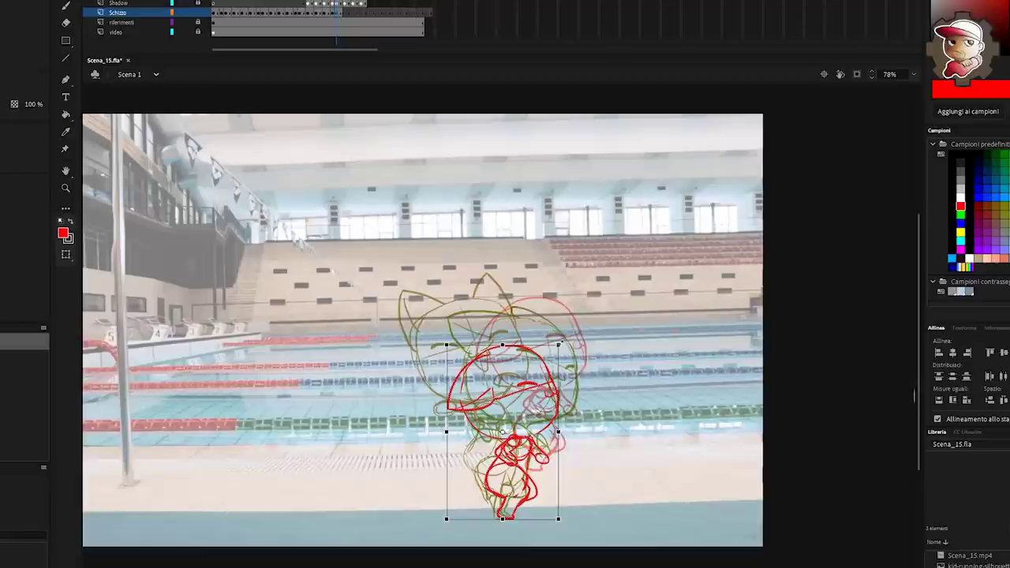
mouse_move(560, 344)
left_mouse_down()
mouse_move(593, 311)
mouse_move(567, 314)
mouse_move(580, 320)
left_mouse_up()
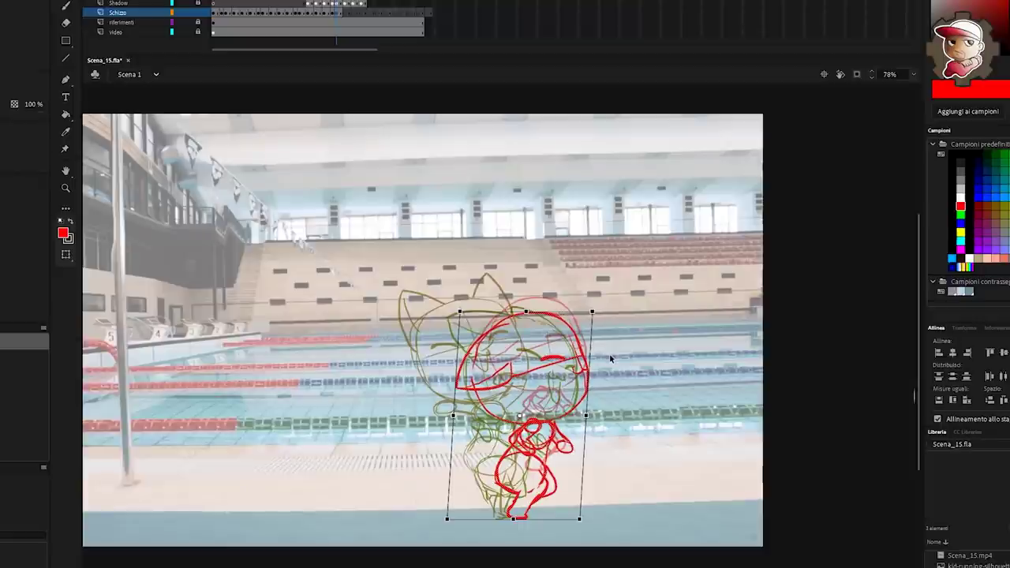
left_click(596, 374)
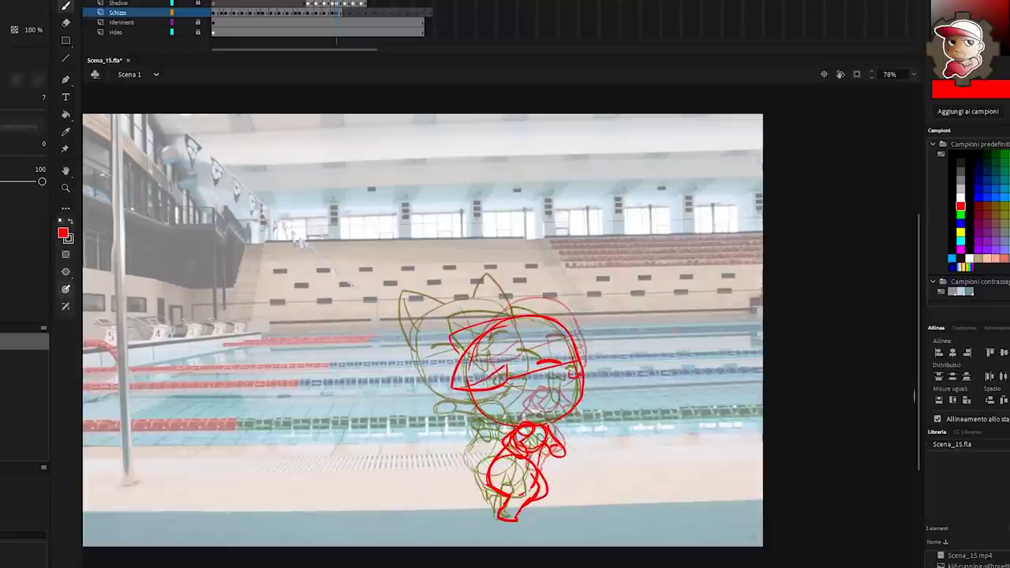
Sketch a swept-back far ear on top of the crouched pose's head
left_click_drag(570, 371, 582, 374)
key("ctrl+z")
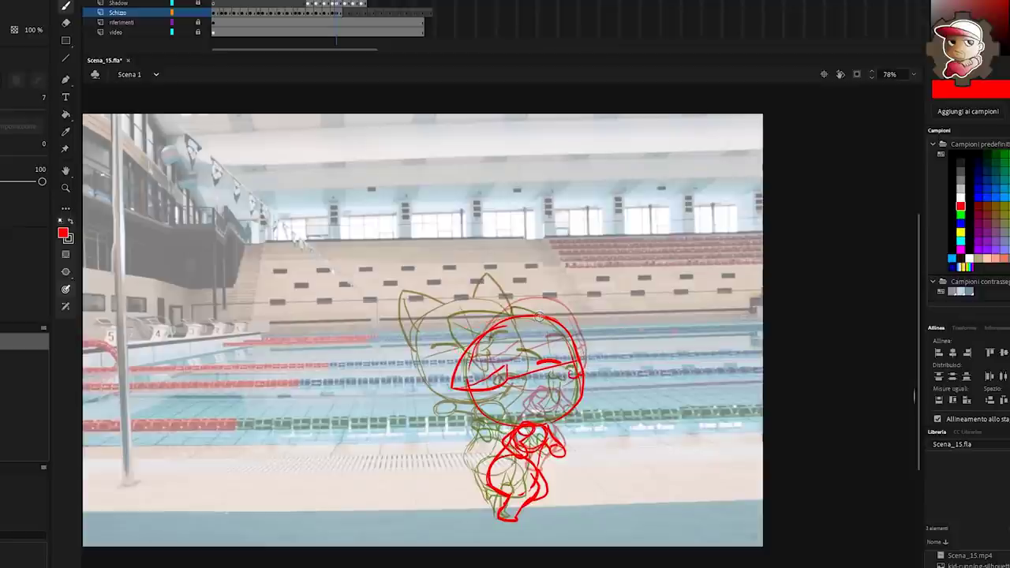
mouse_move(541, 317)
left_mouse_down()
mouse_move(478, 325)
mouse_move(474, 336)
left_mouse_up()
Copy the next Shadow pose in place onto the Schizzo layer, lower it to the ground line and enlarge it
key(".")
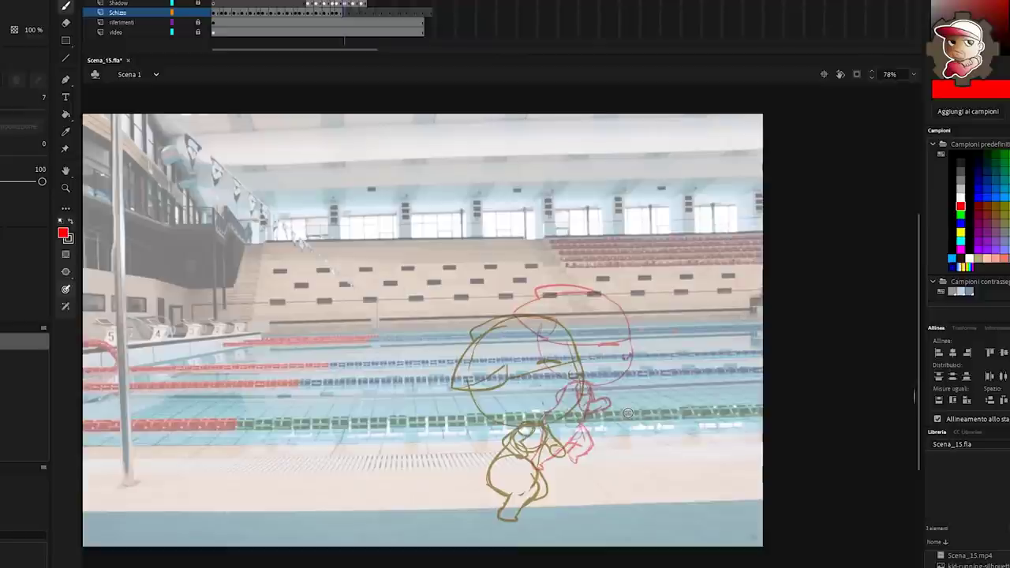
left_click(344, 4)
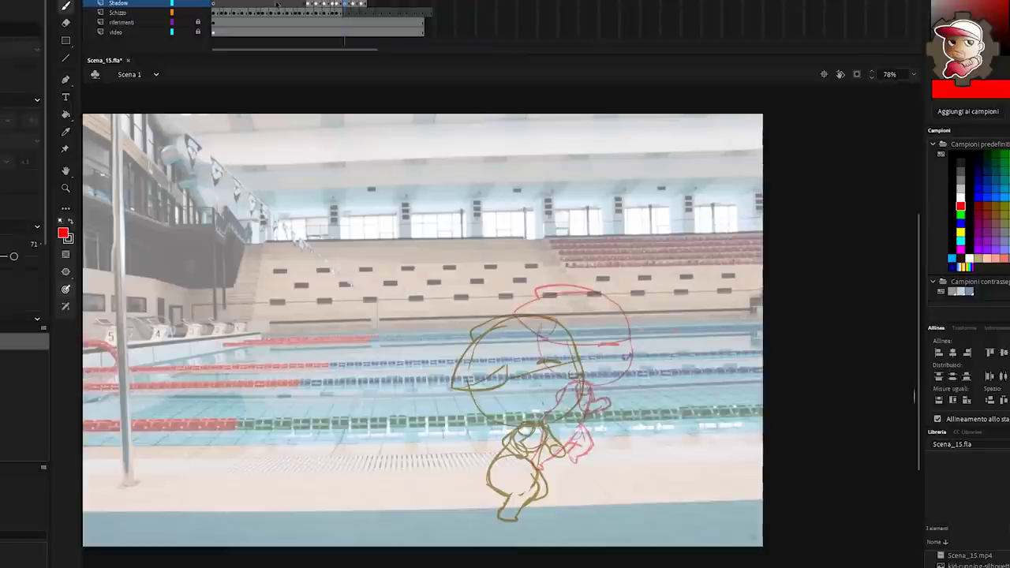
left_click(198, 5)
left_click(345, 14)
key("ctrl+shift+v")
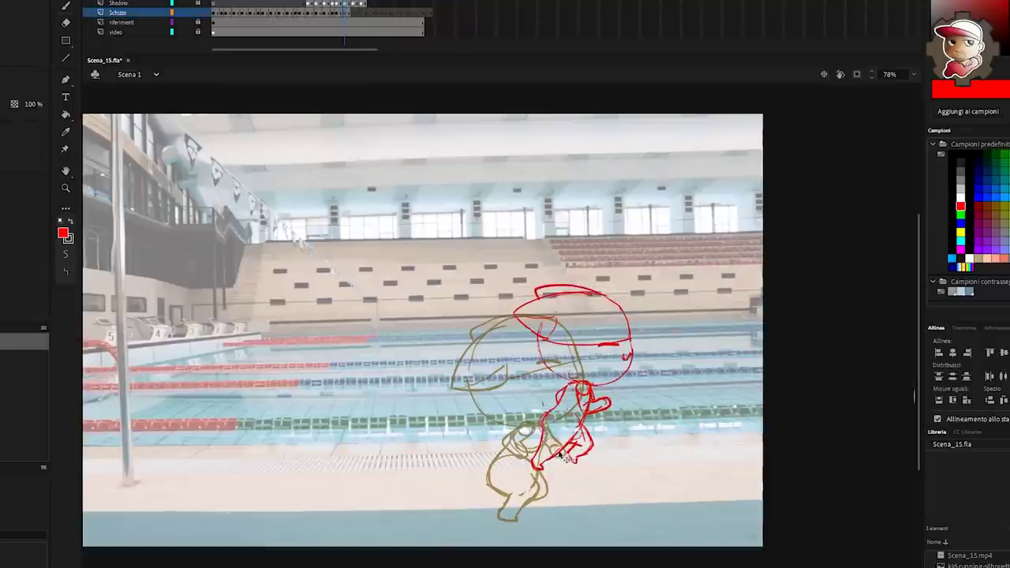
left_click_drag(559, 455, 535, 507)
key("q")
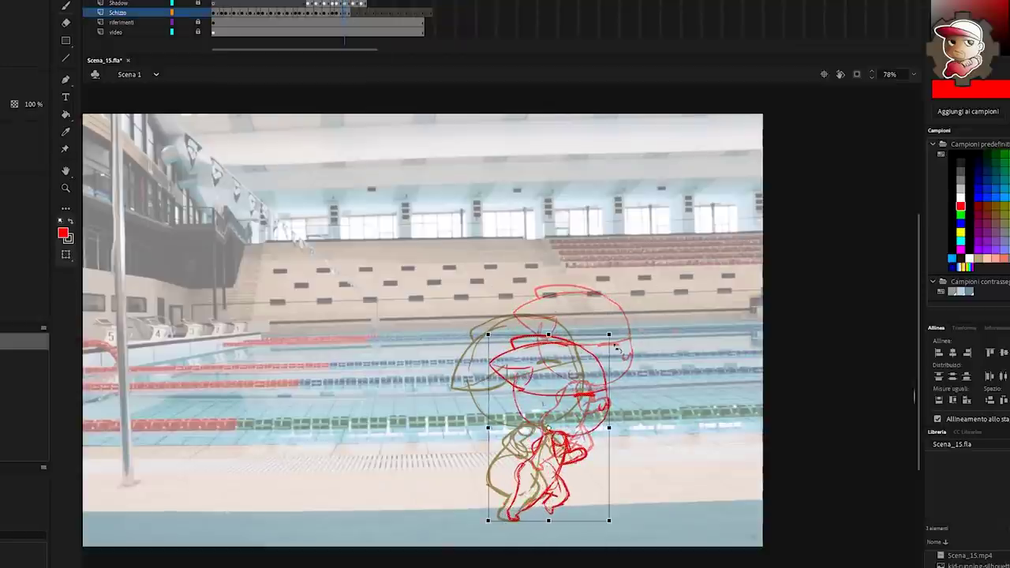
left_click_drag(611, 336, 652, 300)
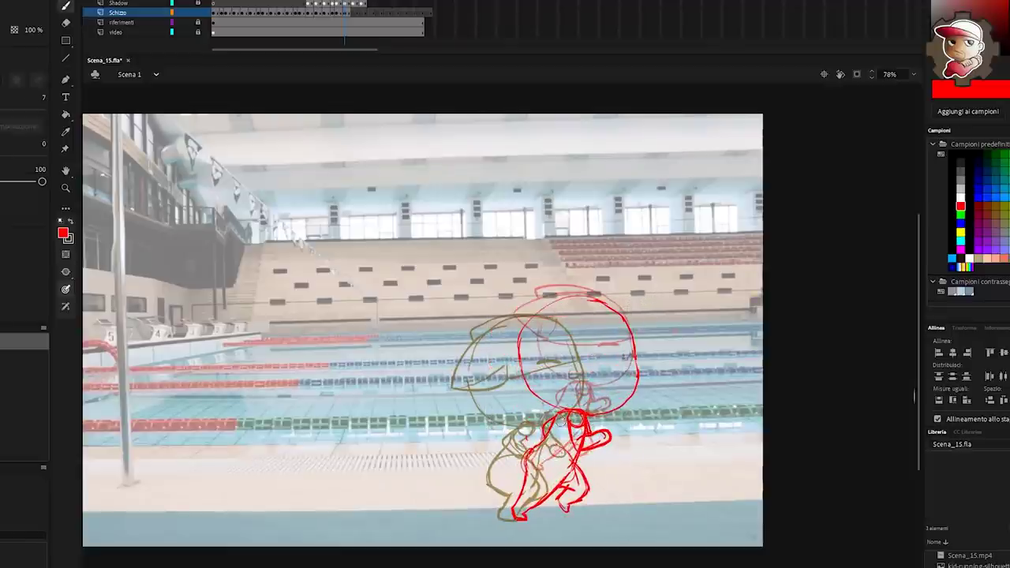
Redraw the striding pose's head with a lower curved face line and two pointed ears swept backward
mouse_move(638, 360)
left_mouse_down()
mouse_move(614, 351)
mouse_move(522, 363)
left_mouse_up()
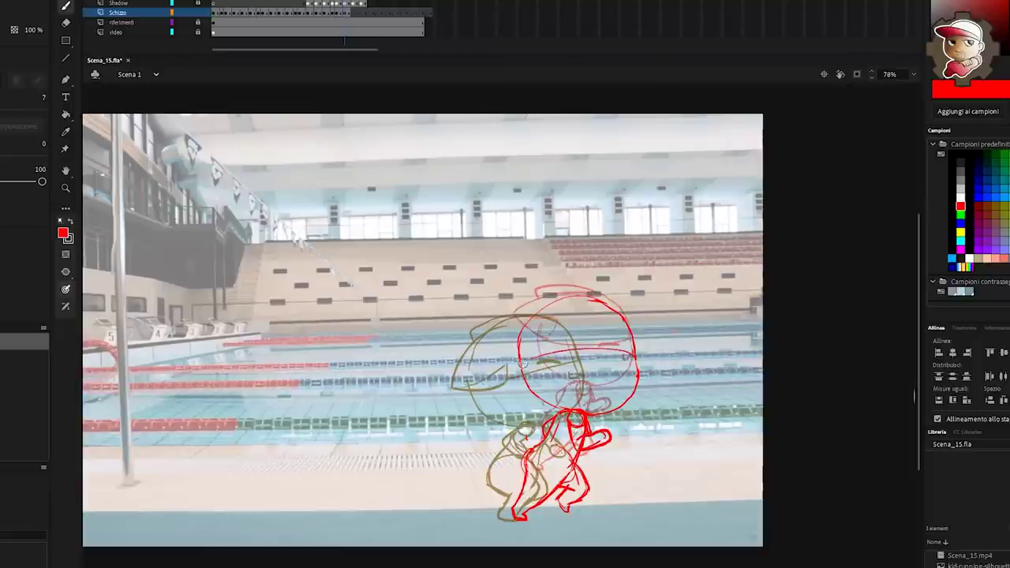
key("ctrl+z")
mouse_move(636, 351)
left_mouse_down()
mouse_move(609, 367)
mouse_move(540, 373)
left_mouse_up()
left_click_drag(598, 297, 568, 352)
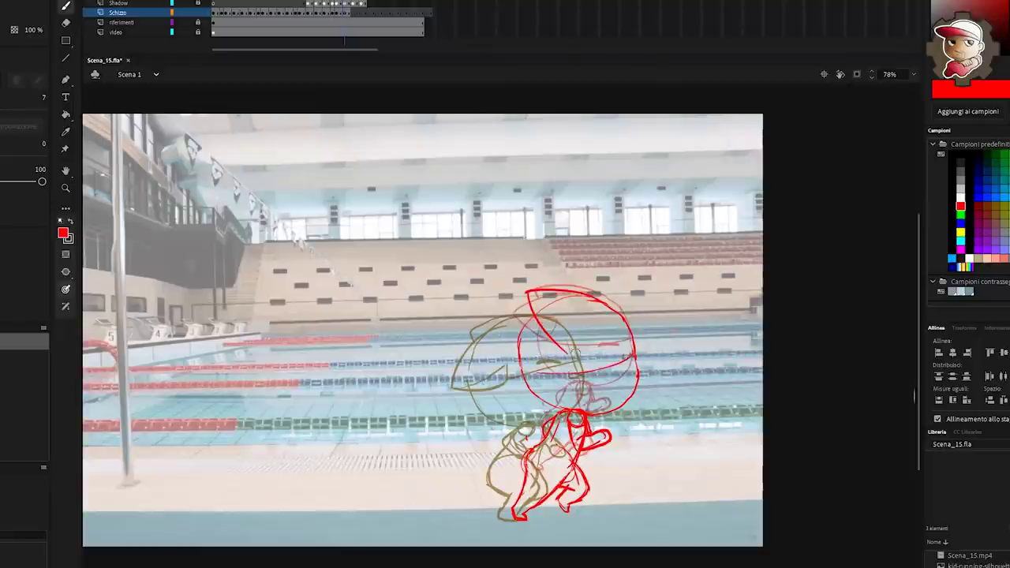
mouse_move(532, 303)
left_mouse_down()
mouse_move(535, 320)
mouse_move(500, 314)
mouse_move(505, 364)
mouse_move(527, 361)
left_mouse_up()
left_click_drag(600, 495, 644, 460)
key("ctrl+z")
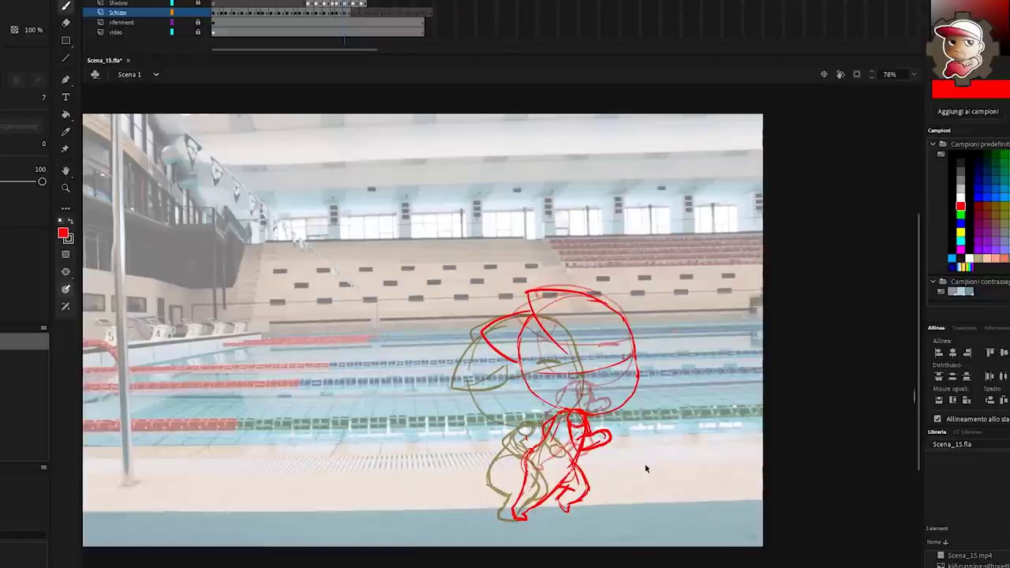
Select the whole striding pose and nudge it slightly upward
key("q")
key("ctrl+a")
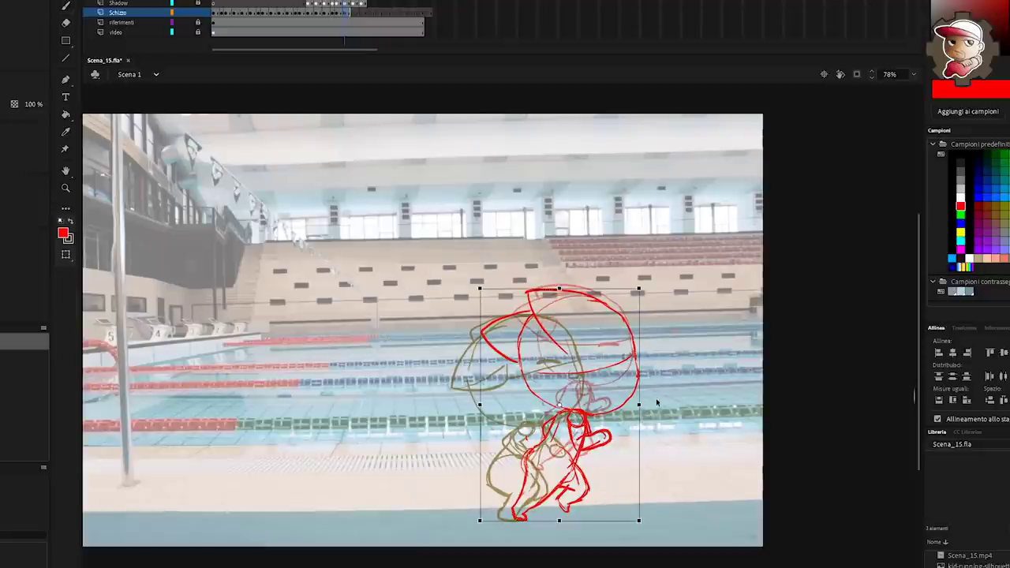
left_click(673, 408)
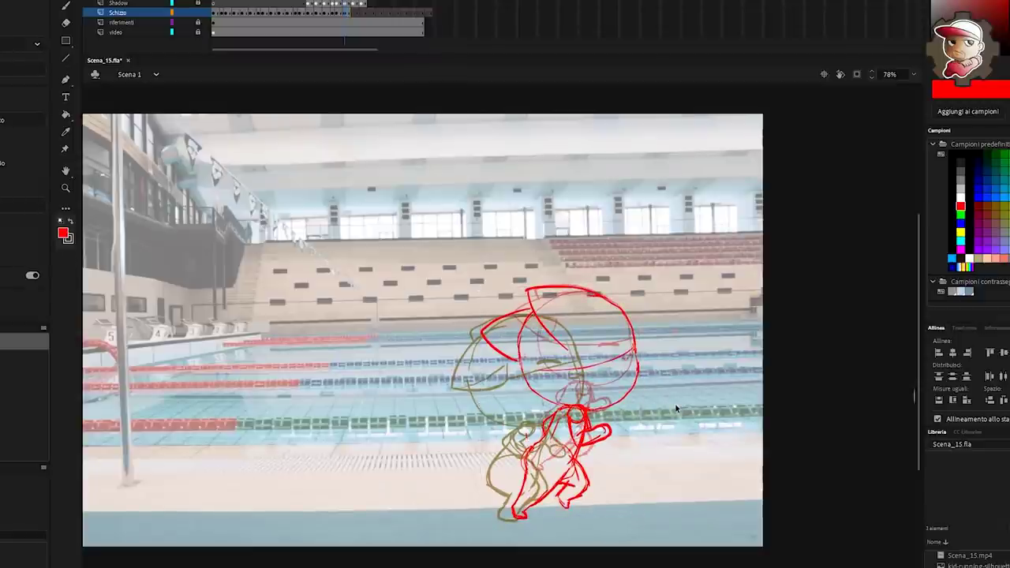
Copy the following leaping Shadow pose in place onto the Schizzo layer, then enlarge it and shift it forward
left_click(353, 4)
left_click(198, 3)
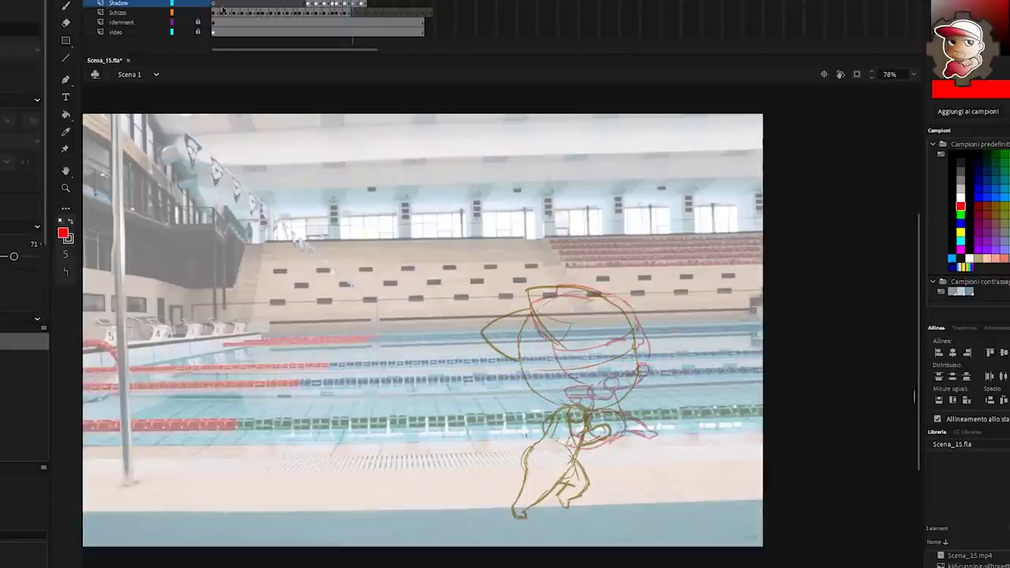
left_click(198, 4)
left_click(353, 13)
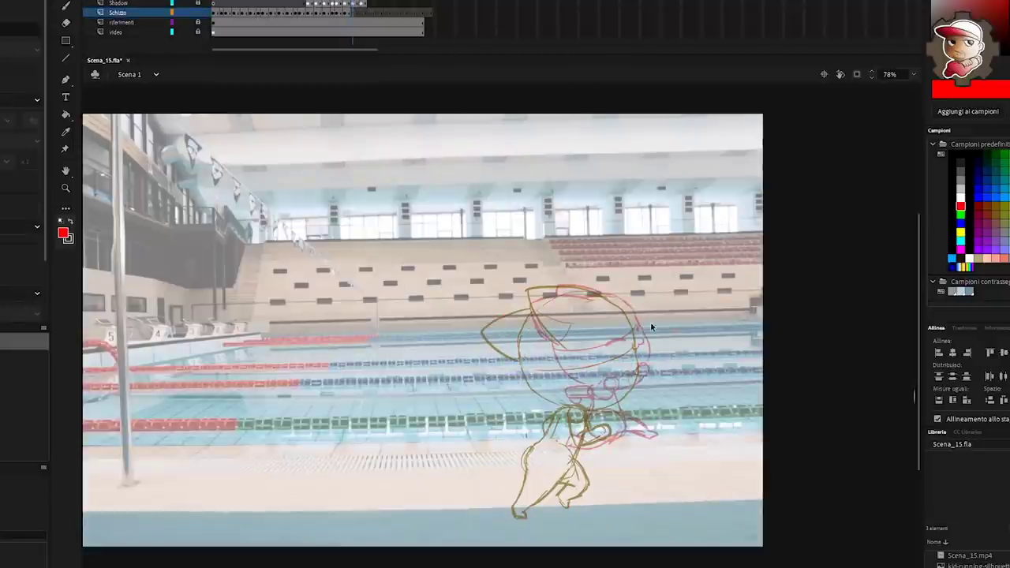
key("ctrl+shift+v")
left_click_drag(626, 415, 616, 453)
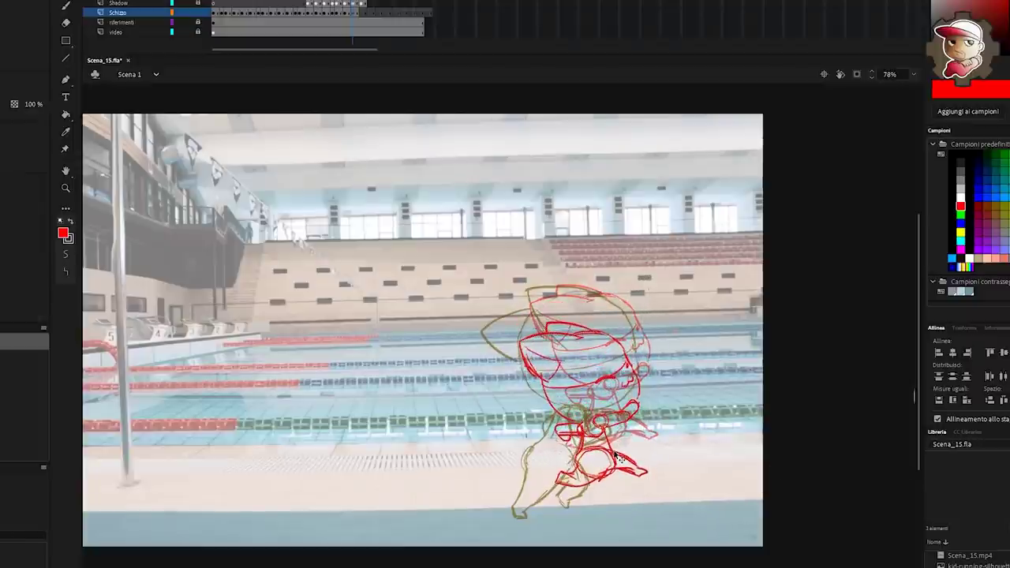
key("q")
left_click_drag(648, 322, 666, 296)
left_click_drag(601, 395, 619, 382)
key("b")
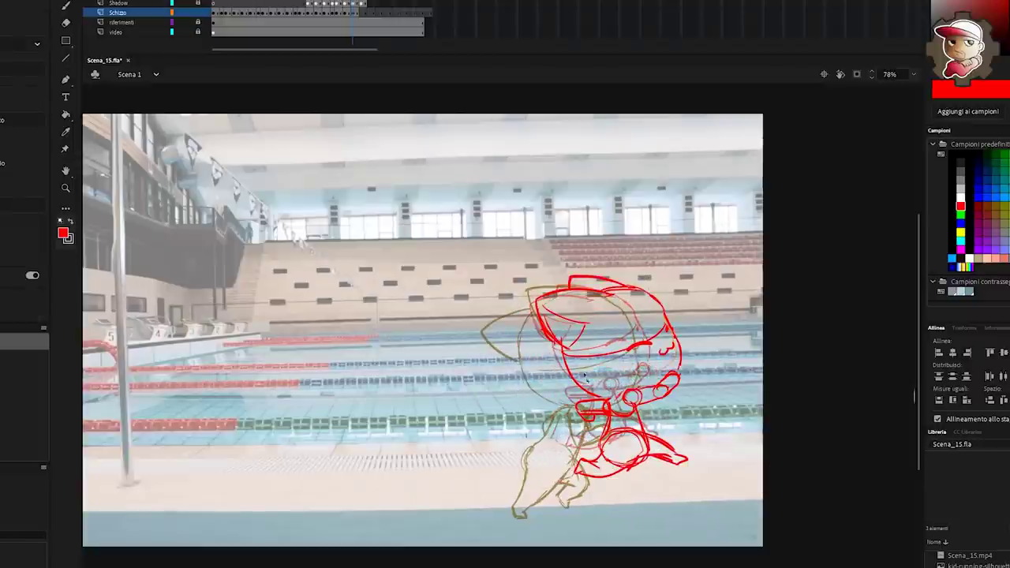
Remove the ears and facial lines from the leaping pose's head
key("ctrl+z")
key("ctrl+z")
key("ctrl+z")
key("ctrl+z")
key("ctrl+z")
key("ctrl+z")
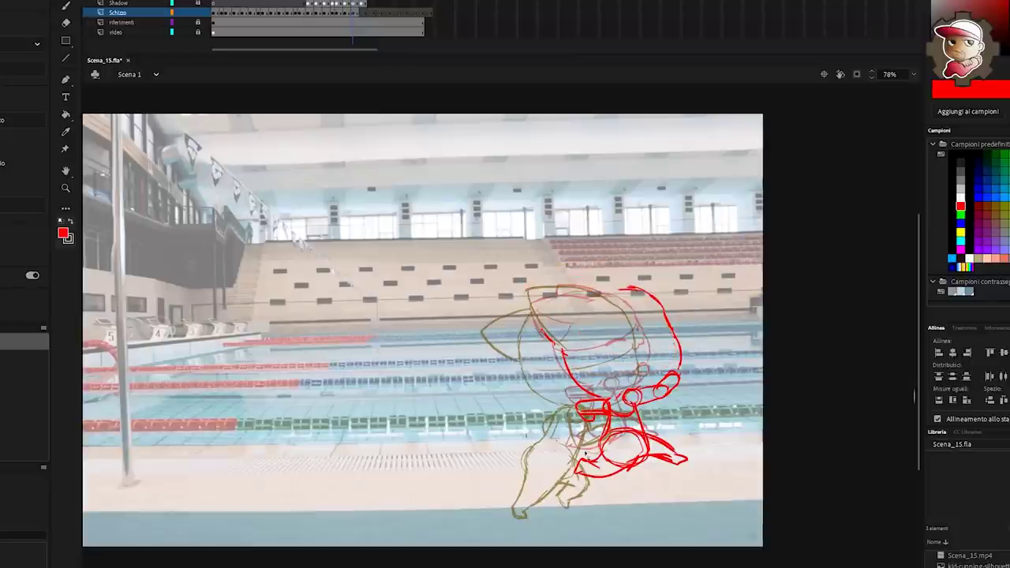
Move the leaping pose's rear leg slightly forward, redraw the belly outline and sketch two swept-back ears
key("v")
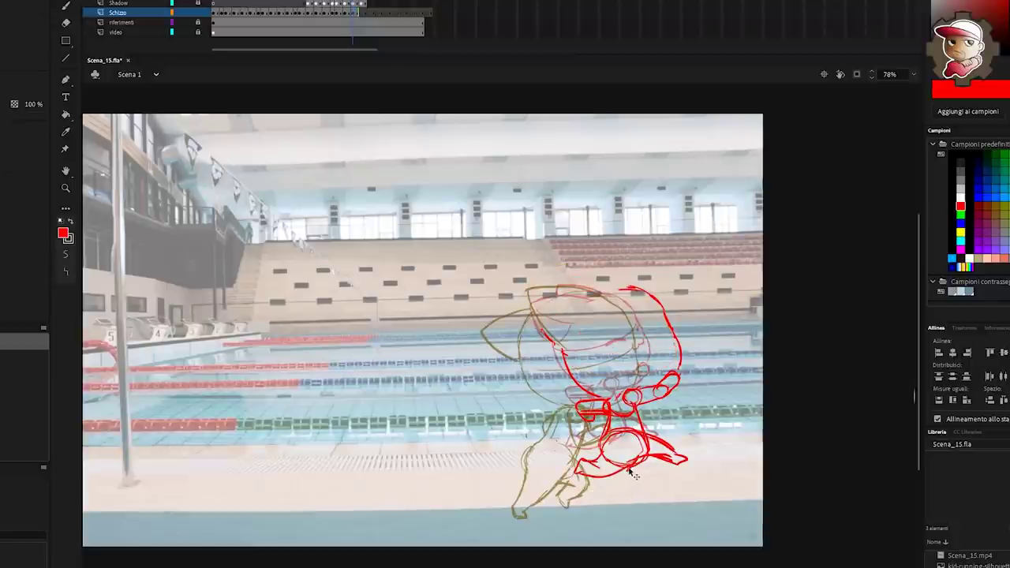
mouse_move(629, 473)
left_mouse_down()
mouse_move(649, 468)
mouse_move(644, 478)
left_mouse_up()
left_click(674, 492)
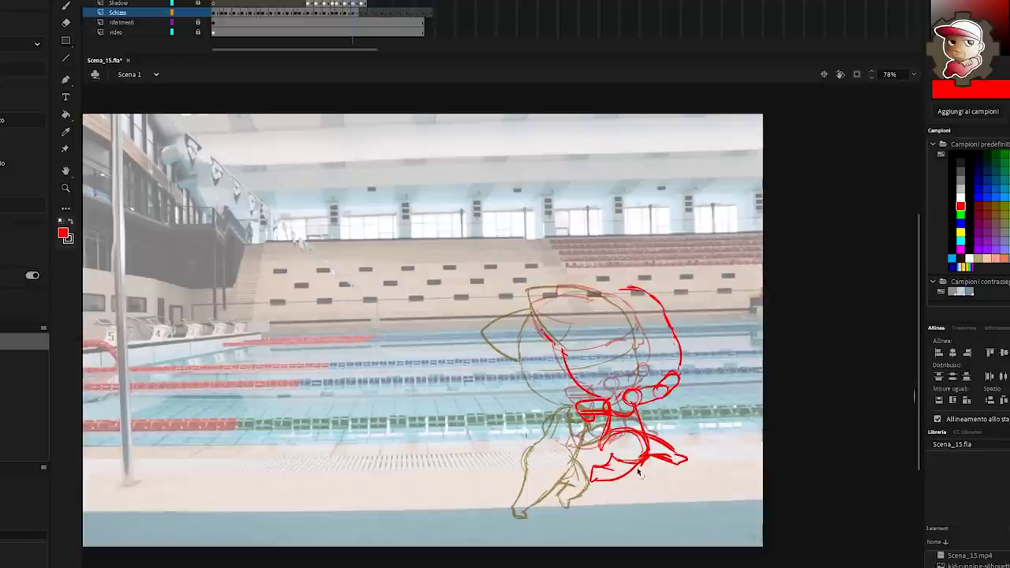
key("b")
left_click_drag(605, 435, 609, 457)
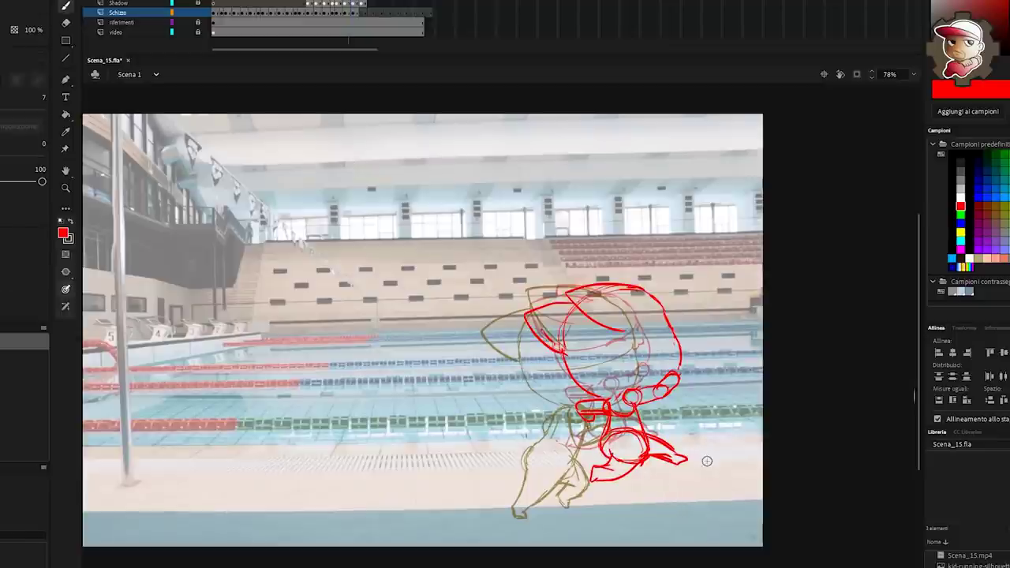
Step back and forth between the striding and leaping poses to check the motion
key("comma")
key("comma")
key("period")
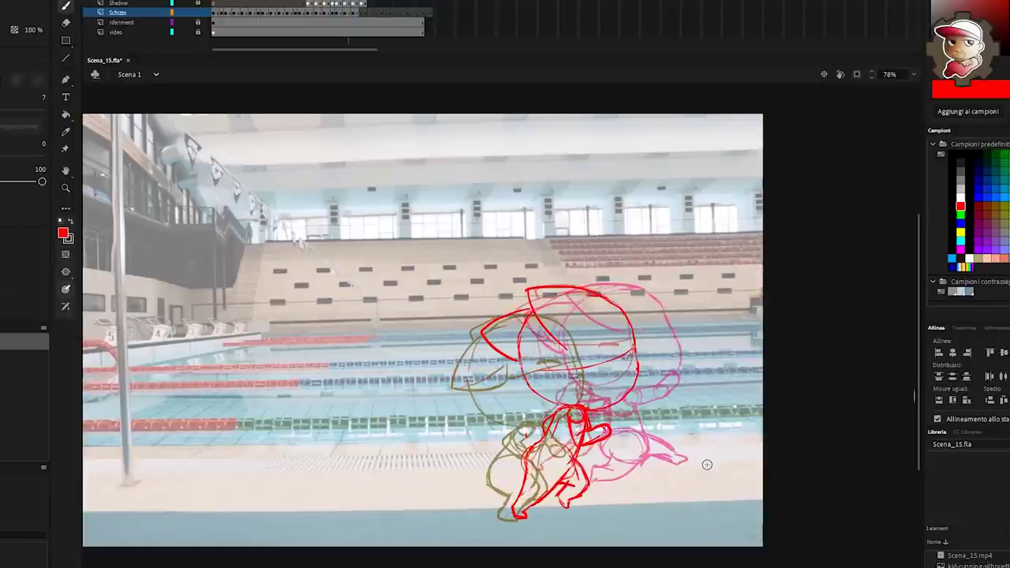
key("period")
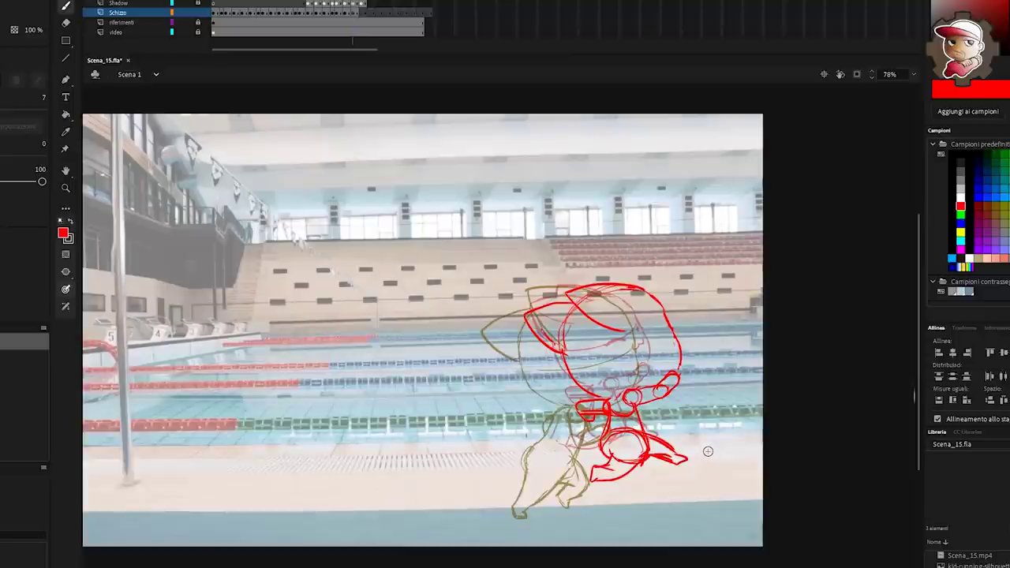
key("period")
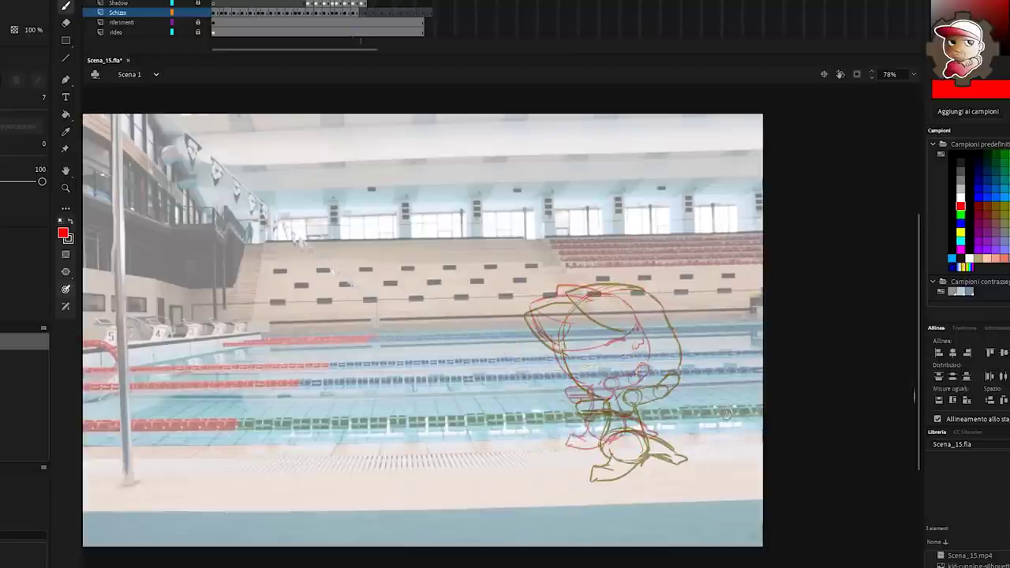
key("comma")
key("period")
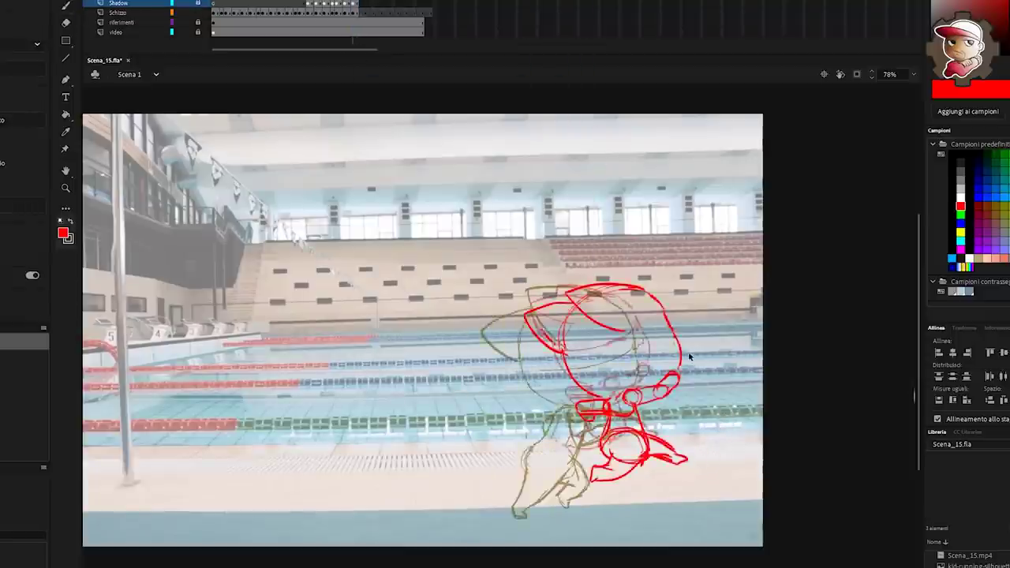
Place a copy of the earlier outstretched-leg run pose on the next Schizzo frame, ahead of the leaping pose, and adjust its size
key("Return")
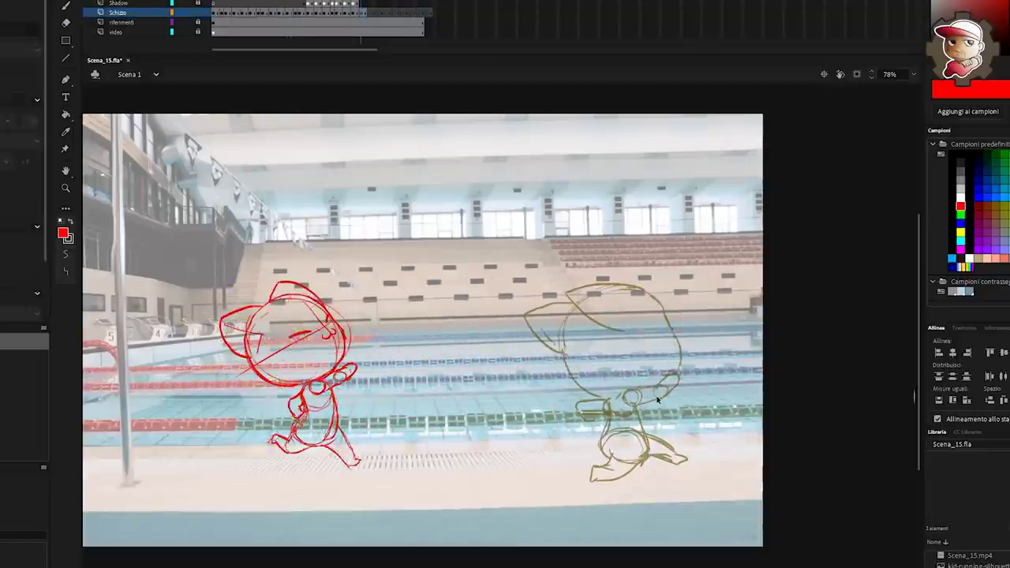
left_click_drag(294, 347, 647, 355)
key("q")
left_click_drag(567, 282, 568, 287)
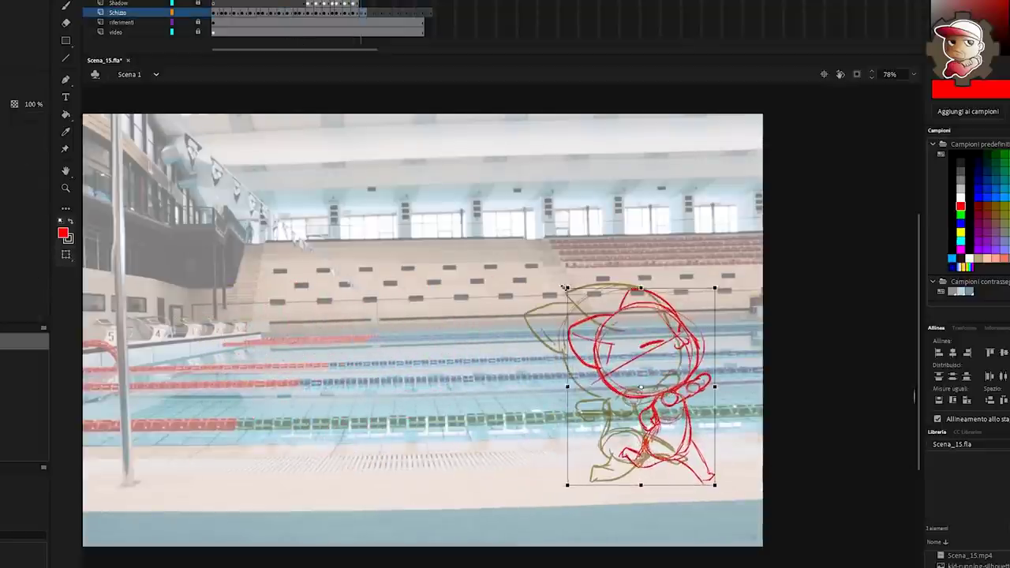
Step back through the earlier run frames to compare them with the newly placed pose
key("v")
key("comma")
key("comma")
key("comma")
key("comma")
key("comma")
key("comma")
key("comma")
key("comma")
key("comma")
key("comma")
key("comma")
key("comma")
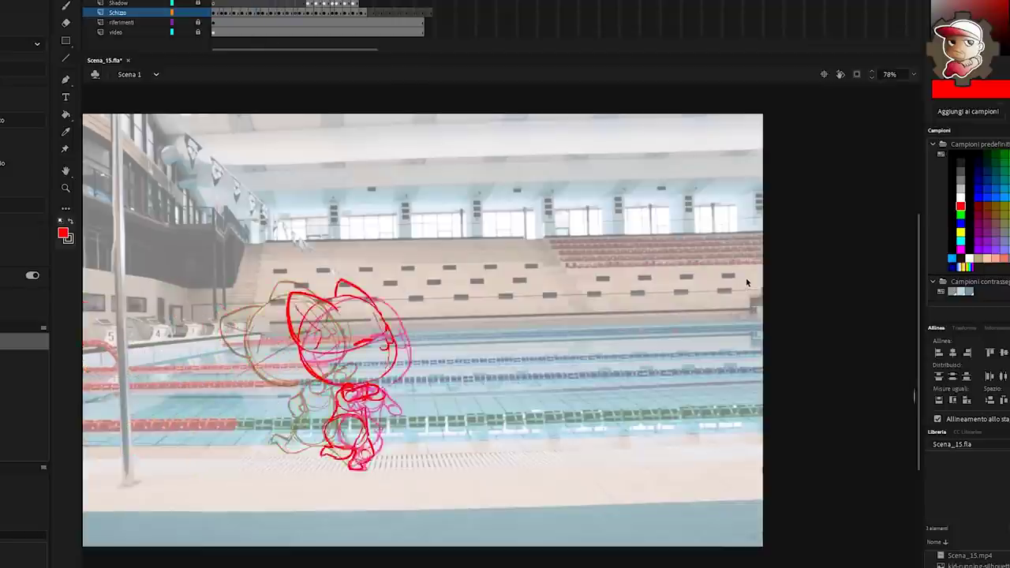
key("comma")
key("comma")
key("comma")
key("comma")
key("comma")
key("comma")
key("comma")
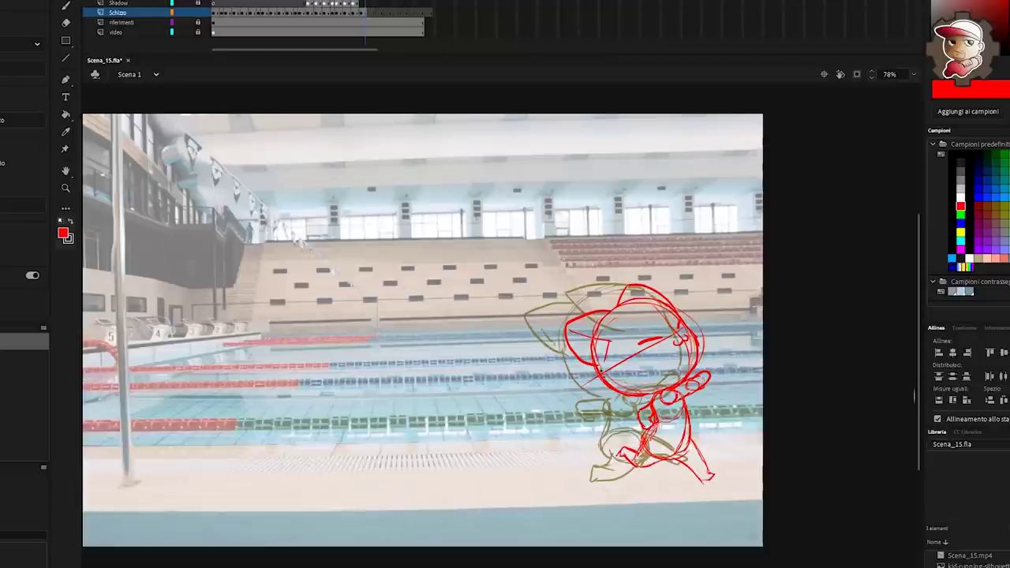
Delete the placed pose's ears and facial lines, then redraw the back of its head and two swept-back ears
key("Delete")
key("b")
left_click_drag(599, 304, 577, 313)
key("ctrl+z")
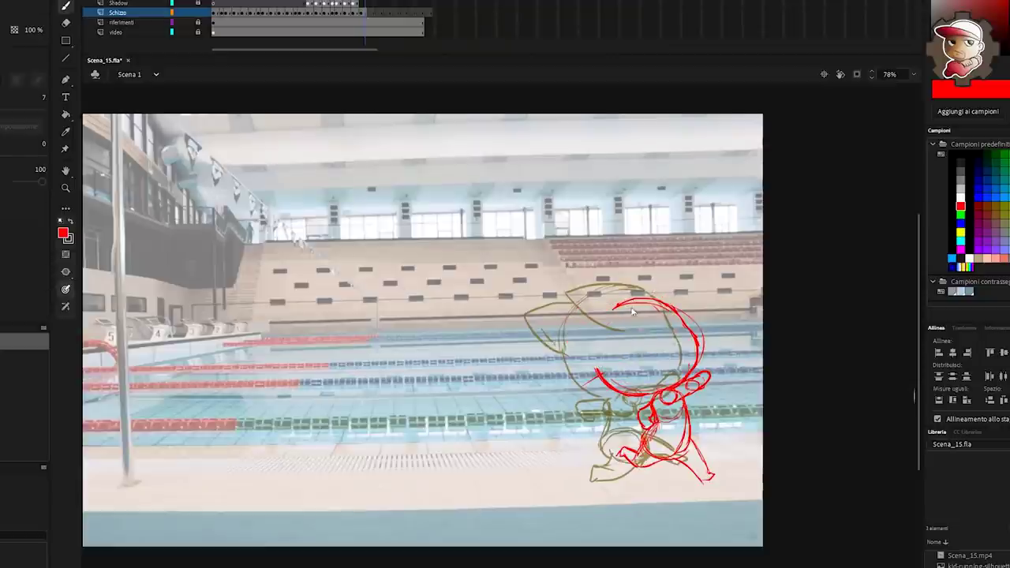
left_click_drag(657, 303, 632, 297)
mouse_move(604, 340)
left_mouse_down()
mouse_move(585, 303)
mouse_move(603, 376)
left_mouse_up()
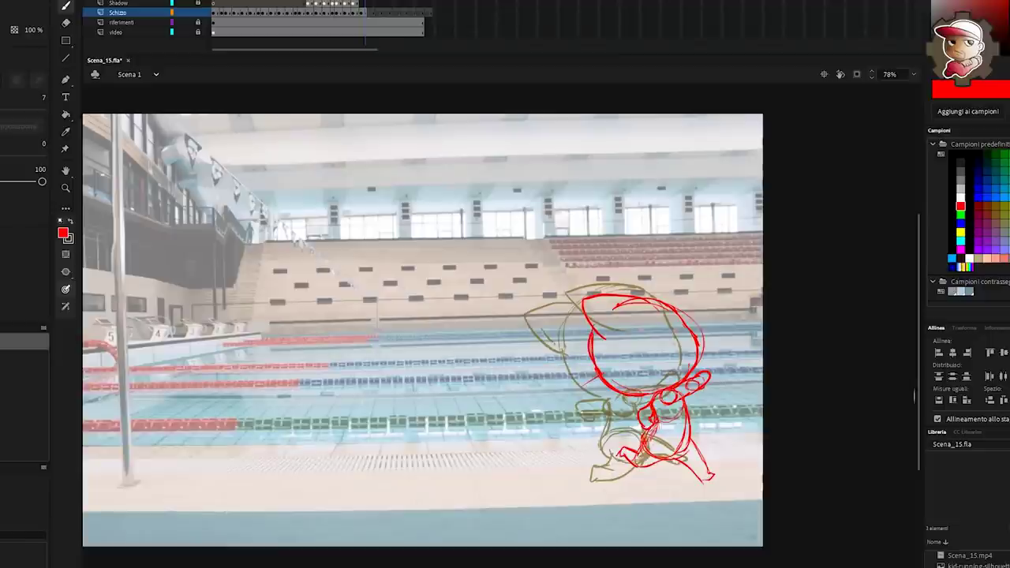
left_click_drag(623, 322, 585, 306)
left_click_drag(655, 300, 577, 302)
left_click_drag(580, 319, 590, 352)
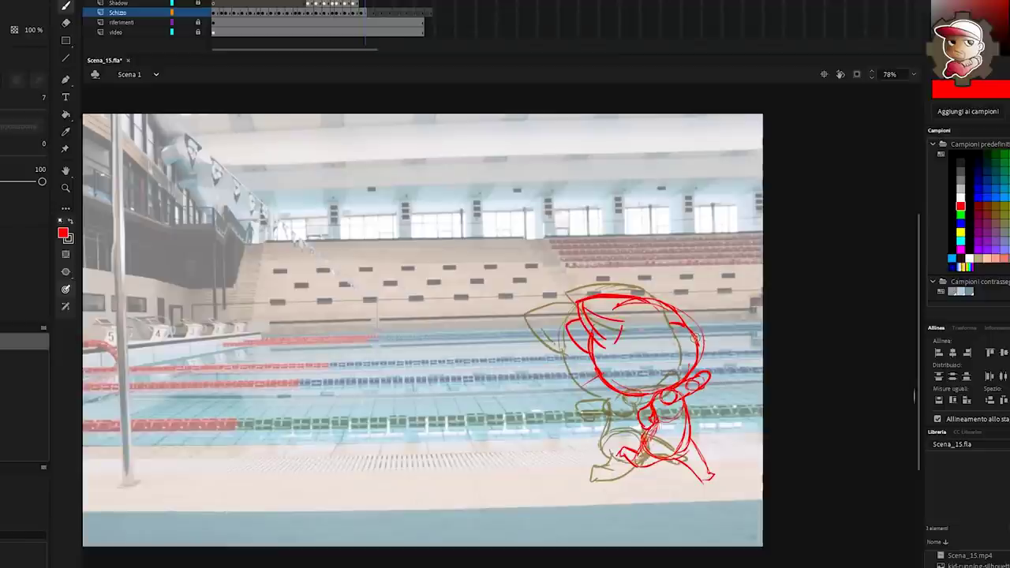
Shift the outstretched-leg pose's rear foot and lower body slightly forward and down
key("v")
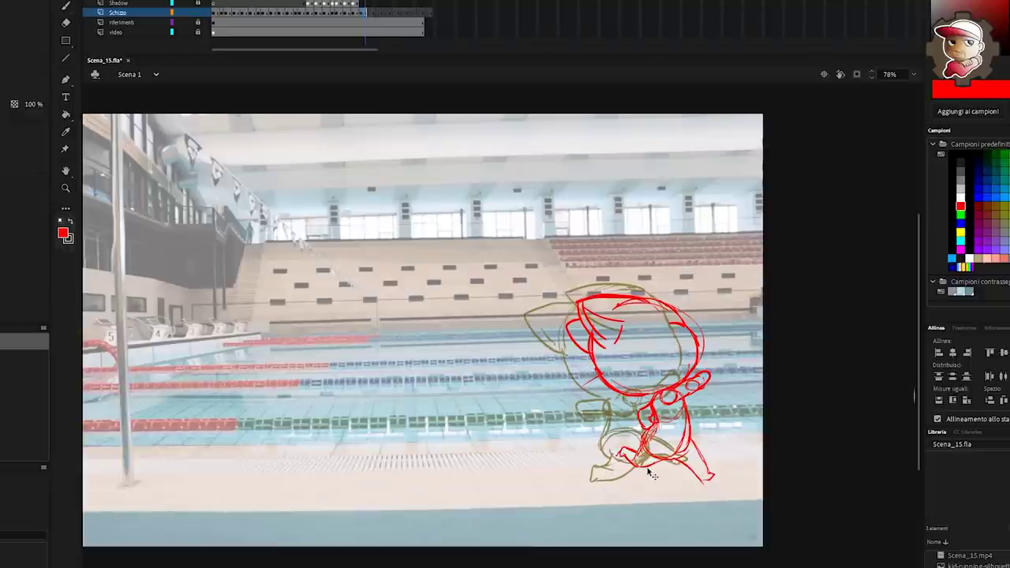
left_click_drag(654, 464, 669, 475)
key("b")
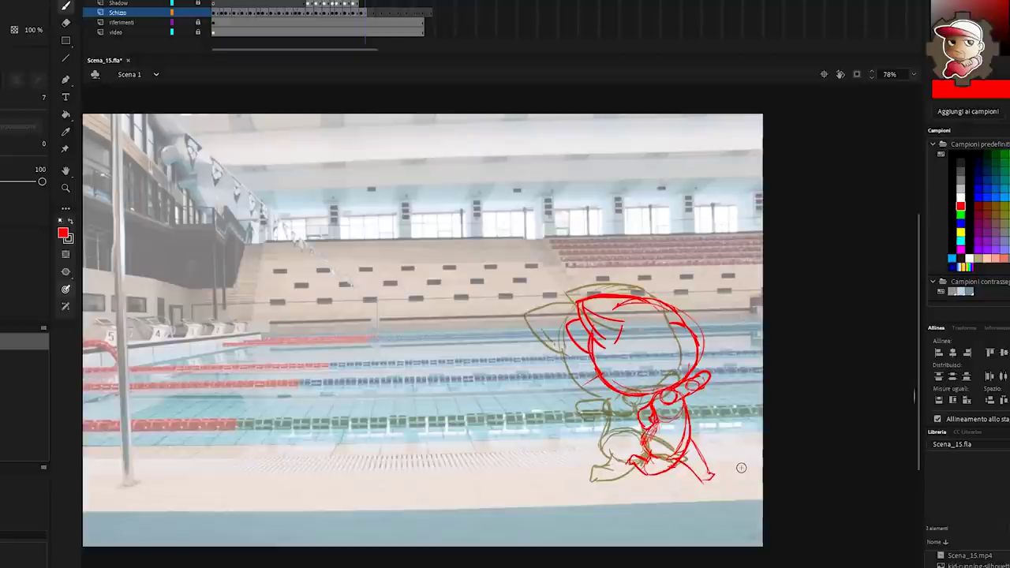
key("v")
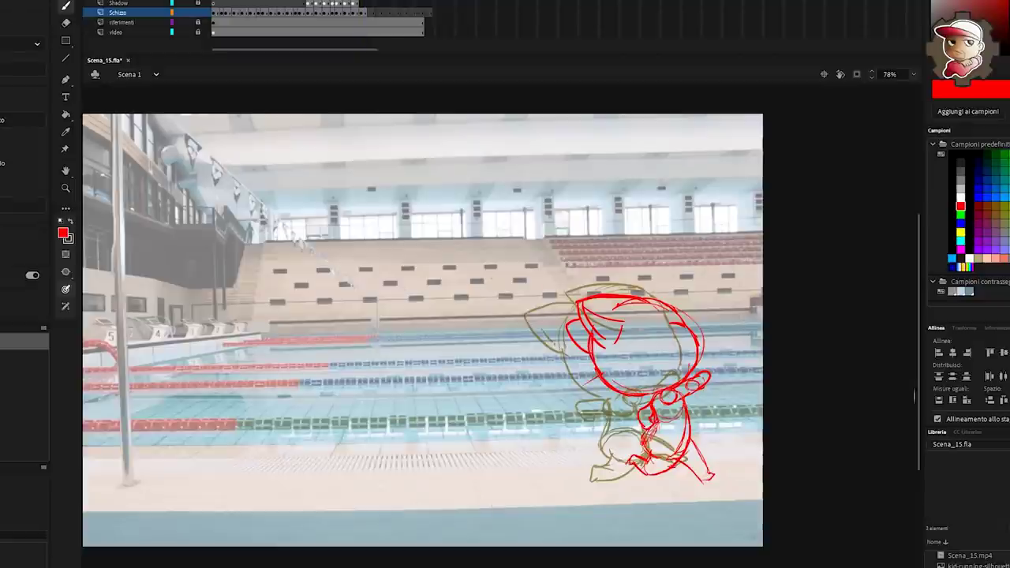
Place the next upright run pose ahead of the previous one on the Schizzo layer and enlarge it slightly
key("Return")
key("q")
left_click(748, 386)
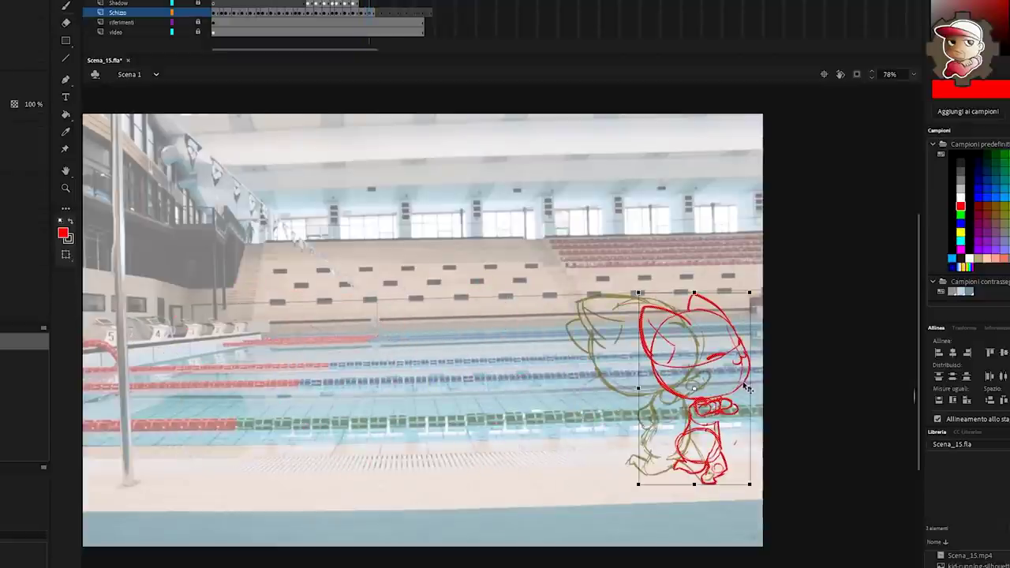
left_click_drag(638, 293, 634, 284)
Advance to the run pose crossing the stage's edge with its ear swept back and enlarge the drawing slightly
key("v")
key("period")
key("period")
key("period")
key("period")
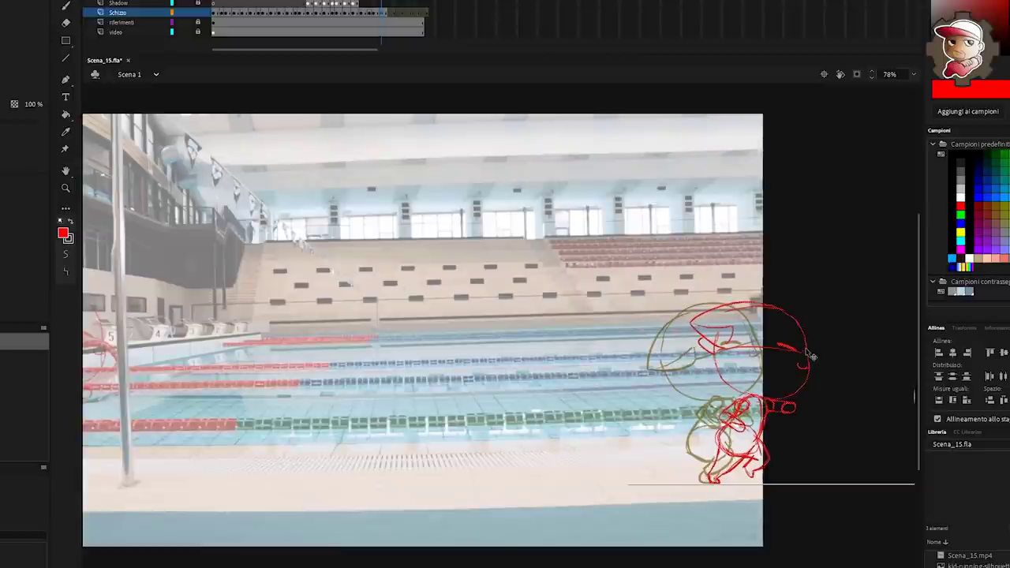
left_click(806, 347)
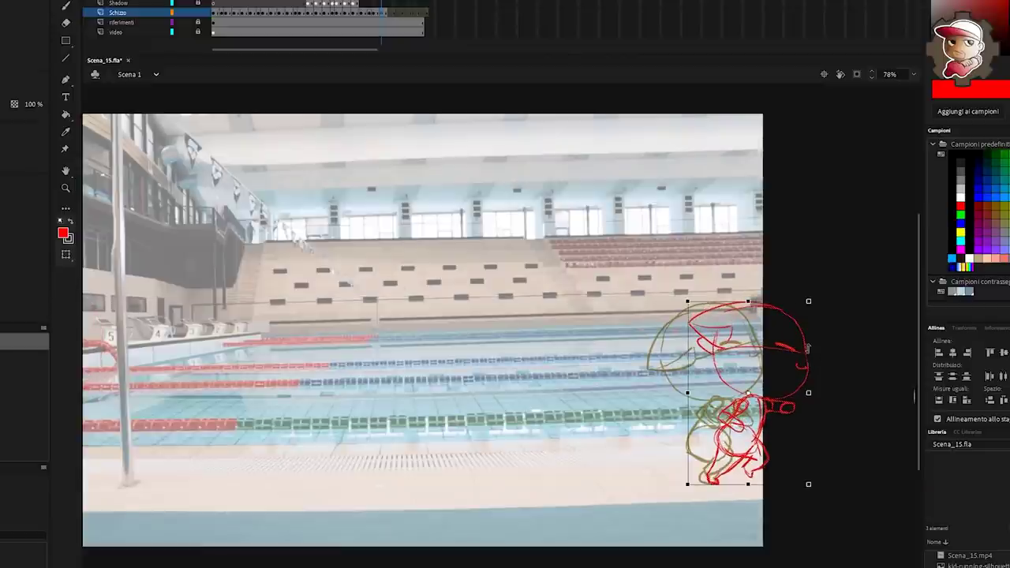
left_click_drag(688, 301, 682, 291)
key("Return")
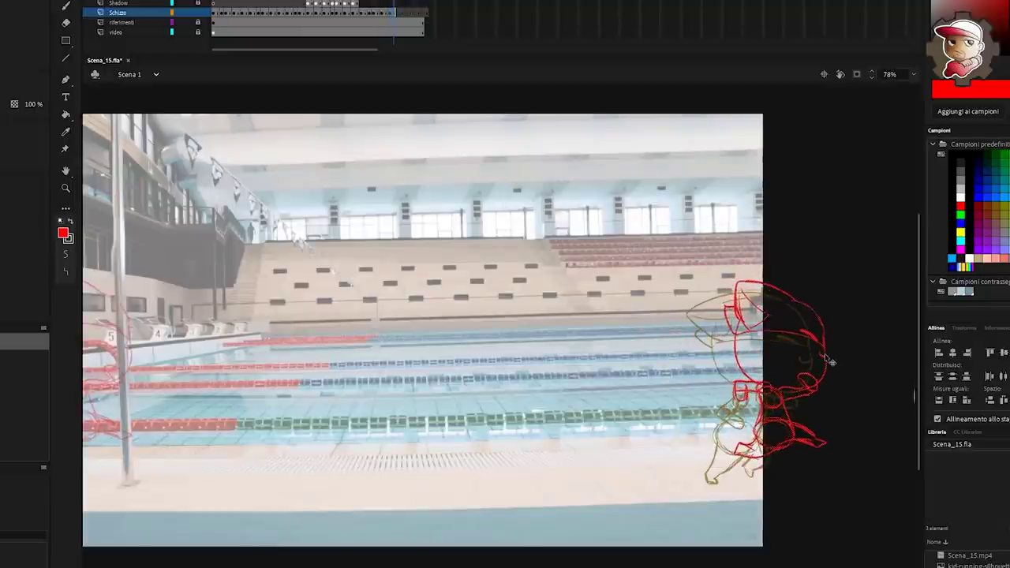
Enlarge the outstretched-leg pose beyond the stage's edge slightly and shift it a little further forward
left_click(824, 364)
left_click_drag(721, 280, 715, 271)
key("ctrl+z")
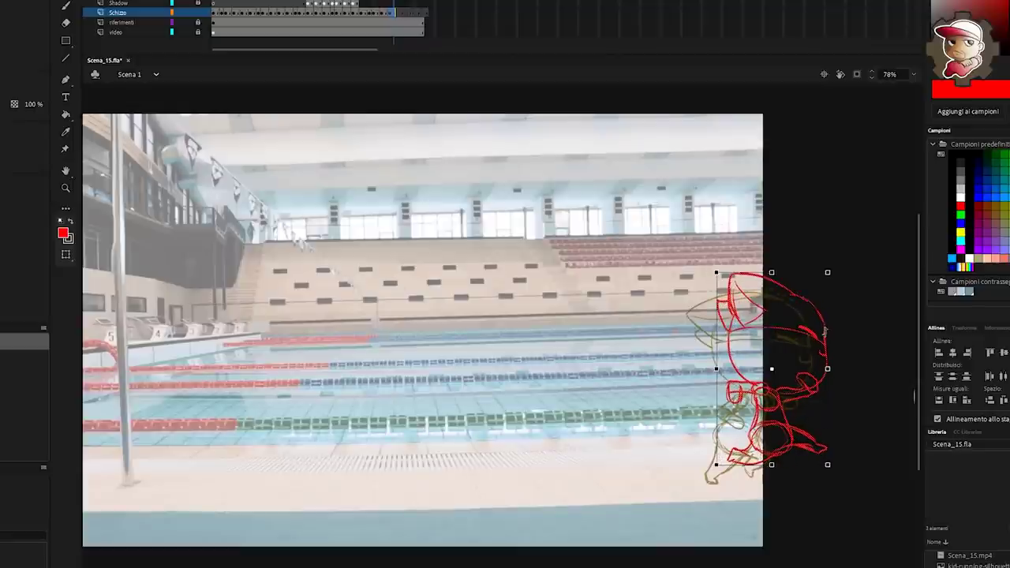
left_click_drag(823, 344, 832, 344)
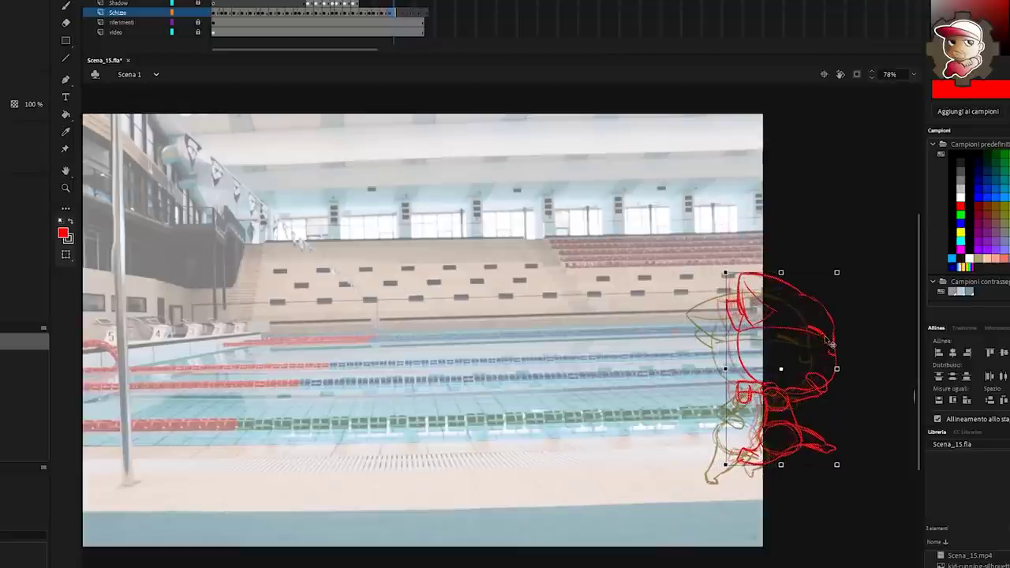
Frame the whole stage and play back the rough run, checking the neighbouring poses with onion skin before turning it off
left_click_drag(664, 361, 749, 305)
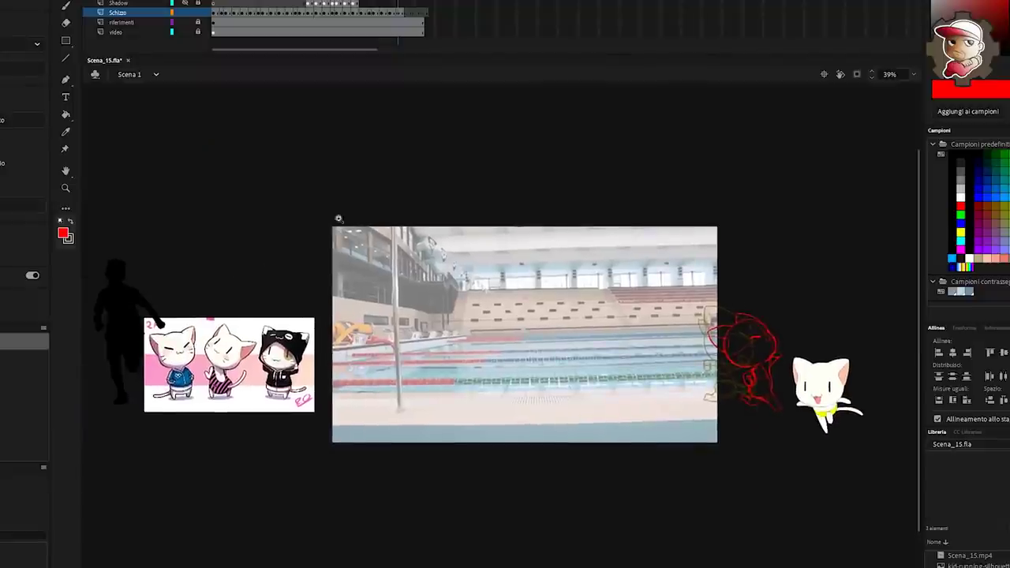
left_click_drag(339, 219, 755, 446)
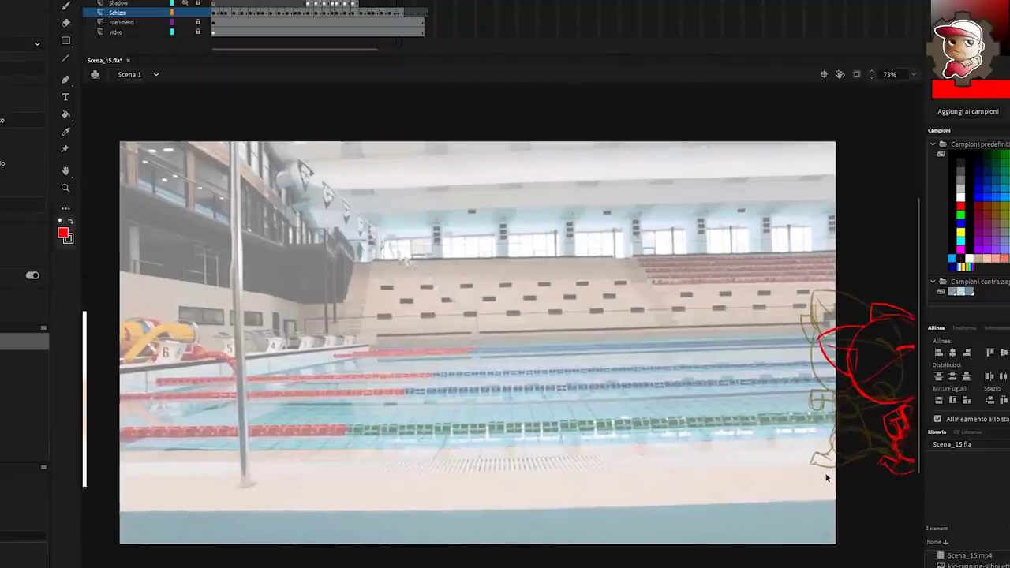
key("Return")
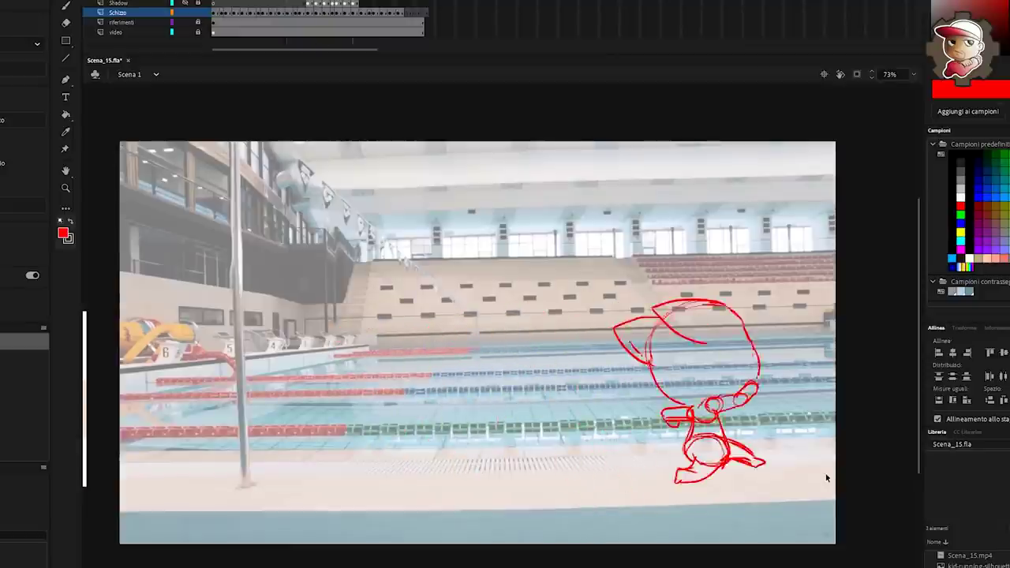
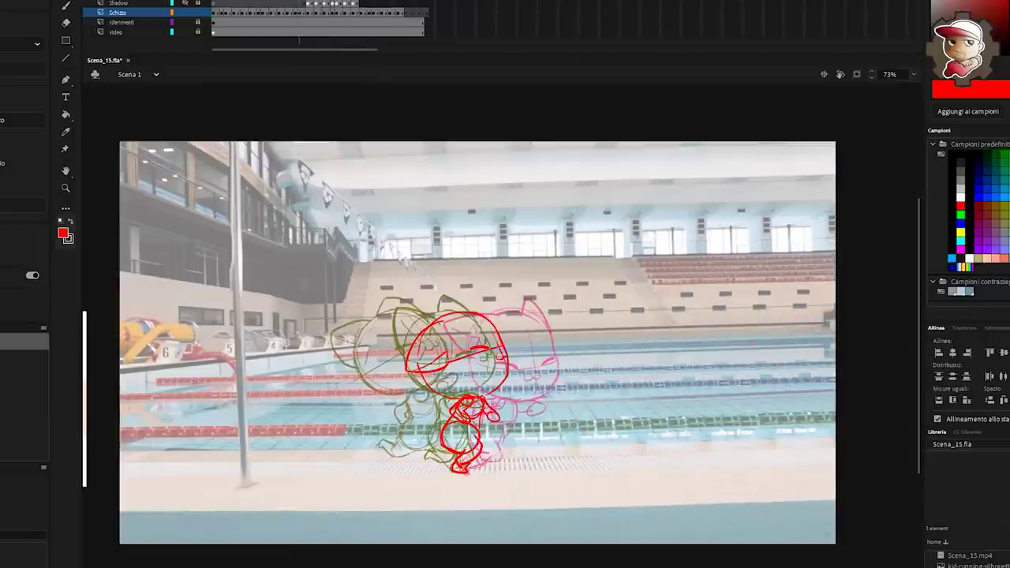
key("Return")
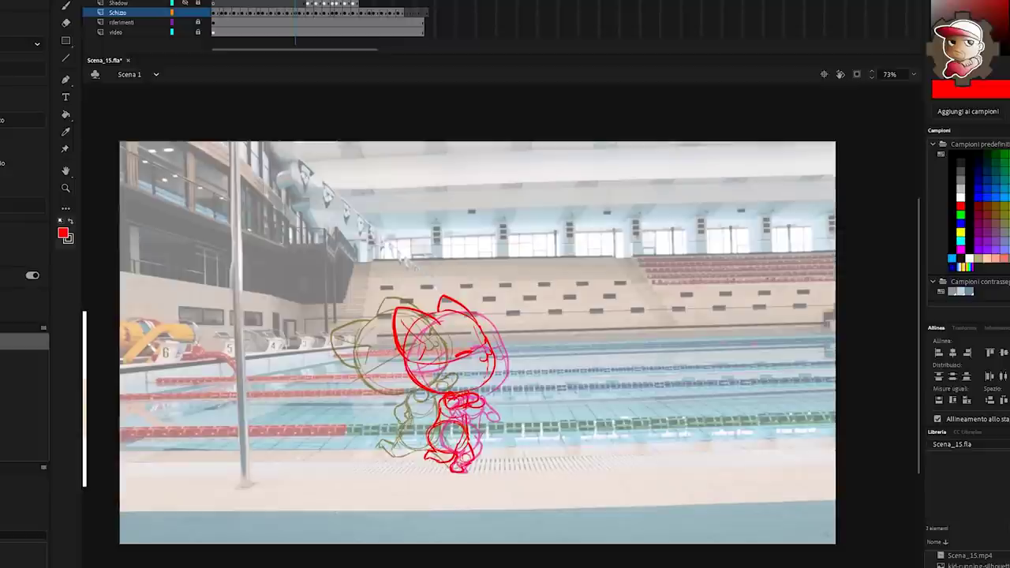
key("alt+shift+o")
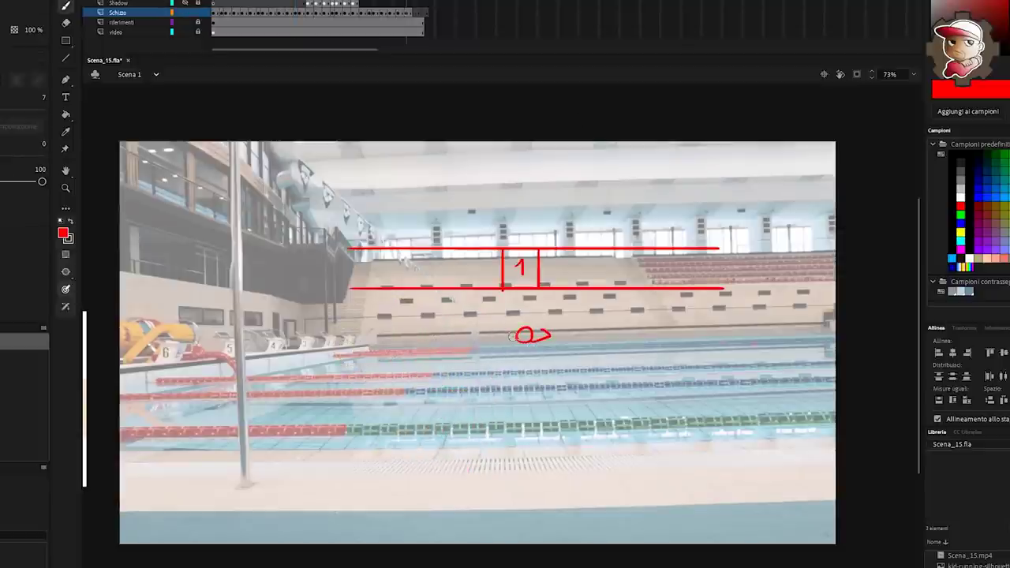
Sketch a timing diagram with stick-figure run poses under numbered frames 1, 3 and 2, adding 4 and 5 between them
left_click_drag(511, 336, 510, 337)
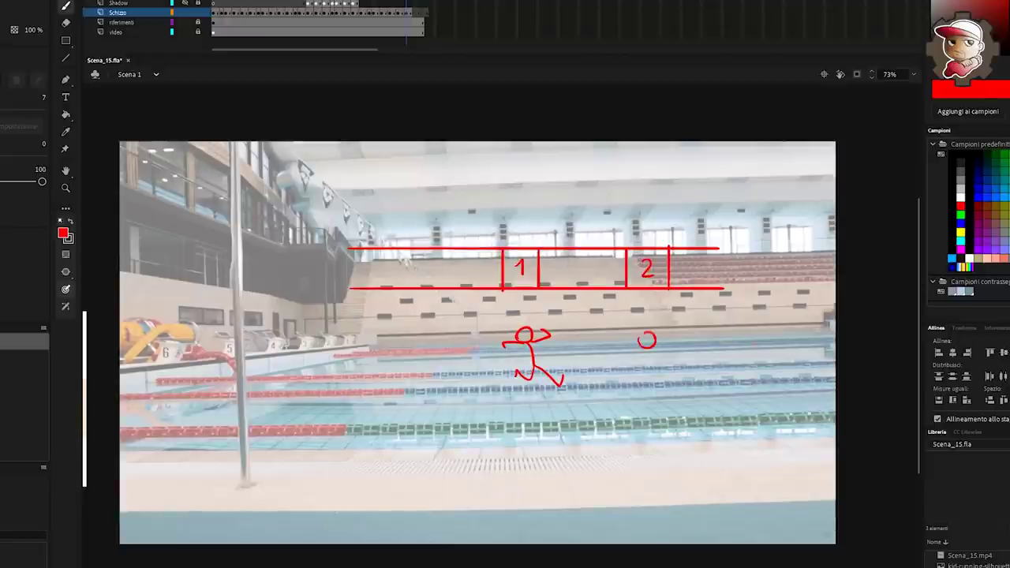
left_click_drag(641, 333, 638, 345)
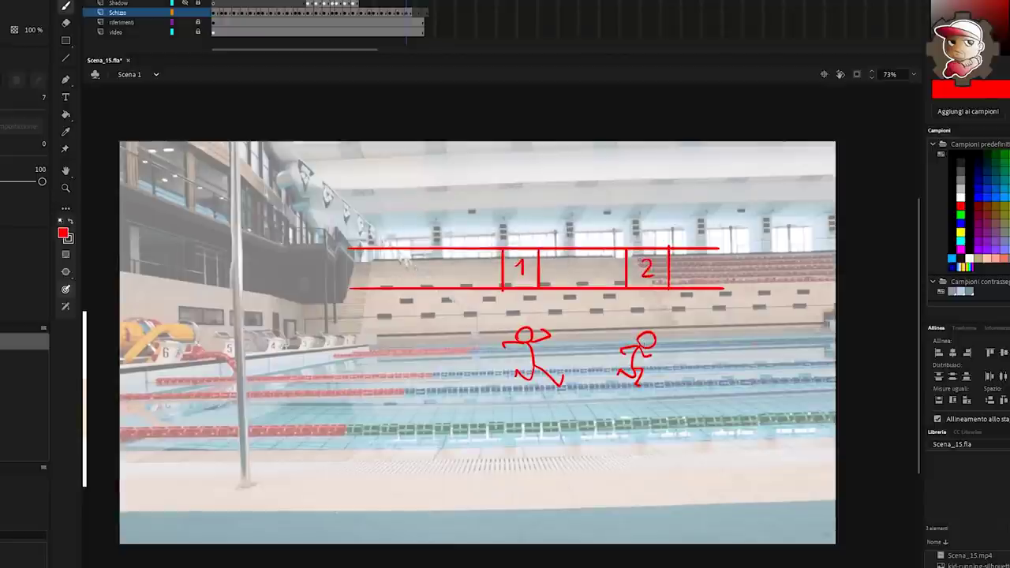
left_click_drag(604, 249, 603, 294)
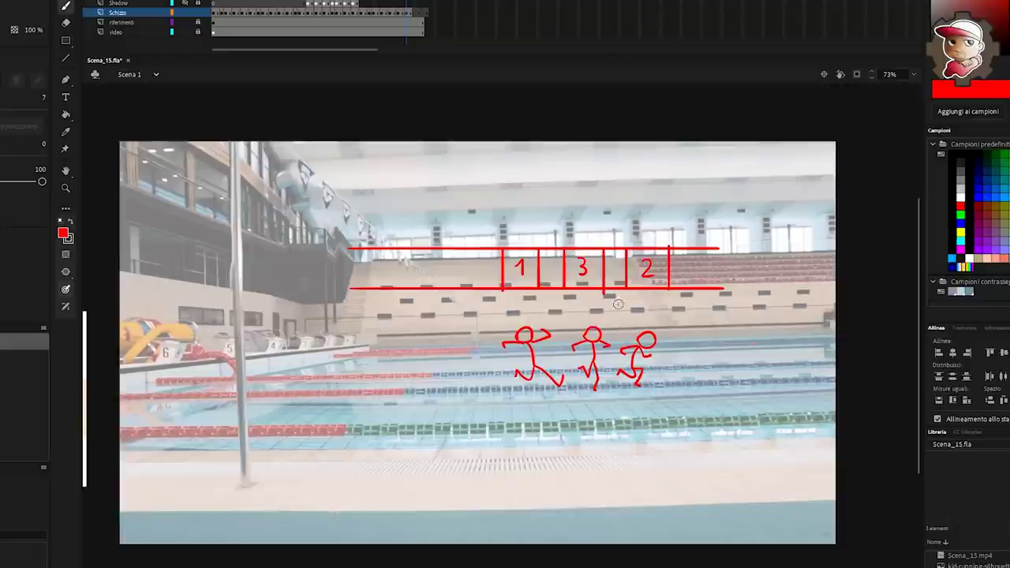
left_click_drag(609, 295, 619, 314)
left_click_drag(548, 297, 547, 310)
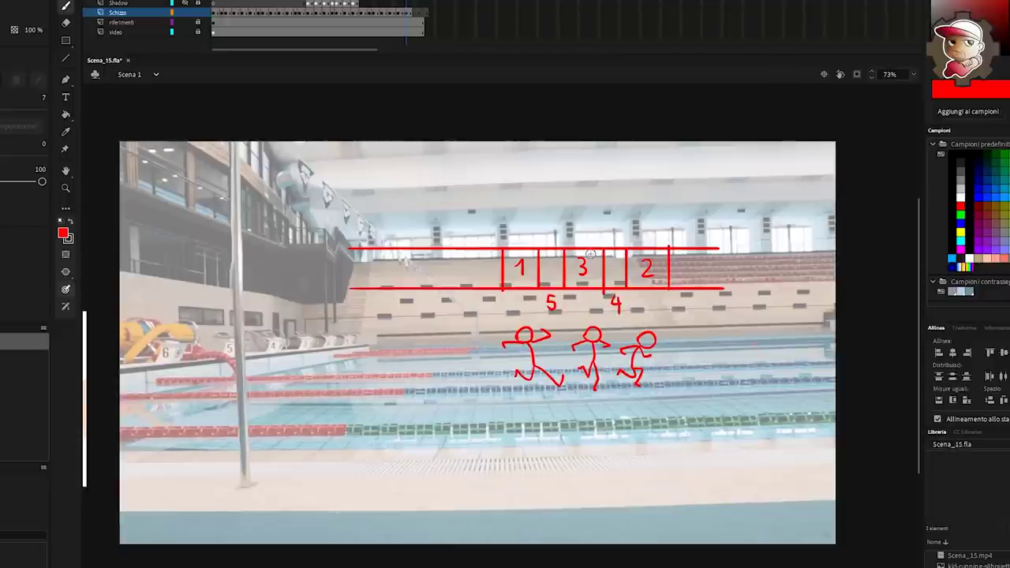
left_click_drag(580, 227, 585, 294)
key("ctrl+z")
left_click_drag(645, 241, 648, 309)
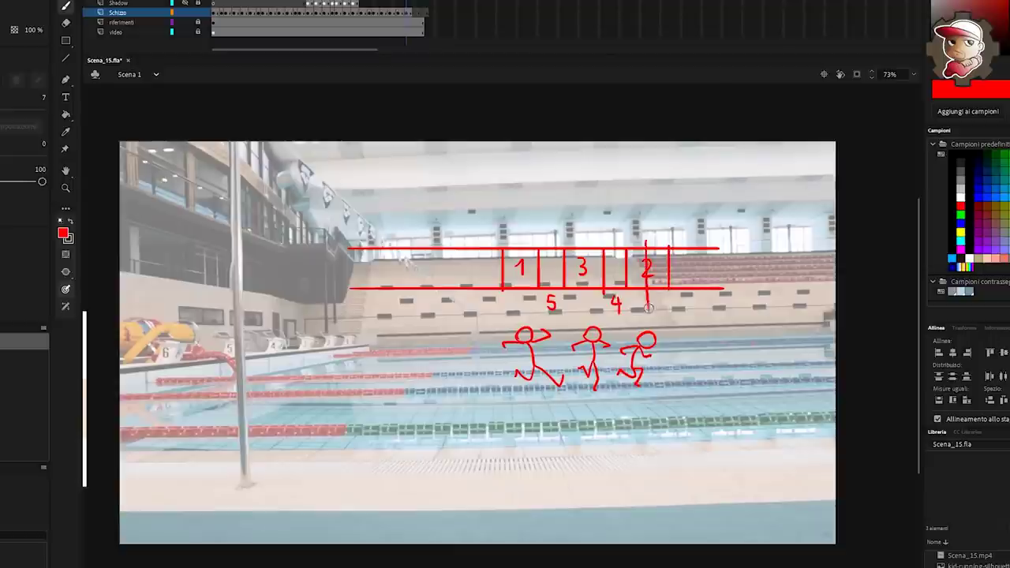
key("ctrl+z")
left_click_drag(646, 231, 645, 307)
key("ctrl+z")
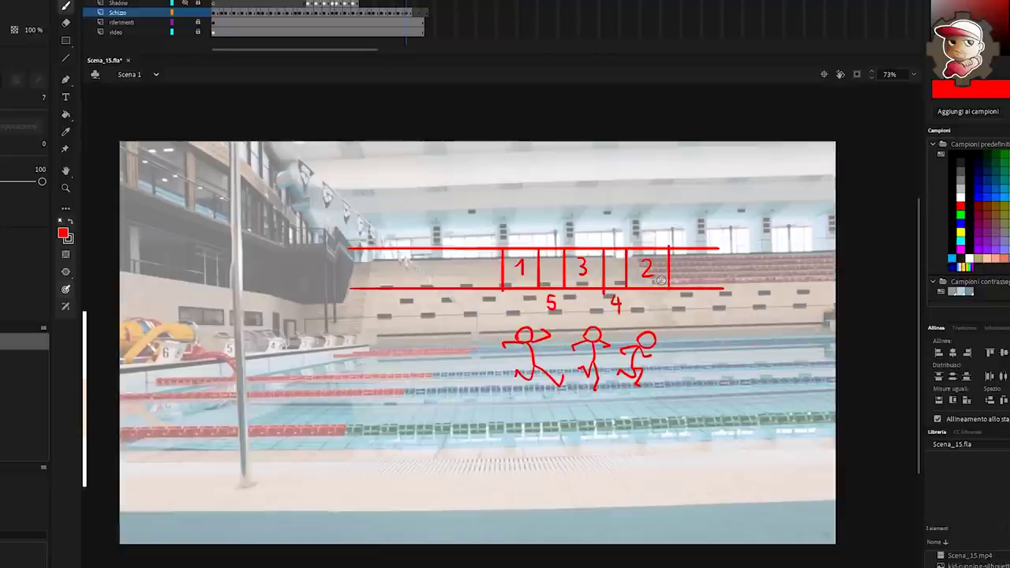
Select the entire sketched timing diagram, including the stick figures and numbers, and delete it
key("v")
mouse_move(775, 215)
left_mouse_down()
mouse_move(463, 388)
mouse_move(298, 443)
left_mouse_up()
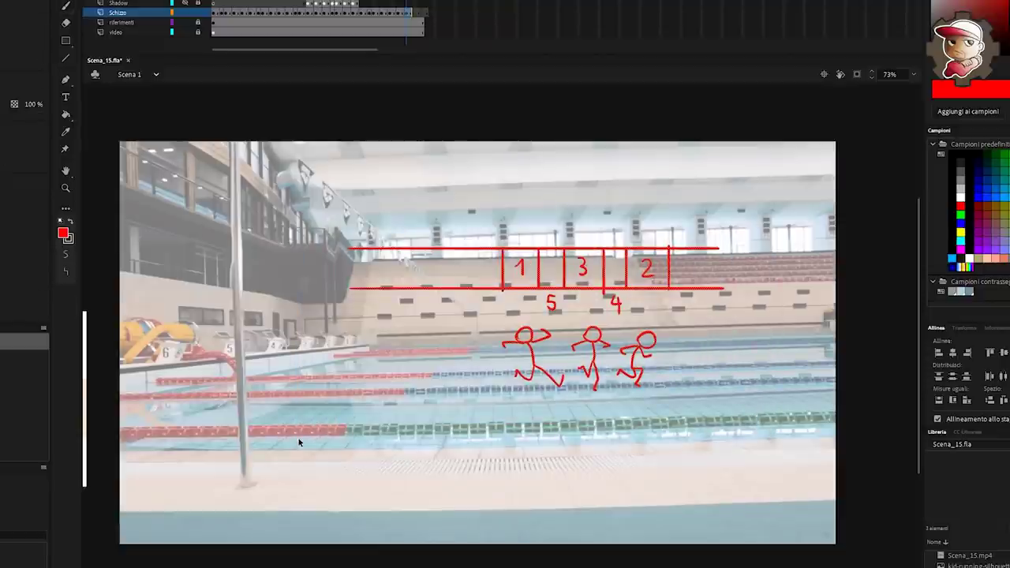
key("Delete")
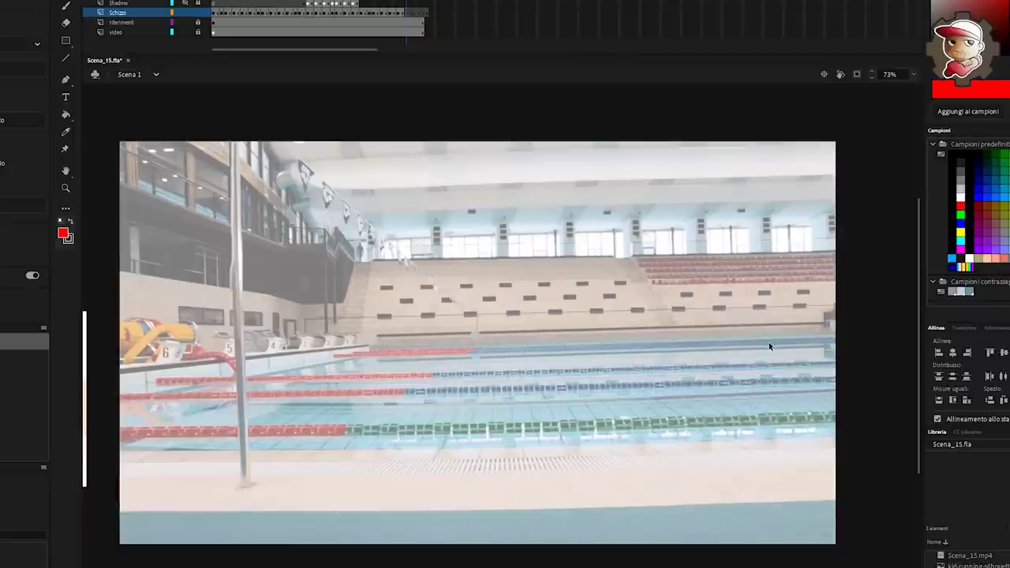
Play back the rough animation and return from the file window to the Scena_15.fla scene
key("Return")
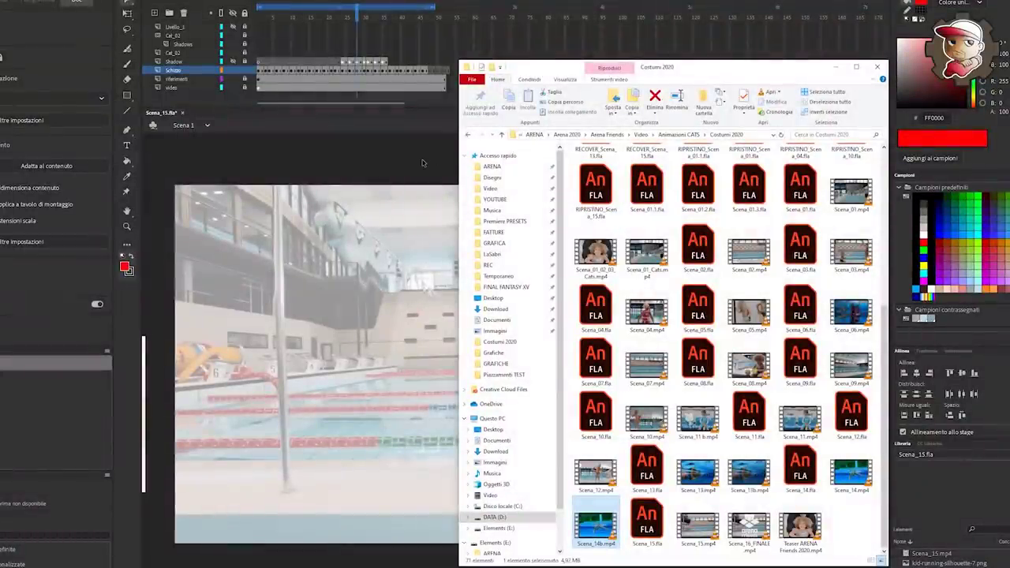
left_click(425, 163)
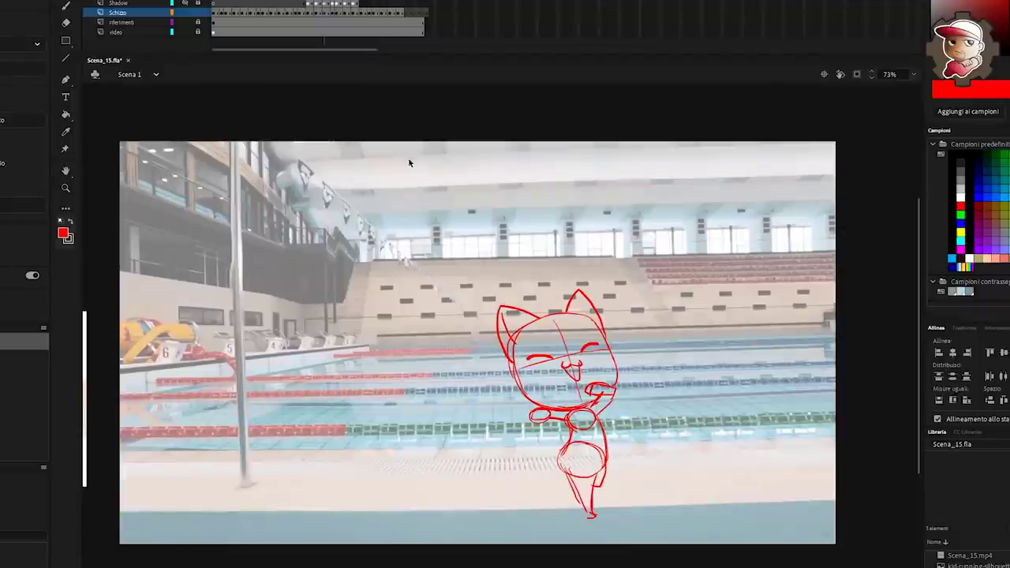
left_click_drag(634, 367, 648, 336)
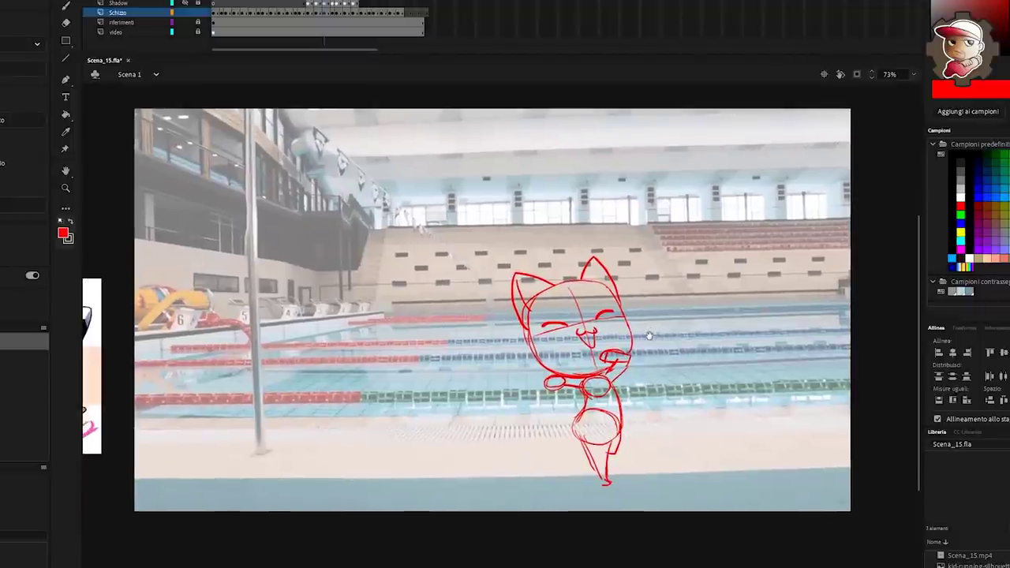
left_click_drag(442, 154, 439, 180)
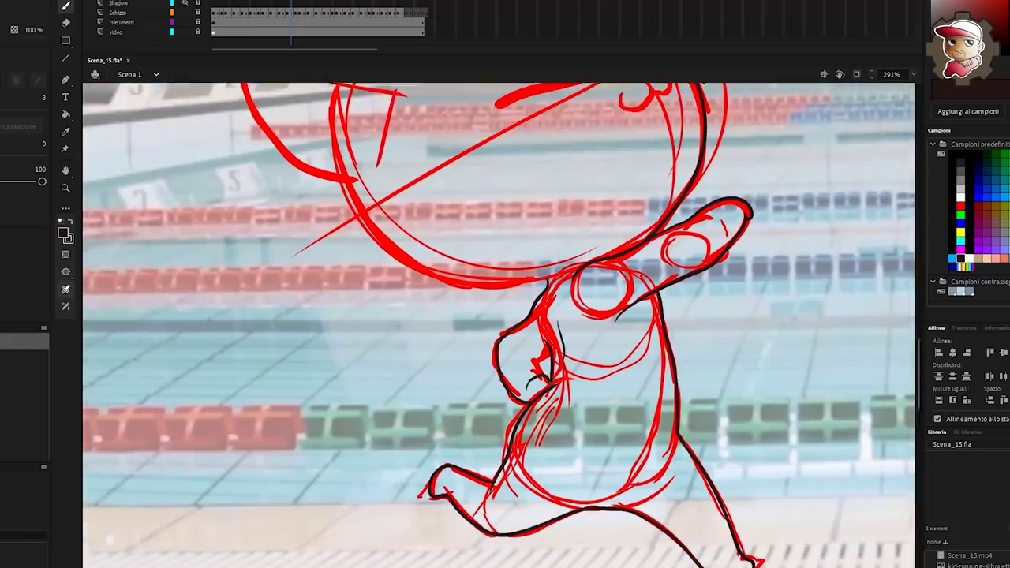
Continue the black ink outline around the running character's lower body over the red sketch
left_click_drag(565, 458, 479, 425)
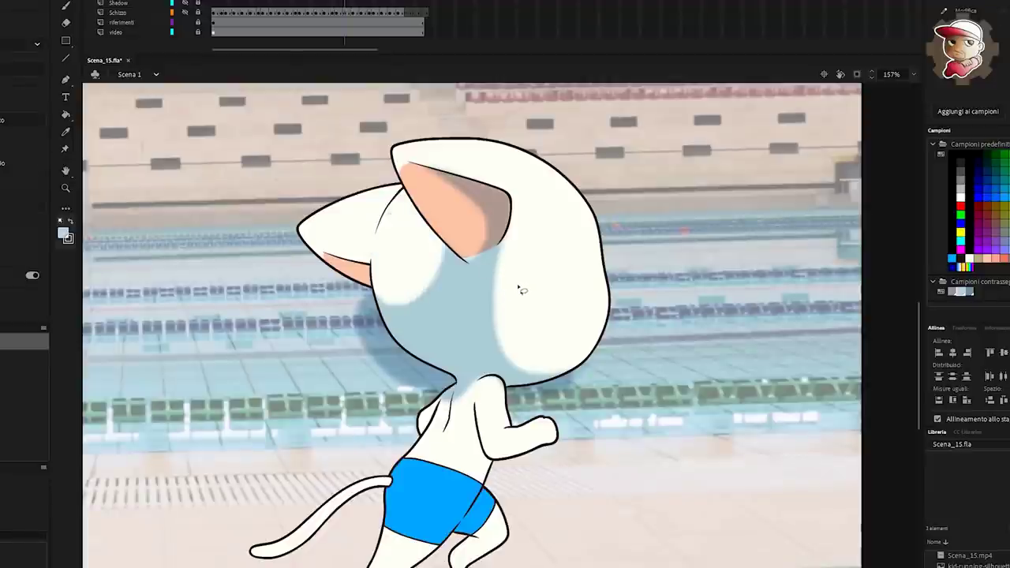
Outline a light blue shadow over the far ear's pink interior on the back-view pose and fill it
key("b")
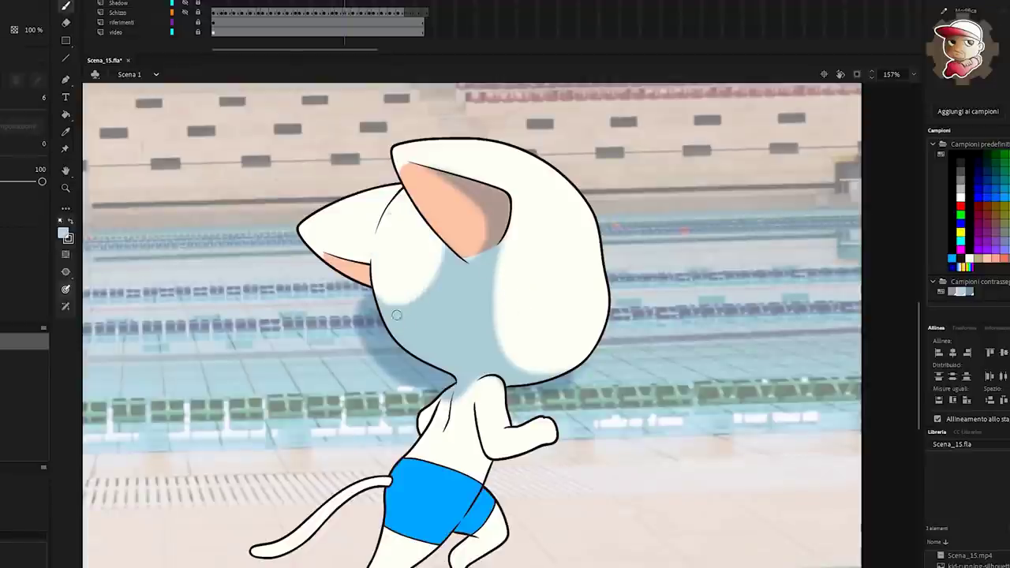
mouse_move(377, 301)
left_mouse_down()
mouse_move(367, 268)
mouse_move(325, 254)
mouse_move(364, 318)
mouse_move(373, 316)
left_mouse_up()
key("k")
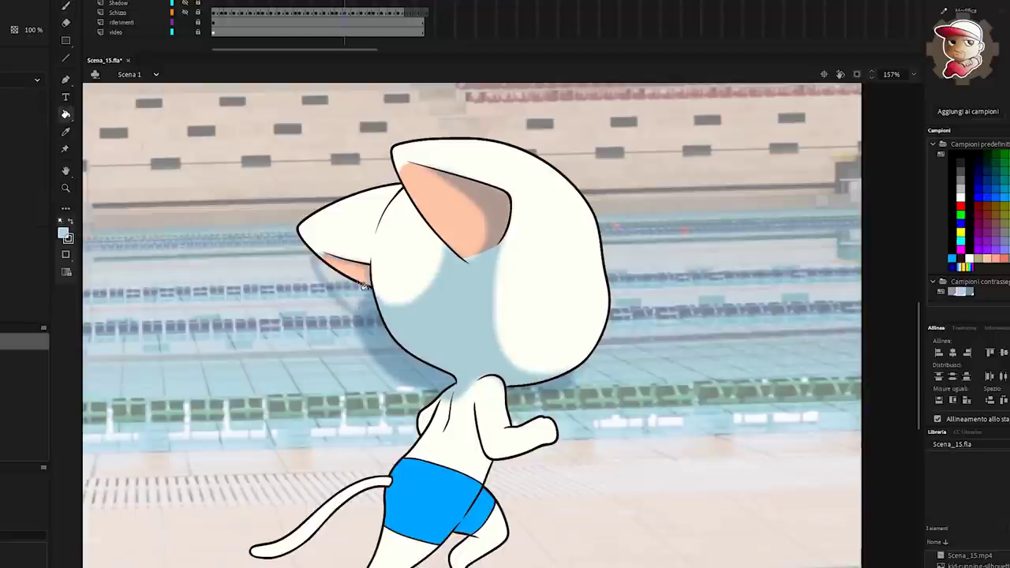
left_click(359, 281)
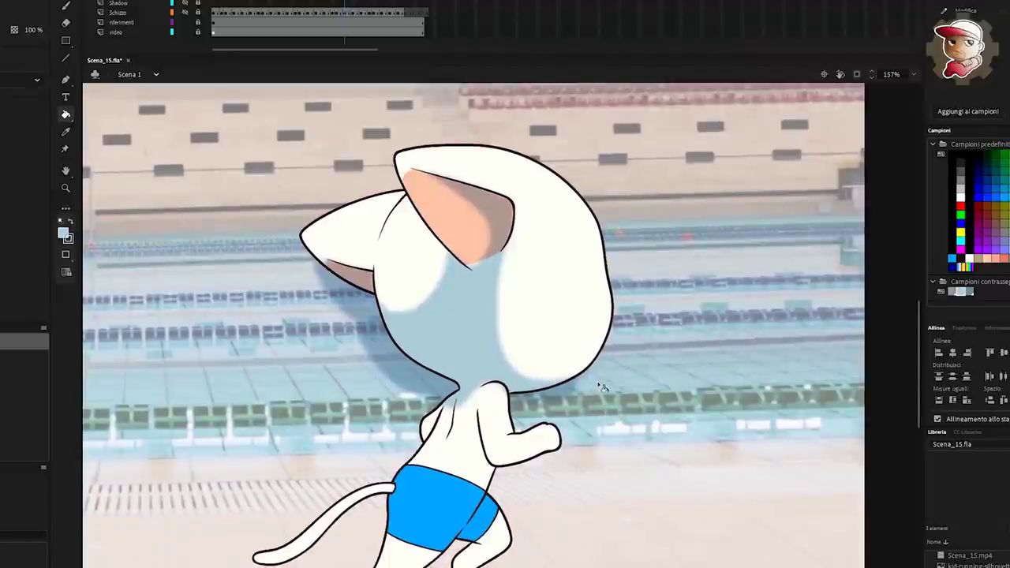
key("b")
left_click_drag(614, 403, 631, 418)
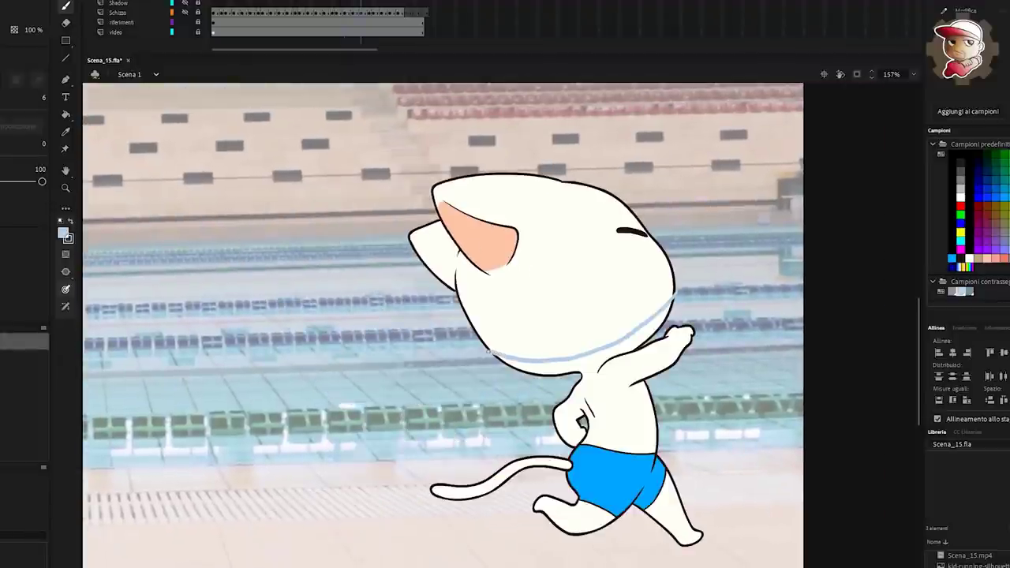
Outline a light blue shadow under the head and across the neck and shoulder of the striding pose, then fill it
mouse_move(672, 301)
left_mouse_down()
mouse_move(612, 356)
mouse_move(576, 403)
mouse_move(535, 394)
mouse_move(485, 347)
left_mouse_up()
mouse_move(569, 394)
left_mouse_down()
mouse_move(580, 415)
mouse_move(558, 405)
left_mouse_up()
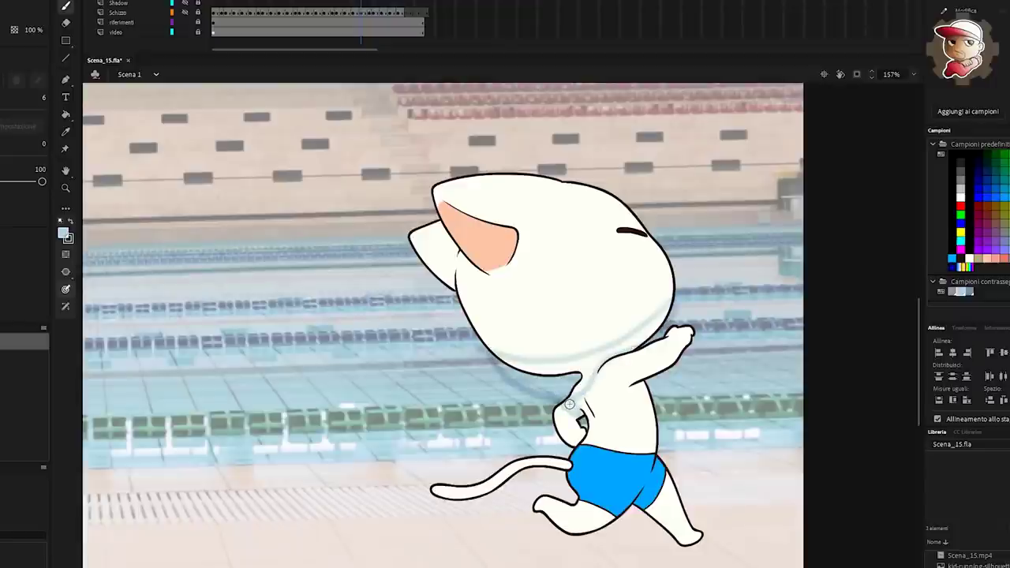
key("k")
left_click(588, 384)
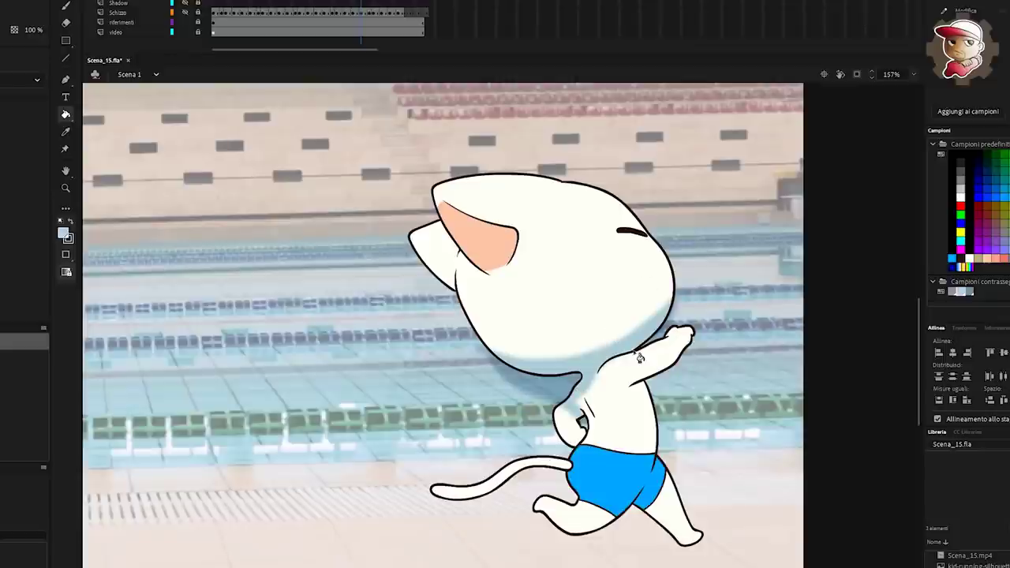
Outline the shadow inside the striding pose's near ear in light blue and ready the Paint Bucket for it
key("b")
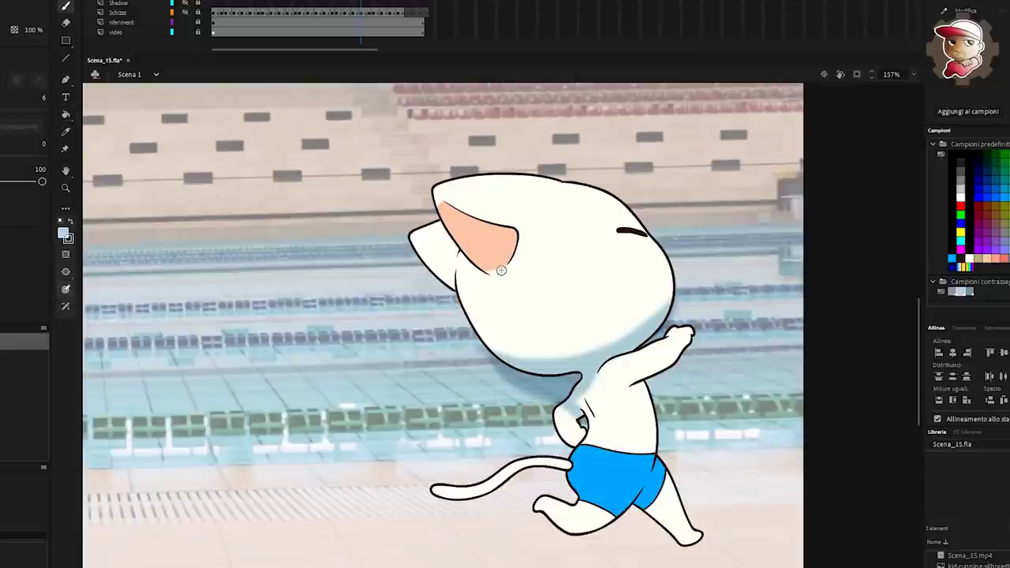
mouse_move(503, 273)
left_mouse_down()
mouse_move(509, 228)
mouse_move(460, 211)
left_mouse_up()
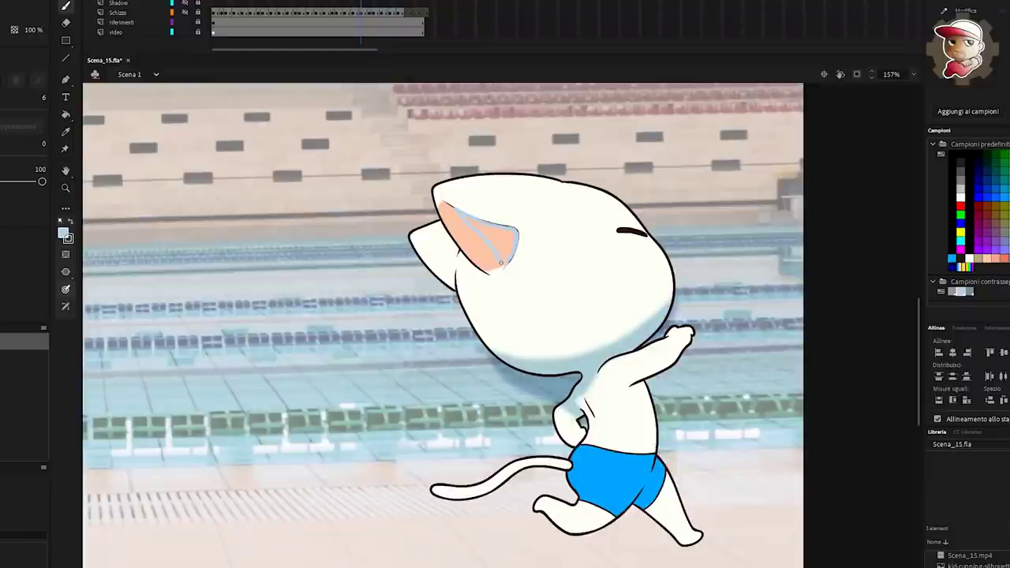
mouse_move(501, 262)
left_mouse_down()
mouse_move(504, 270)
mouse_move(430, 245)
mouse_move(405, 255)
mouse_move(450, 297)
mouse_move(484, 279)
mouse_move(461, 249)
left_mouse_up()
key("k")
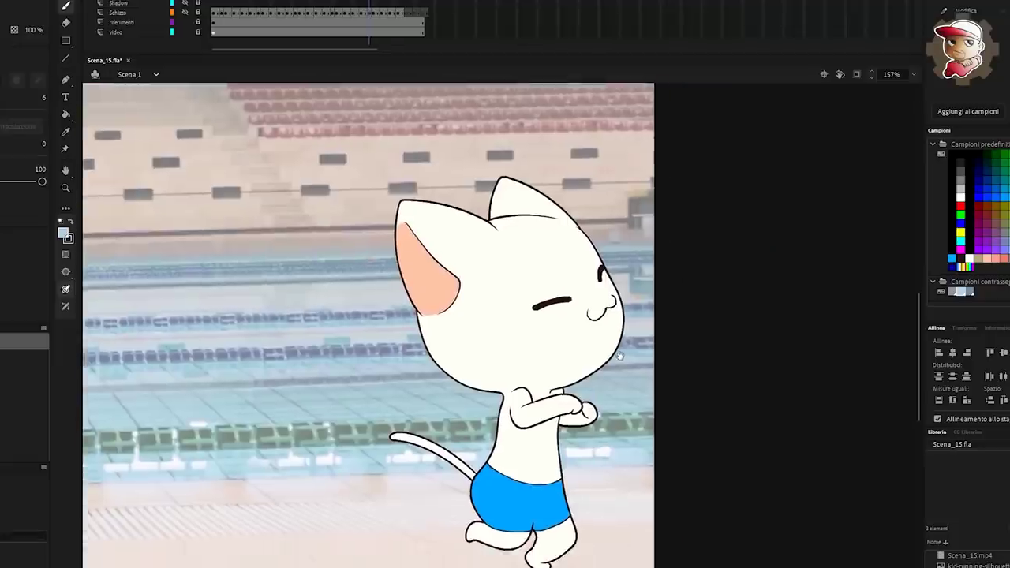
Outline light blue shadows around the head's lower edge, near ear and neck of the side-view running pose, then fill them
left_click_drag(597, 326, 433, 289)
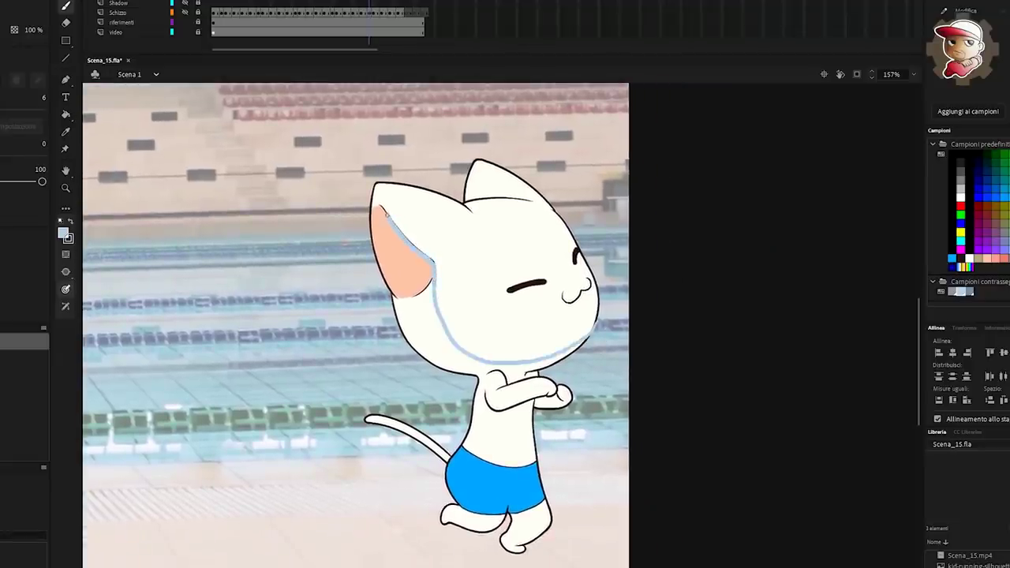
left_click_drag(386, 212, 378, 206)
key("ctrl+z")
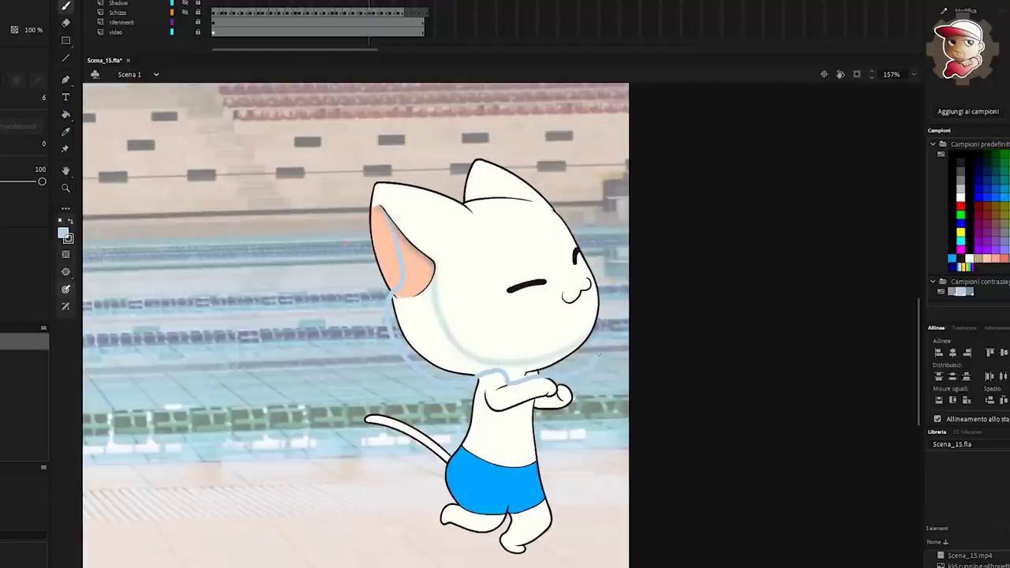
left_click(582, 340)
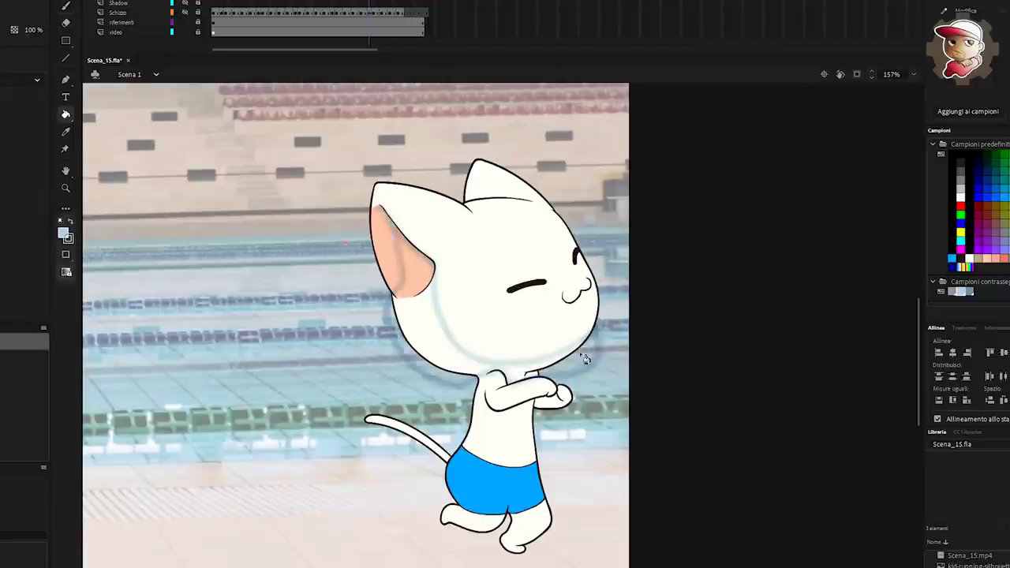
left_click(580, 353)
left_click(557, 403)
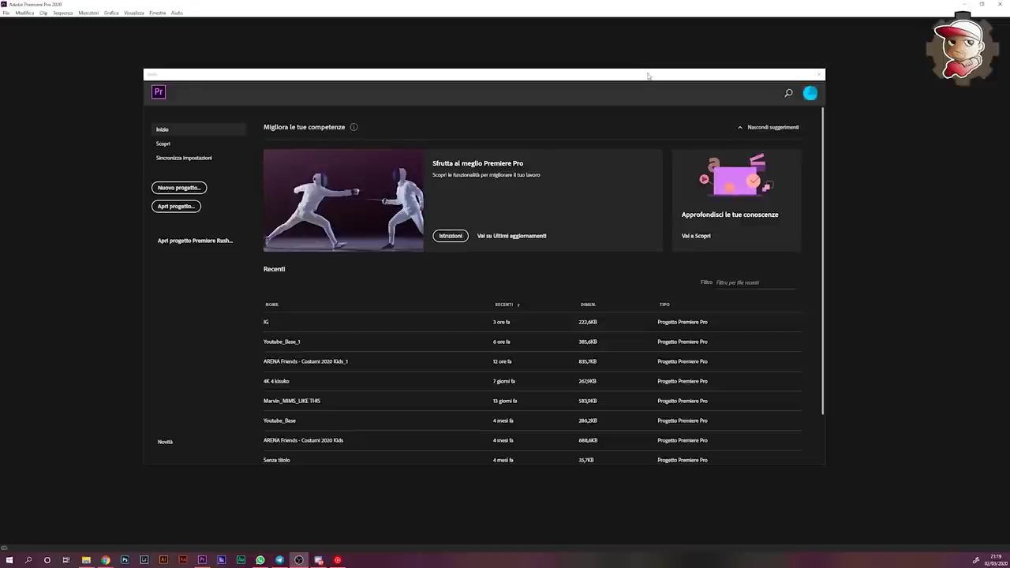
Switch to Premiere Pro, open the ARENA Friends - Costumi 2020 Kids_1 project and add a Scena 15 bin inside Gatti
left_click(291, 360)
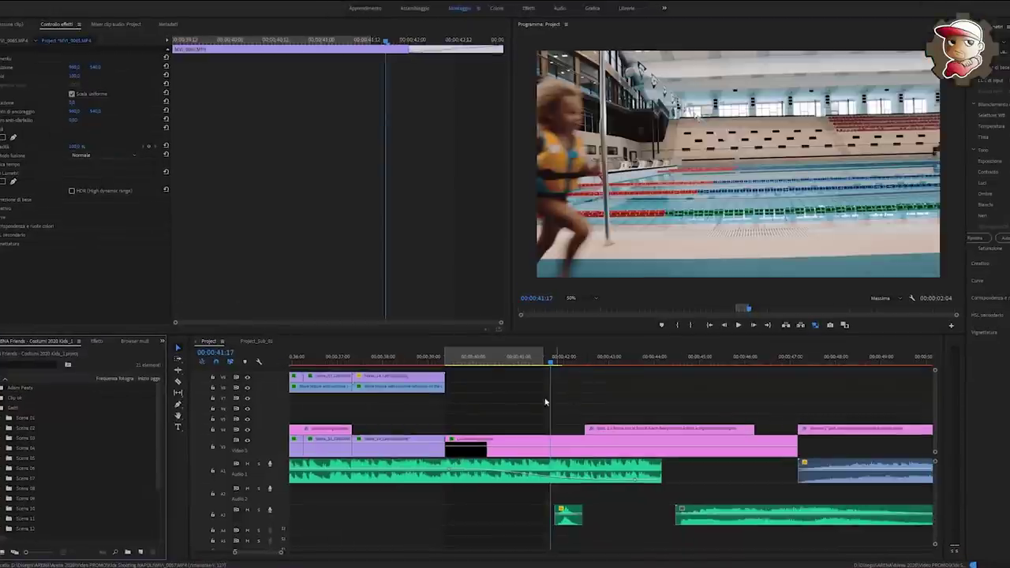
left_click(499, 357)
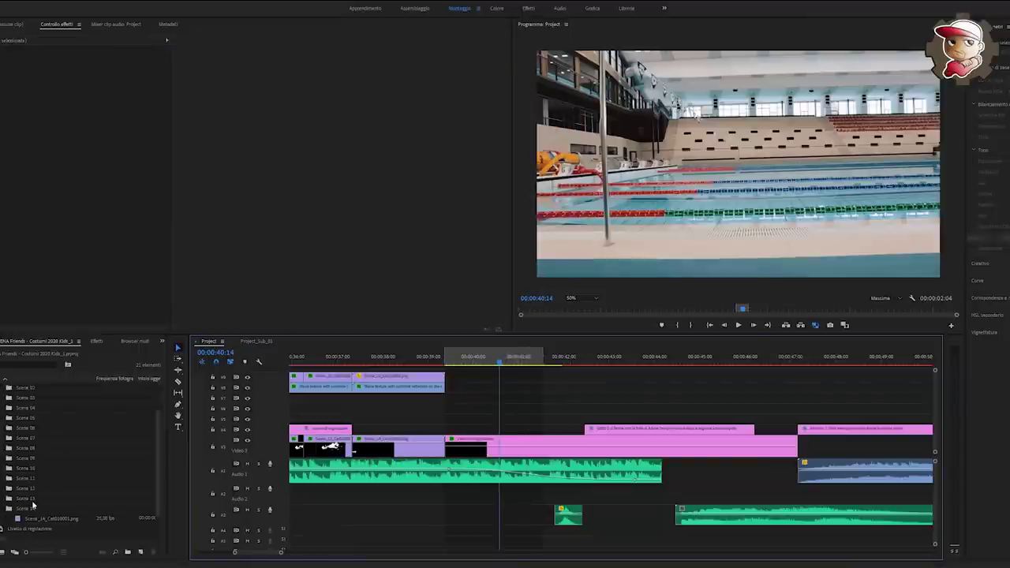
scroll(23, 457, "up", 3)
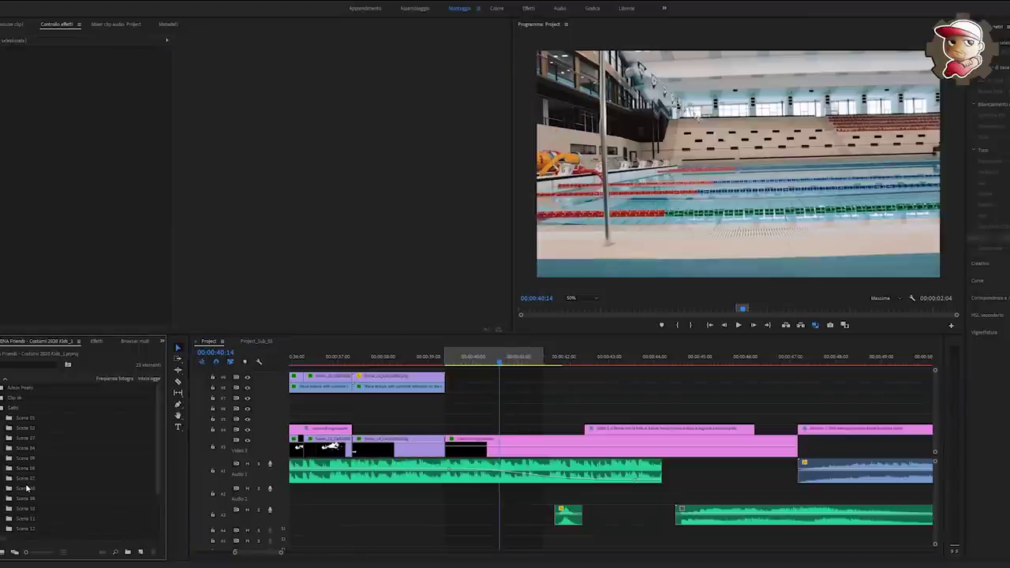
left_click(18, 408)
left_click(128, 552)
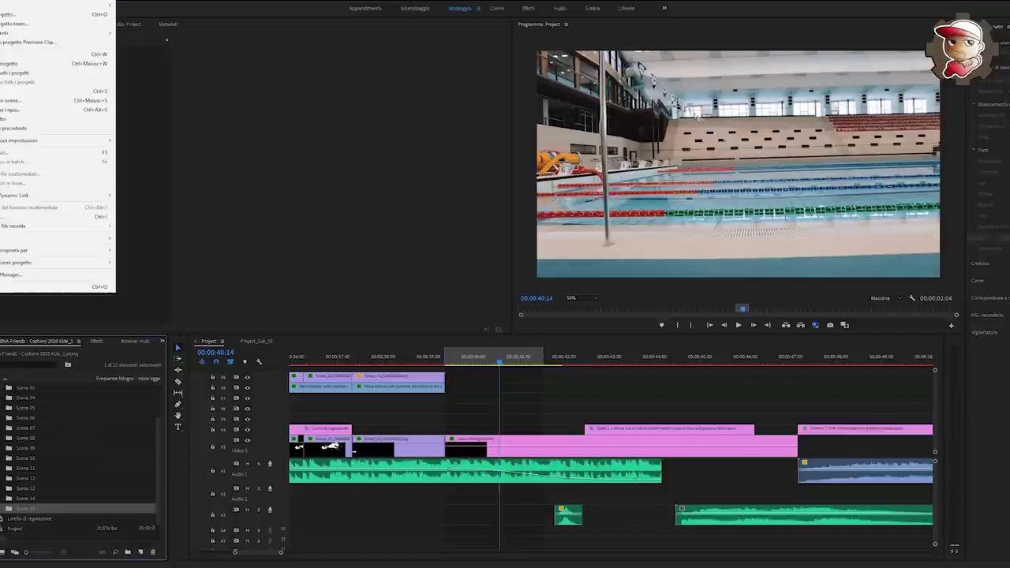
Import the Scena_15 Cat01 and Cat01 Shadow PNG sequences into the Scena 15 bin and stack them over the pool clip, shadow underneath
left_click(31, 219)
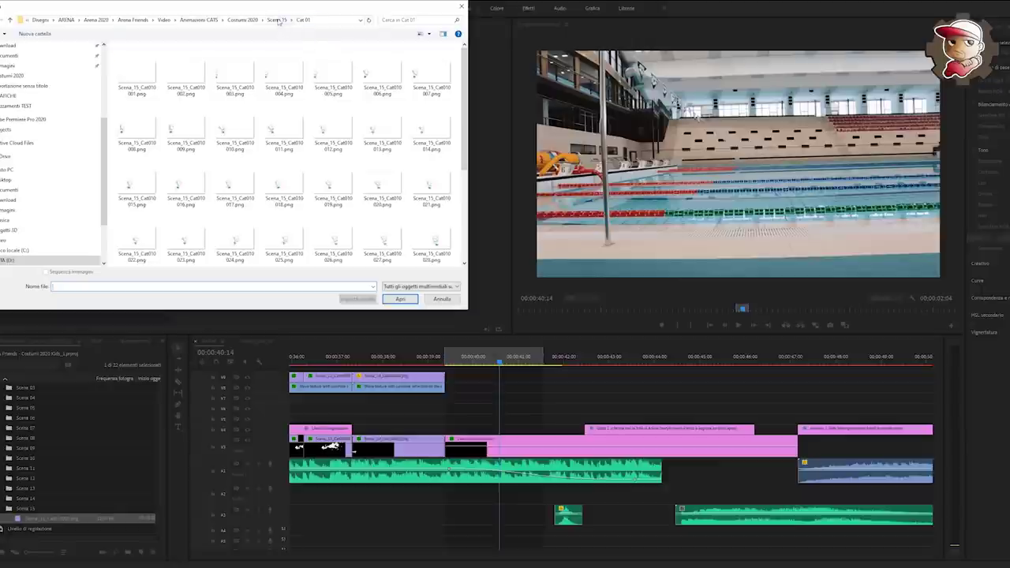
left_click(278, 21)
double_click(157, 69)
left_click(145, 94)
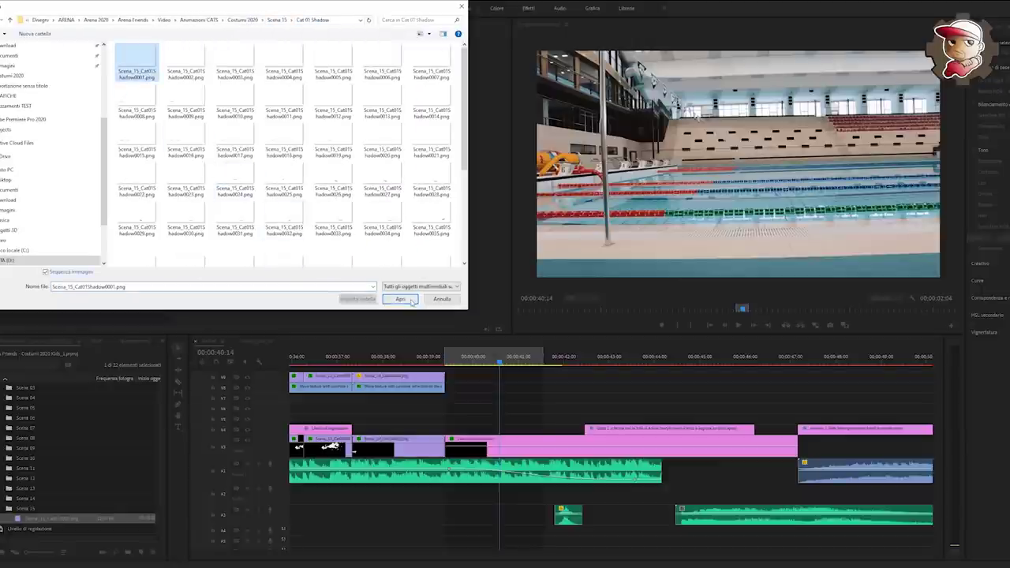
left_click(410, 300)
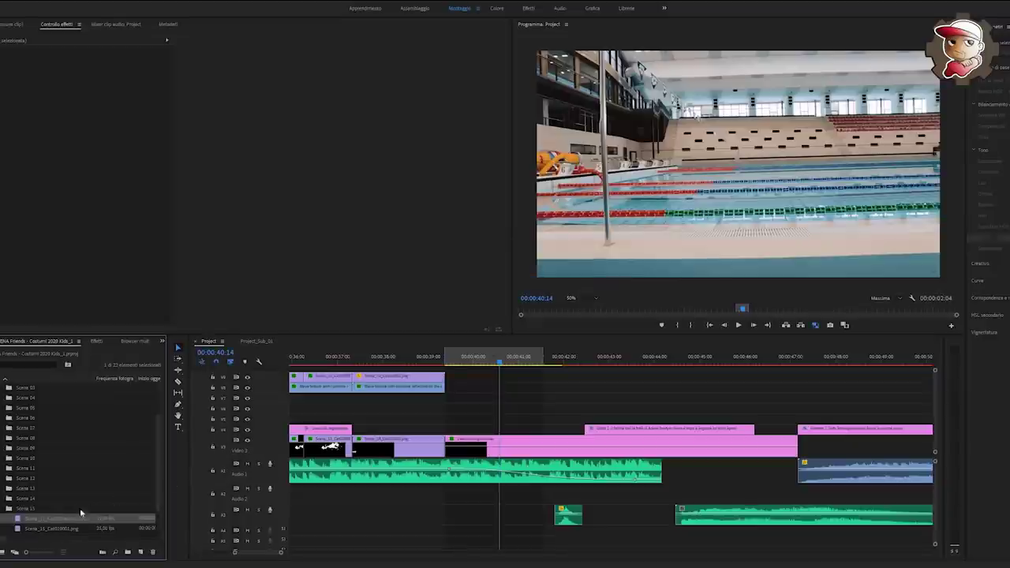
left_click_drag(28, 532, 451, 409)
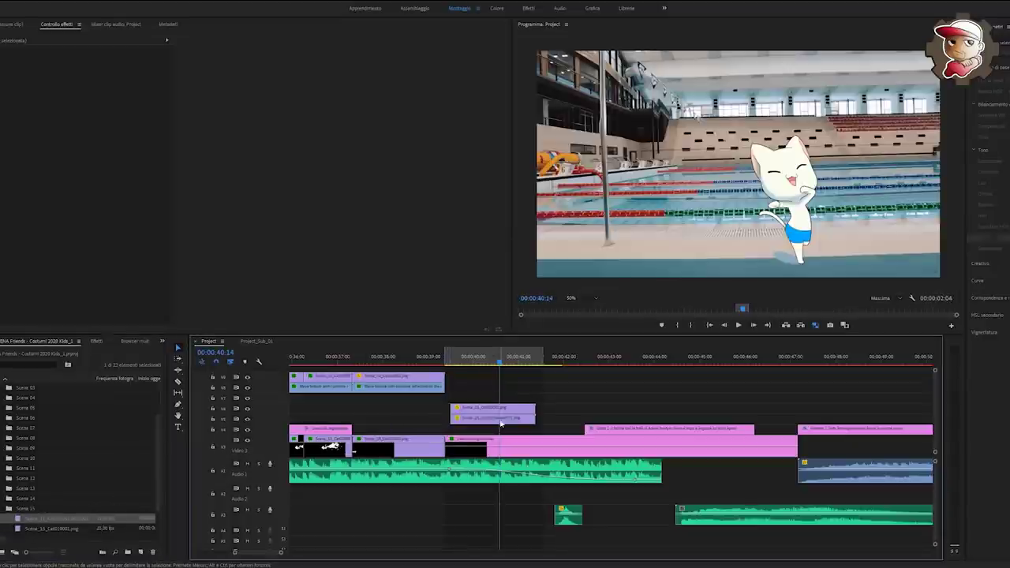
Set the shadow clip's blend mode to Multiplica and lower its opacity for a softer ground shadow
left_click(454, 414)
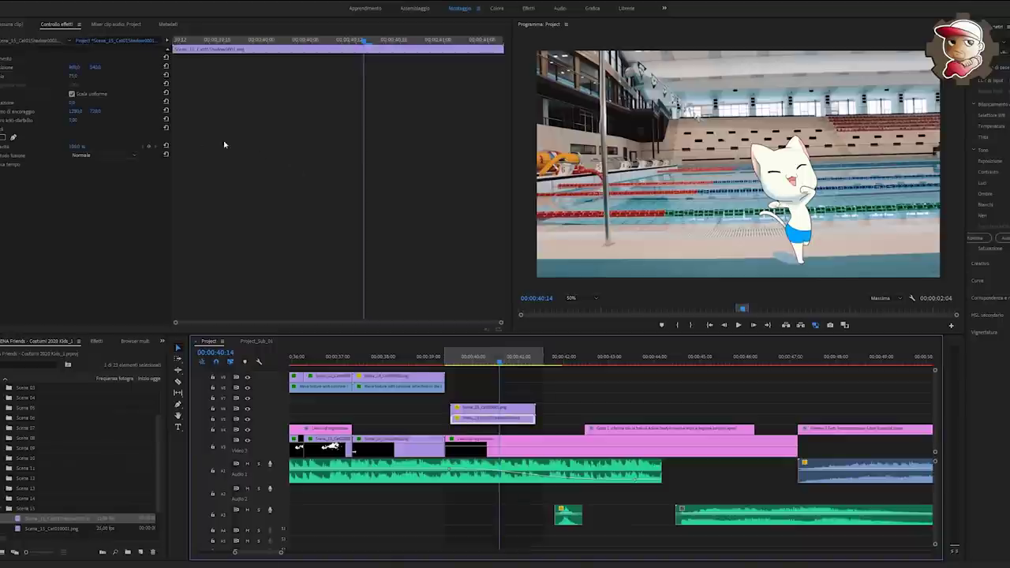
left_click(86, 155)
left_click(93, 195)
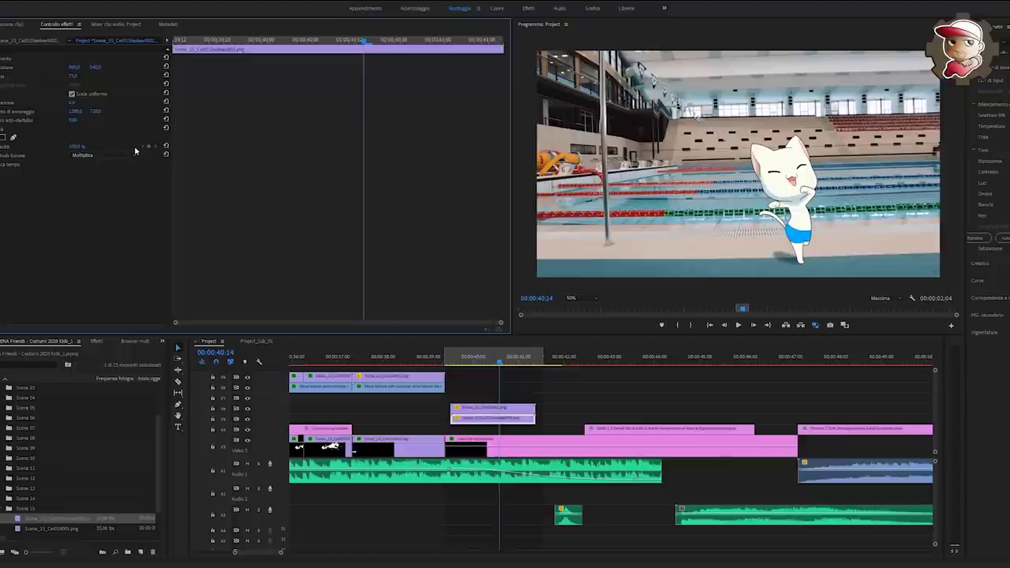
left_click_drag(76, 147, 46, 147)
left_click(75, 148)
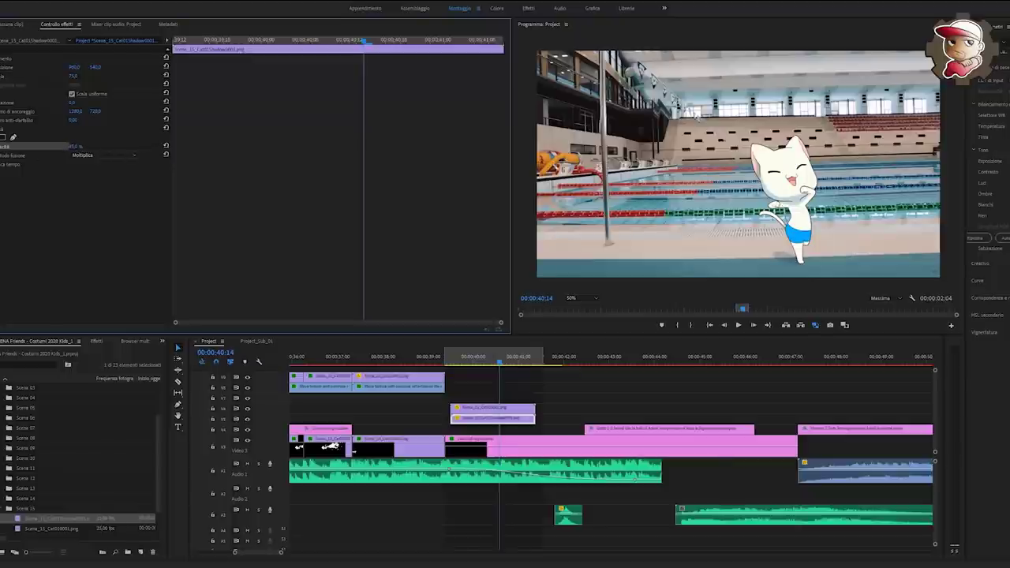
left_click_drag(75, 147, 51, 147)
Play the cat's run over the pool footage from 00:00:39:13 to check the composite and the following shot
left_click(454, 354)
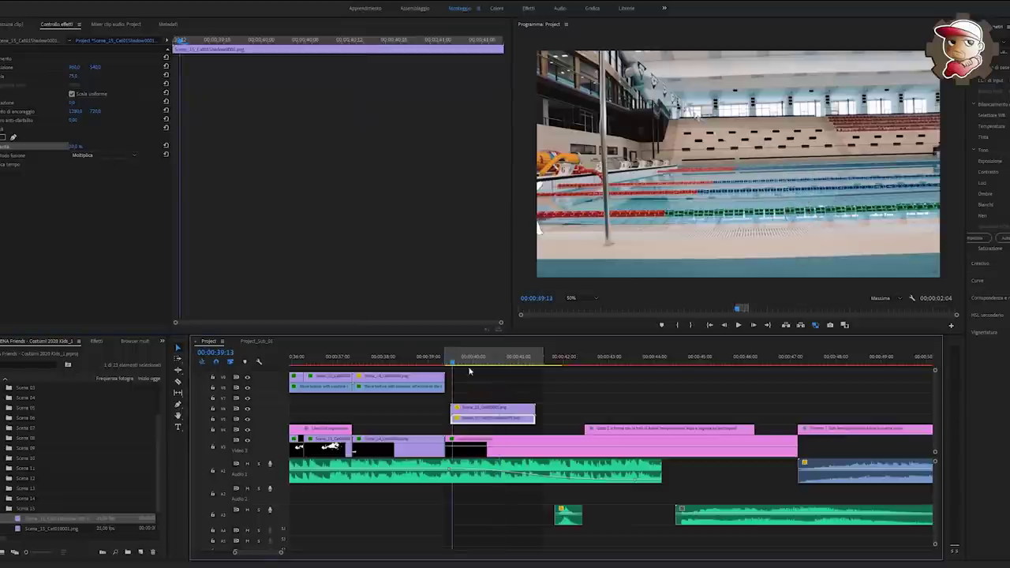
key("space")
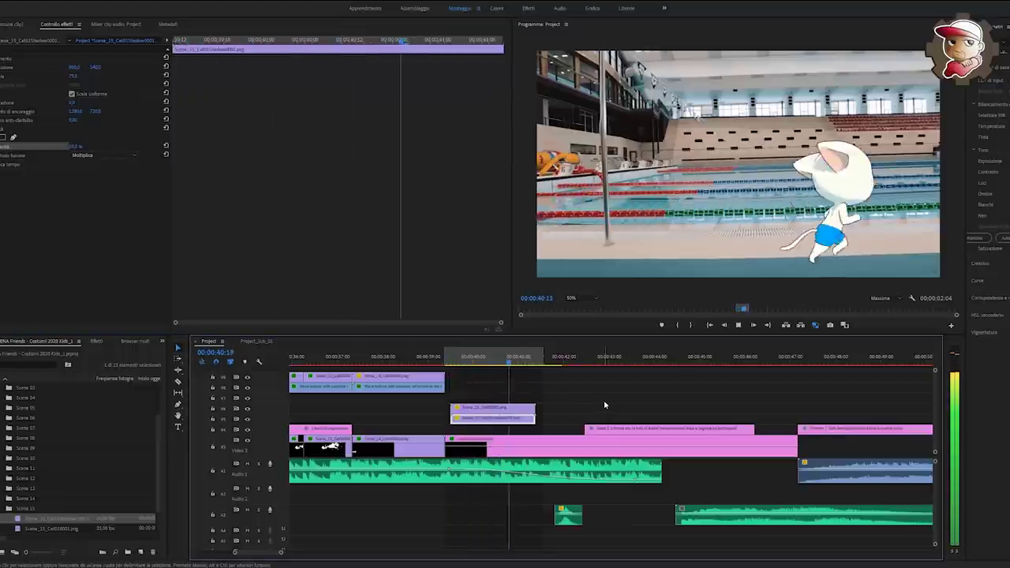
key("space")
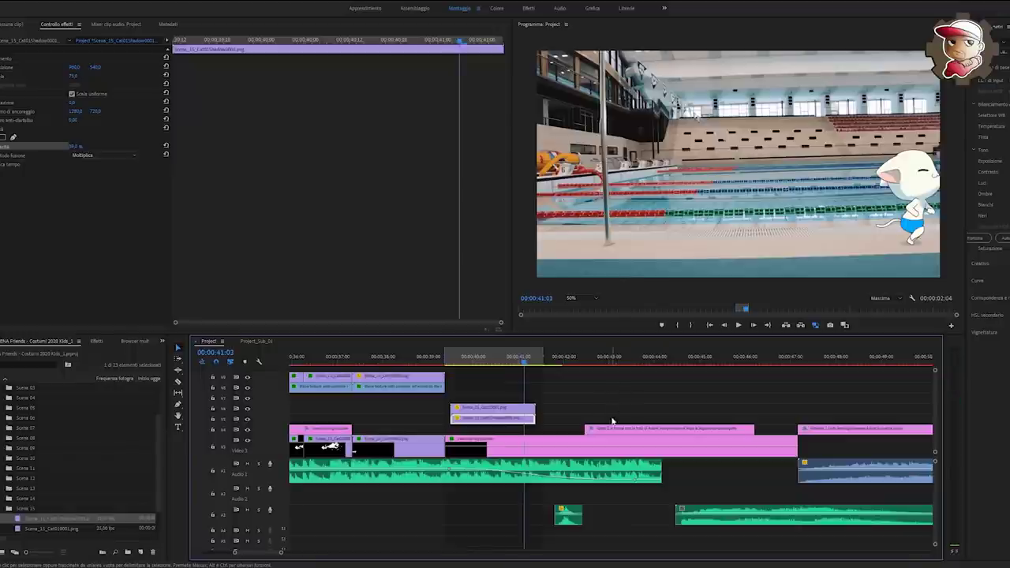
left_click(582, 397)
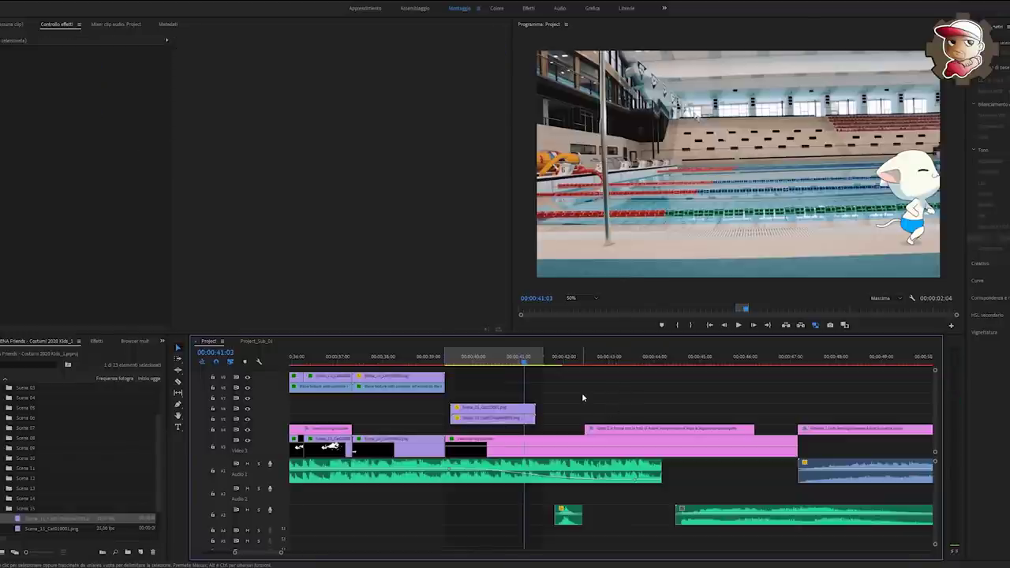
key("space")
key("space")
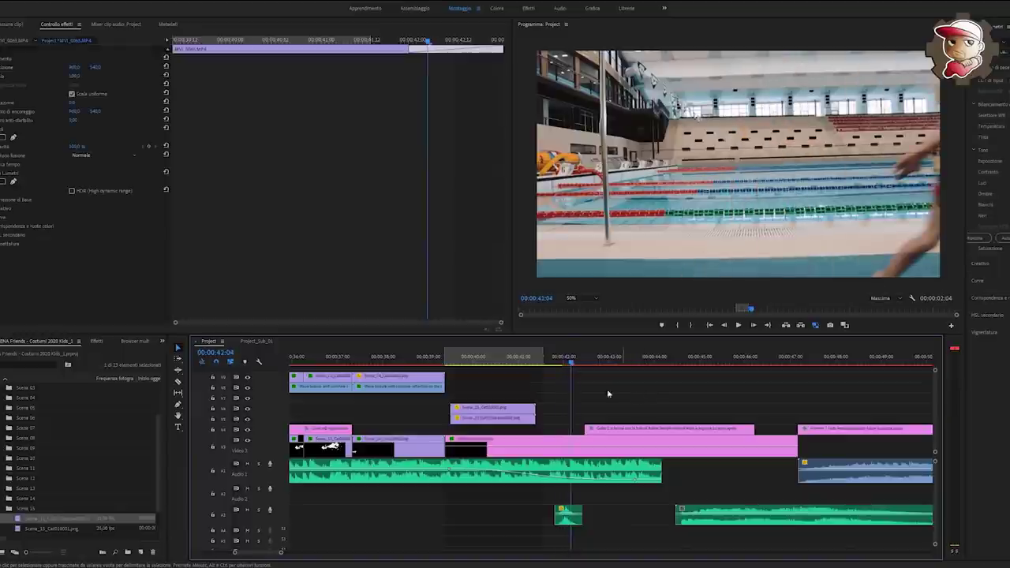
Copy the lighting effect from the earlier adjustment layer onto the Scena_15 cat clip
left_click(482, 359)
left_click(462, 358)
left_click(386, 377)
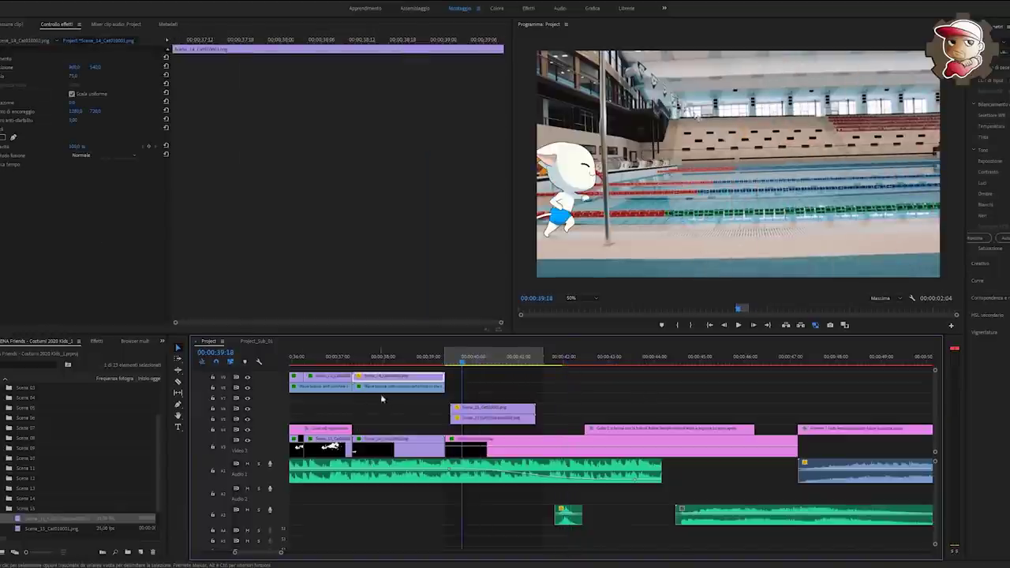
left_click(344, 433)
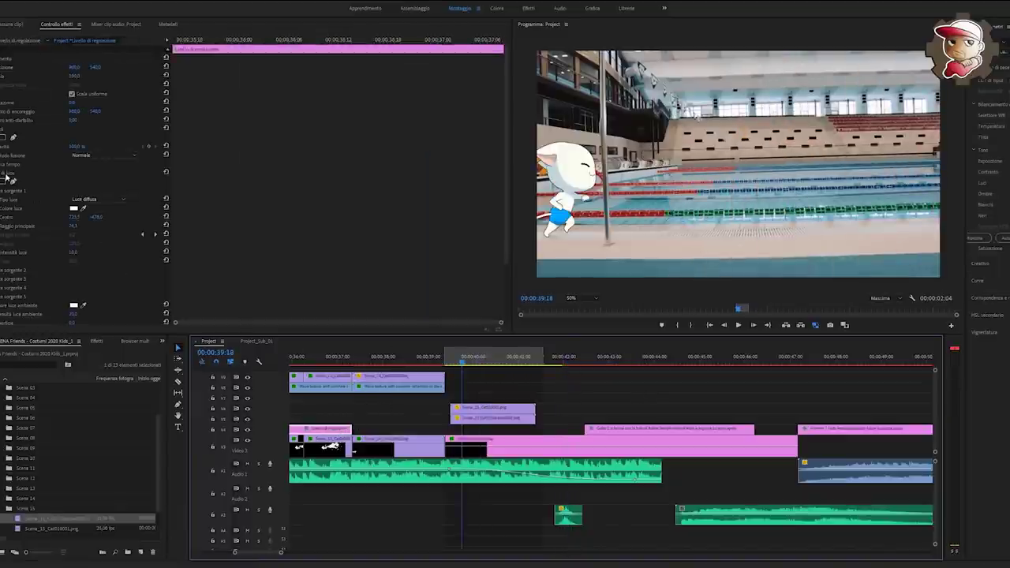
left_click(481, 410)
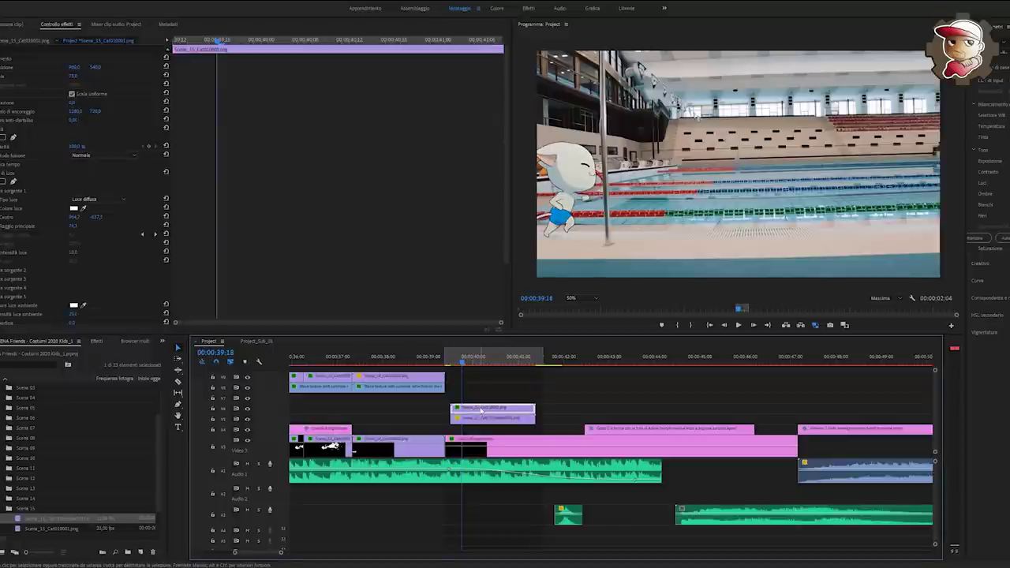
Enlarge the main radius of the cat clip's diffuse light and shift its centre horizontally
left_click(5, 194)
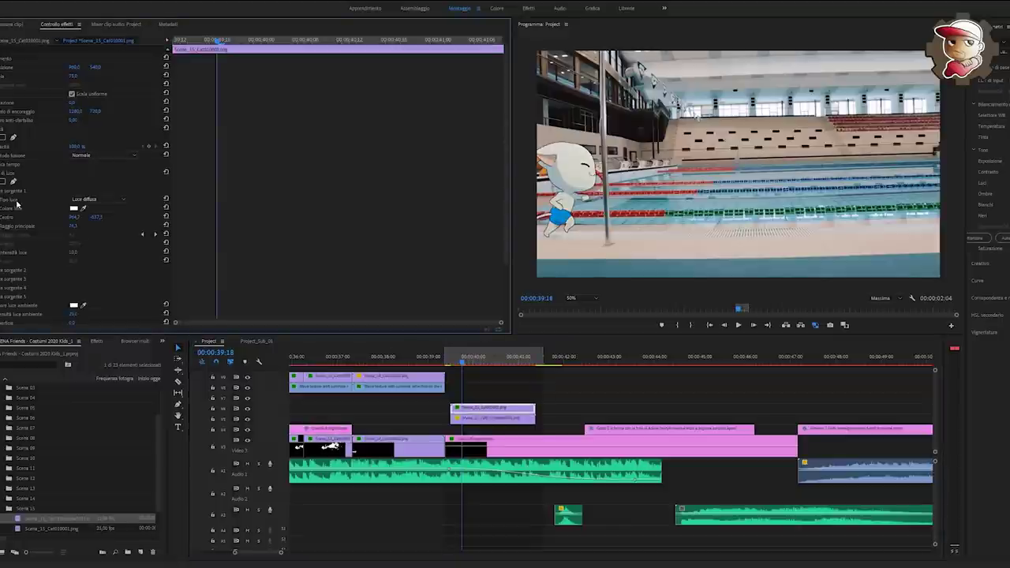
left_click(17, 202)
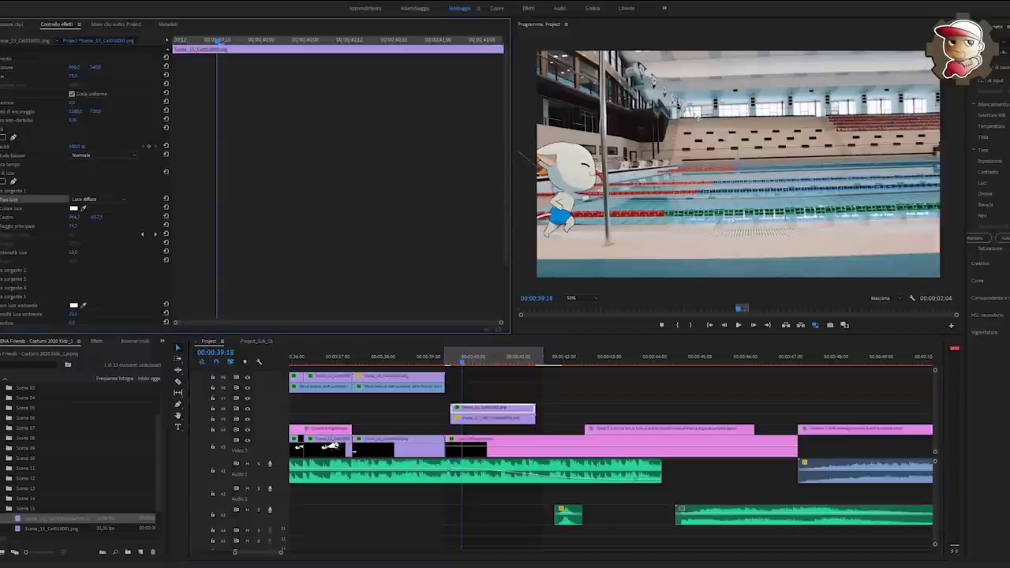
left_click_drag(694, 215, 697, 252)
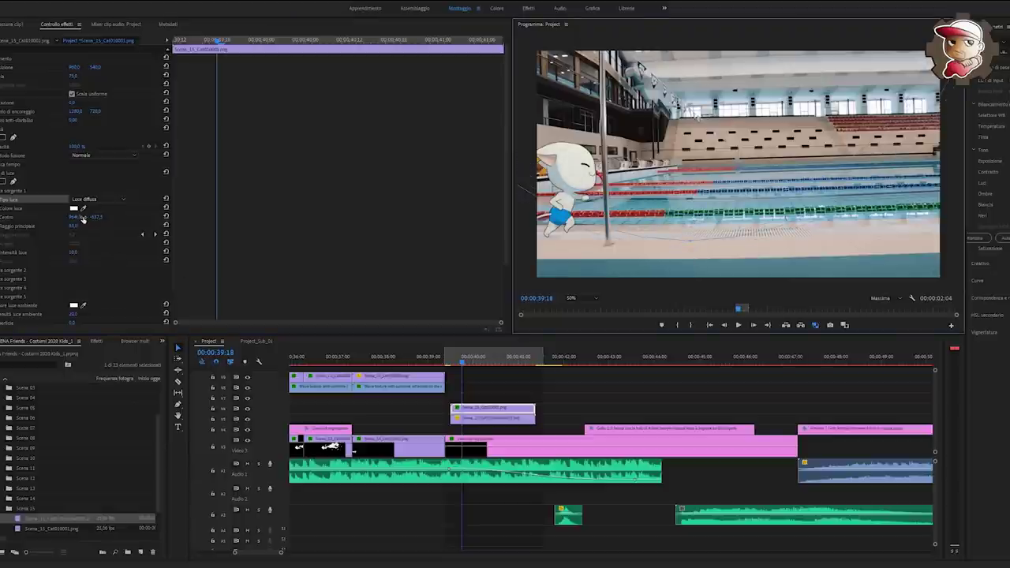
left_click_drag(82, 217, 229, 217)
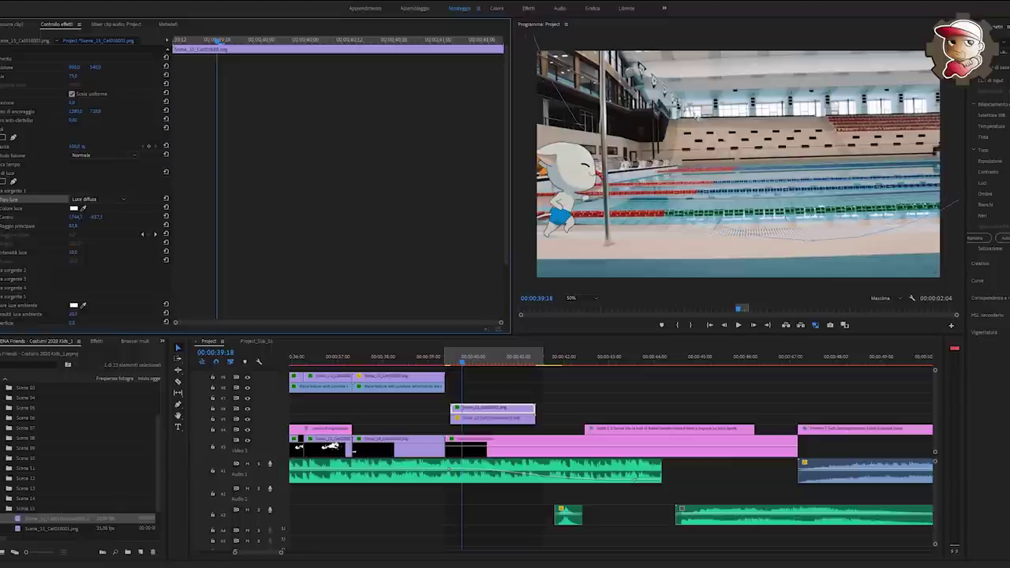
Play the run from the start of the cat clip to review the lighting on the character
left_click(543, 382)
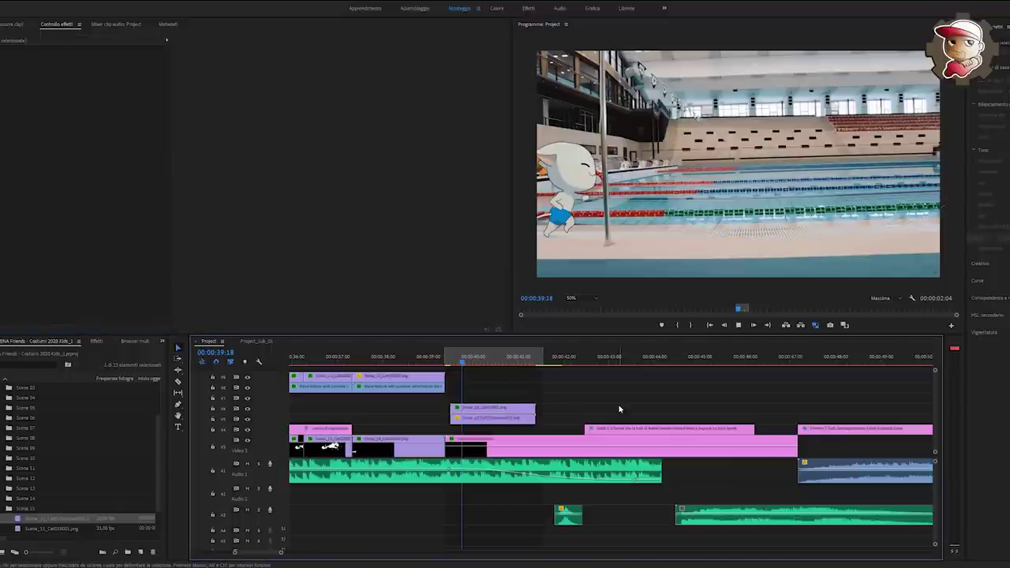
key("space")
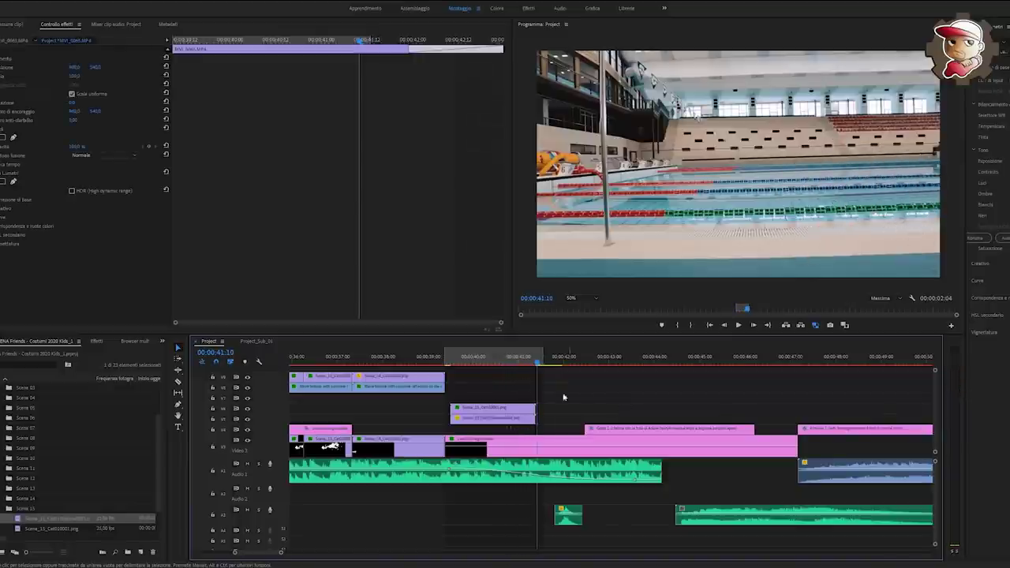
left_click_drag(461, 360, 454, 361)
key("space")
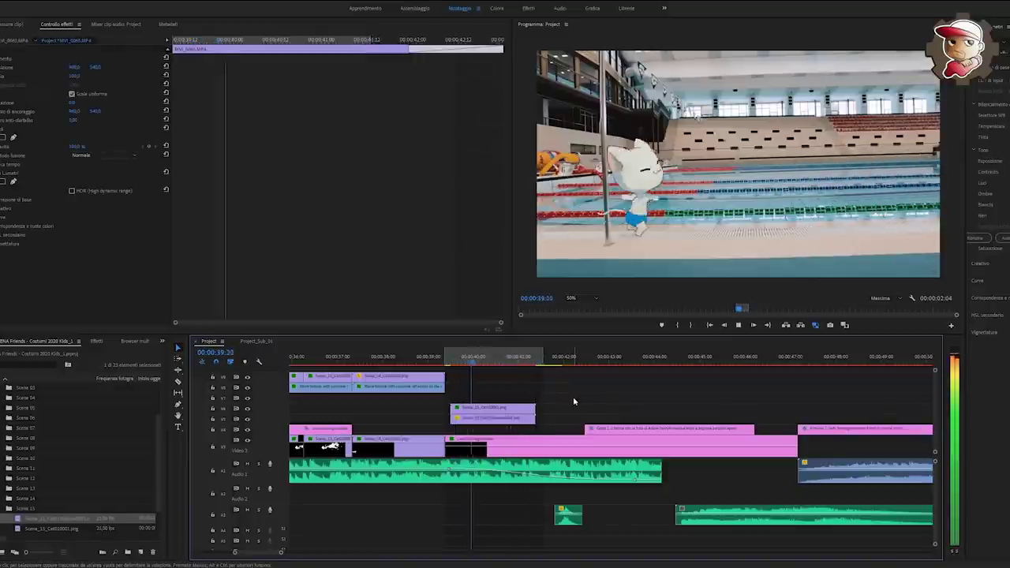
key("space")
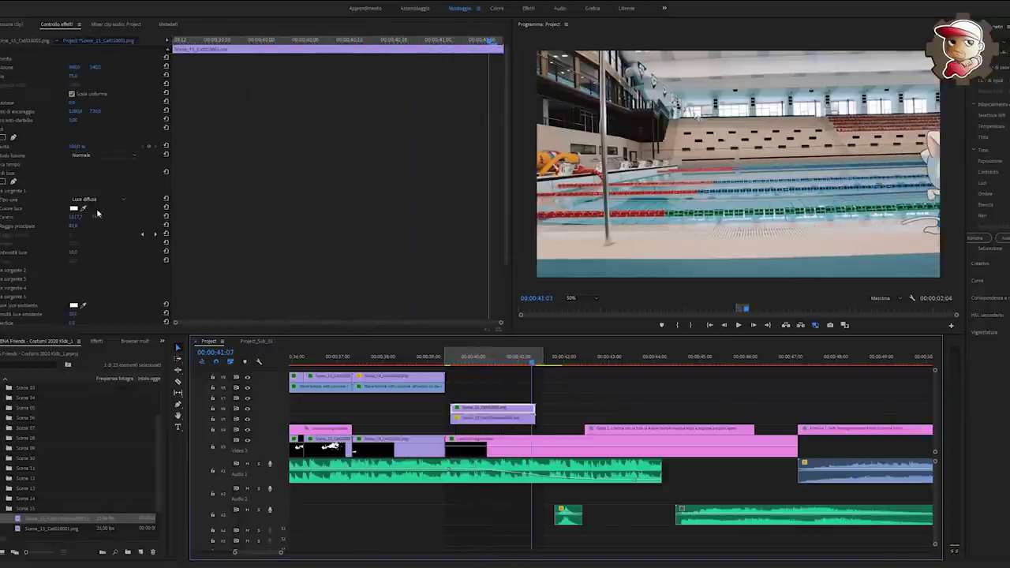
Adjust the main radius of the cat clip's diffuse light and replay the run from the start of the shot
left_click(14, 202)
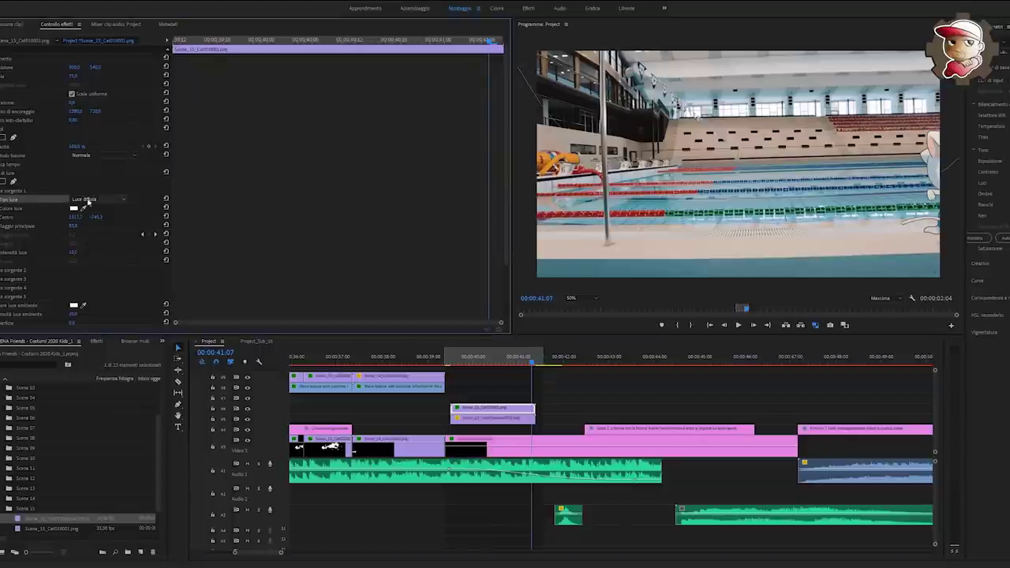
left_click(774, 238)
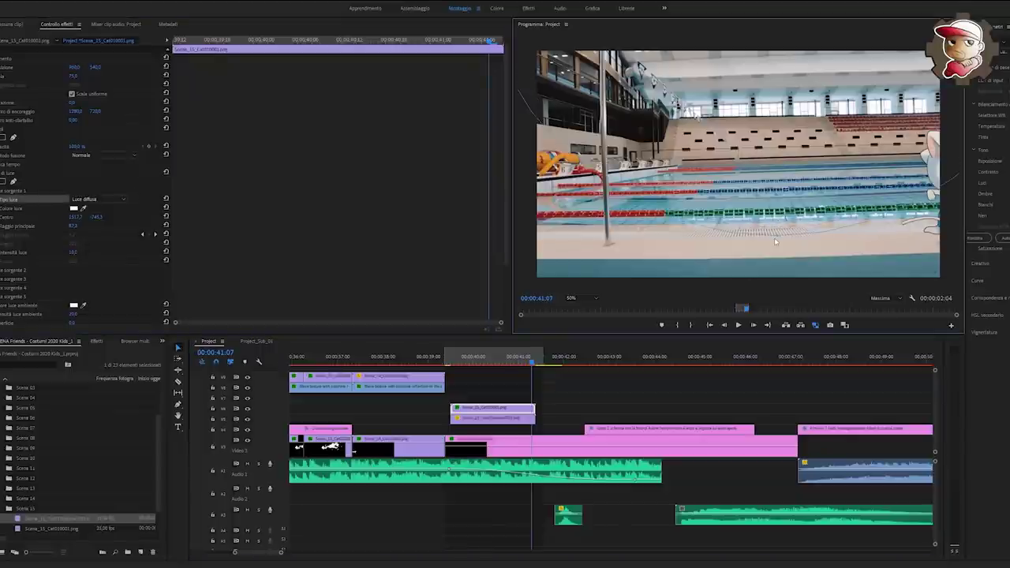
left_click_drag(477, 362, 446, 359)
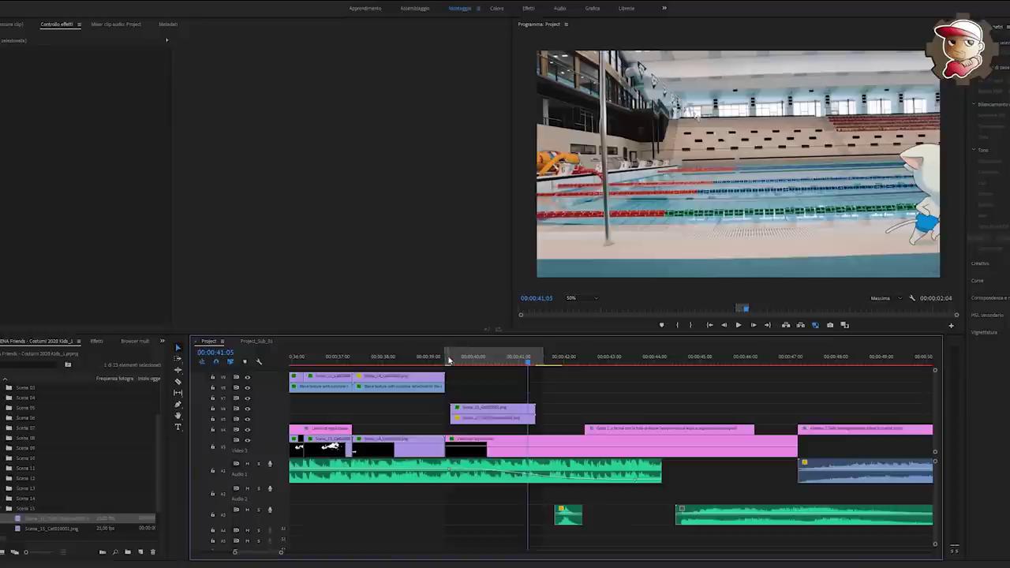
key("space")
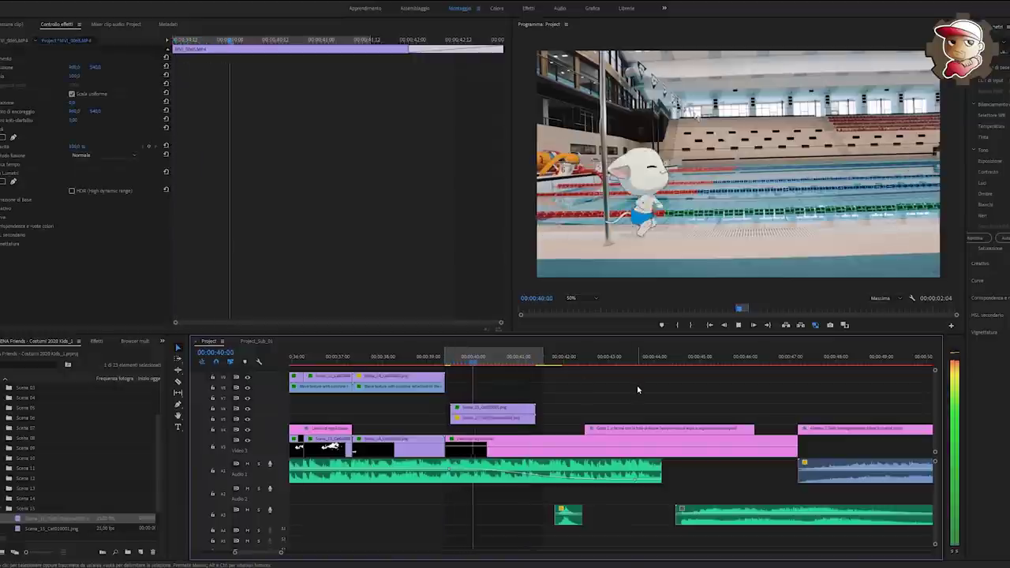
Split the cat clip before and after the character passes the metal pole, and select the short middle segment
key("space")
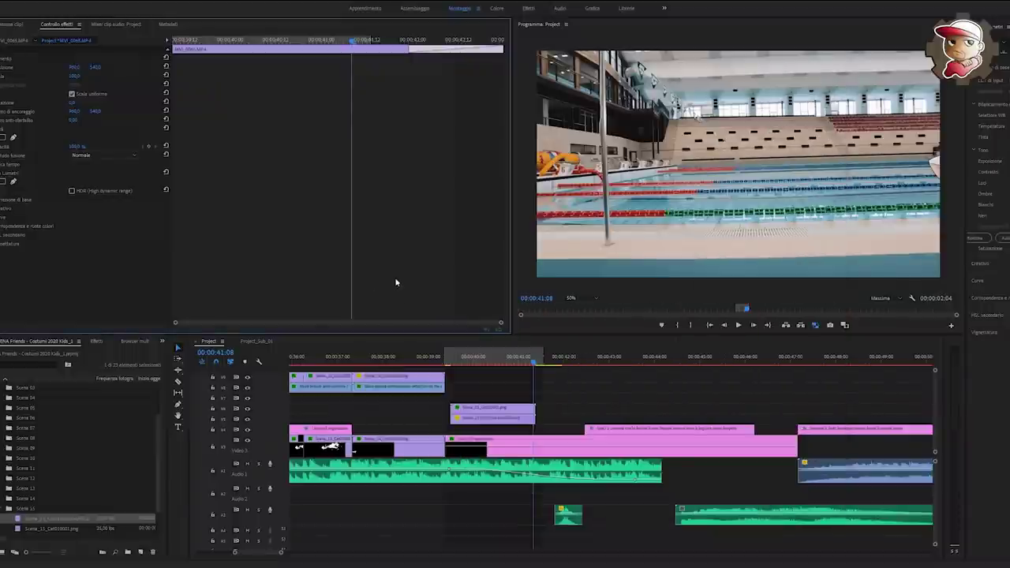
left_click(444, 360)
left_click_drag(445, 360, 453, 365)
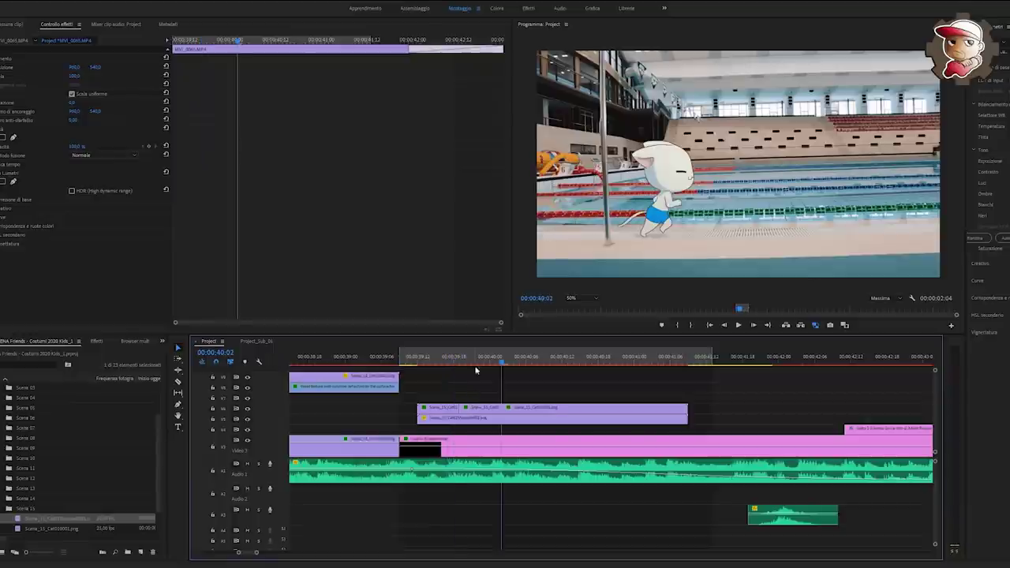
left_click(476, 407)
Draw an opacity mask with the Pen tool along the metal pole on the middle segment of the cat clip
left_click(489, 361)
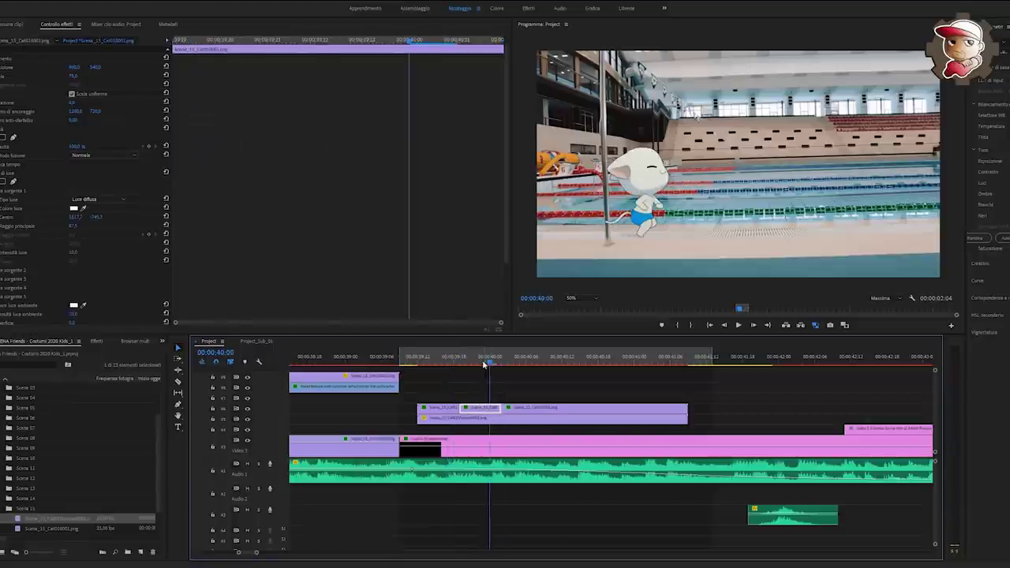
left_click(477, 363)
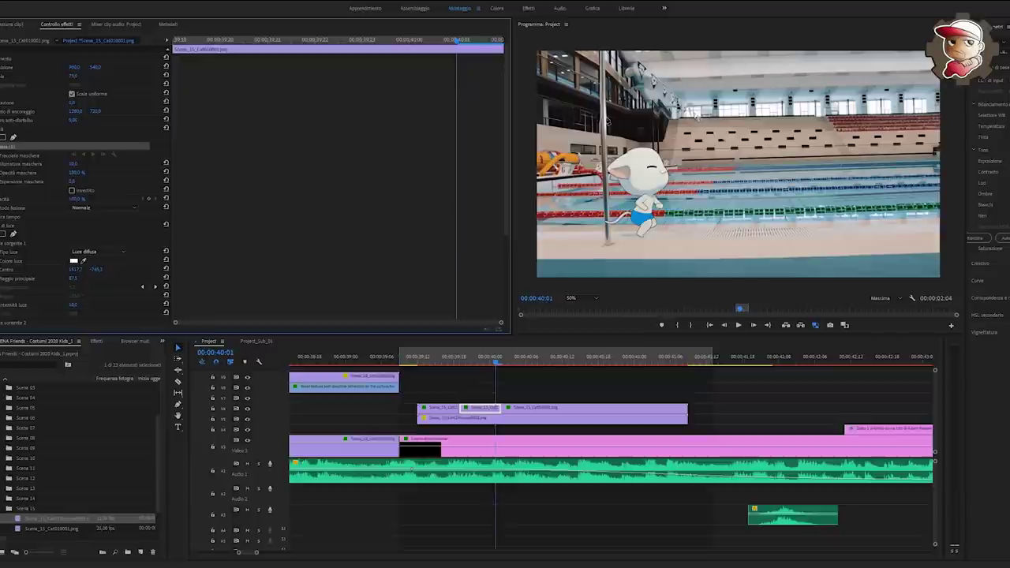
left_click(607, 118)
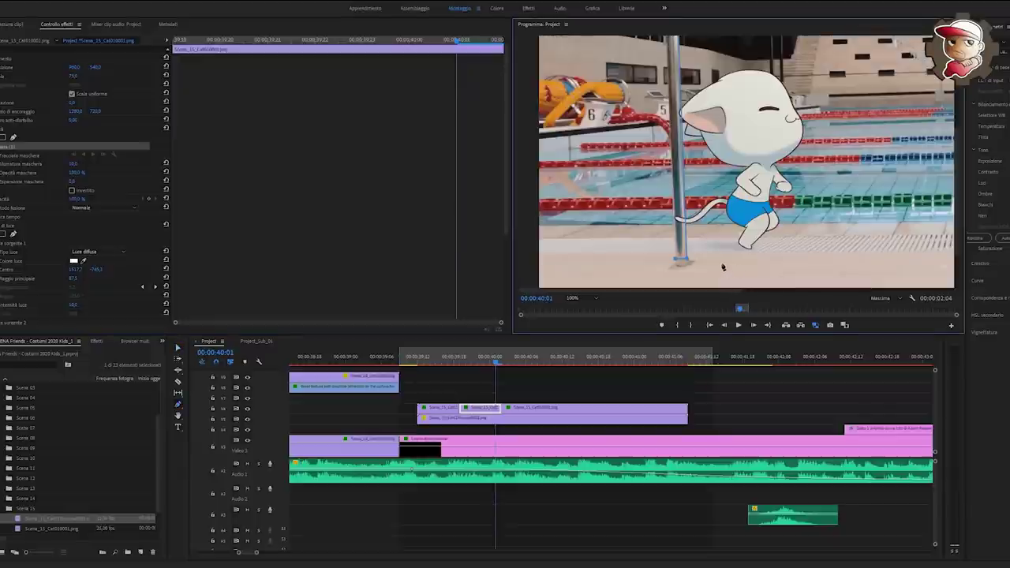
scroll(661, 138, "up", 4)
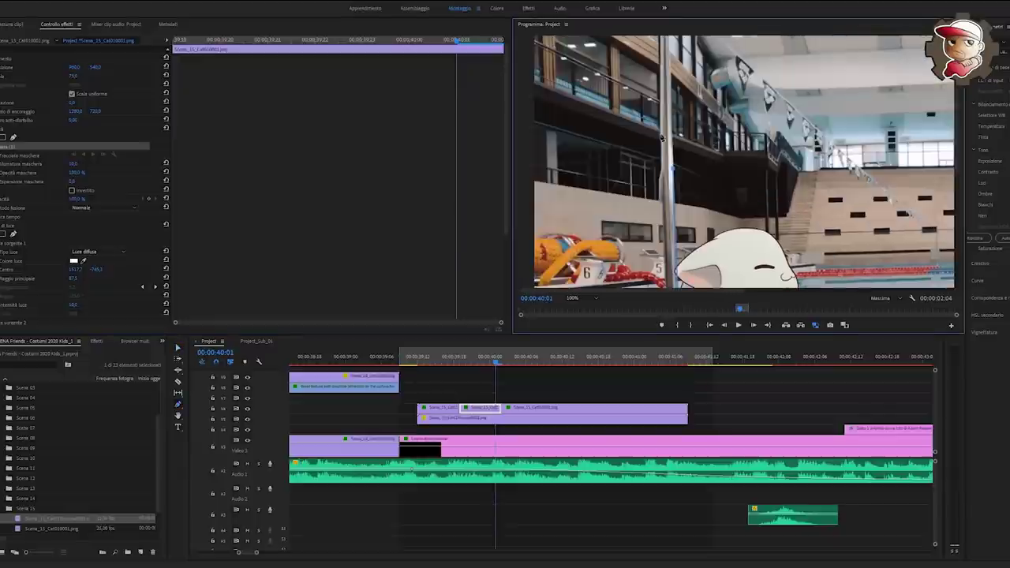
left_click(672, 166)
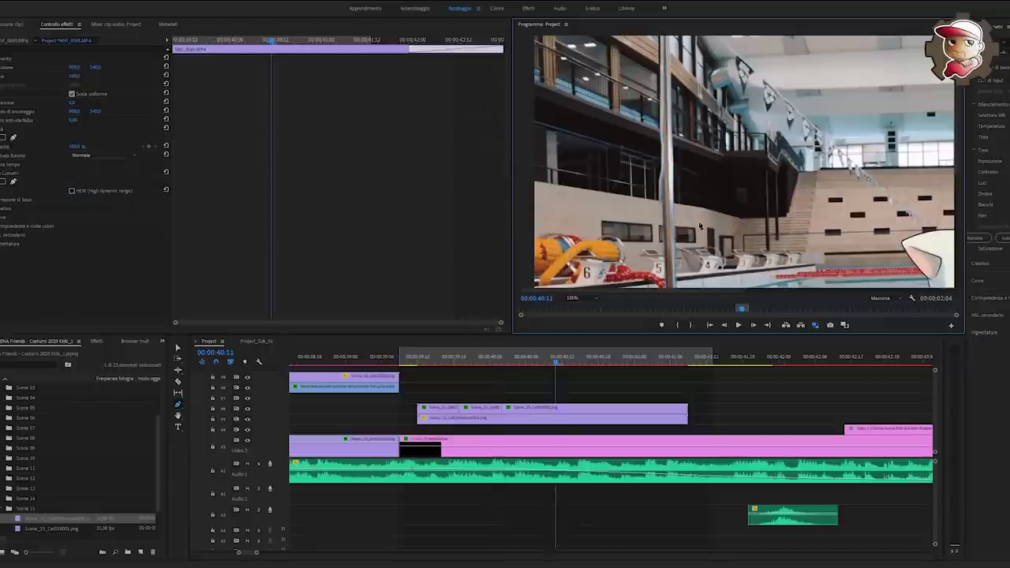
Invert the pole mask on the middle segment so the cat runs behind the pole, and review the pass from its start
key("Right")
key("Right")
key("Right")
key("Right")
left_click(483, 367)
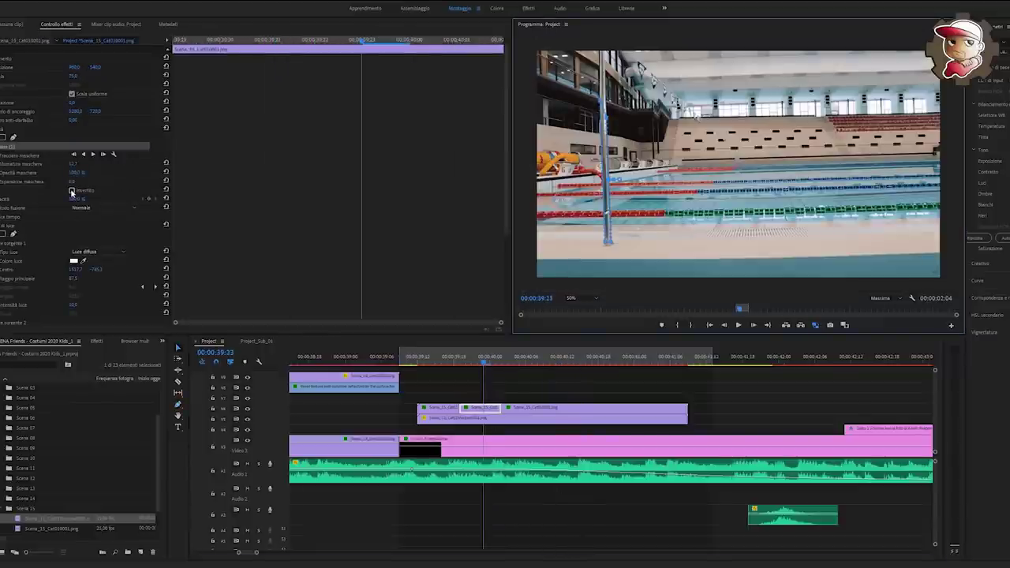
left_click(72, 191)
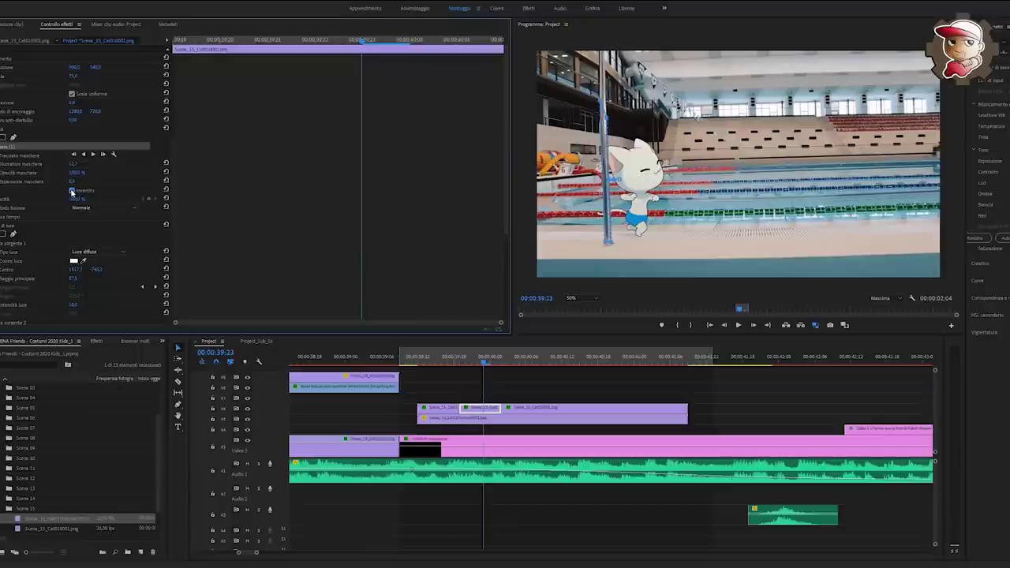
left_click_drag(482, 361, 464, 361)
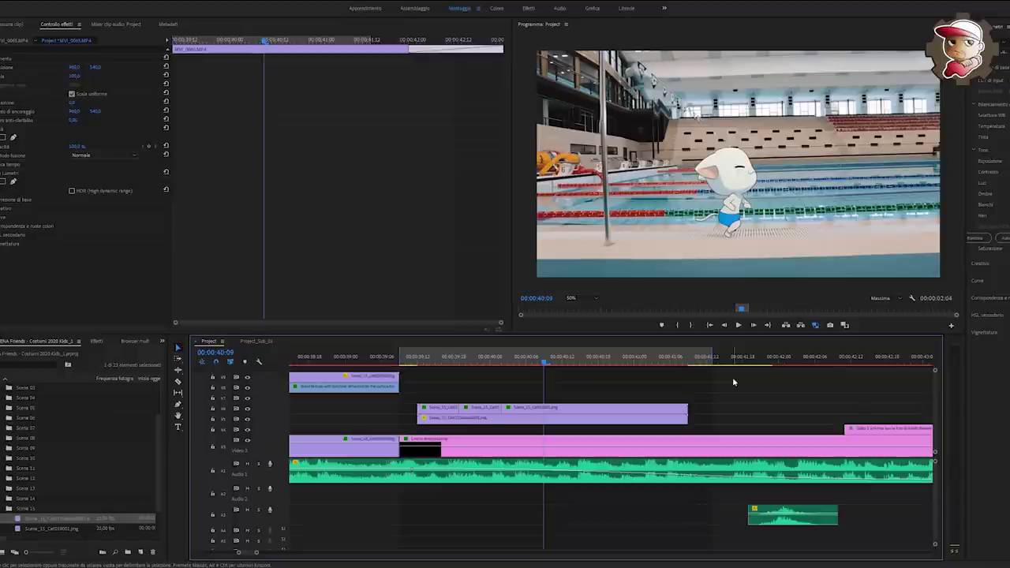
Set up a media export of the marked shot with the output Scena_15b.mp4 in the Costumi 2020 folder, replacing the existing file
key("ctrl+m")
left_click(357, 139)
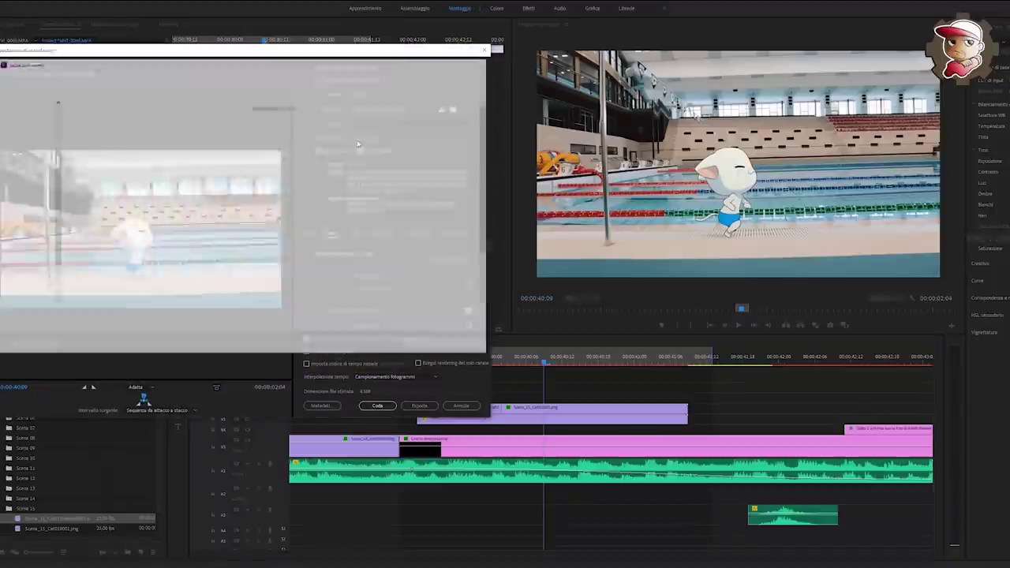
scroll(357, 142, "down", 1)
left_click(229, 273)
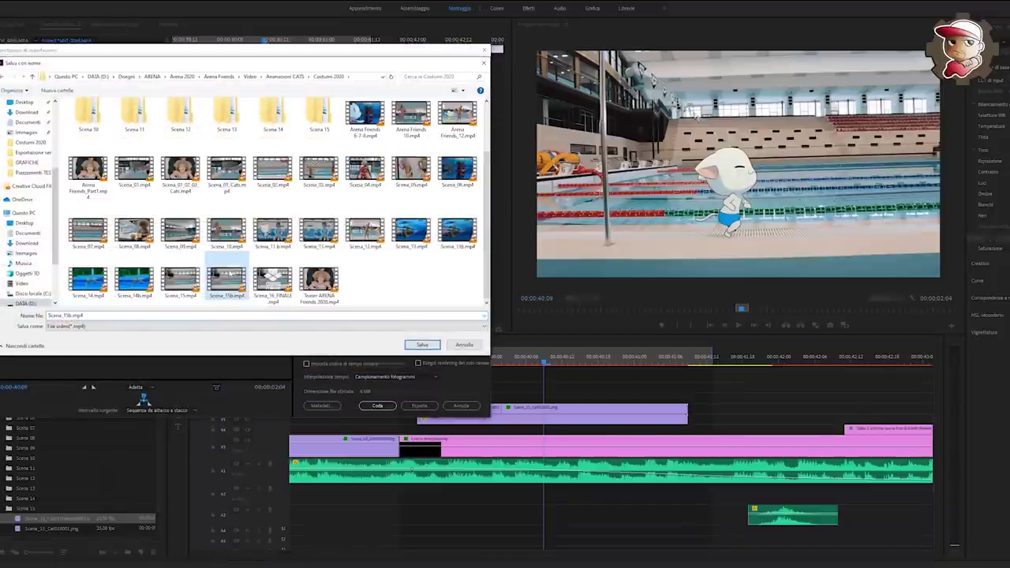
left_click(423, 347)
left_click(286, 226)
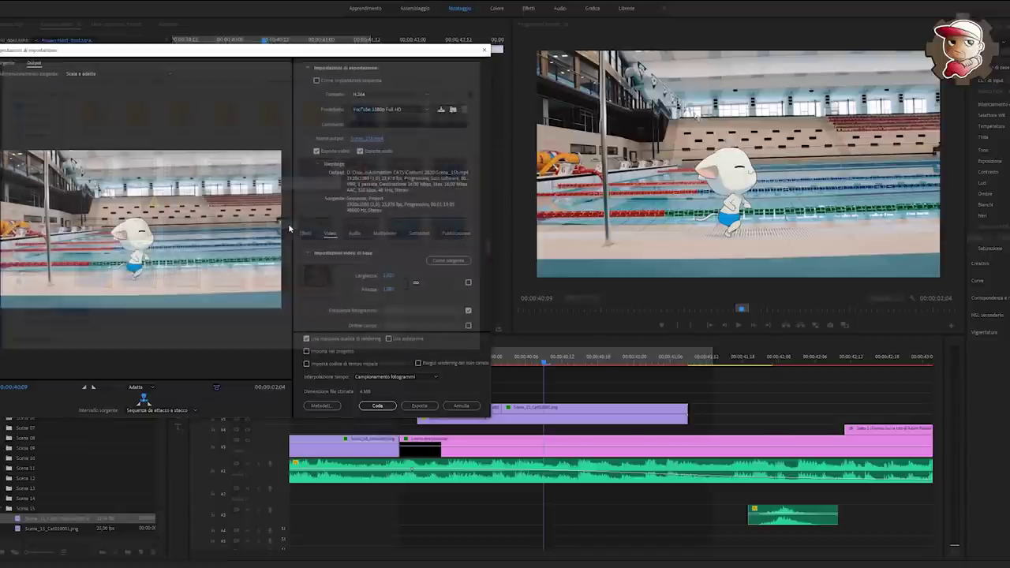